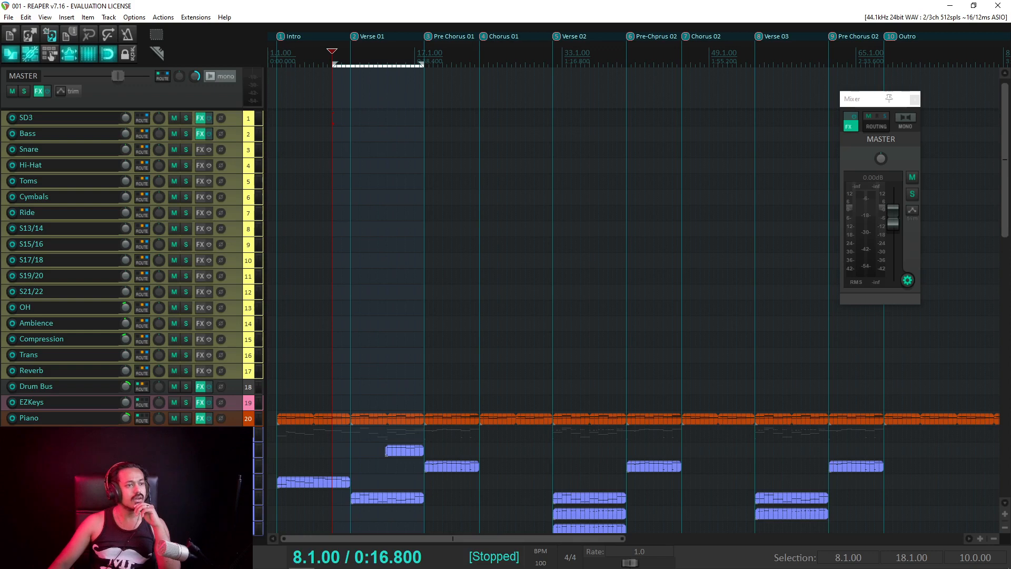
Step: Look through the project's tracks down to the guitars and play the song from bar 8
key(alt+Tab)
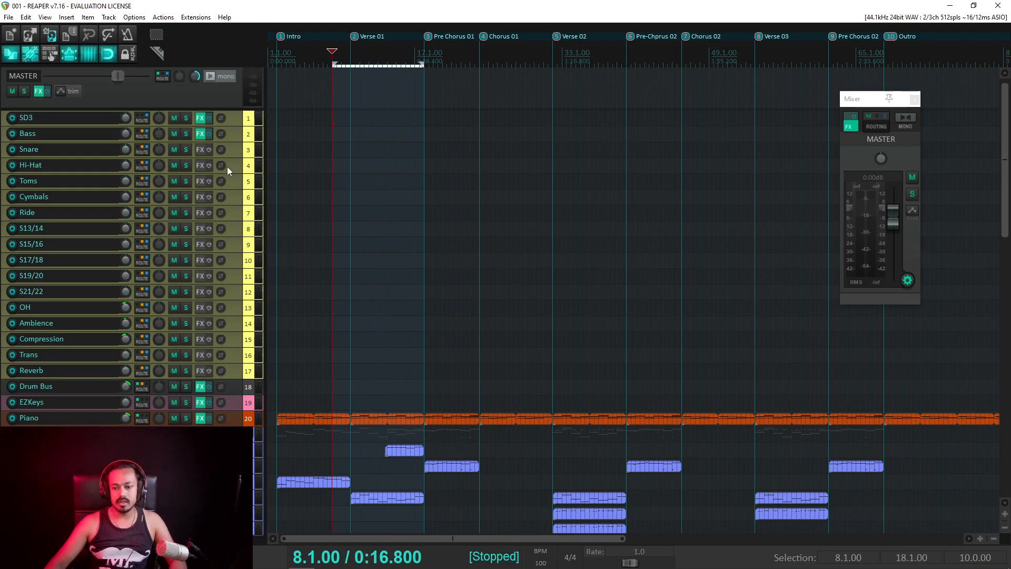
scroll(226, 166, down, 6)
scroll(194, 269, down, 8)
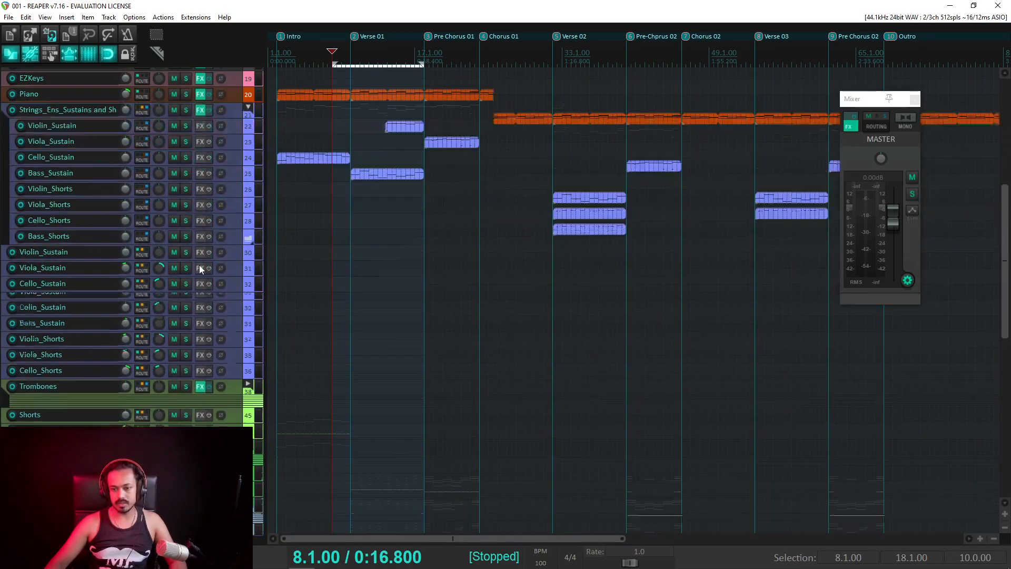
scroll(201, 257, down, 10)
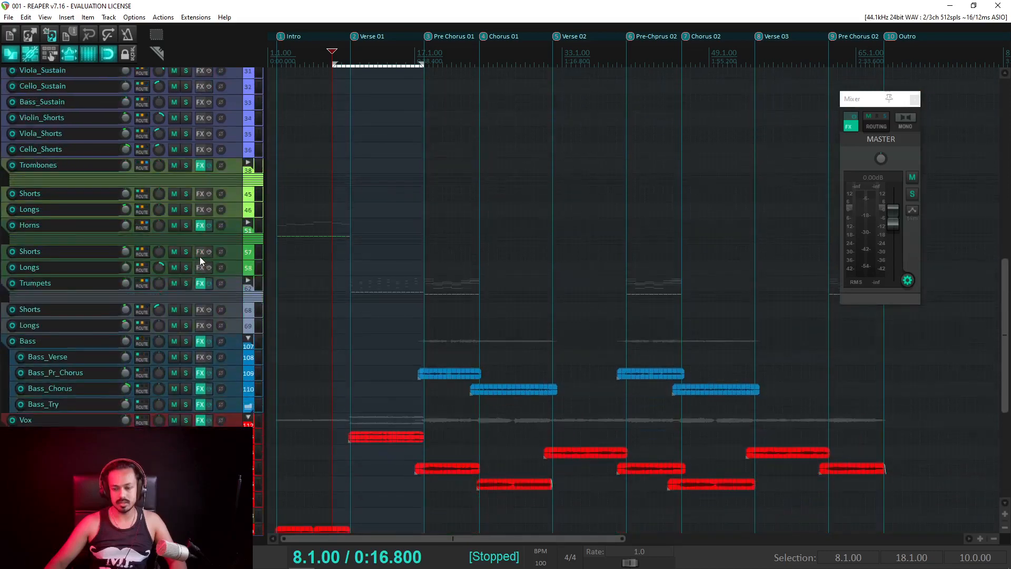
key(space)
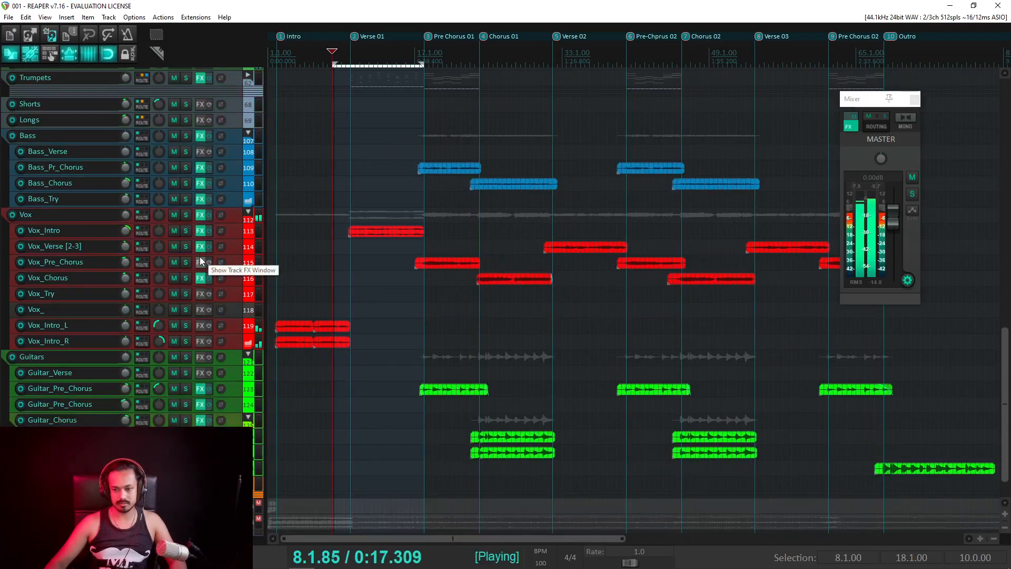
Step: Bring up the master track's Tonal Balance Control, stop playback, and move the plugin window clear of the track list
click(853, 126)
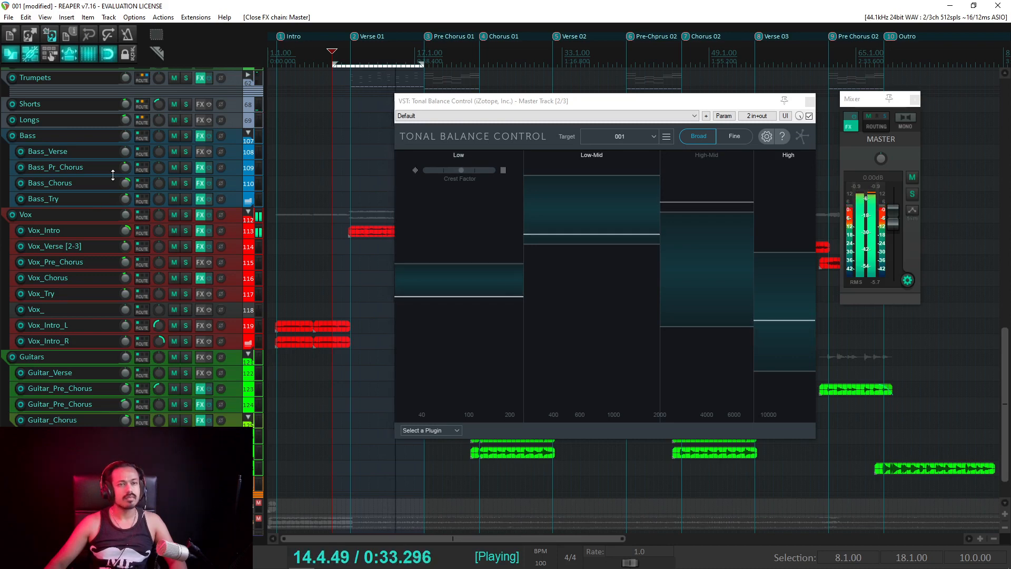
key(space)
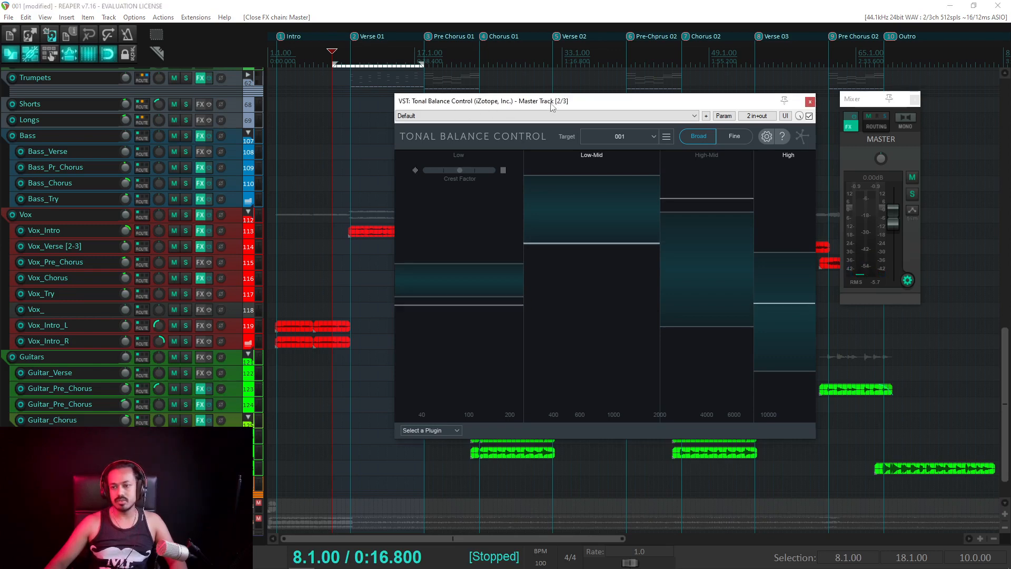
drag(491, 107, 302, 102)
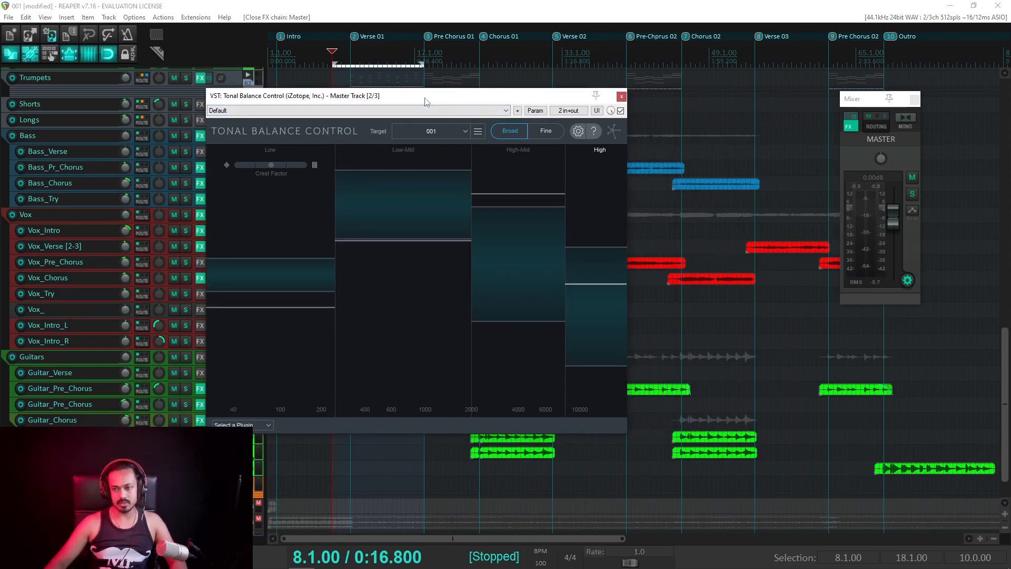
drag(426, 100, 222, 72)
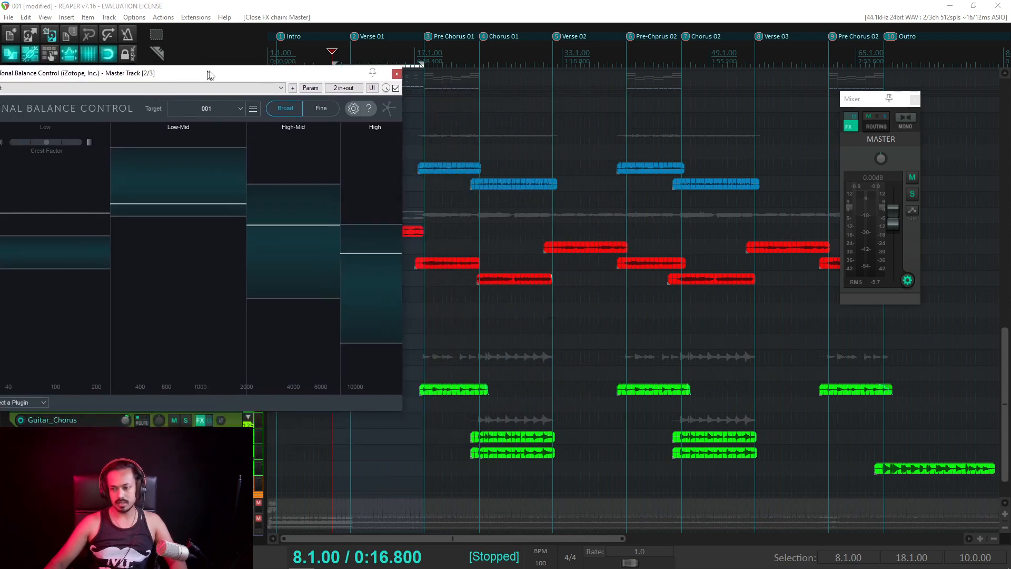
click(479, 55)
click(475, 55)
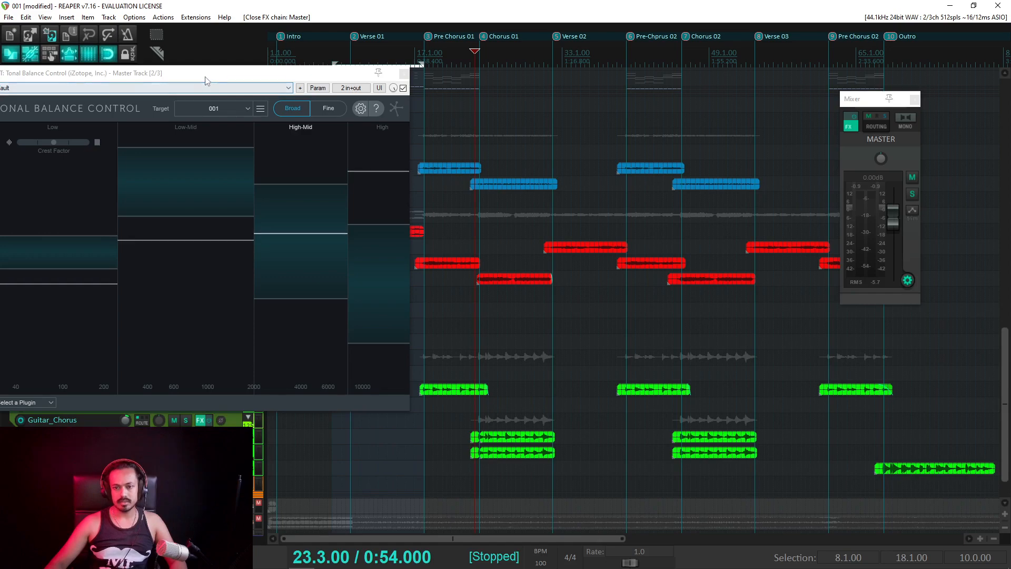
drag(206, 73, 724, 161)
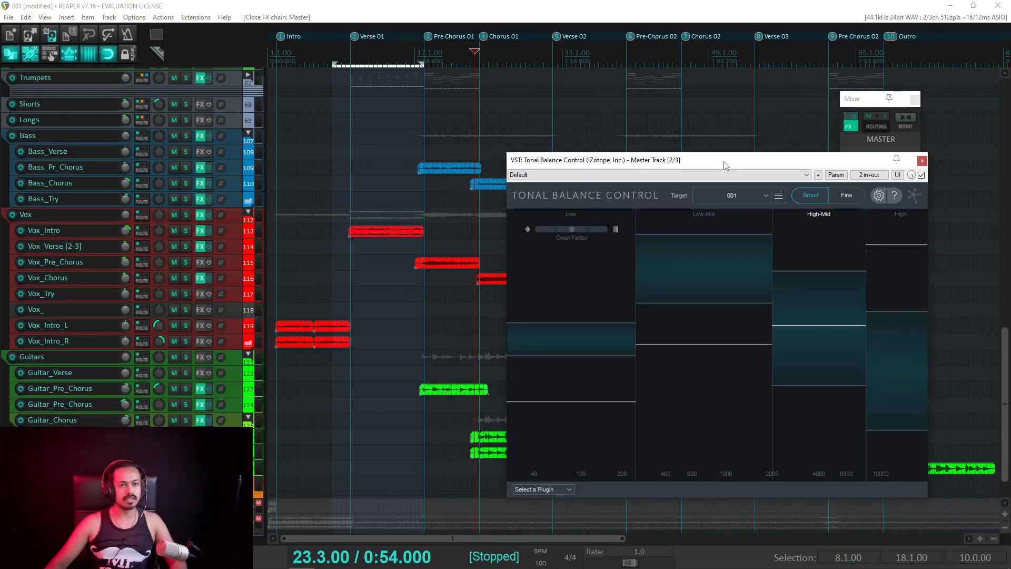
Step: Play the song from within the Intro into Pre Chorus 01 to check its tonal balance against target 001
click(468, 59)
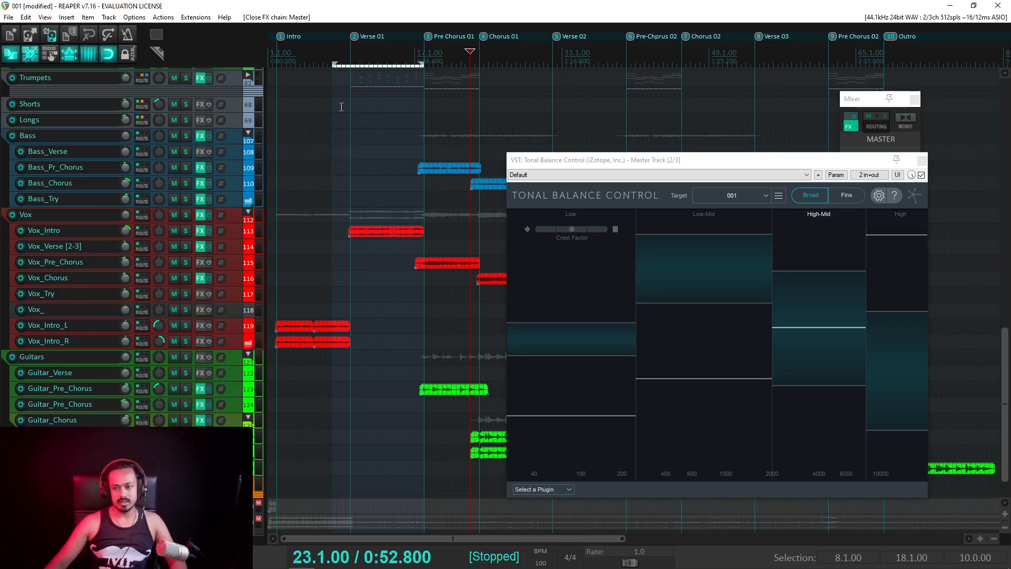
scroll(358, 76, up, 1)
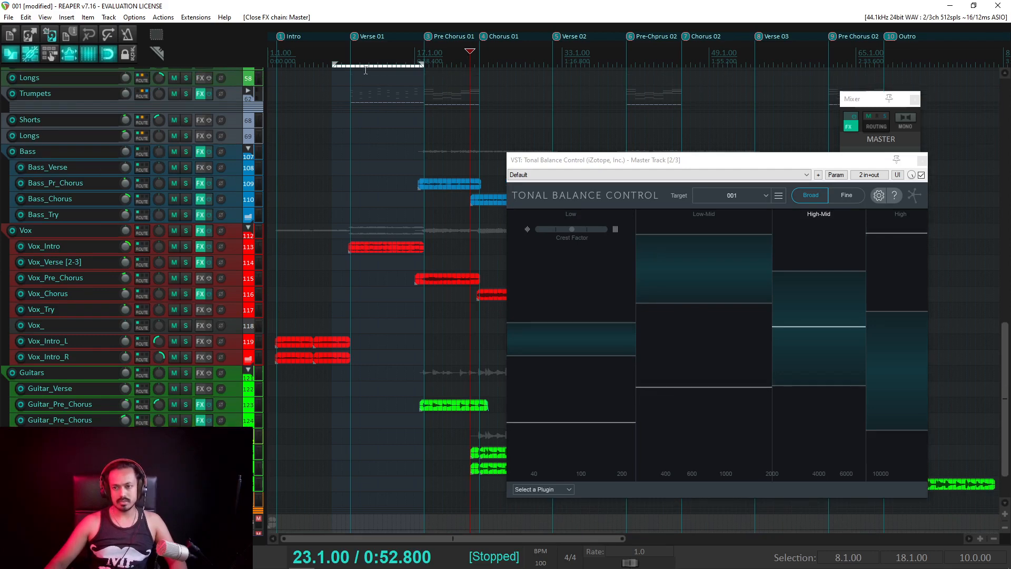
click(324, 62)
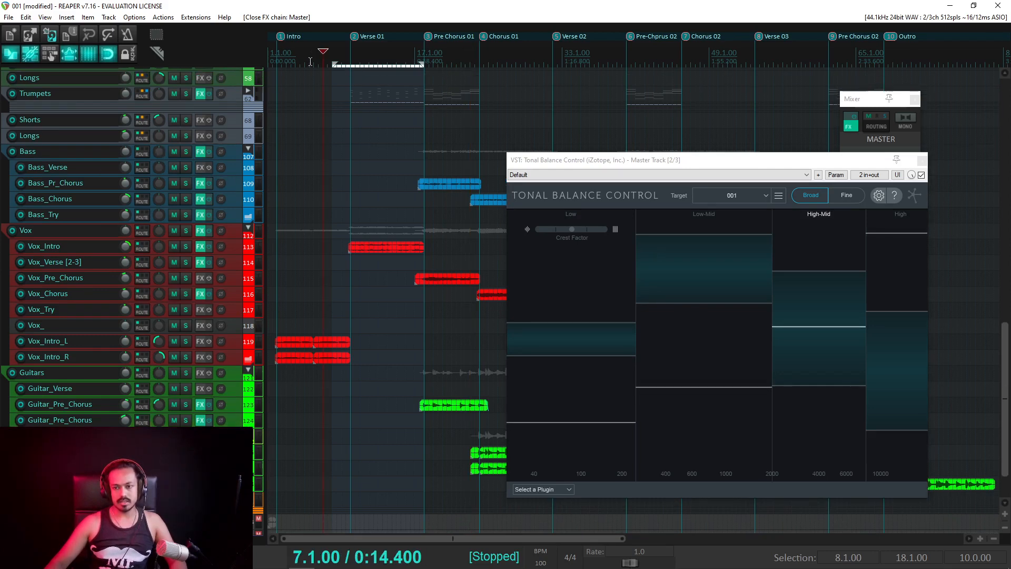
key(space)
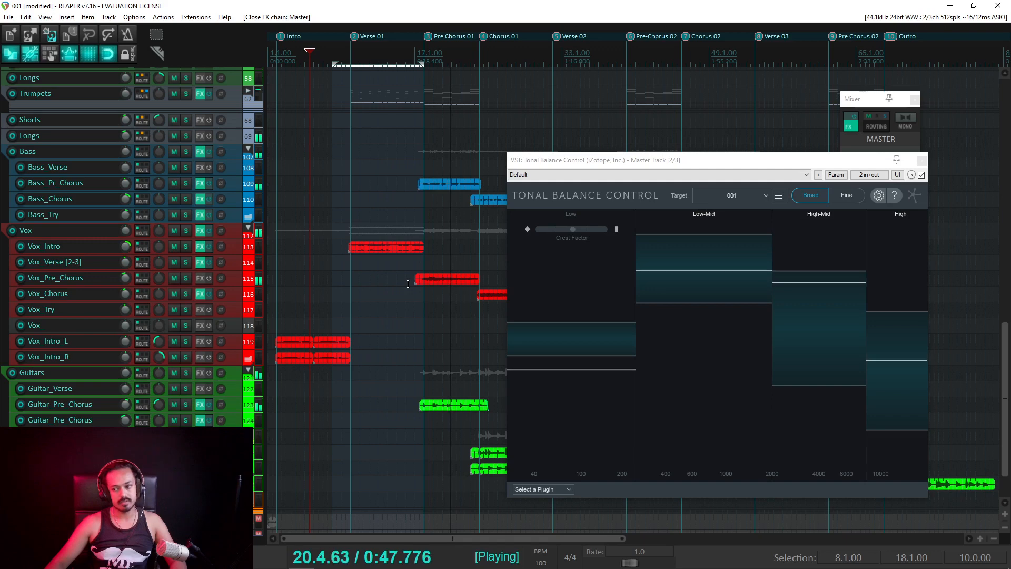
Step: Play from the start of Pre Chorus 01, raise the Bass_Pr_Chorus track's volume slightly, and save the project
click(422, 64)
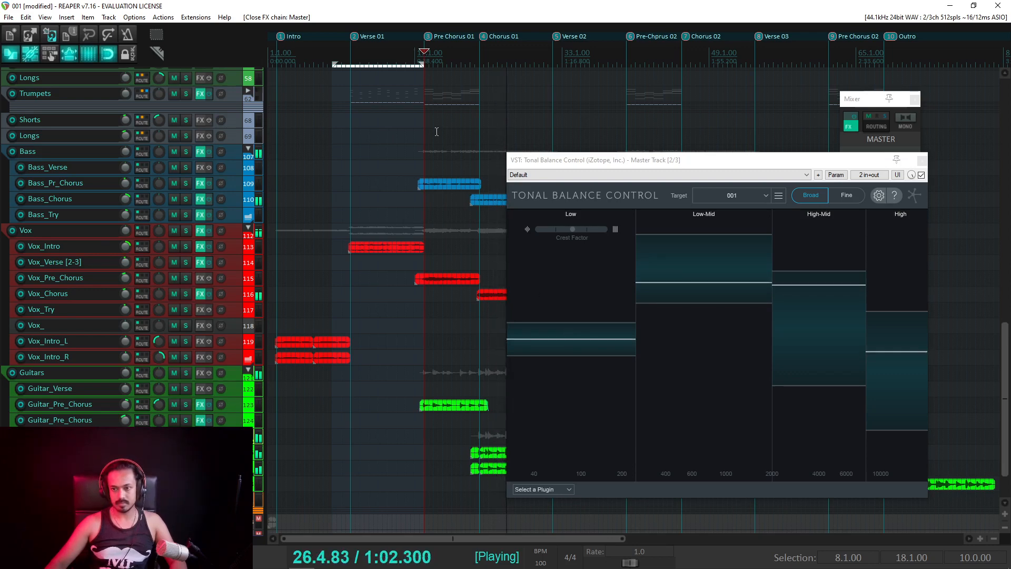
key(space)
key(space)
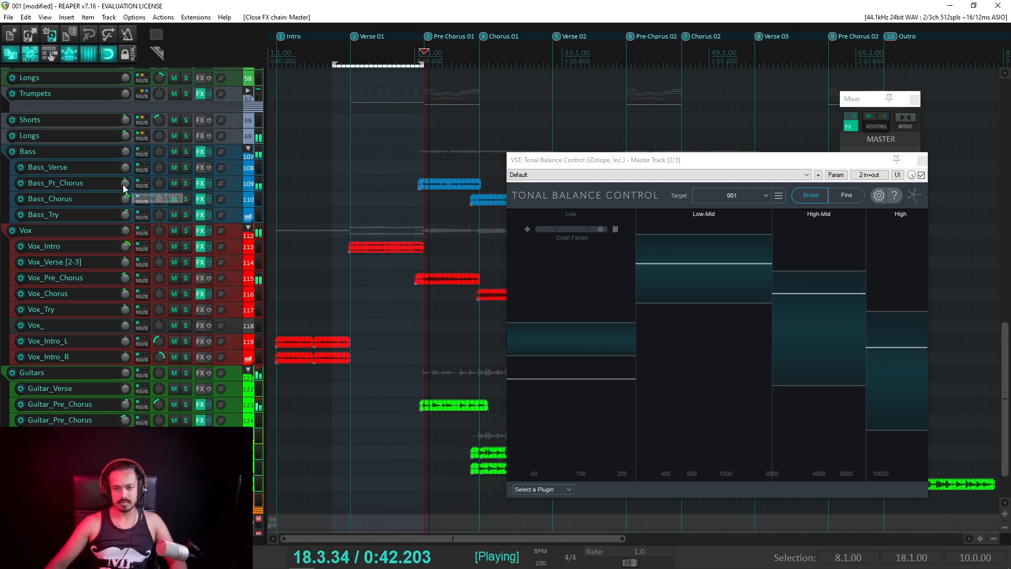
drag(123, 186, 123, 180)
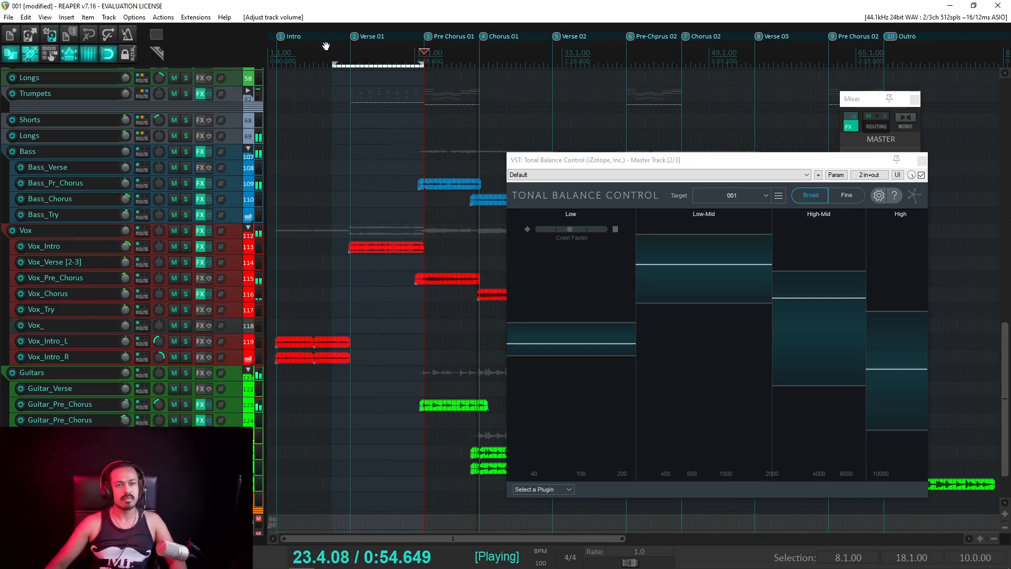
key(ctrl+s)
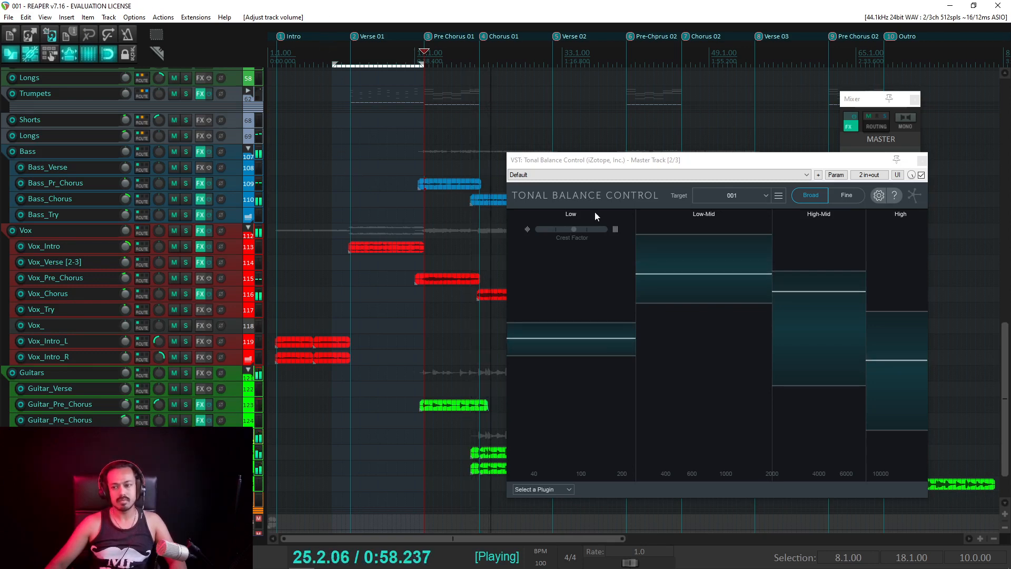
Step: Close Tonal Balance Control and listen to the transition into Chorus 01 from bar 22
key(space)
click(922, 160)
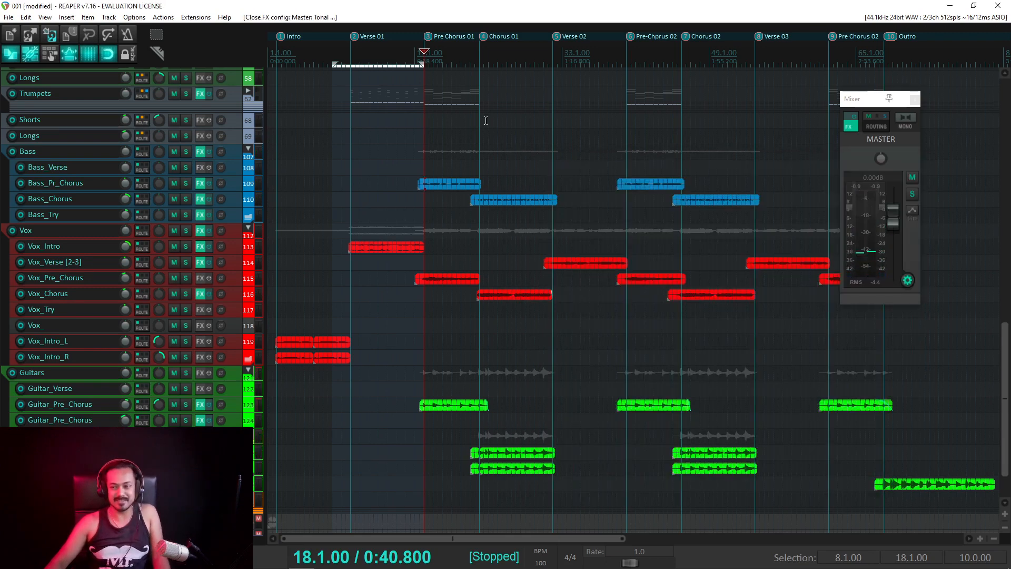
click(462, 63)
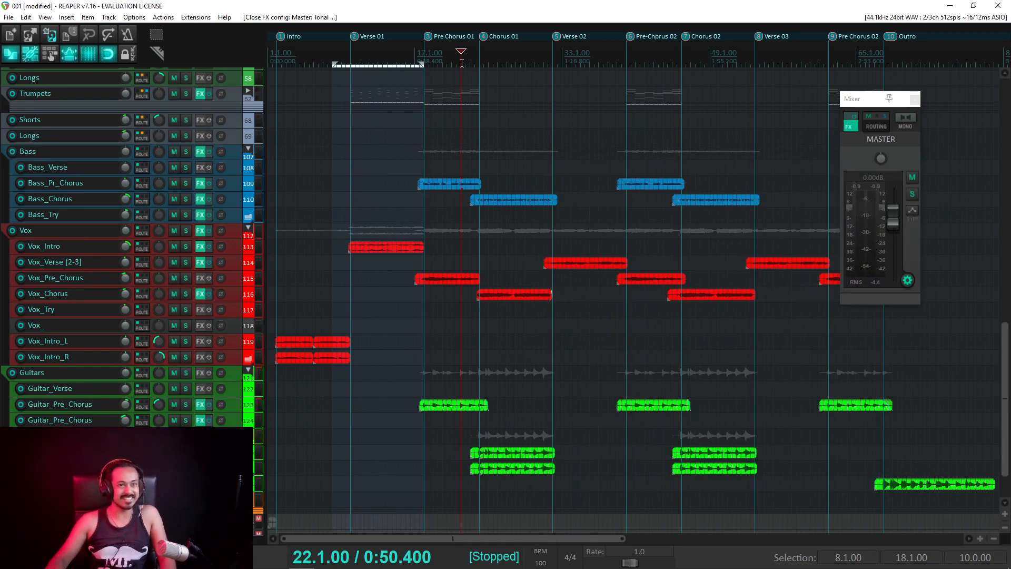
key(space)
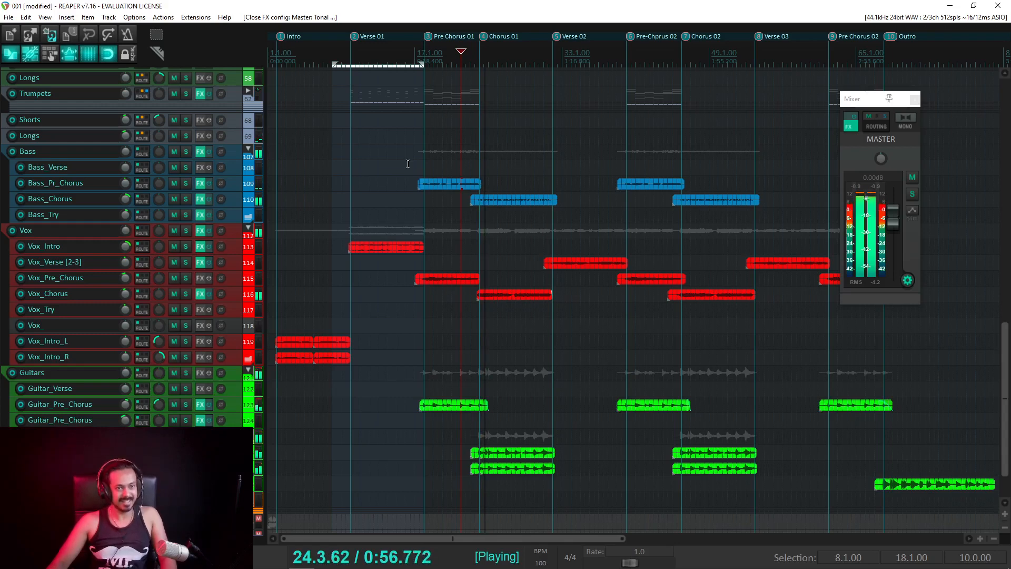
key(space)
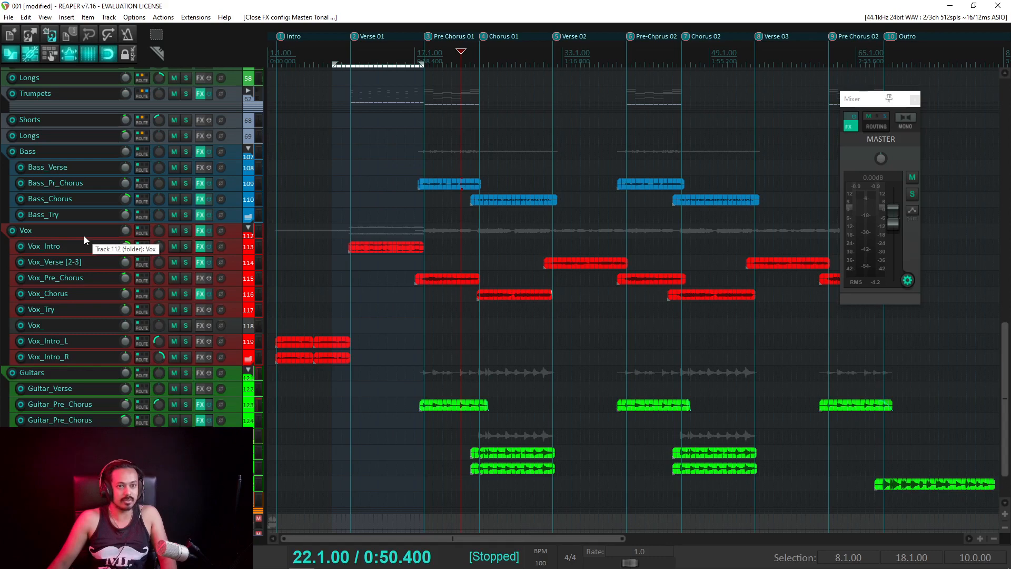
Step: Replay the transition from Pre Chorus 01 into Chorus 01 and save the project
key(space)
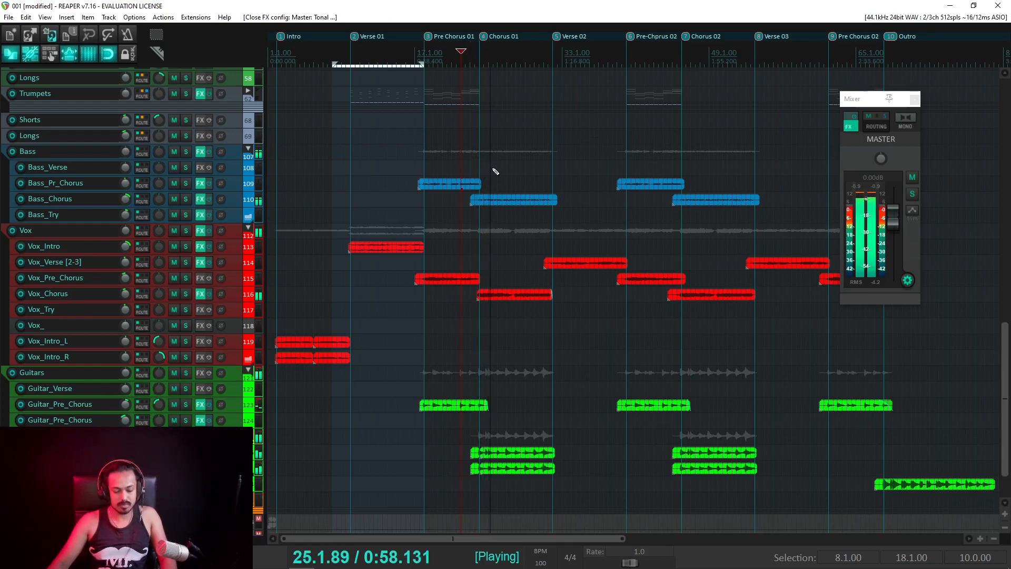
key(ctrl+s)
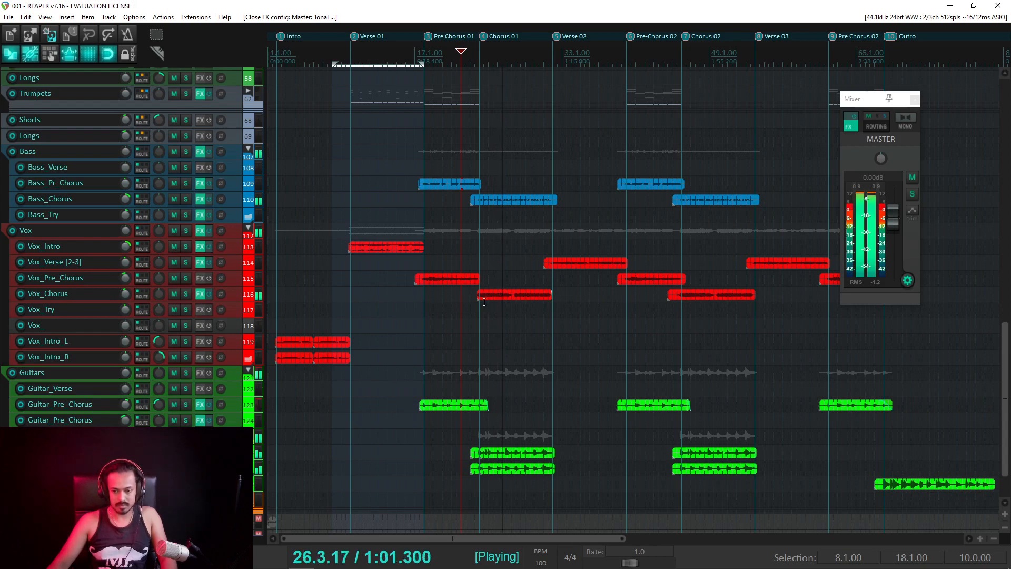
key(space)
Step: Open the master track's effects chain at Tonal Balance Control and play Chorus 01 from bar 24
scroll(176, 292, down, 2)
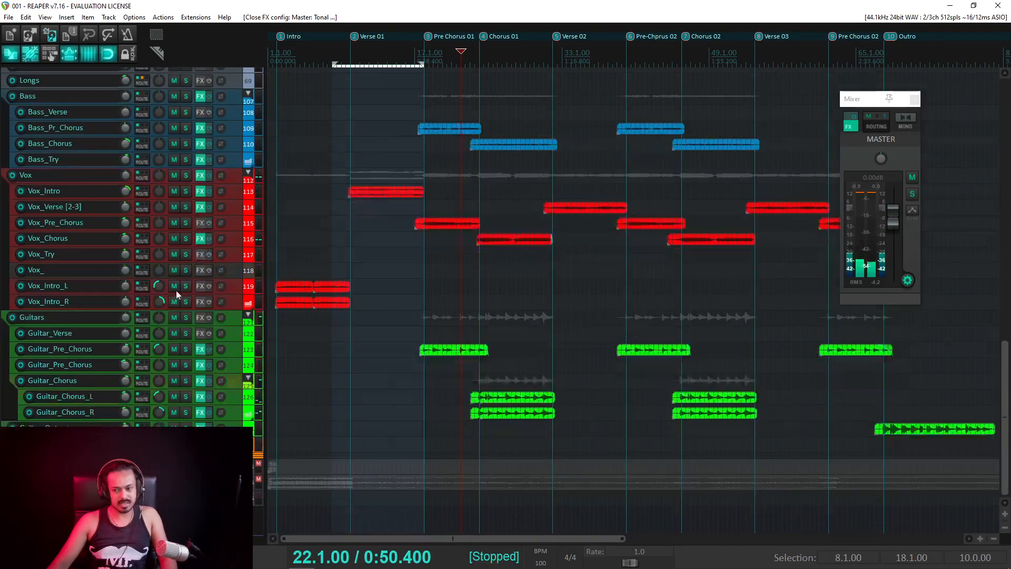
click(479, 61)
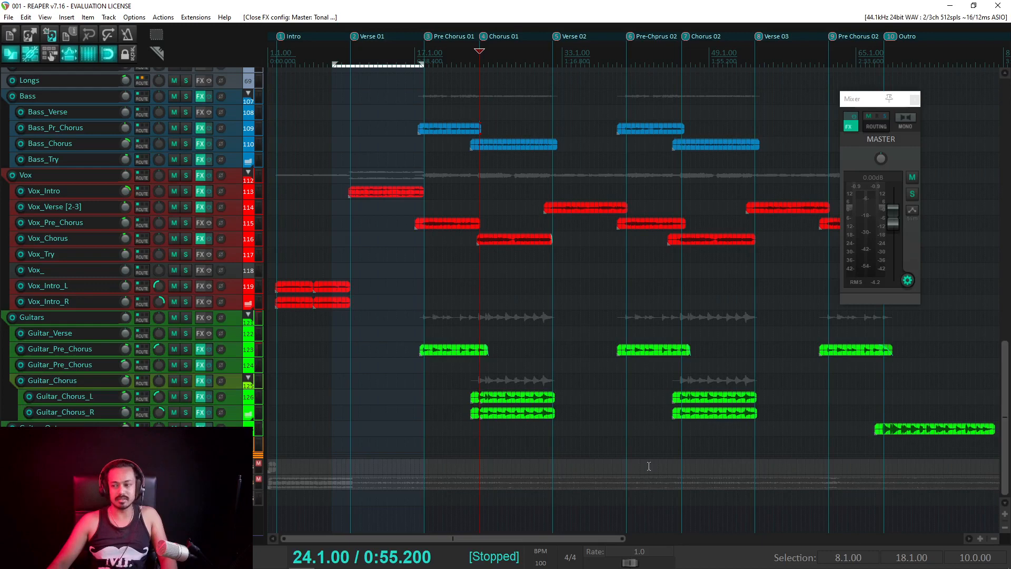
click(849, 130)
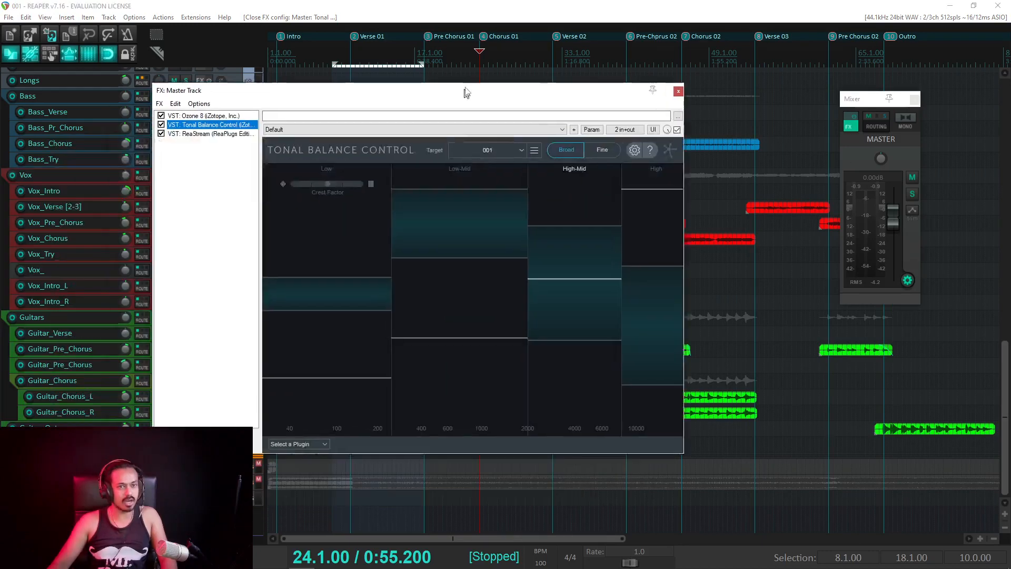
drag(465, 90, 474, 86)
key(space)
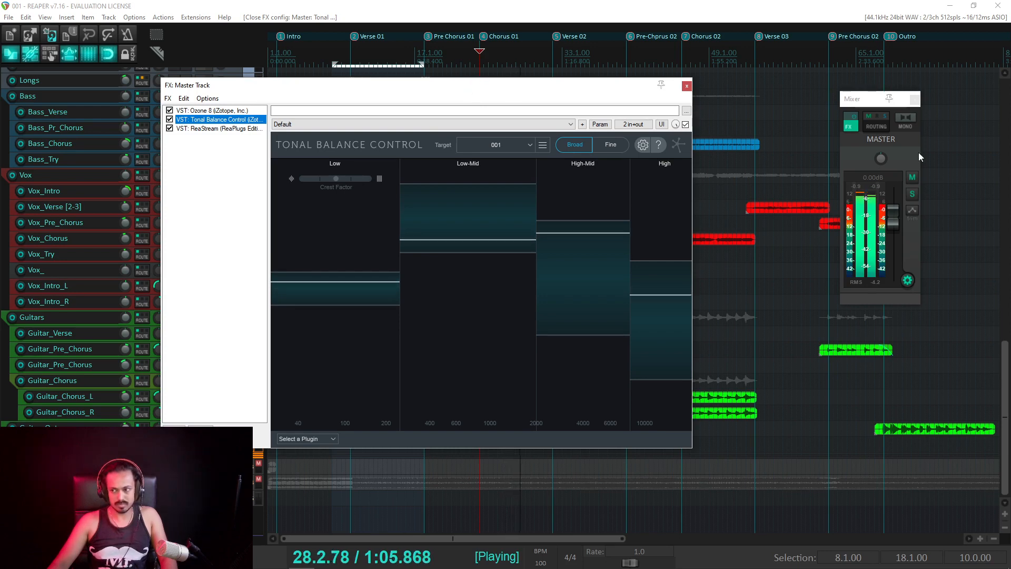
Step: Check the master output in mono, restore stereo, and close the master effects window with playback stopped
click(906, 120)
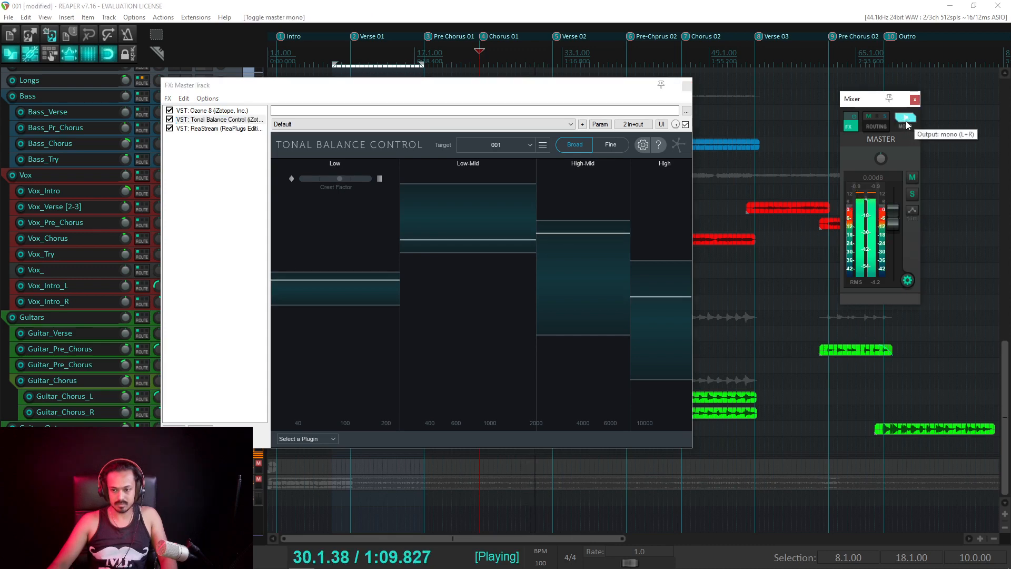
click(906, 121)
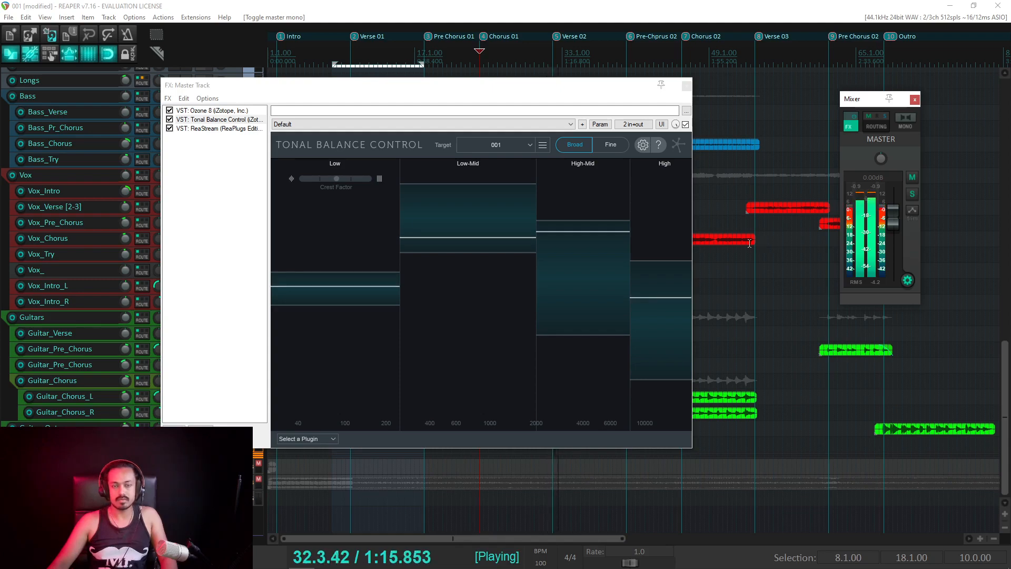
click(686, 86)
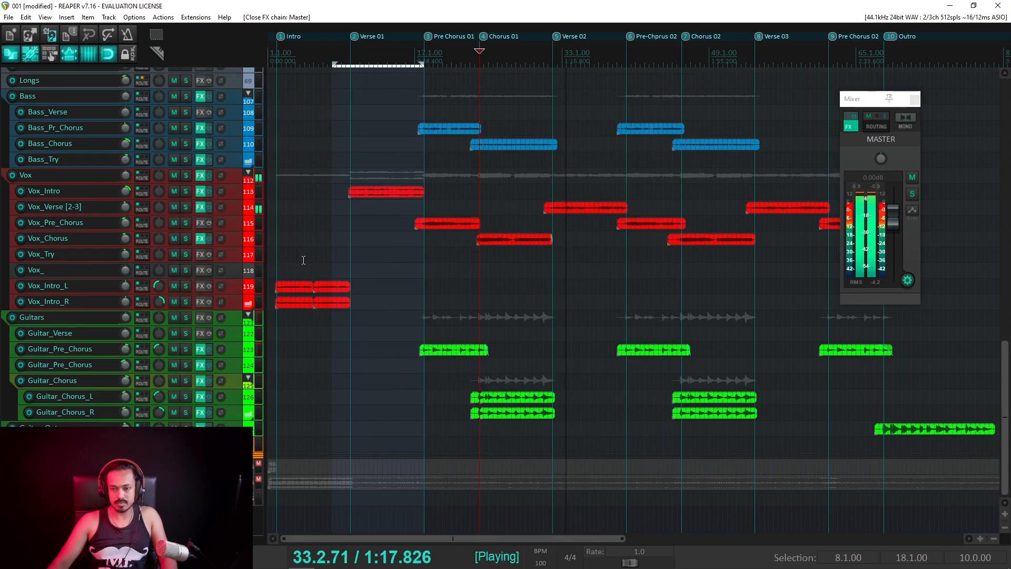
key(space)
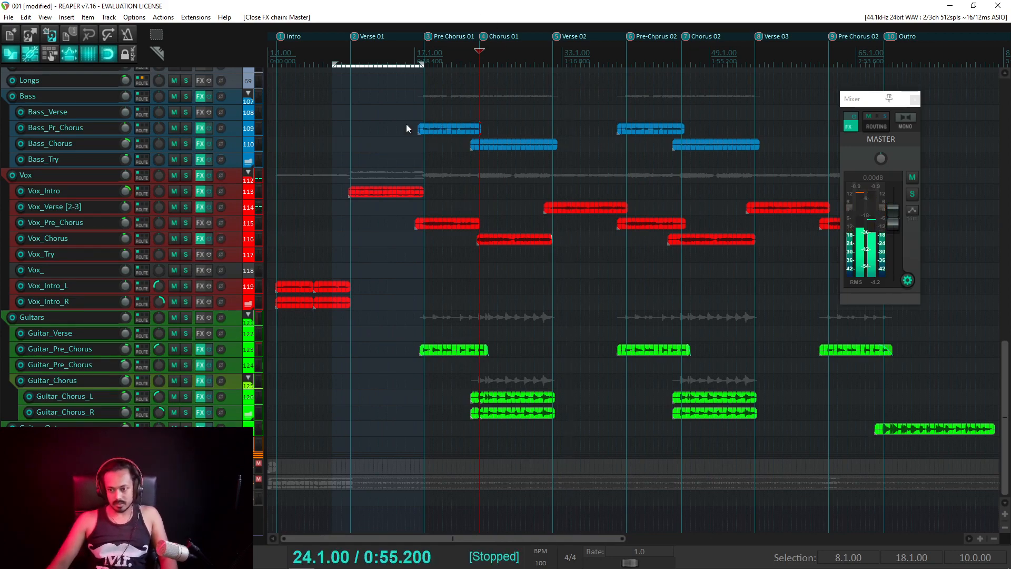
Step: Solo the Bass_Chorus track
scroll(222, 165, up, 4)
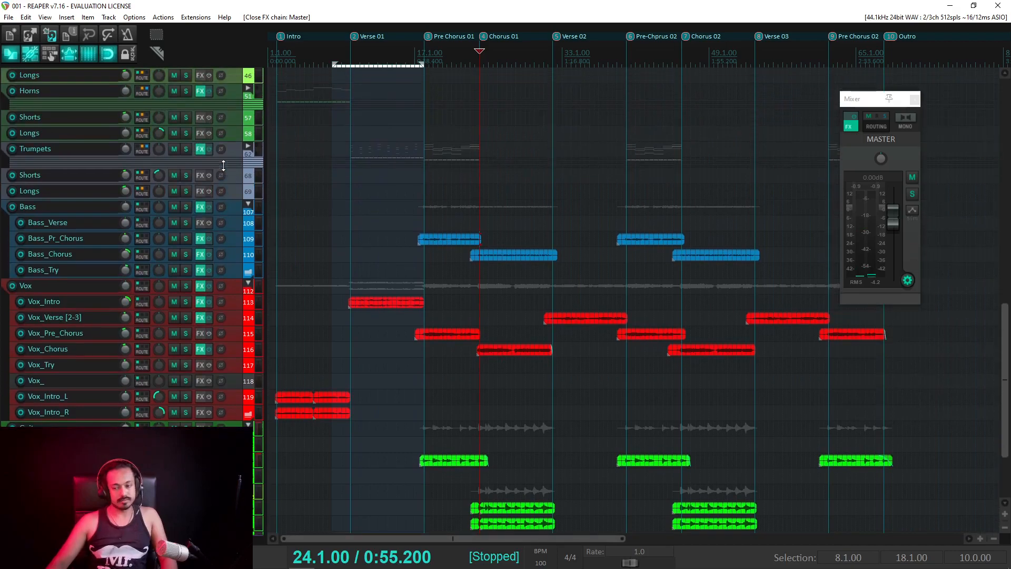
scroll(224, 165, up, 6)
scroll(219, 173, down, 6)
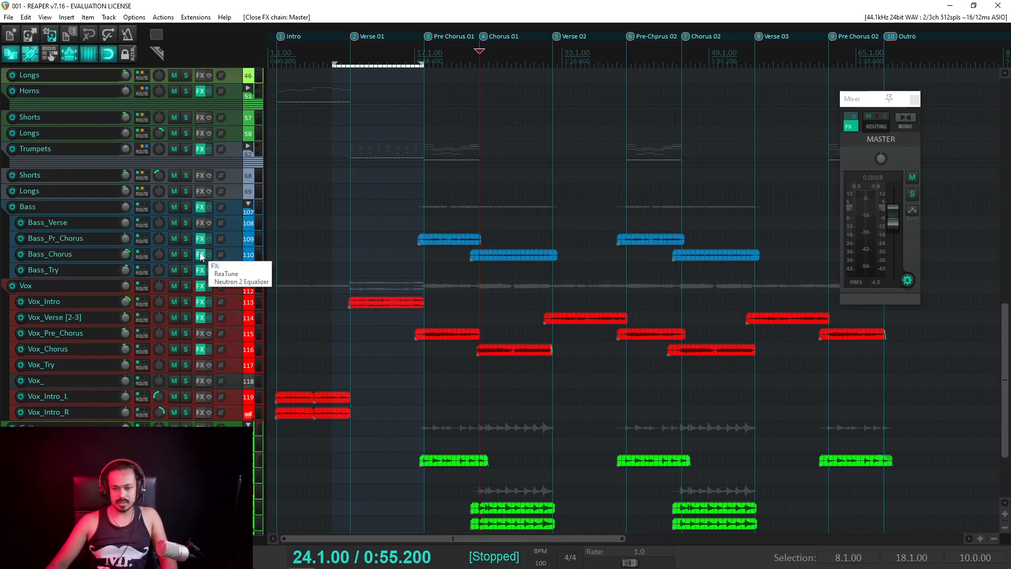
click(186, 255)
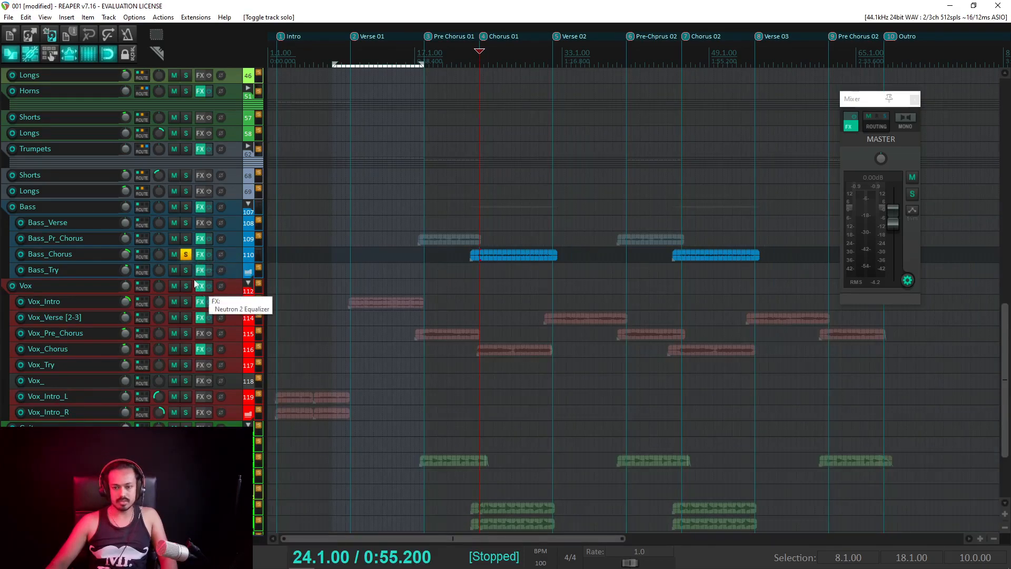
Step: Play the soloed Bass_Chorus track with its Neutron 2 Equalizer open and examine the waveform across Chorus 01
key(space)
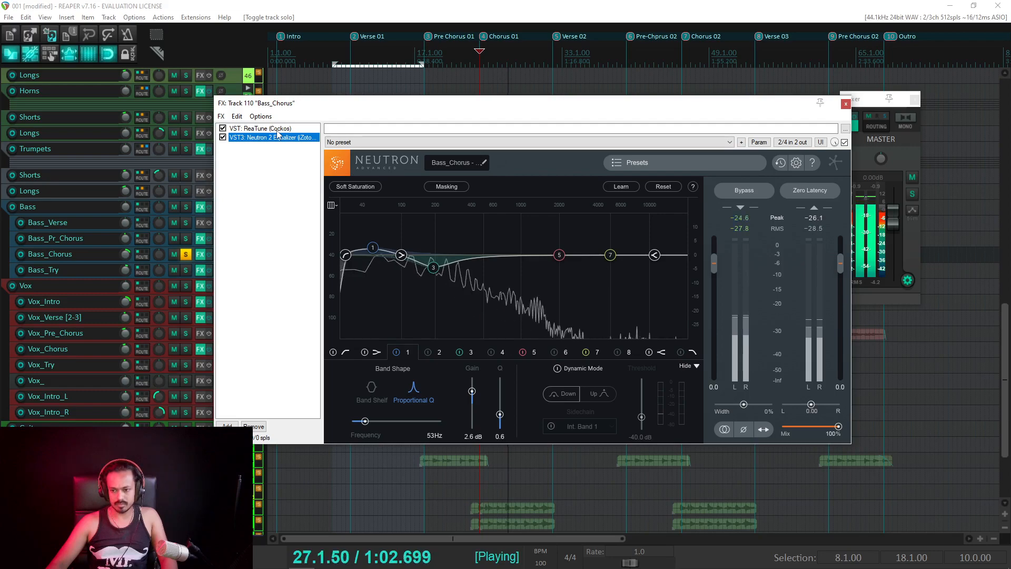
drag(580, 103, 579, 333)
scroll(557, 275, up, 5)
scroll(556, 275, up, 5)
scroll(600, 271, up, 4)
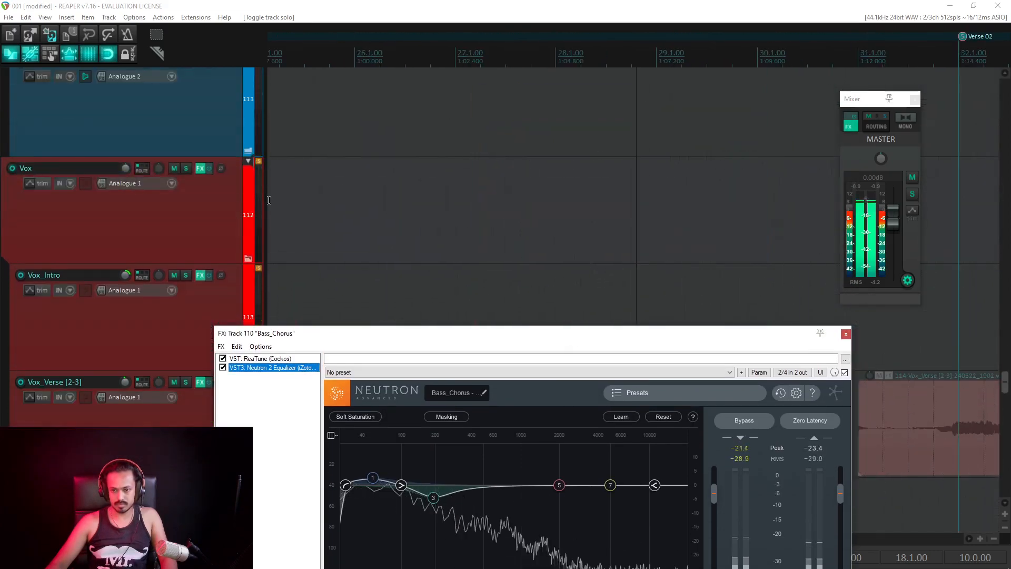
scroll(600, 271, down, 3)
scroll(194, 206, up, 4)
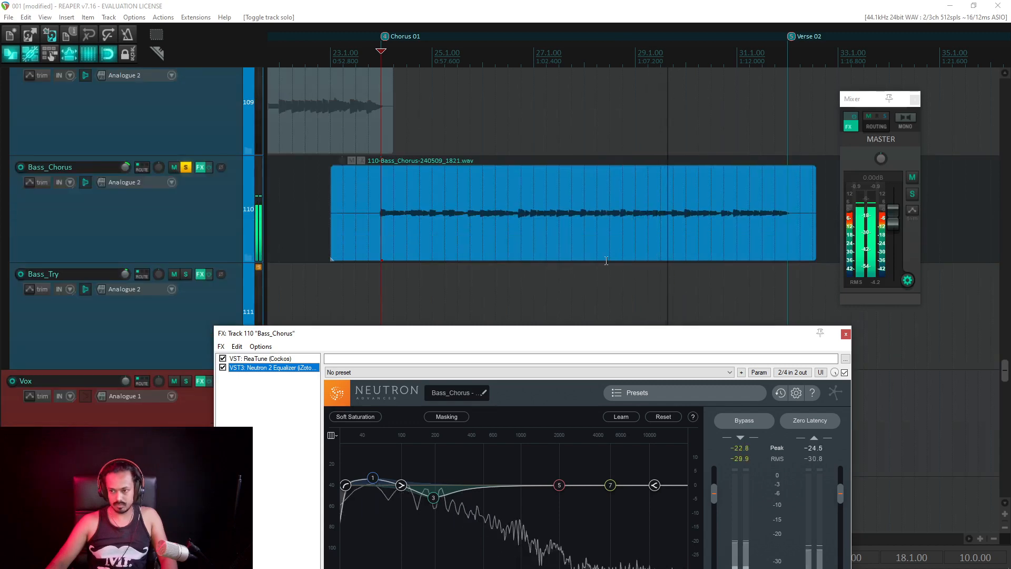
scroll(606, 232, up, 3)
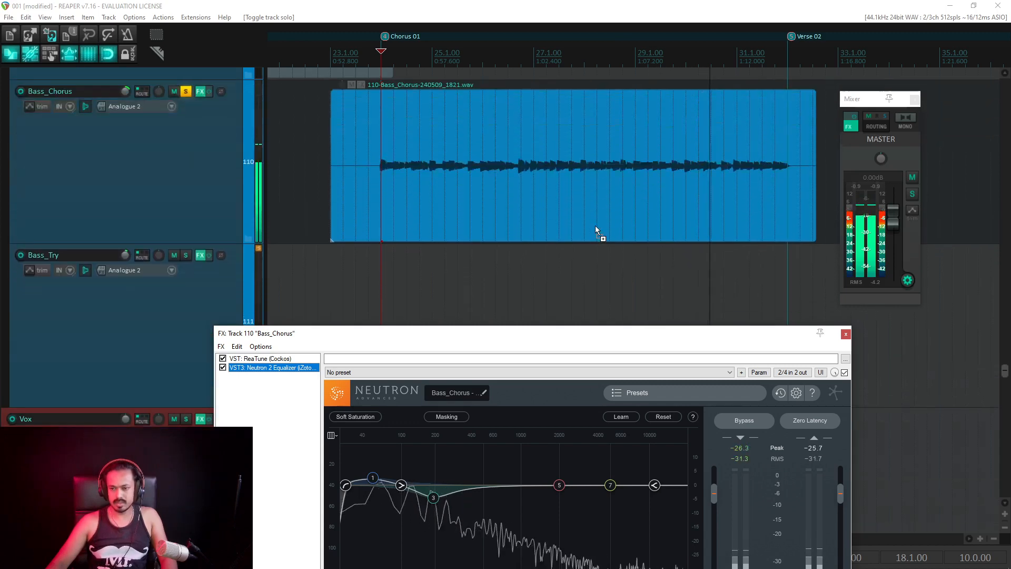
Step: Add iZotope's Neutron 2 Compressor after the equalizer on Bass_Chorus and dismiss its preset manager, keeping the default settings
drag(504, 343, 527, 168)
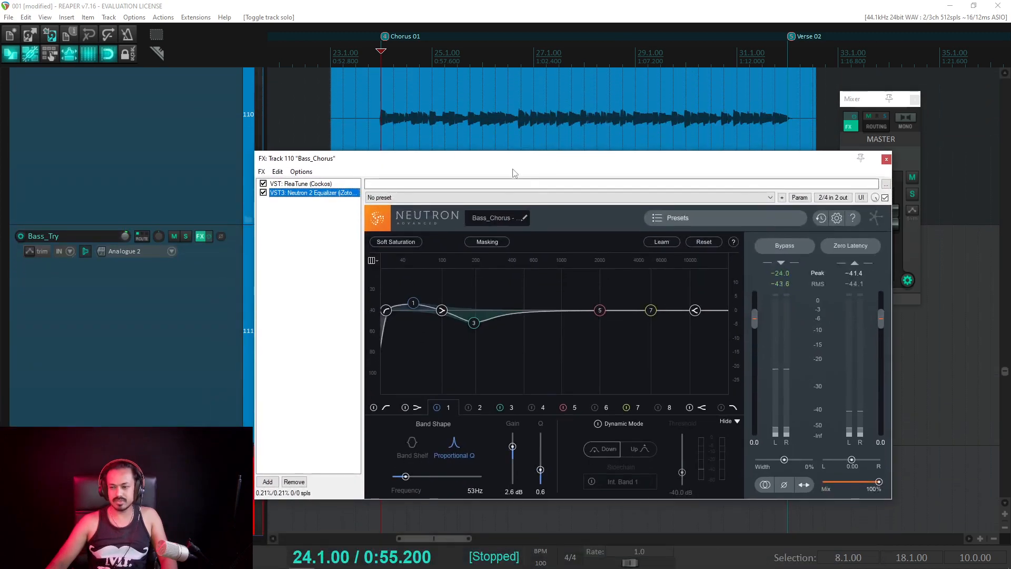
click(326, 219)
double_click(336, 228)
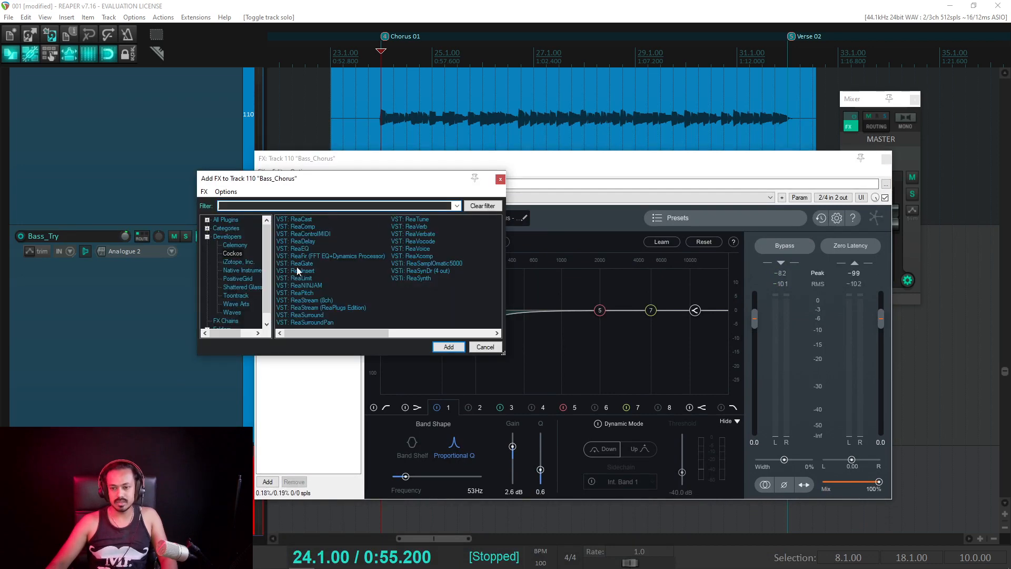
click(240, 262)
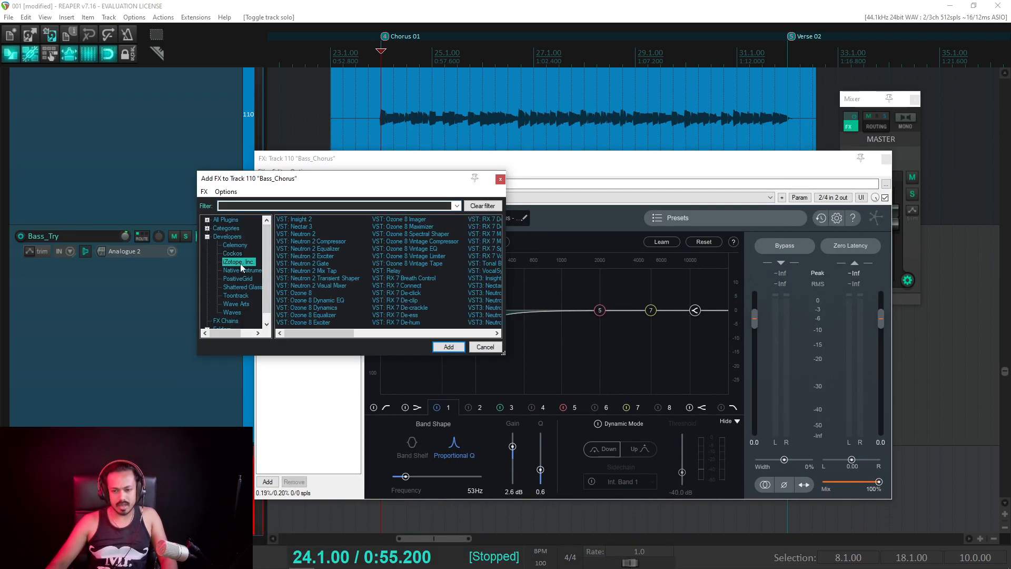
double_click(323, 242)
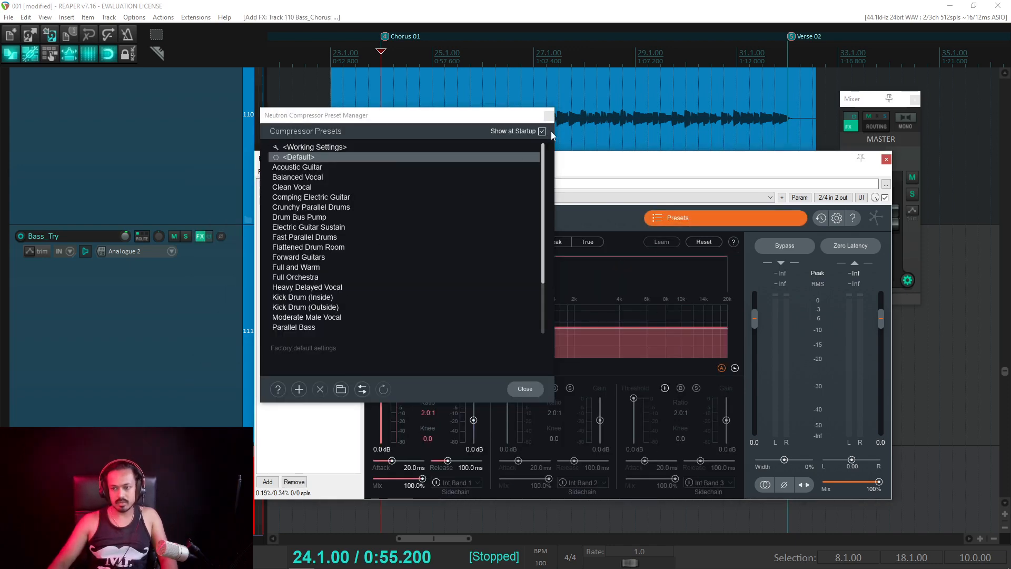
click(551, 117)
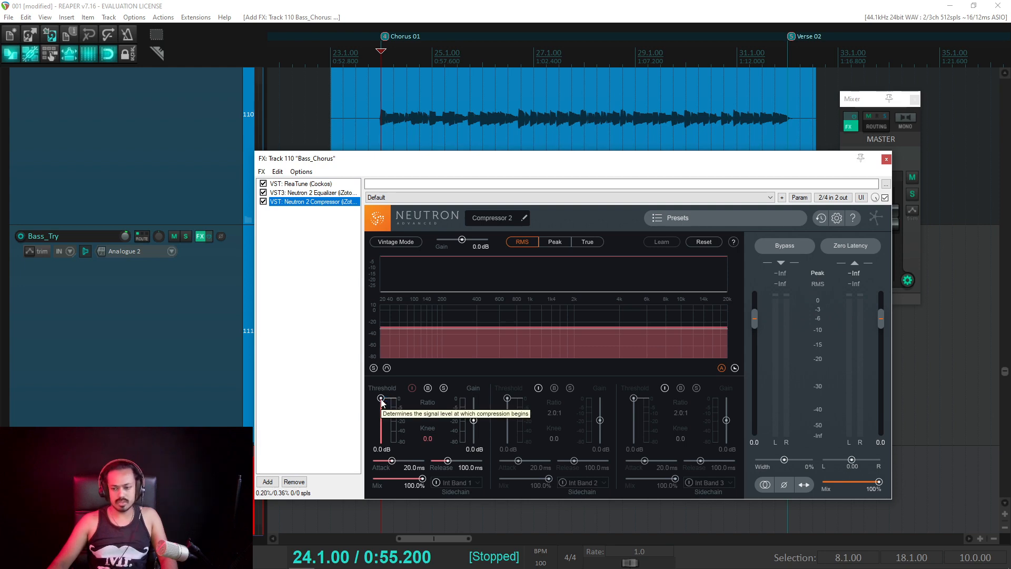
Step: Lower the compressor's first-band threshold to -43.2 dB and audition the bass from bar 24
drag(381, 399, 382, 429)
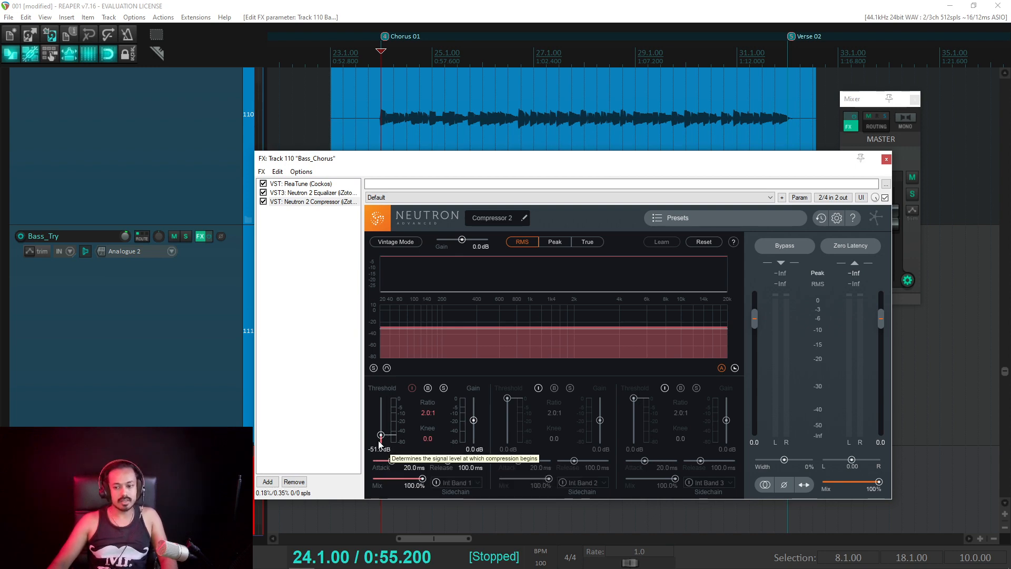
drag(379, 444, 382, 434)
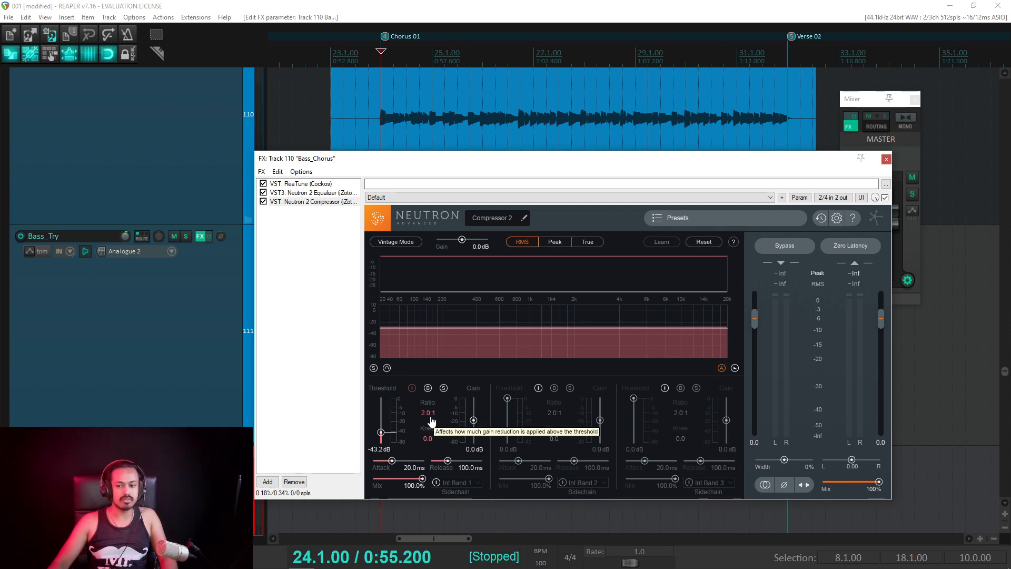
key(space)
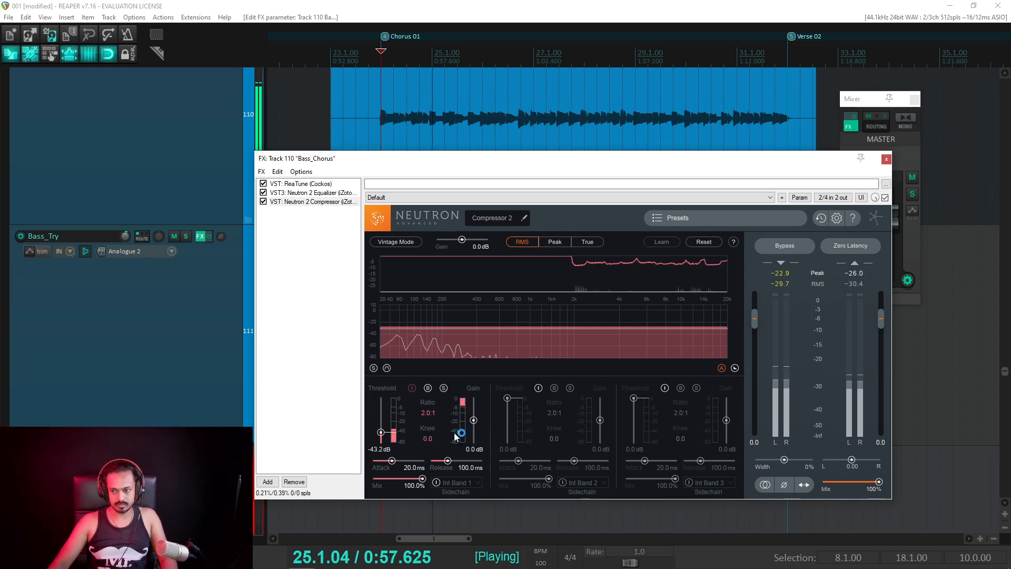
key(space)
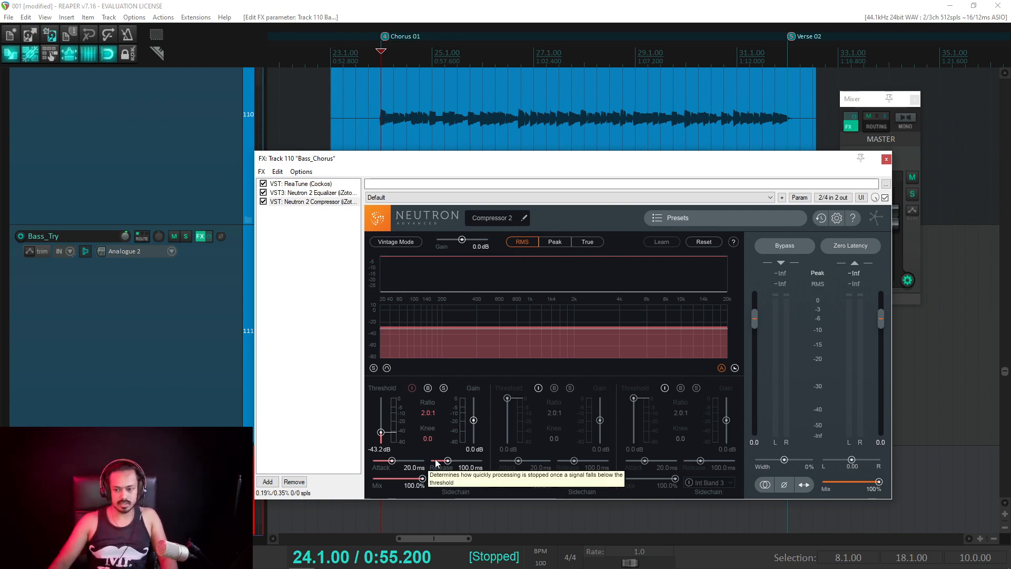
Step: Set the compressor's first-band attack to 3.15 ms, release to 582.2 ms and gain to 0.0 dB, auditioning the bass meanwhile
drag(448, 461, 457, 462)
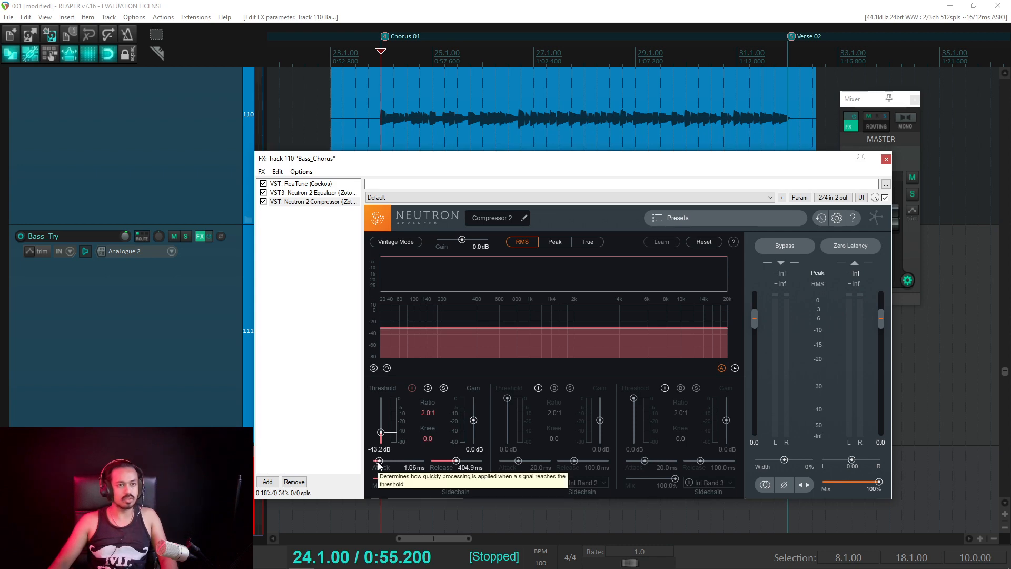
drag(378, 461, 383, 462)
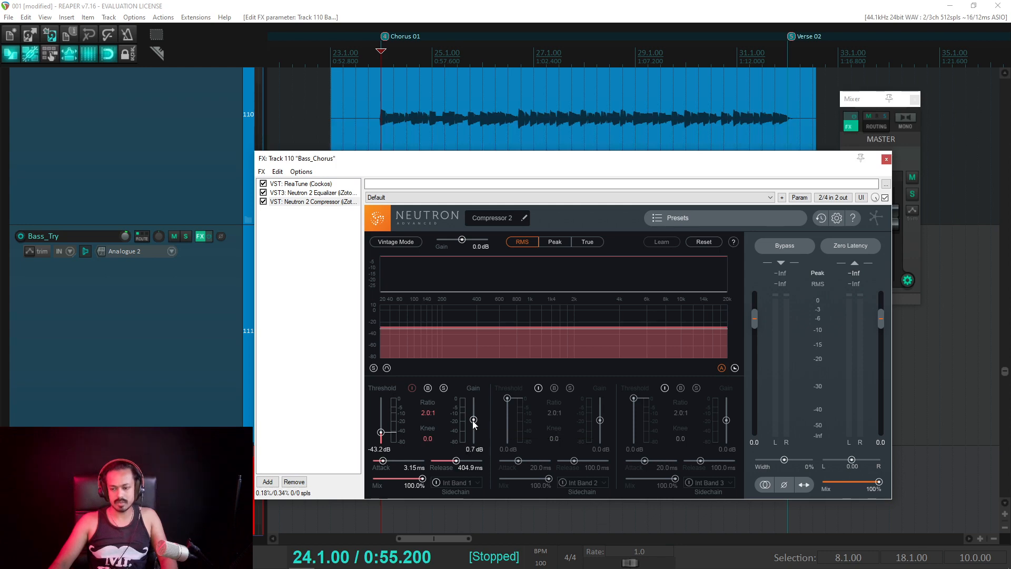
key(space)
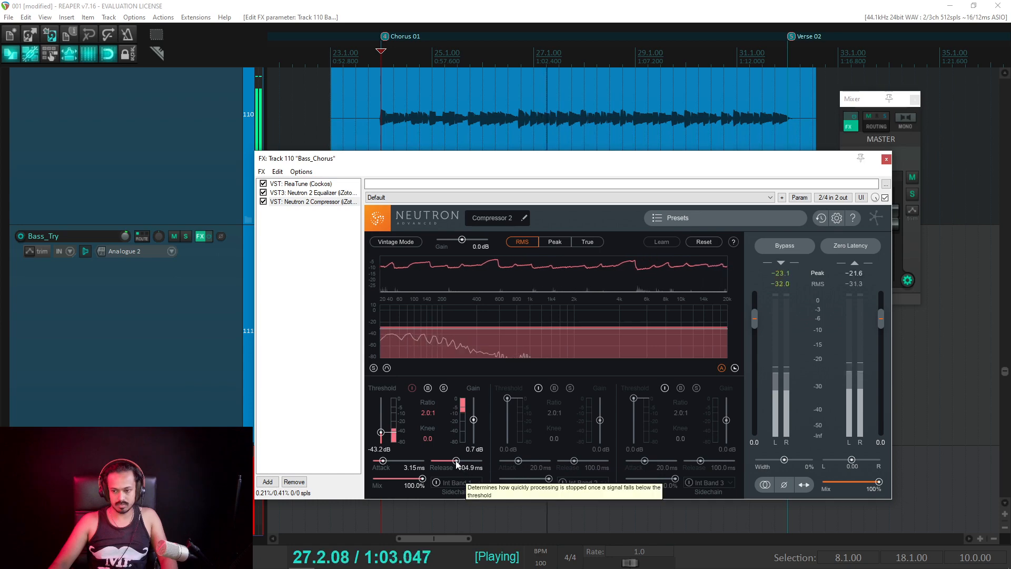
drag(456, 461, 458, 464)
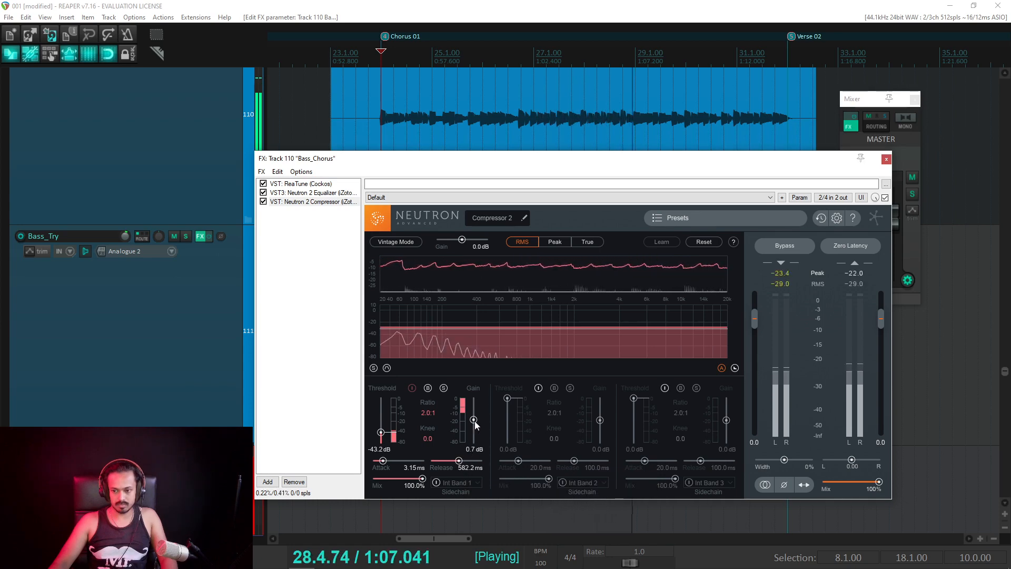
drag(475, 421, 475, 425)
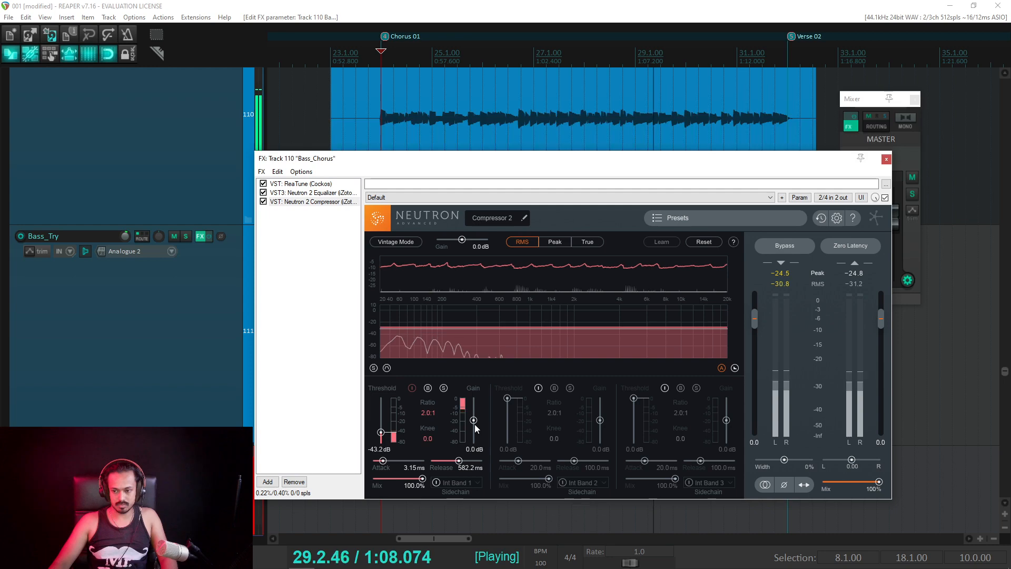
Step: Compare the bass with the compressor bypassed, stop playback and re-enable the compressor
click(797, 248)
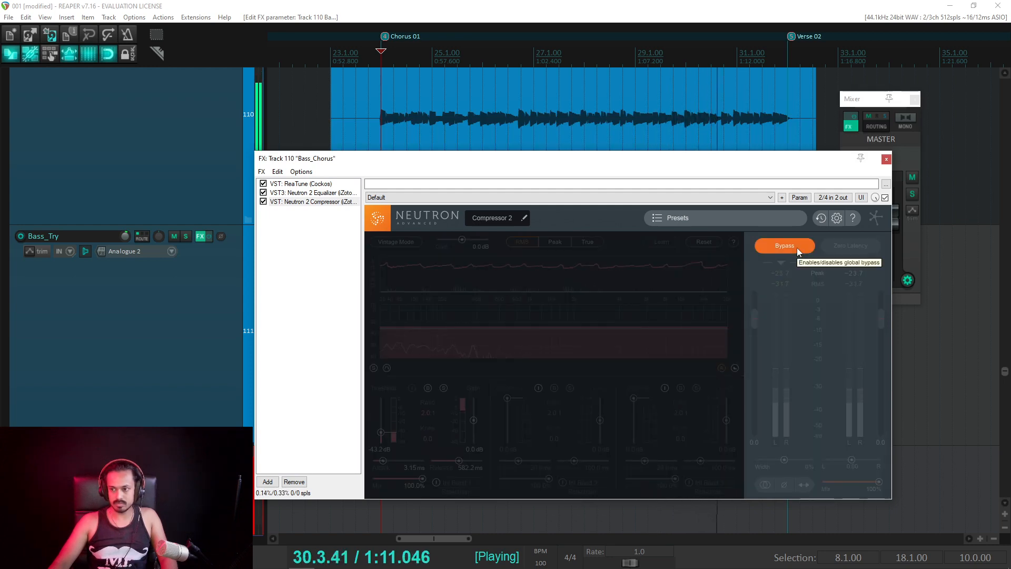
key(space)
click(797, 247)
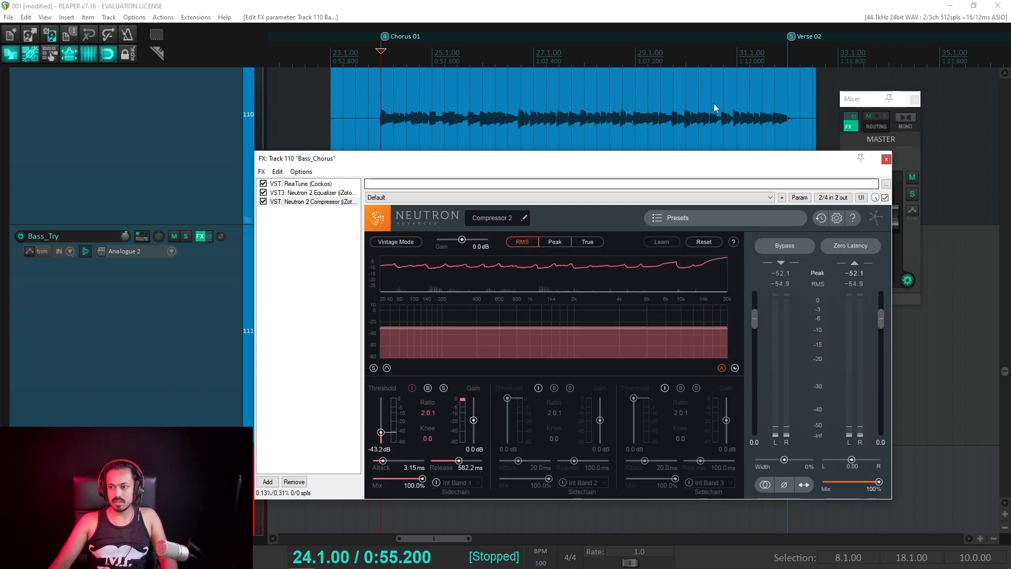
Step: Audition the bass notes around bars 29.4 to 30.3 repeatedly with the compressor active
click(712, 103)
key(space)
key(space)
key(space)
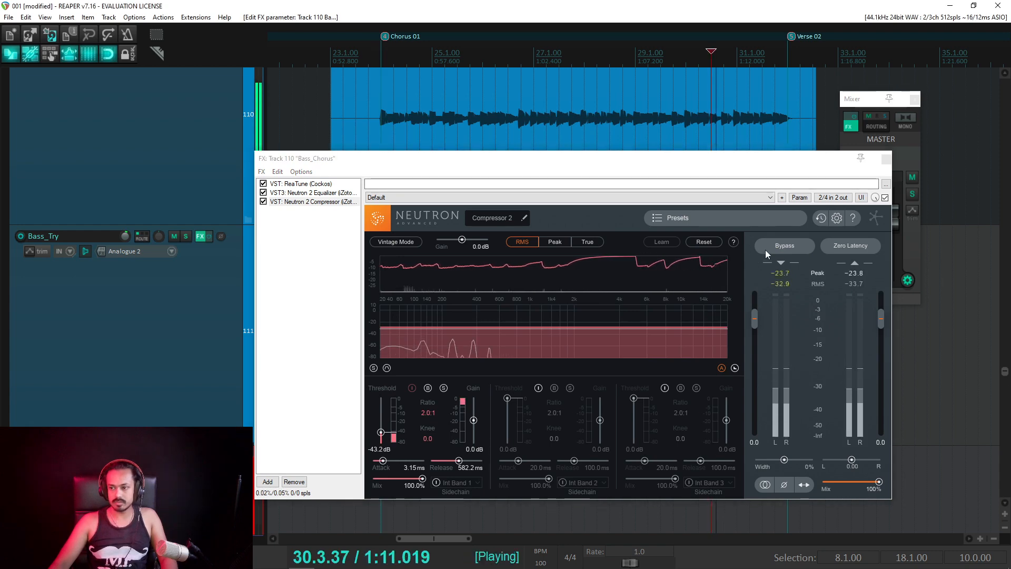
key(space)
key(space)
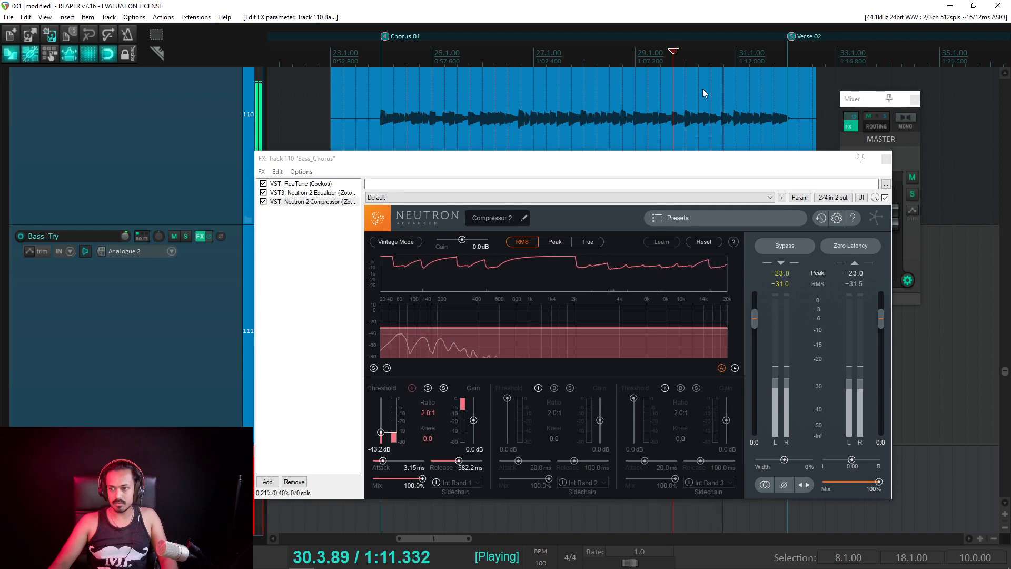
key(space)
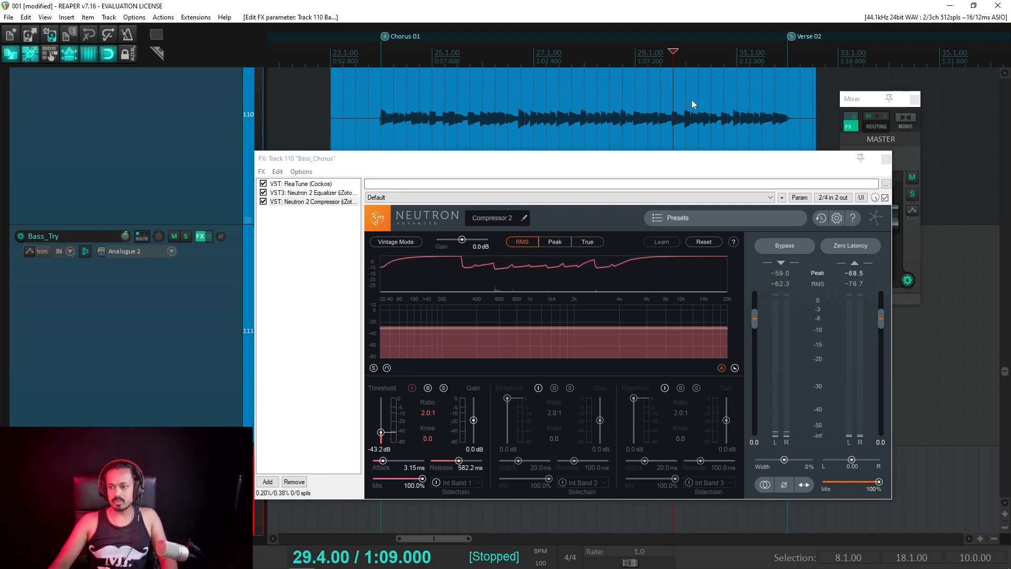
key(space)
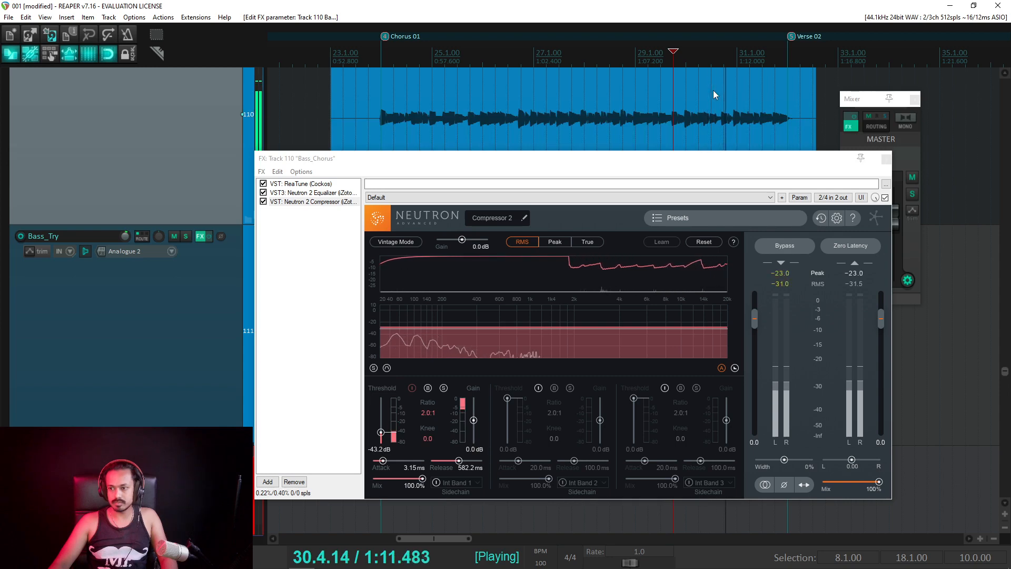
key(space)
click(711, 54)
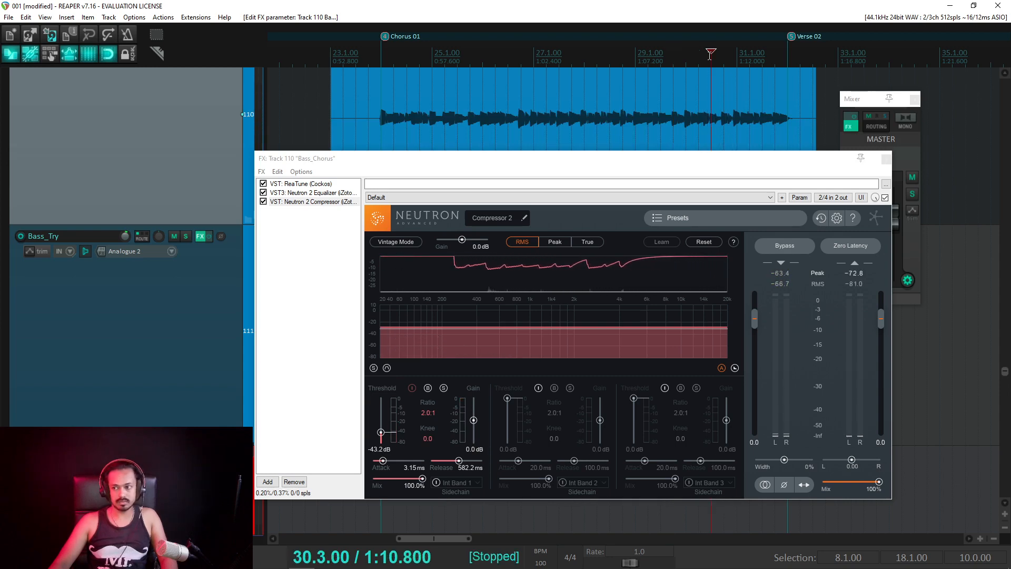
key(space)
key(space)
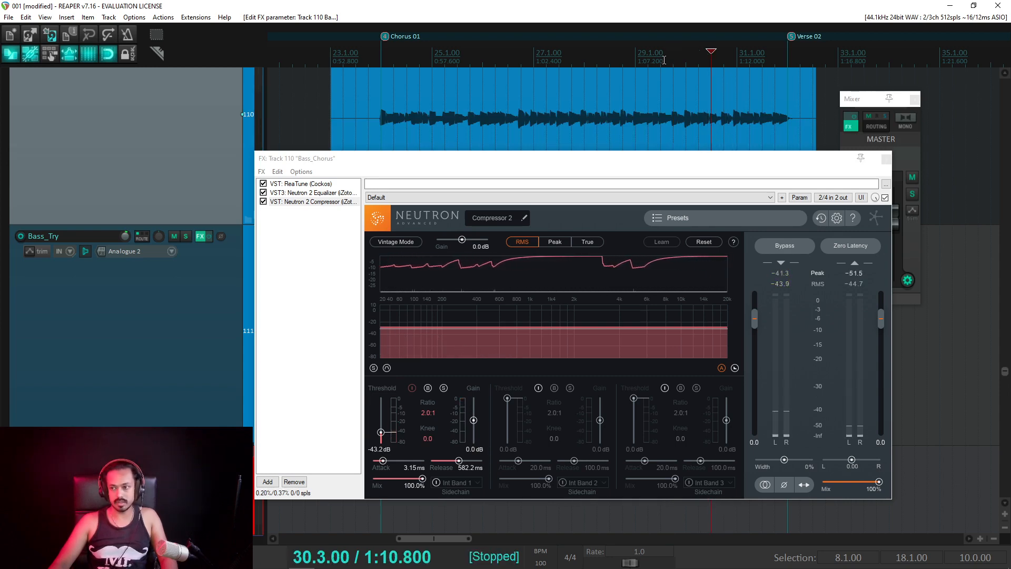
Step: Bypass the compressor and replay the same bass notes from bars 29.4, 30.3 and 30.1 for comparison
click(669, 56)
click(785, 245)
key(space)
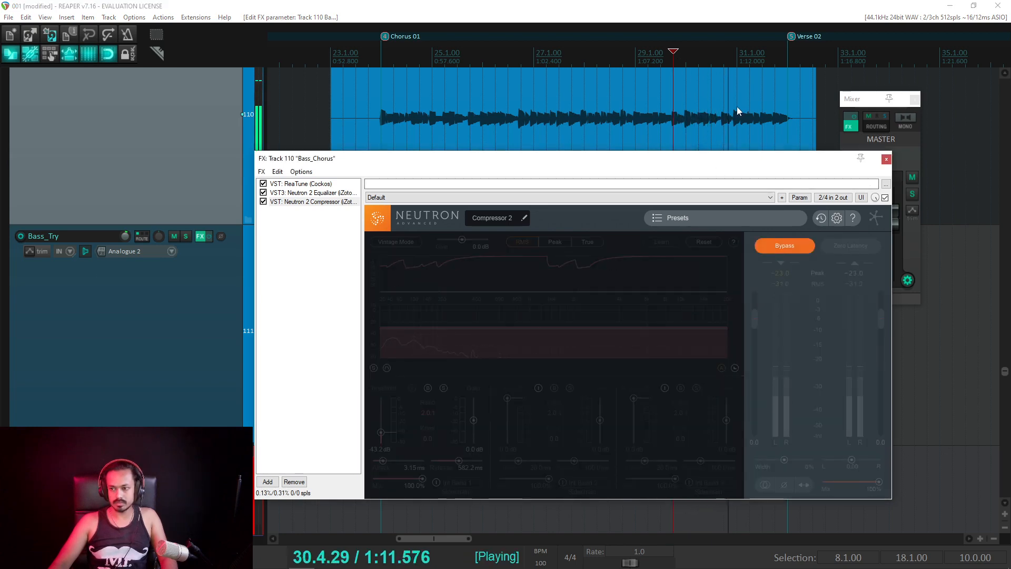
key(space)
click(707, 56)
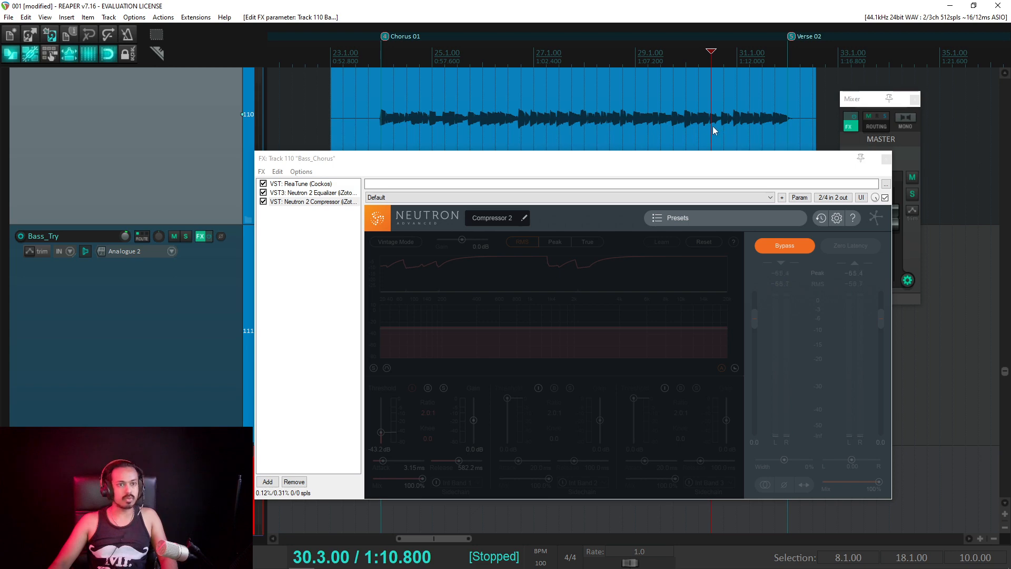
key(space)
key(space)
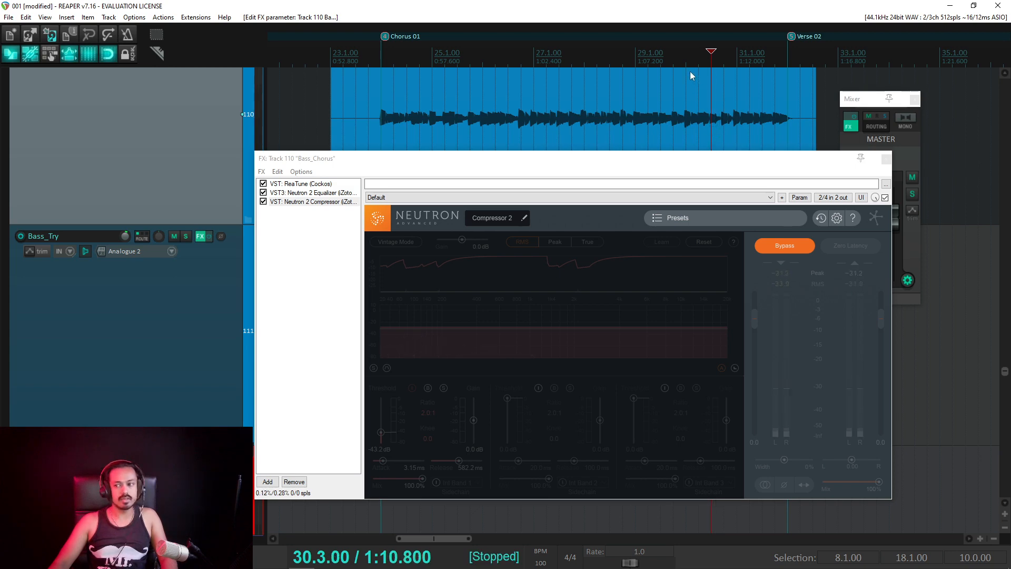
click(685, 55)
key(space)
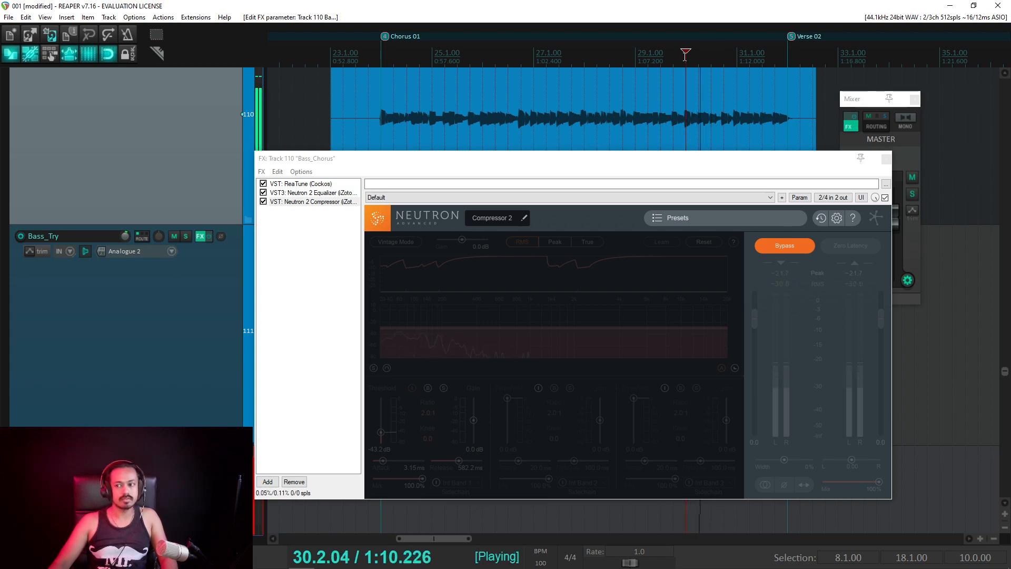
key(space)
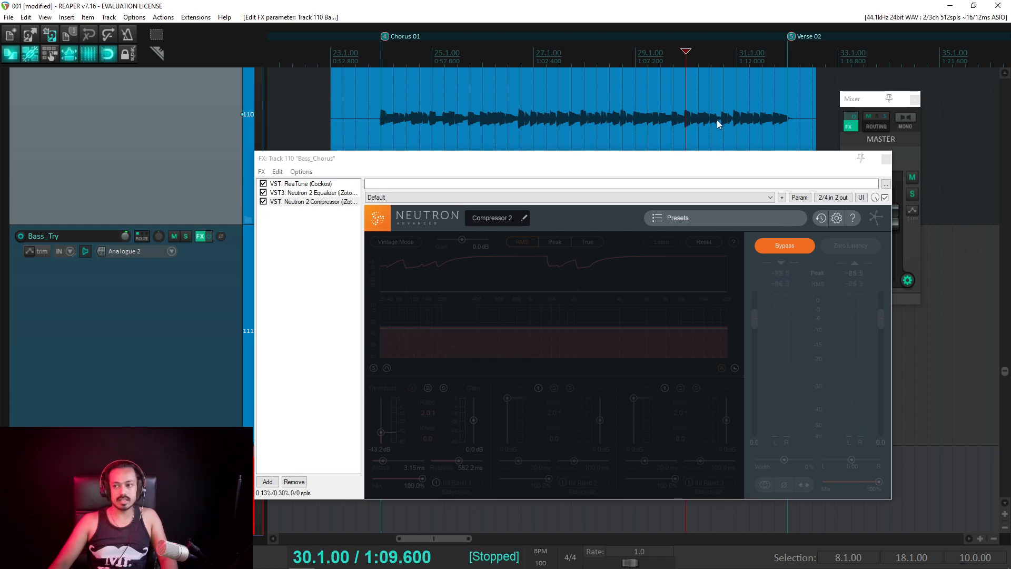
Step: Move the effects window off the arrangement and bring the whole Bass_Chorus item in Chorus 01 into view
scroll(718, 122, up, 5)
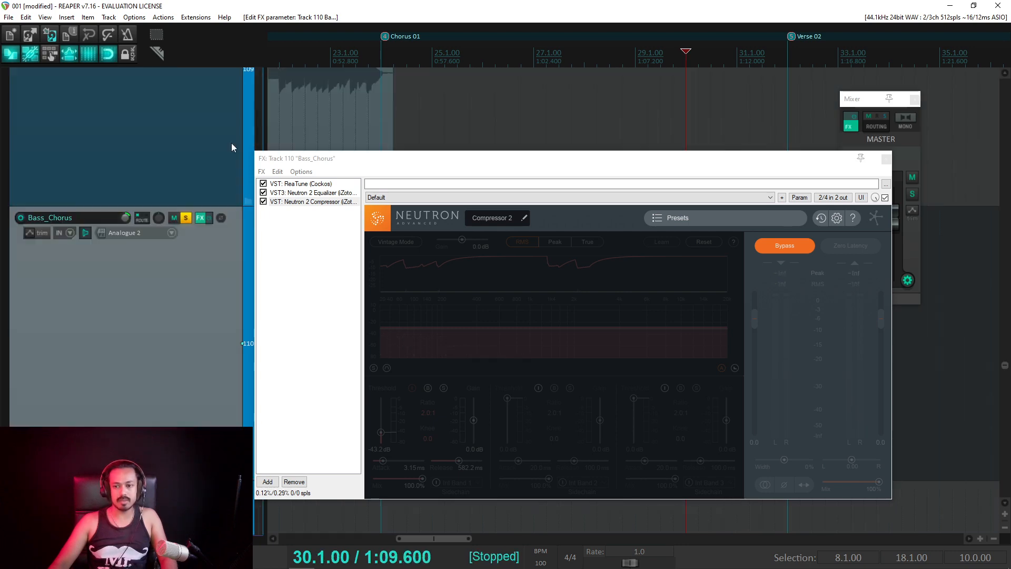
scroll(213, 141, down, 4)
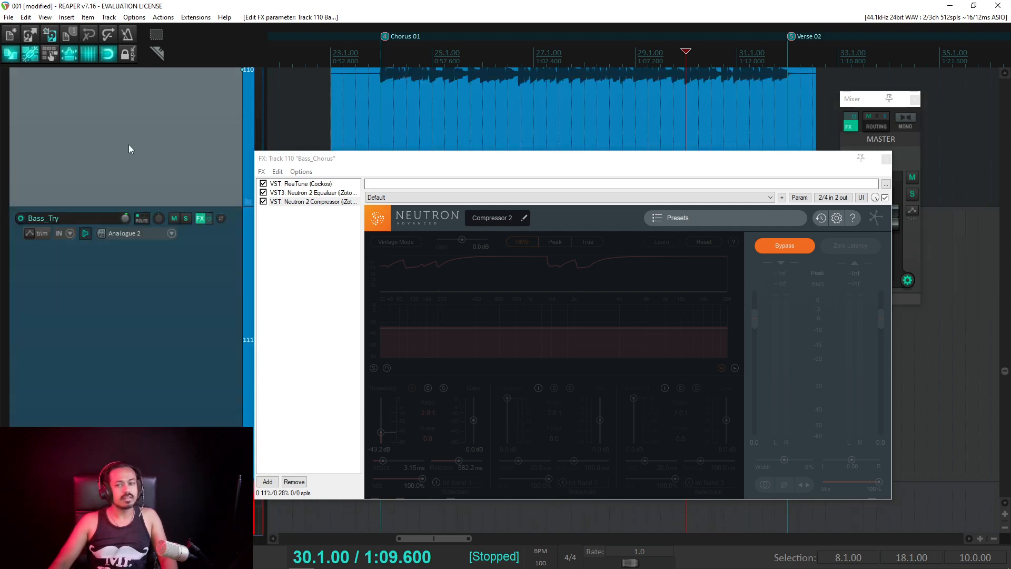
scroll(129, 146, up, 4)
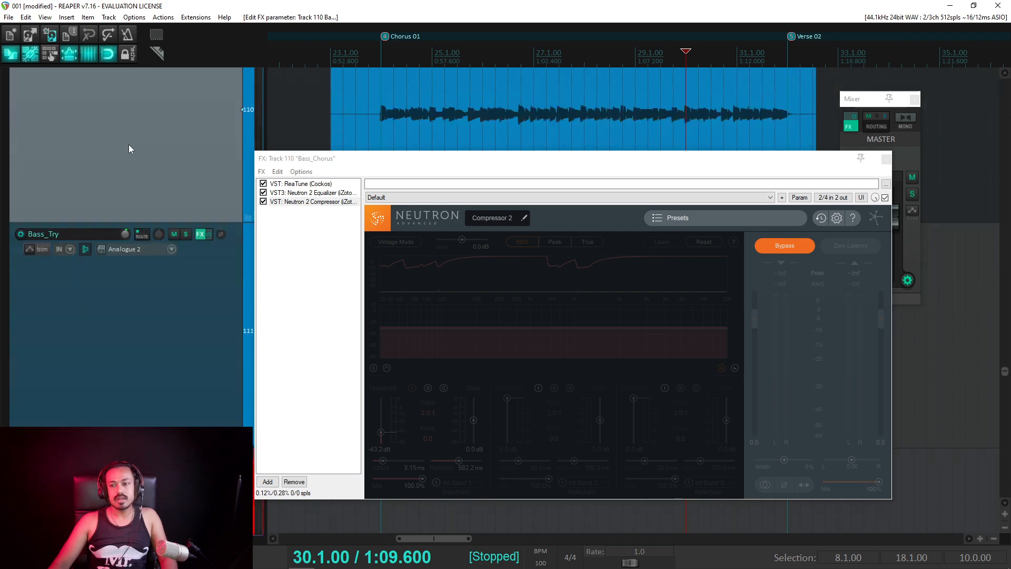
drag(704, 159, 0, 285)
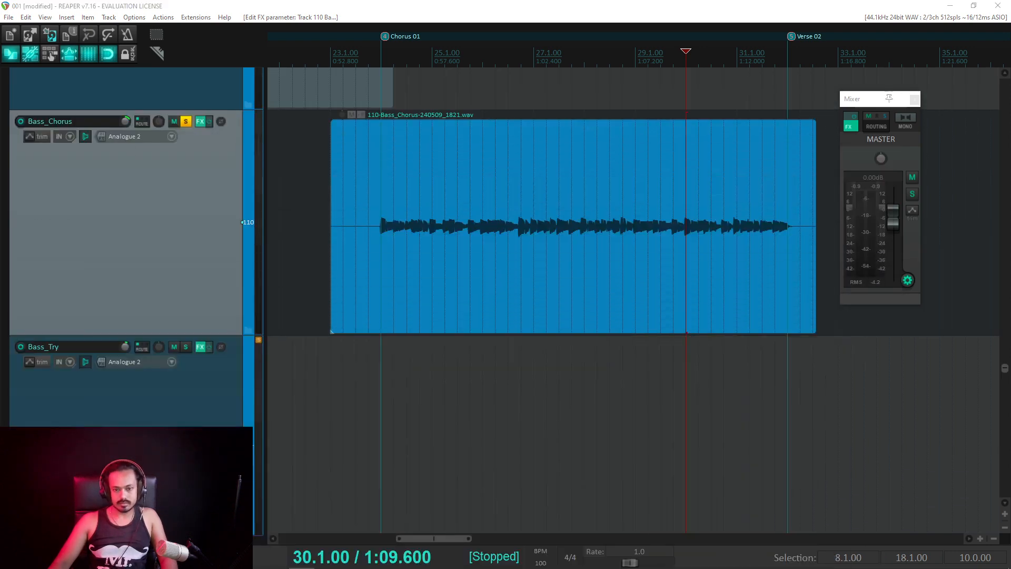
Step: Show the volume envelope of the Bass_Chorus track beneath its item in Chorus 01
key(v)
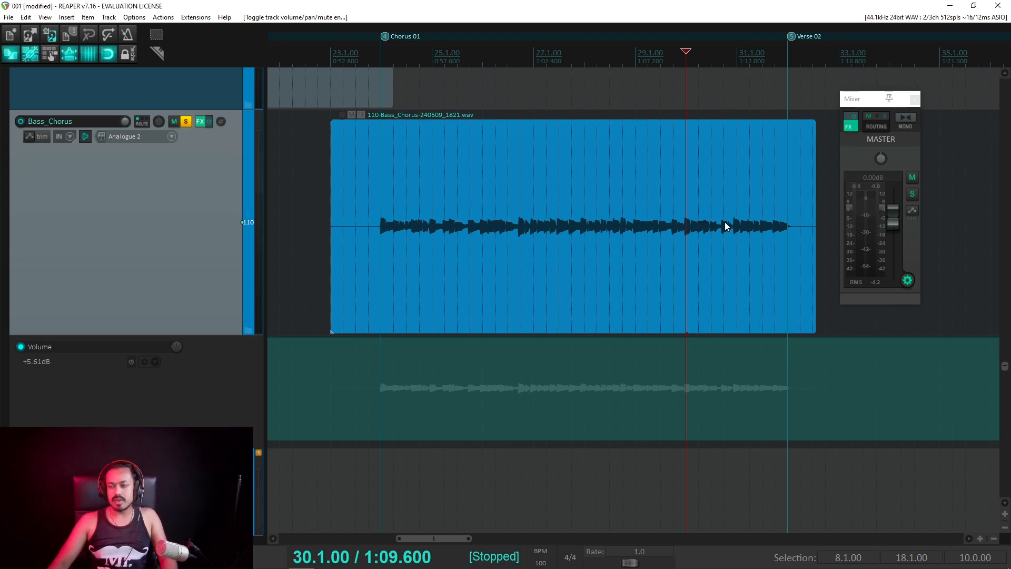
scroll(725, 222, up, 3)
scroll(716, 223, up, 3)
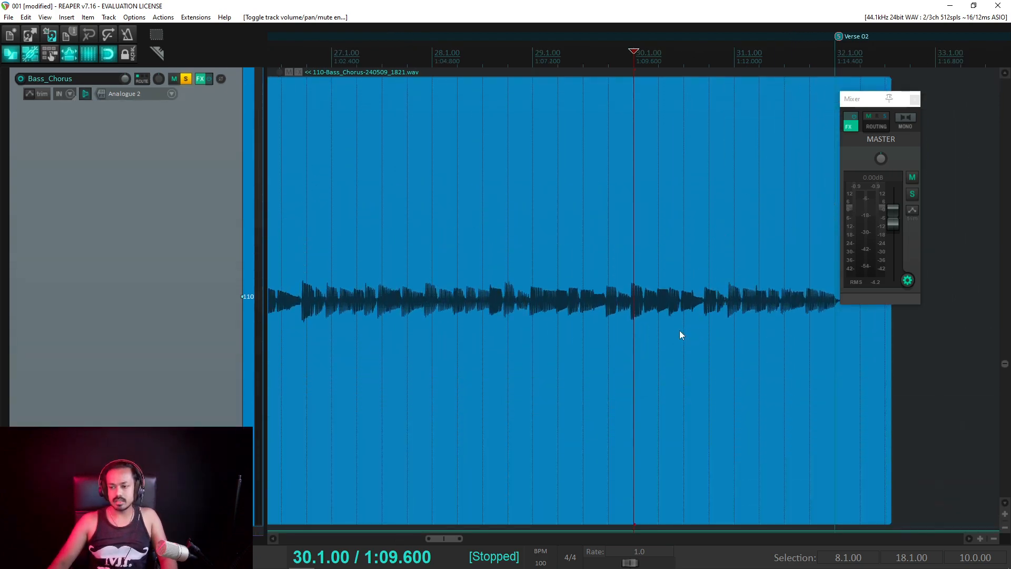
scroll(678, 311, down, 6)
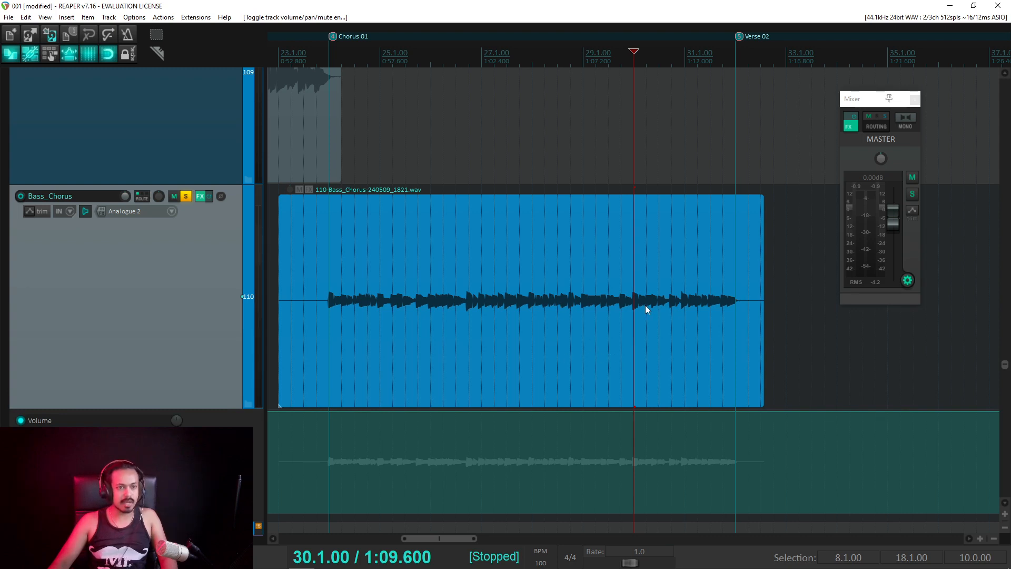
Step: Reopen the Bass_Chorus effects, re-enable the Neutron 2 Compressor and audition the bass from bar 30.1
click(201, 196)
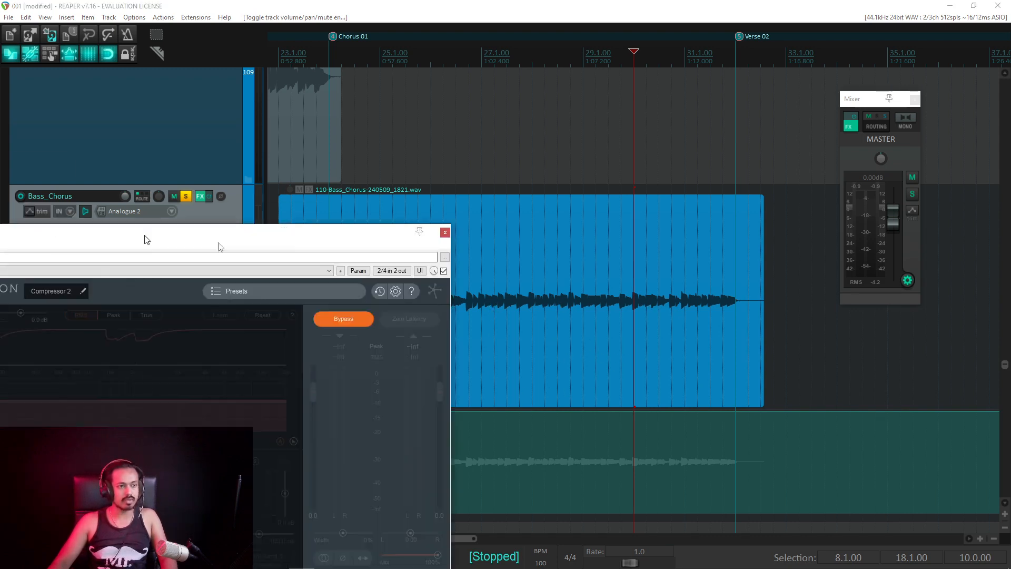
drag(147, 237, 499, 138)
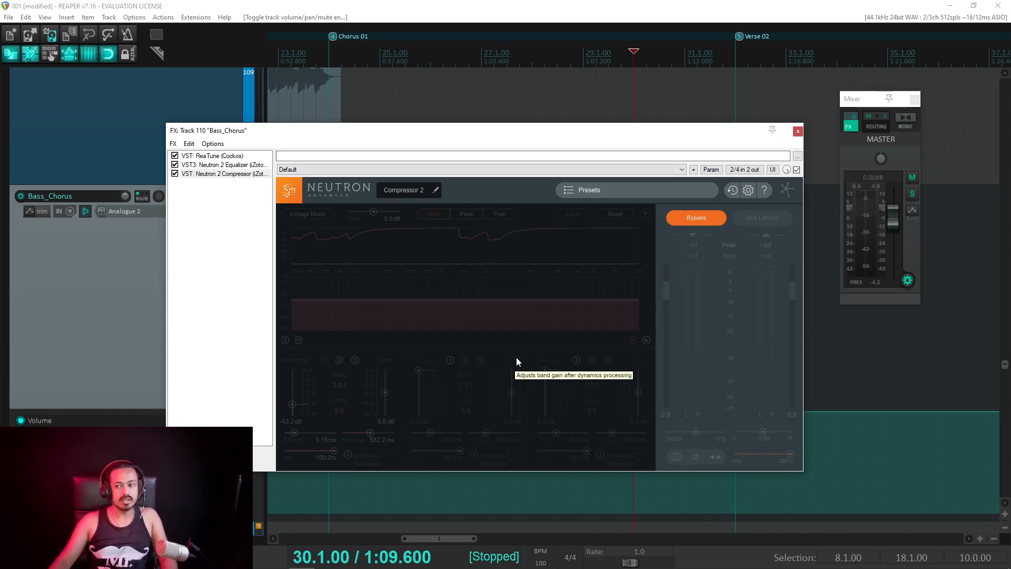
click(707, 218)
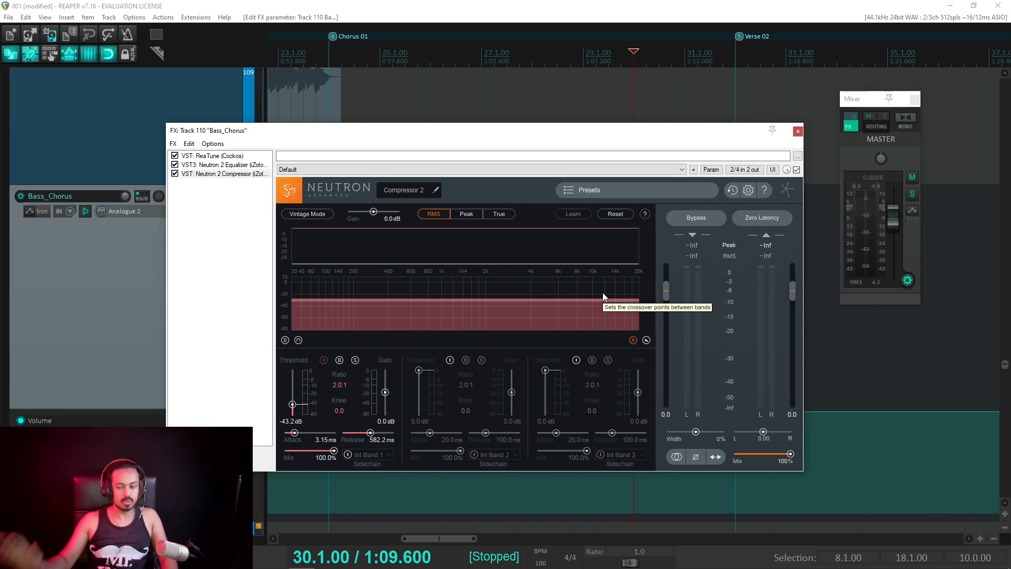
key(space)
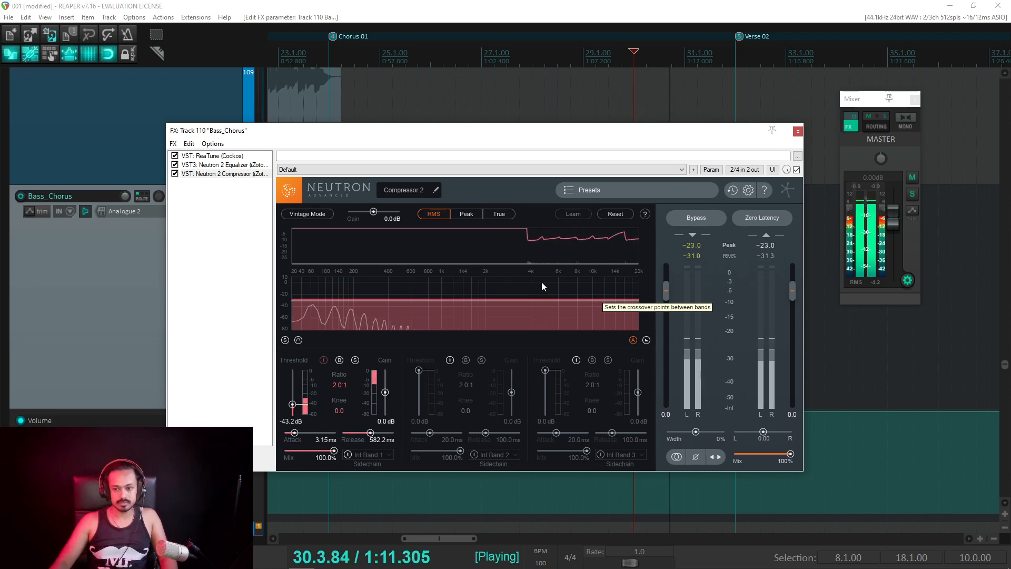
key(space)
Step: Replay the bass from bar 30.1 beside its visible waveform, with the compressor active and again with it bypassed
drag(503, 132, 540, 336)
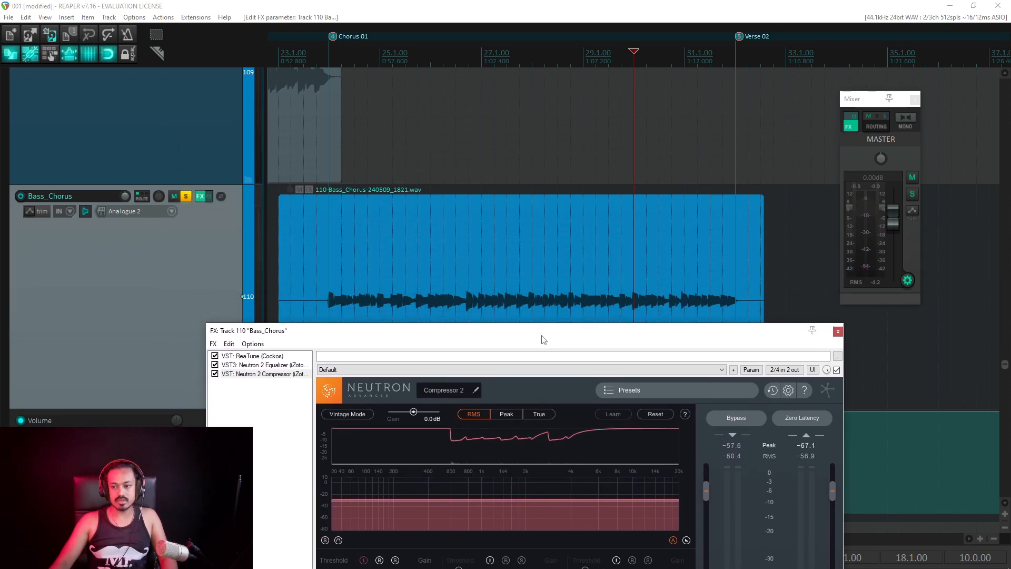
key(space)
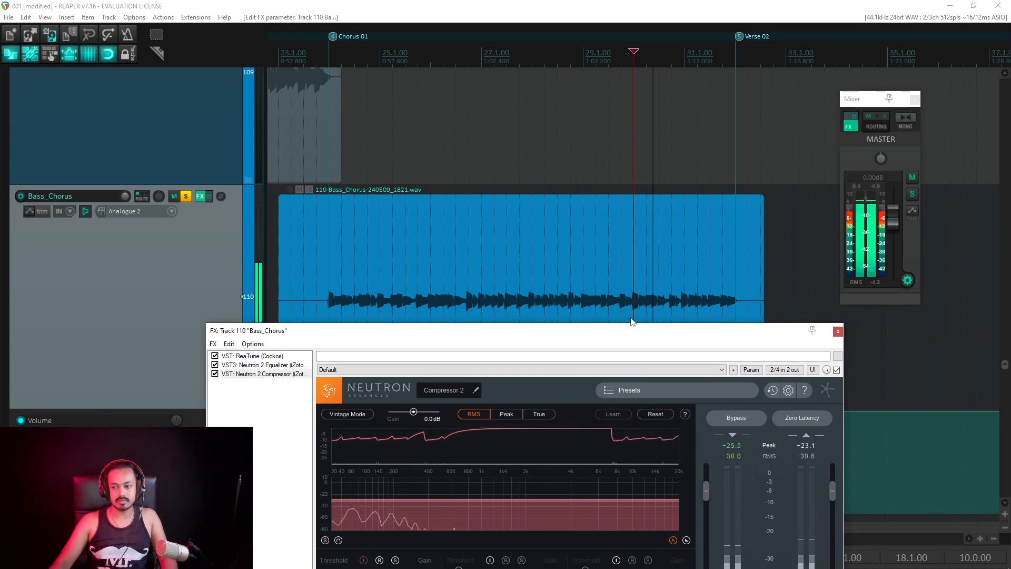
key(space)
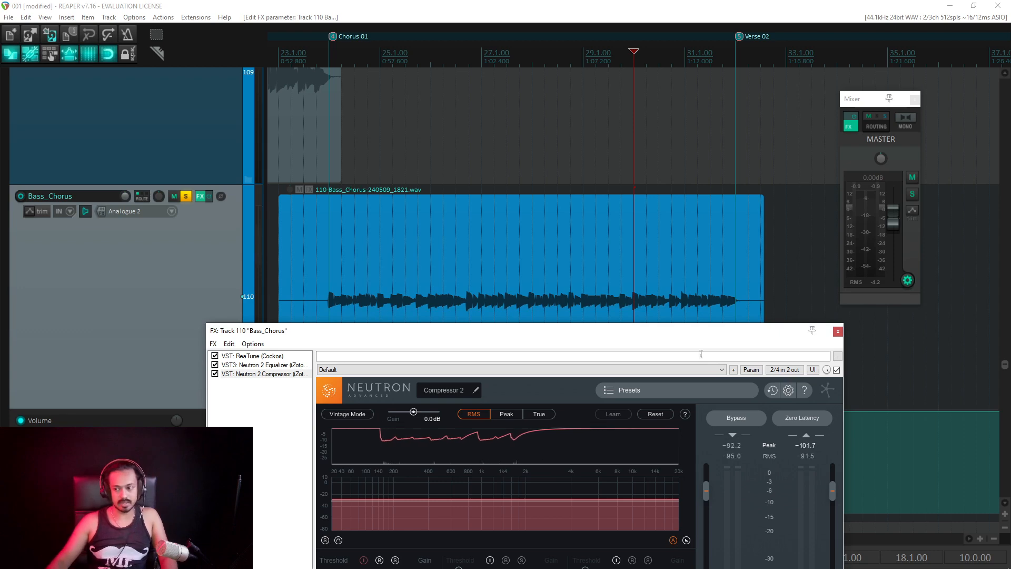
click(738, 419)
key(space)
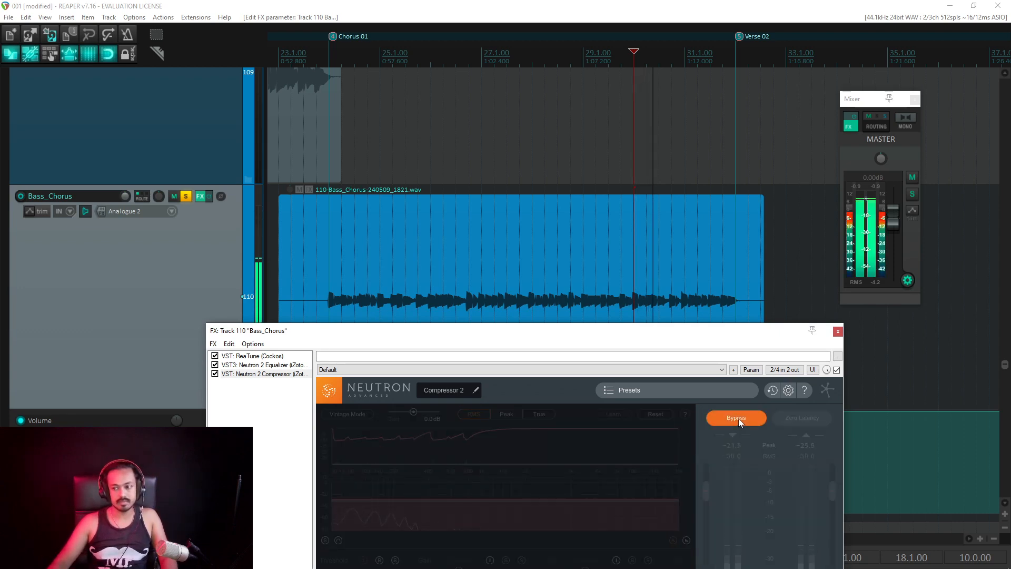
key(space)
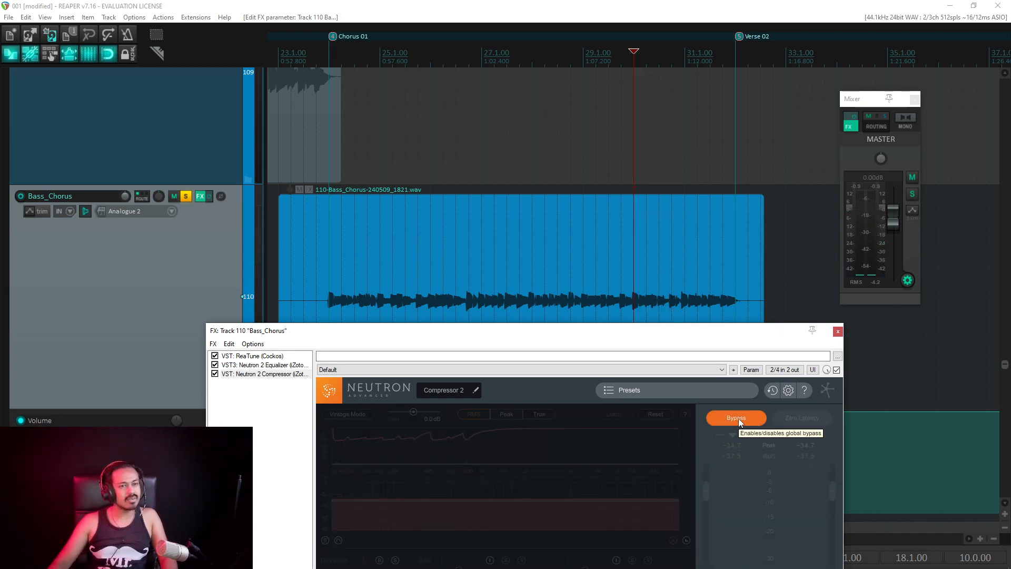
Step: Inspect the individual bass notes around bar 30.1 in the waveform and replay the passage twice with the compressor bypassed
drag(595, 335, 598, 334)
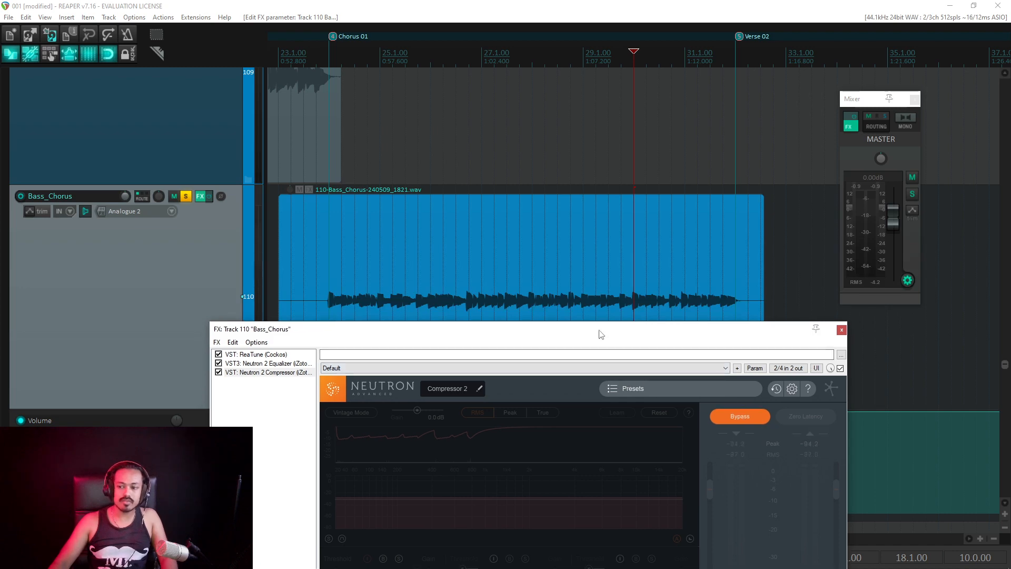
scroll(684, 302, up, 3)
scroll(709, 310, up, 3)
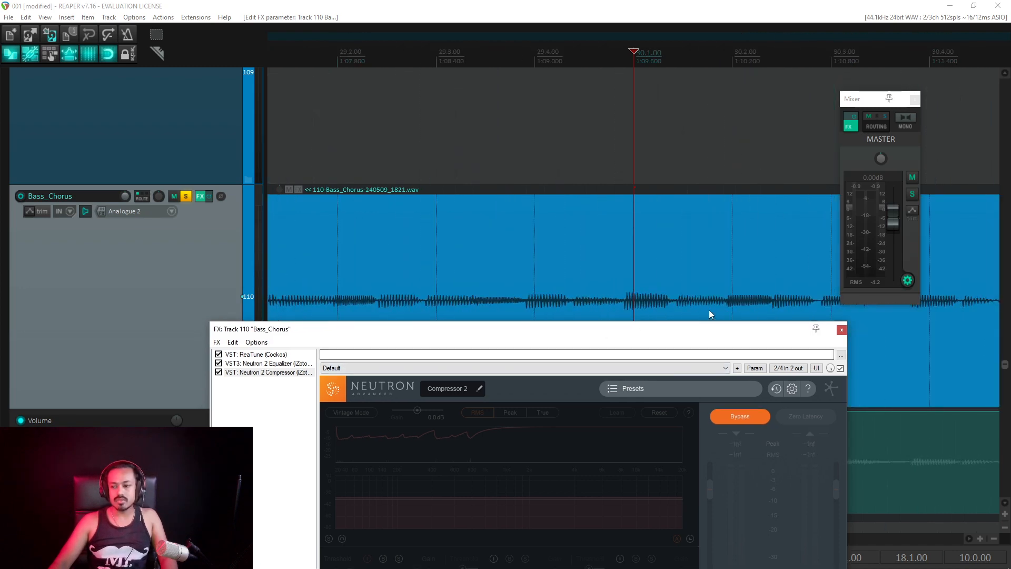
scroll(709, 309, up, 3)
scroll(709, 309, up, 2)
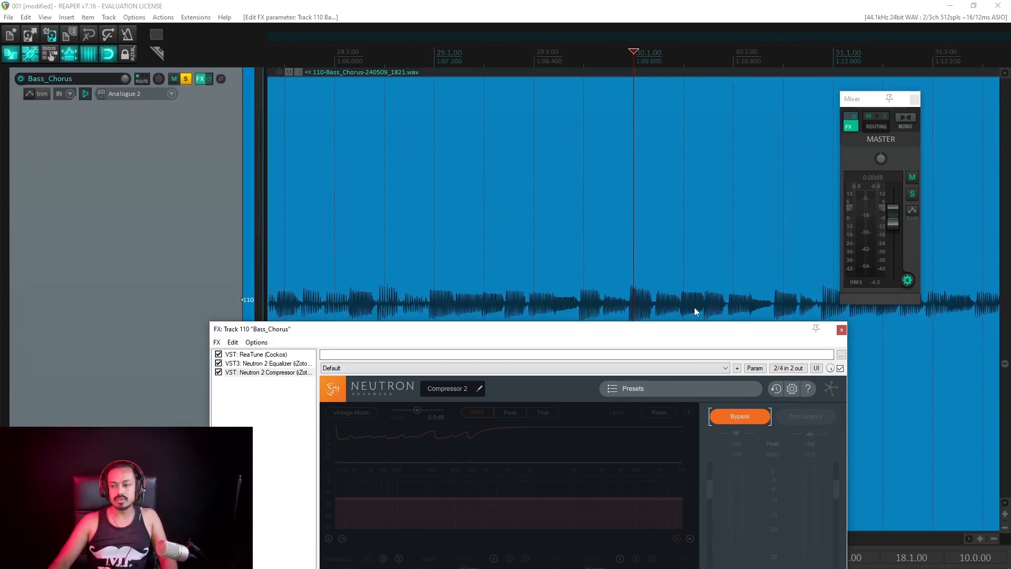
scroll(694, 308, up, 3)
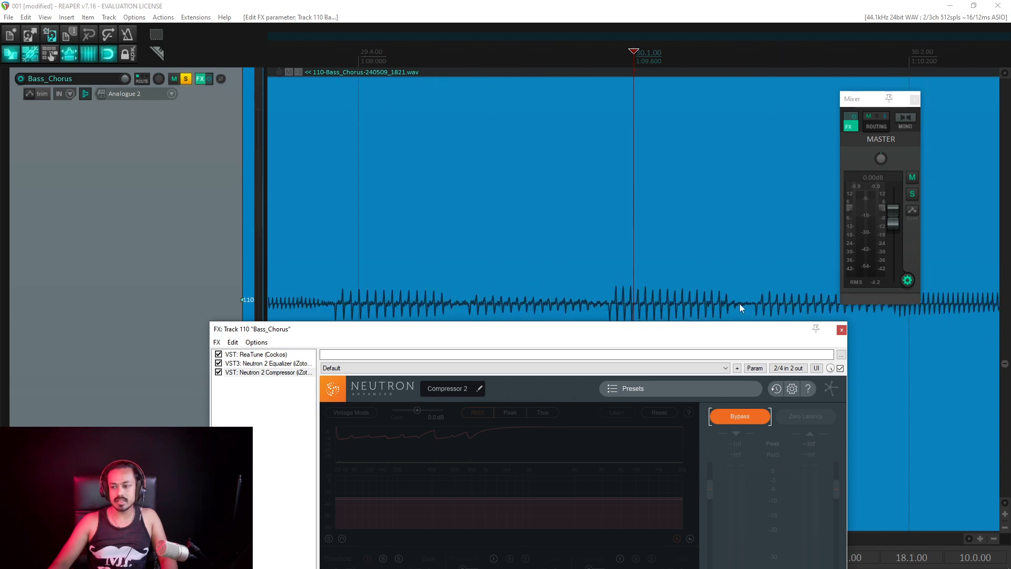
scroll(716, 307, down, 3)
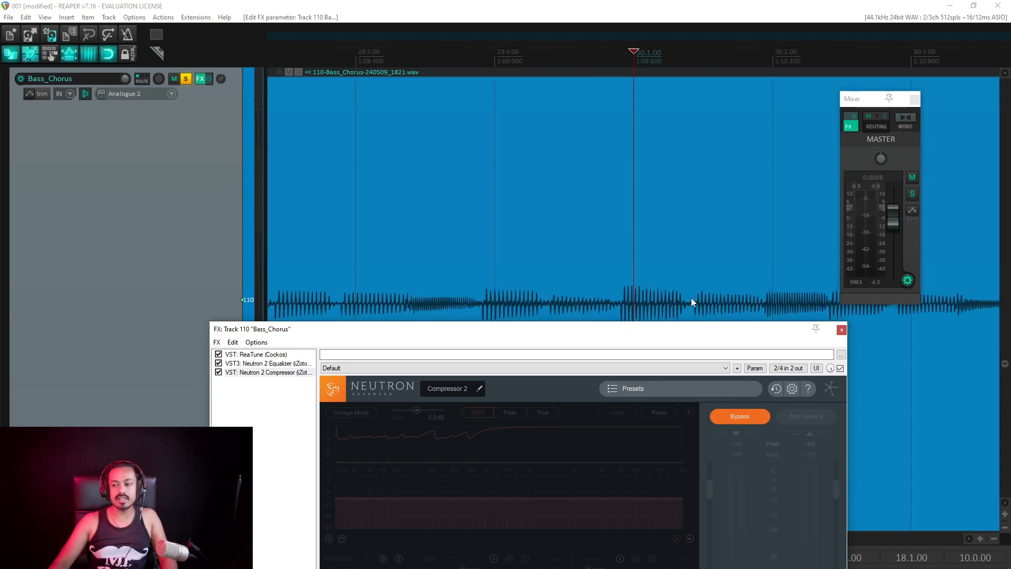
key(space)
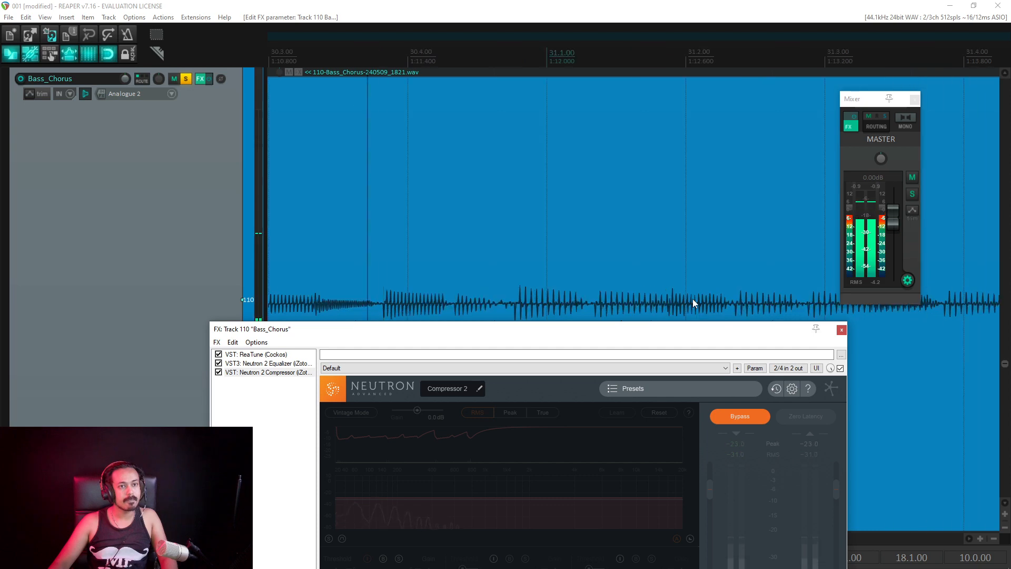
key(space)
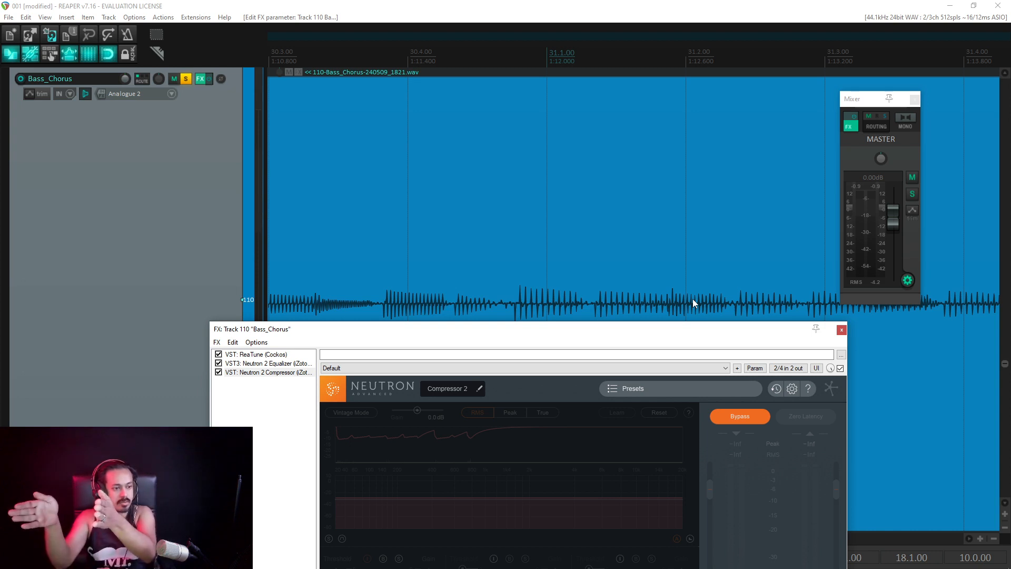
key(space)
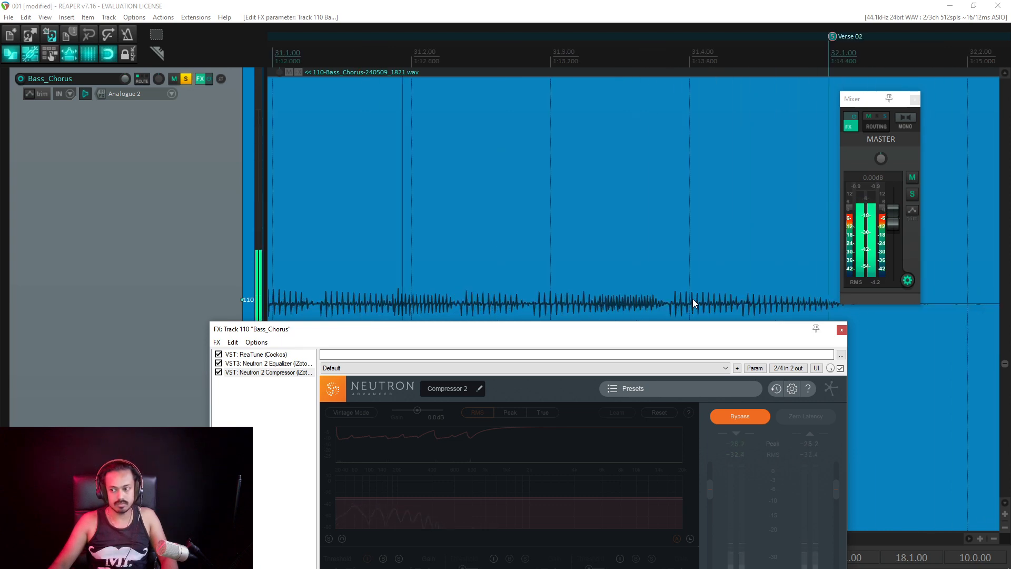
key(space)
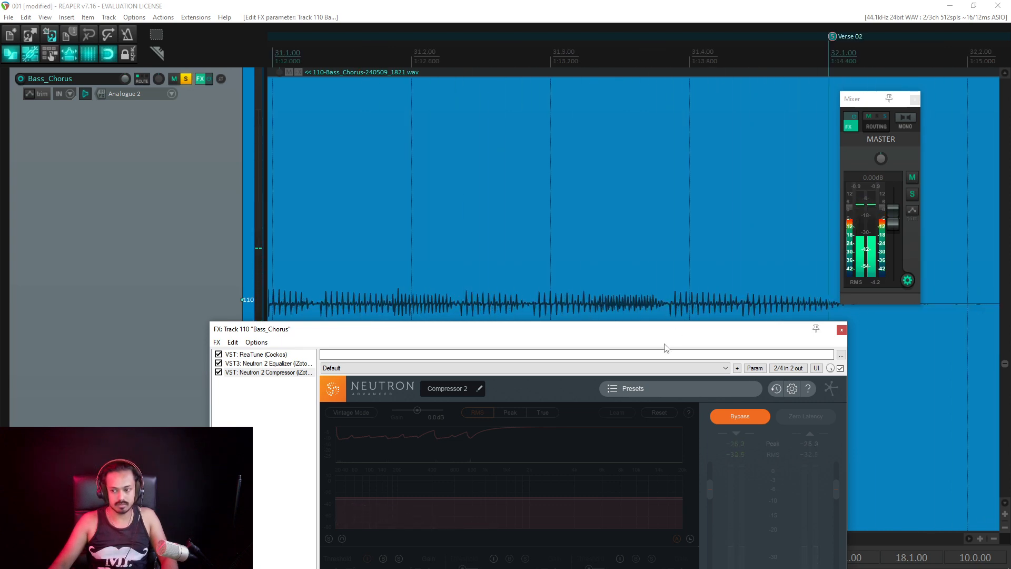
Step: Re-enable the compressor and play the same bass passage from bar 30.1 while watching its gain reduction
drag(536, 333, 507, 124)
click(710, 212)
key(space)
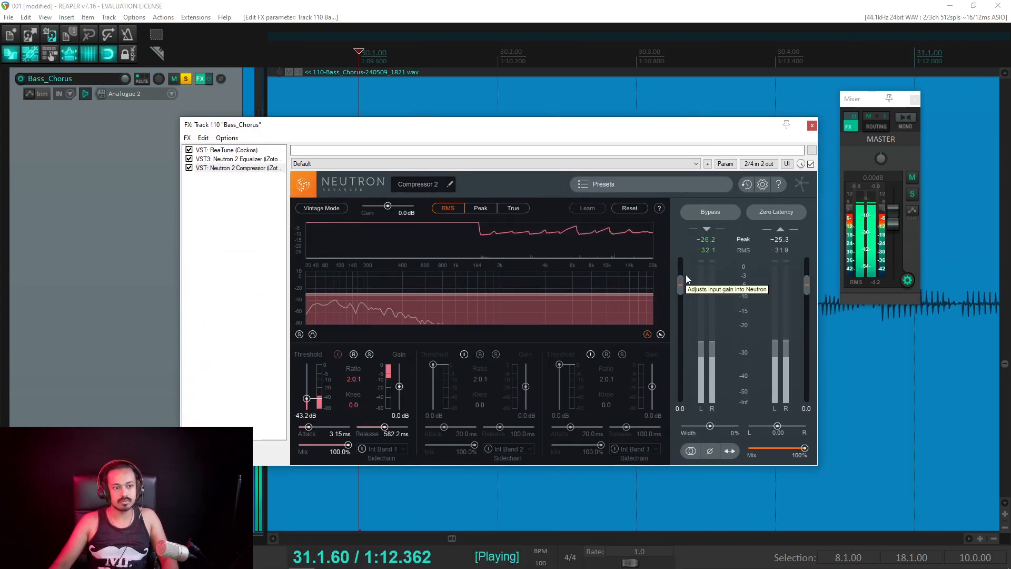
key(space)
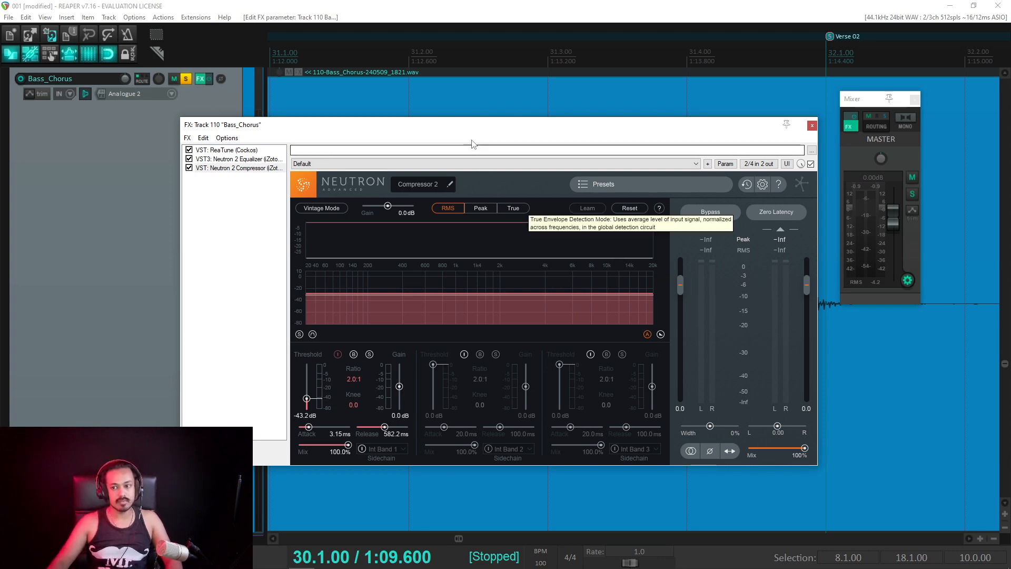
Step: Examine the bass note levels in the waveform around bar 30.1 and across the whole Chorus 01 item
drag(474, 124, 497, 424)
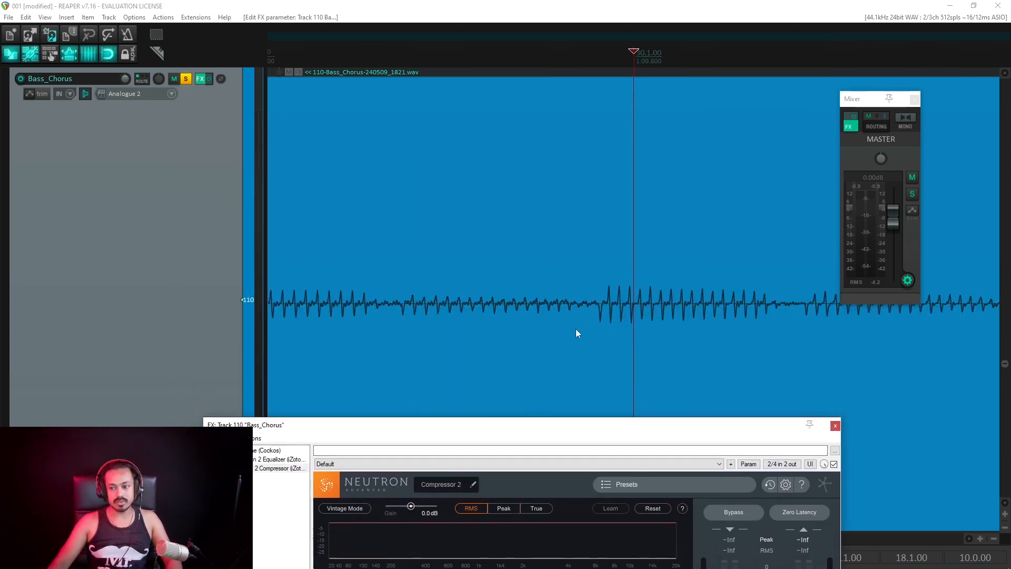
scroll(630, 311, down, 4)
scroll(606, 316, up, 3)
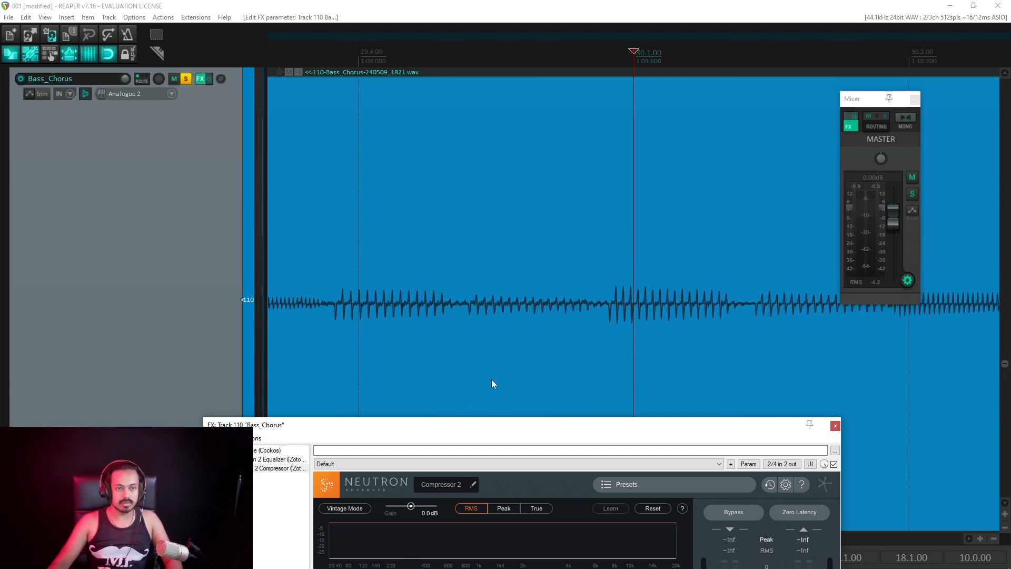
scroll(596, 342, down, 2)
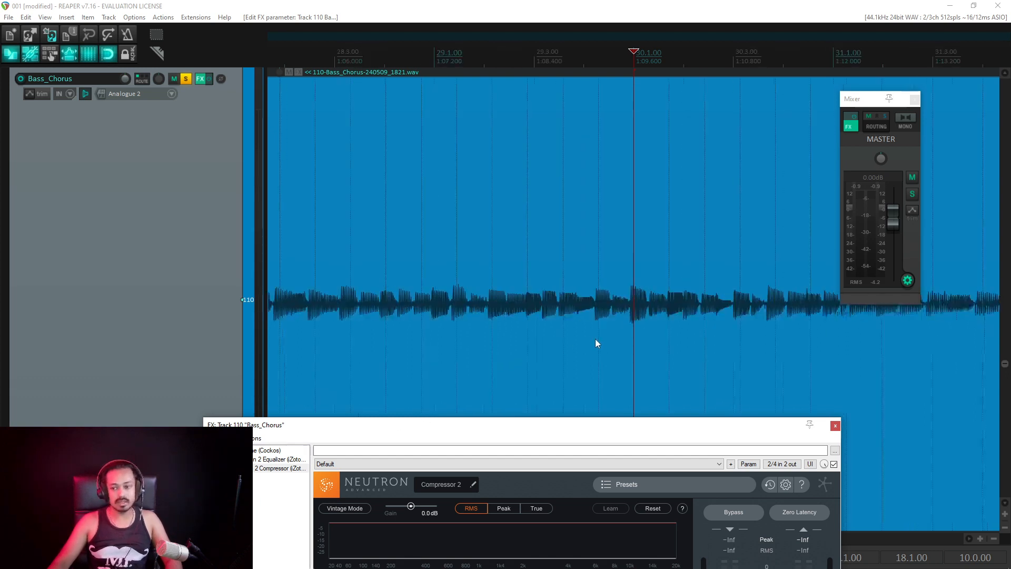
scroll(440, 286, down, 2)
scroll(442, 286, down, 2)
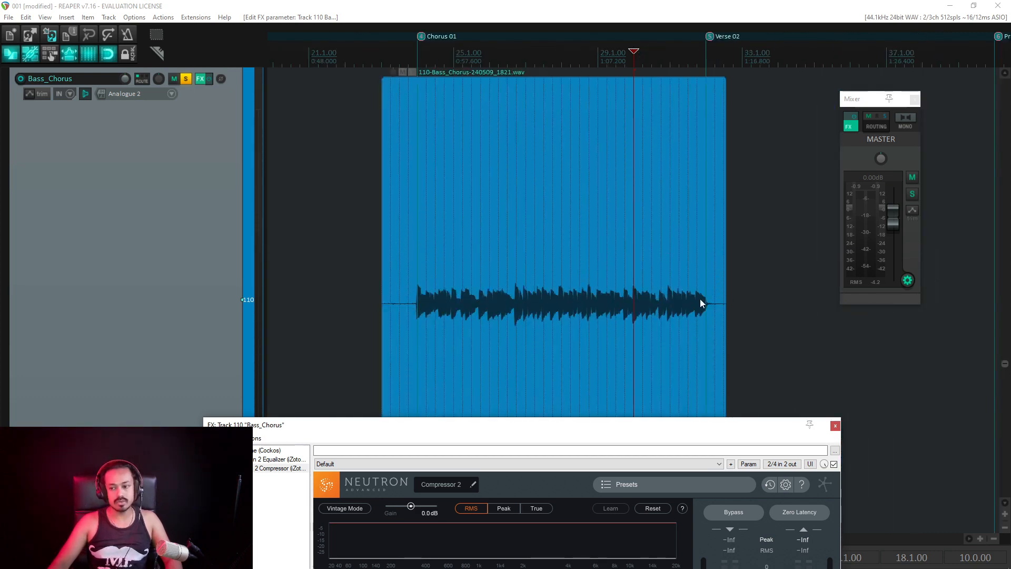
Step: Play the bass twice from bar 30.1 while following the active compressor's gain reduction trace
drag(500, 428, 481, 125)
key(space)
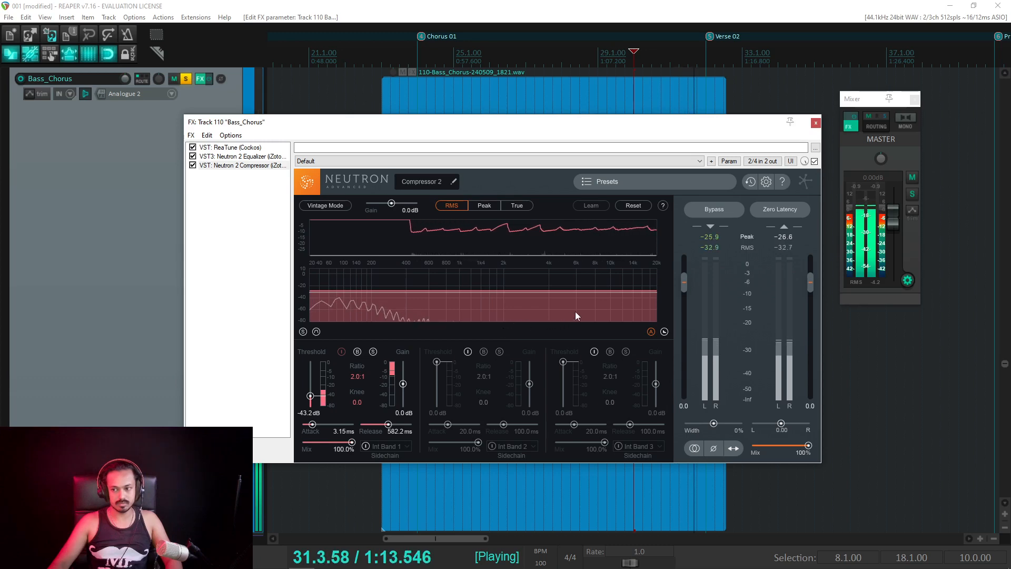
key(space)
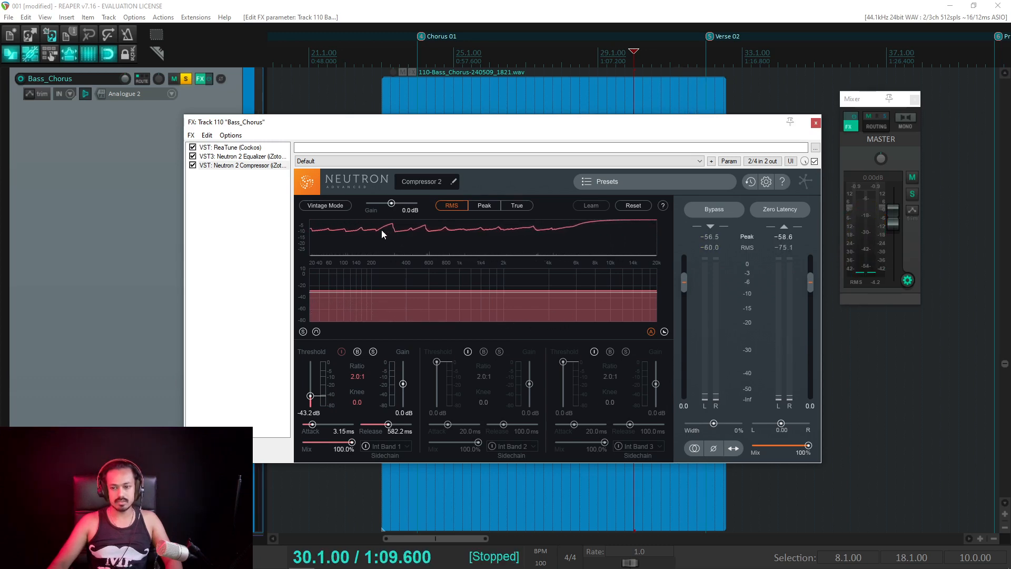
key(space)
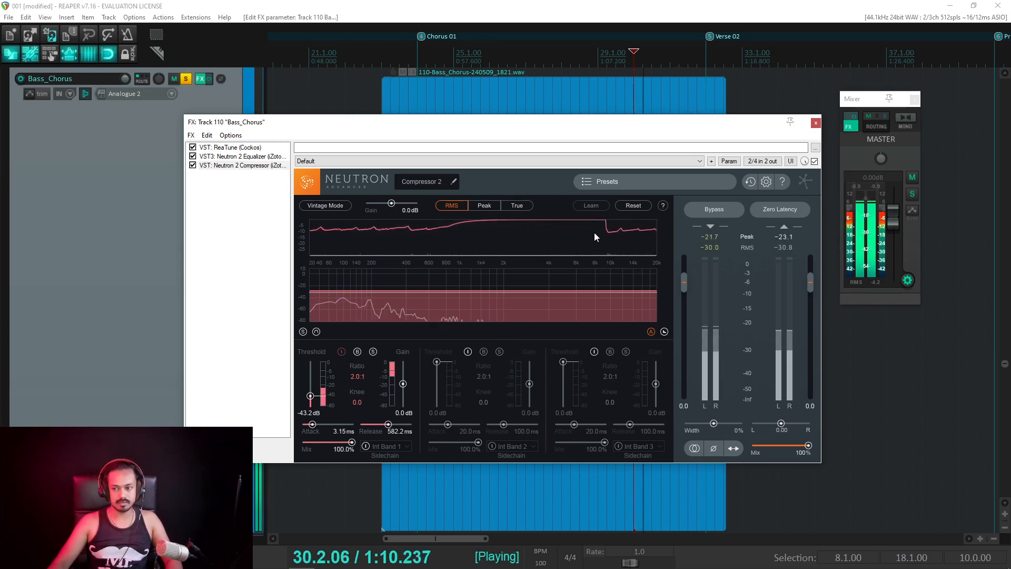
key(space)
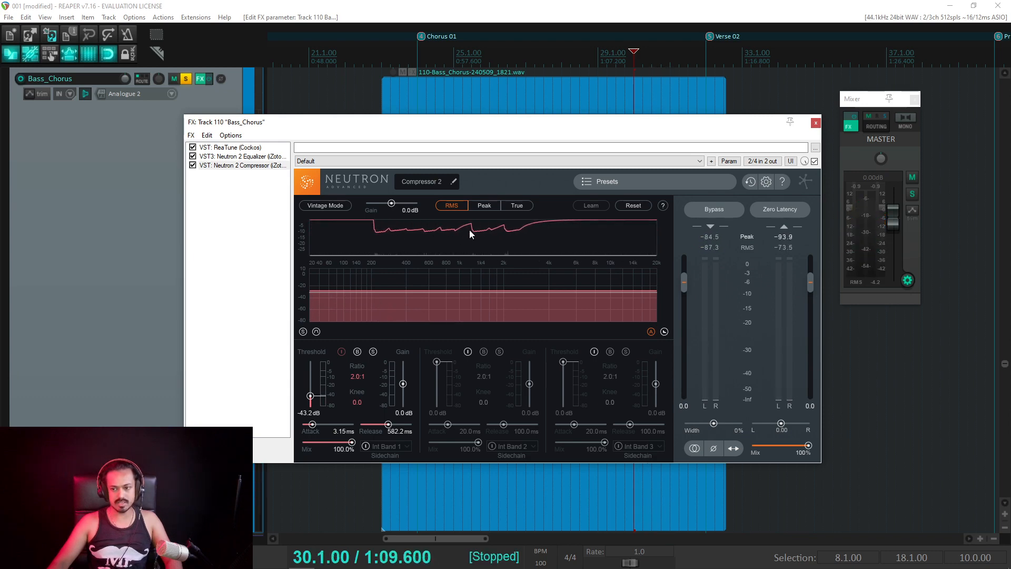
Step: Replay the bass from bar 30.1 while following its waveform with compression active, and bypass the compressor once playback is stopped
drag(544, 127, 577, 350)
key(space)
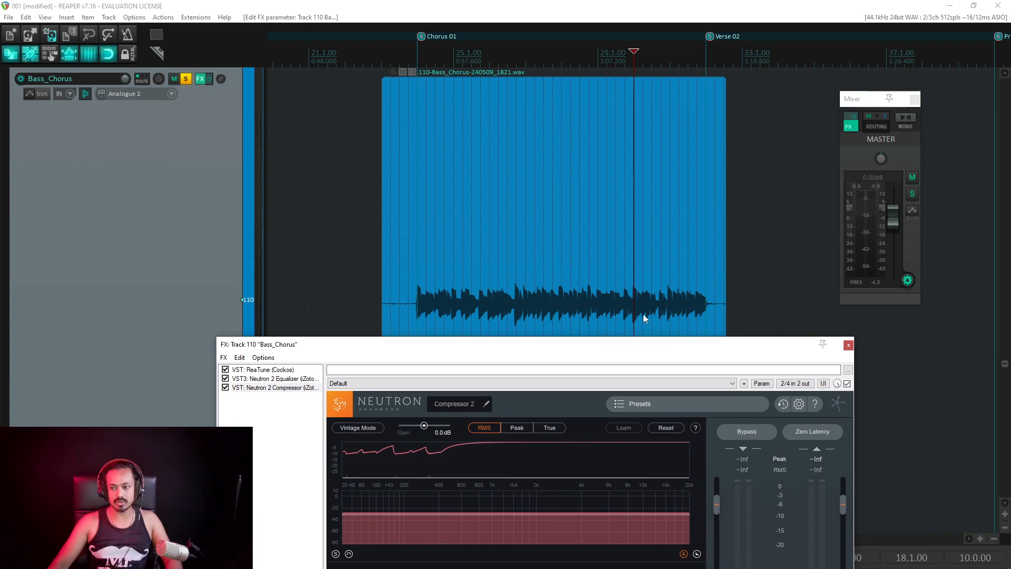
scroll(680, 306, up, 5)
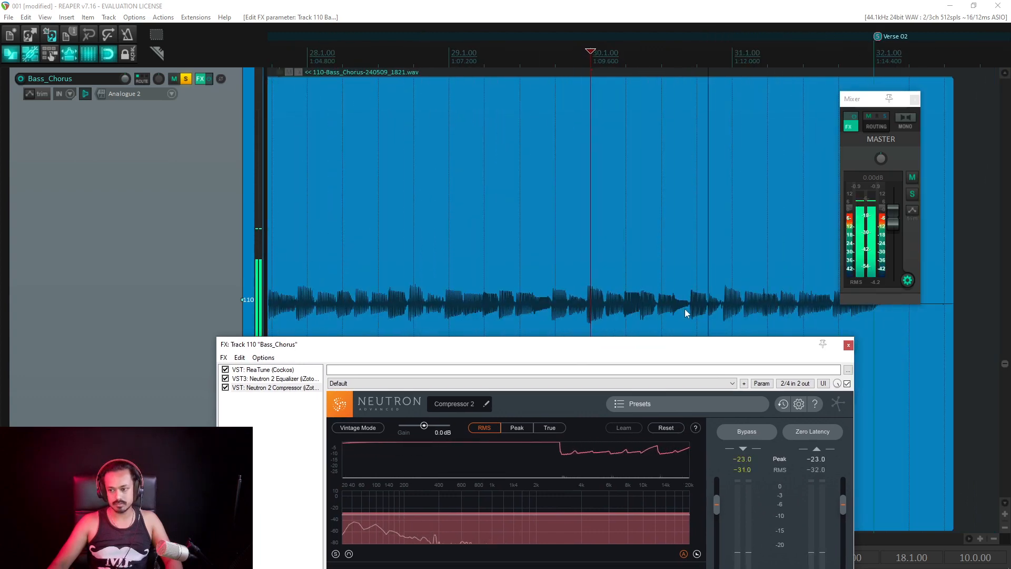
key(space)
drag(592, 350, 549, 164)
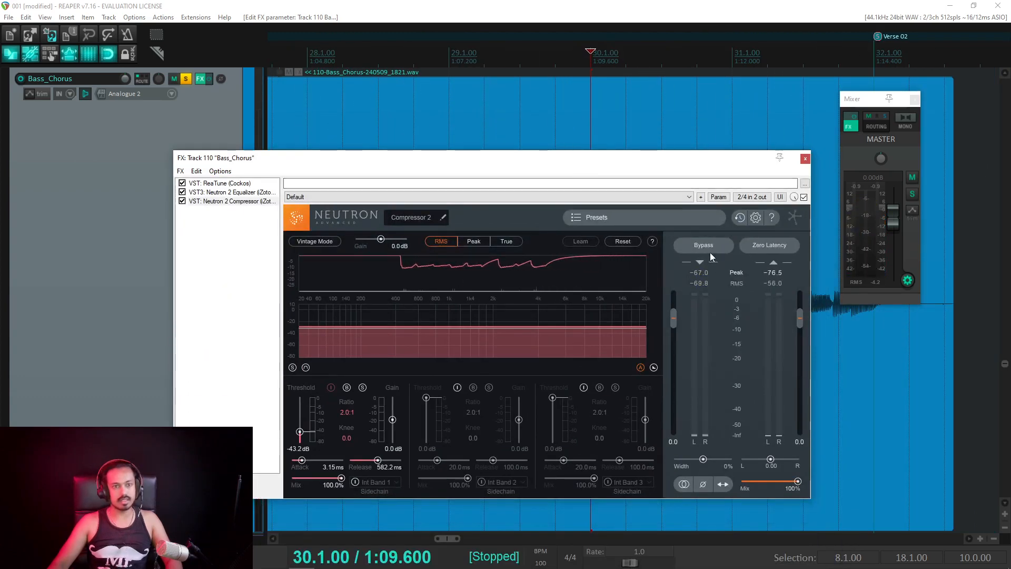
click(705, 246)
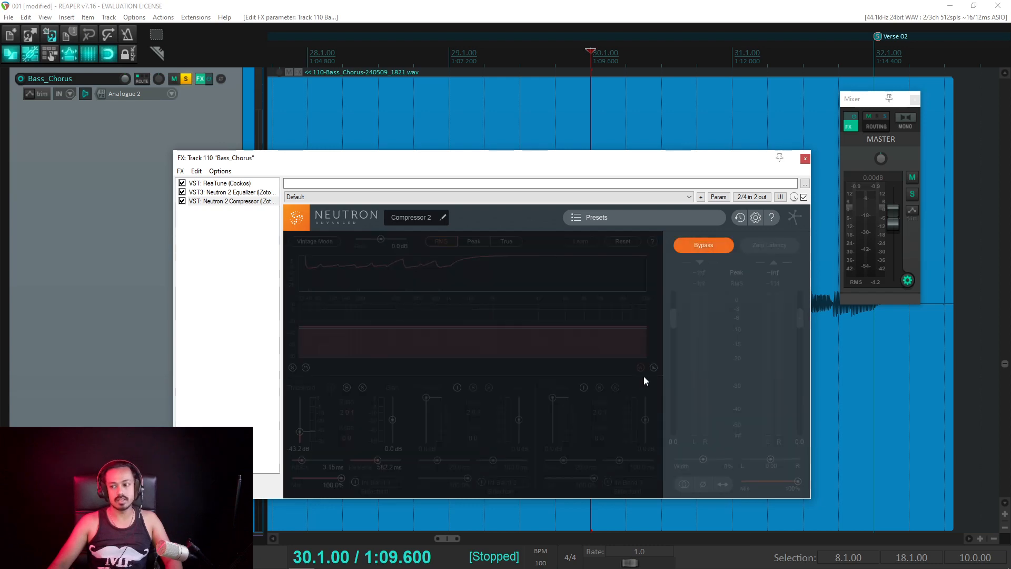
Step: Play the bass from bar 30.1 with the compressor bypassed, and re-enable the compressor once playback is stopped
key(space)
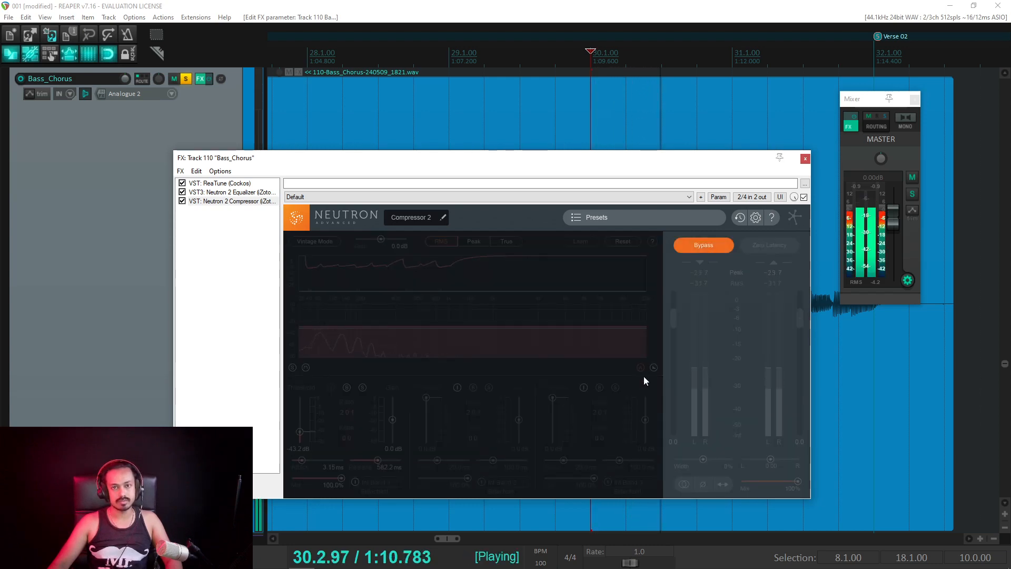
key(space)
click(704, 247)
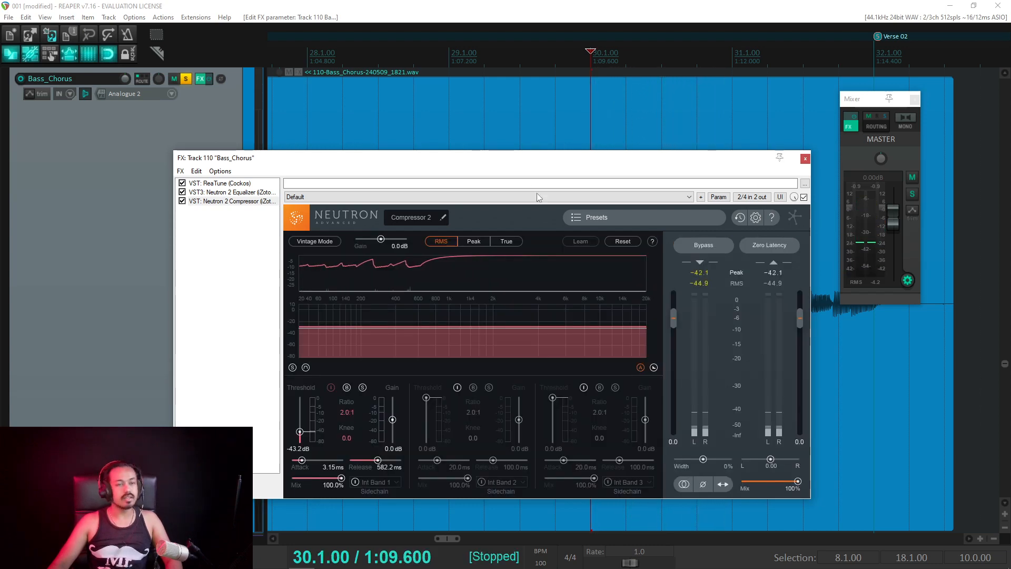
Step: Hide the Bass_Chorus volume envelope and shrink the track heights to show the surrounding brass, bass and vocal tracks
scroll(558, 119, up, 3)
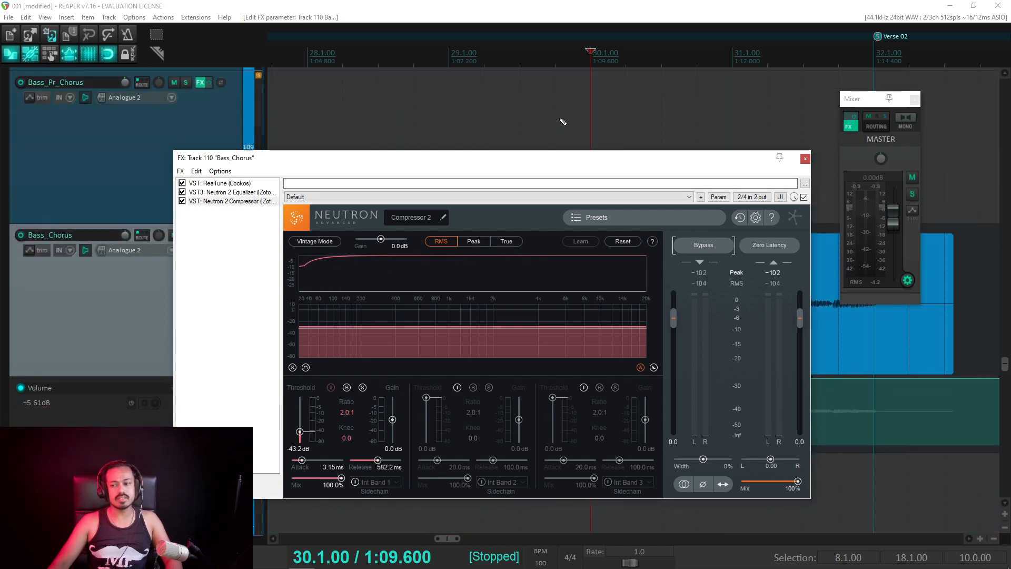
click(104, 317)
key(v)
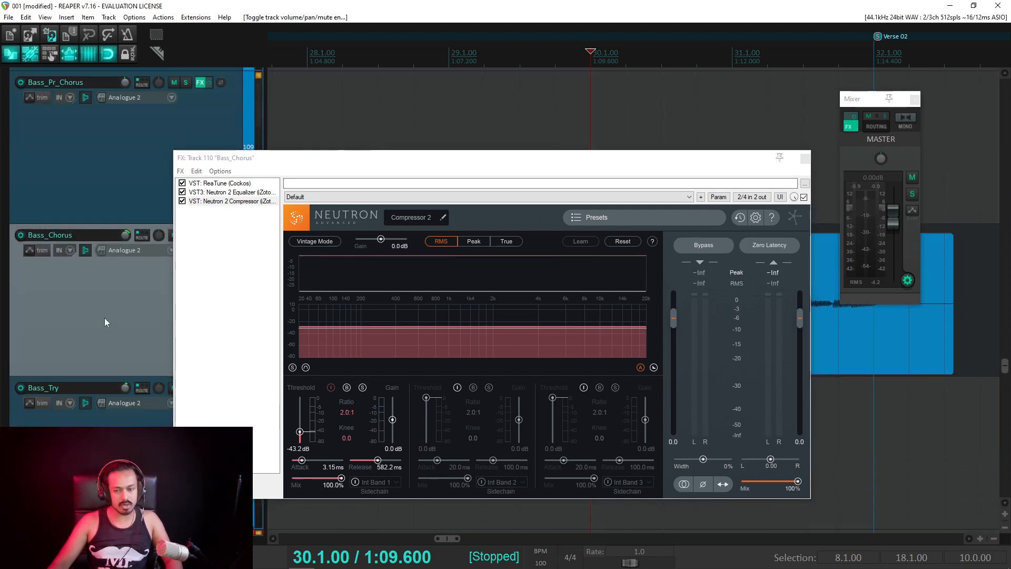
scroll(110, 296, down, 2)
scroll(109, 296, down, 3)
scroll(110, 296, down, 2)
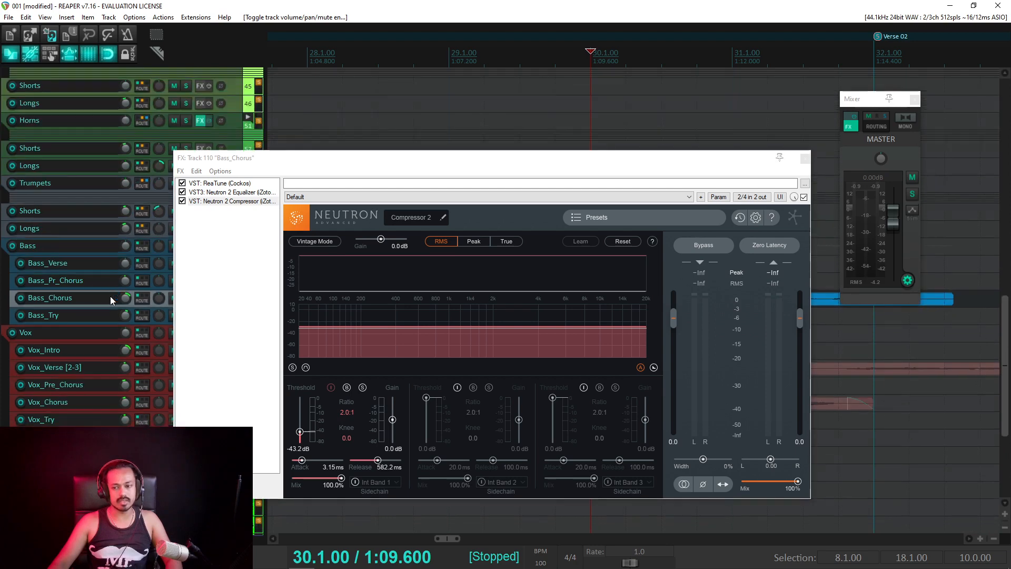
Step: Compare the opening bass notes from bar 30.1 with the compressor active and bypassed, leaving it enabled at the end
key(space)
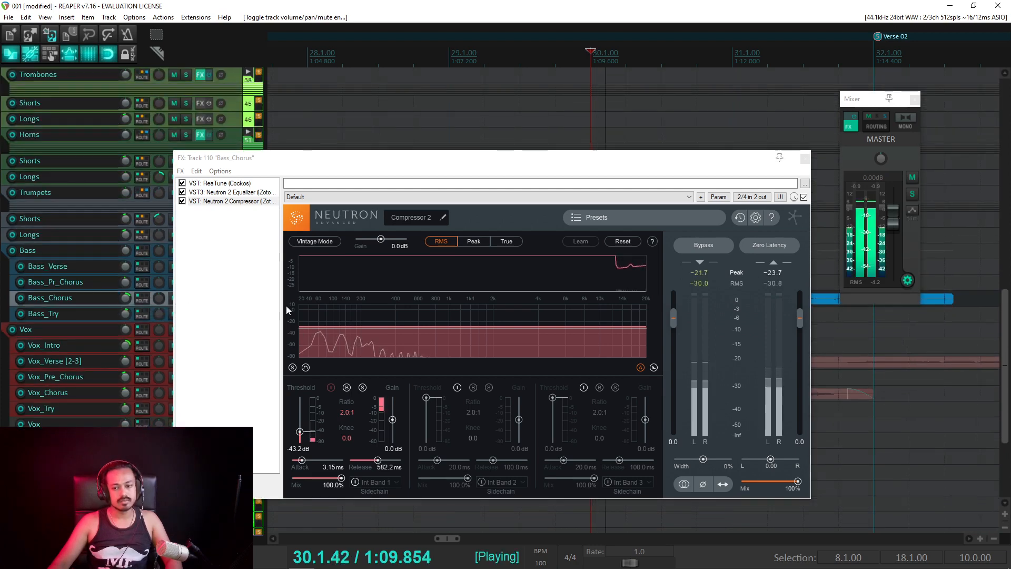
key(space)
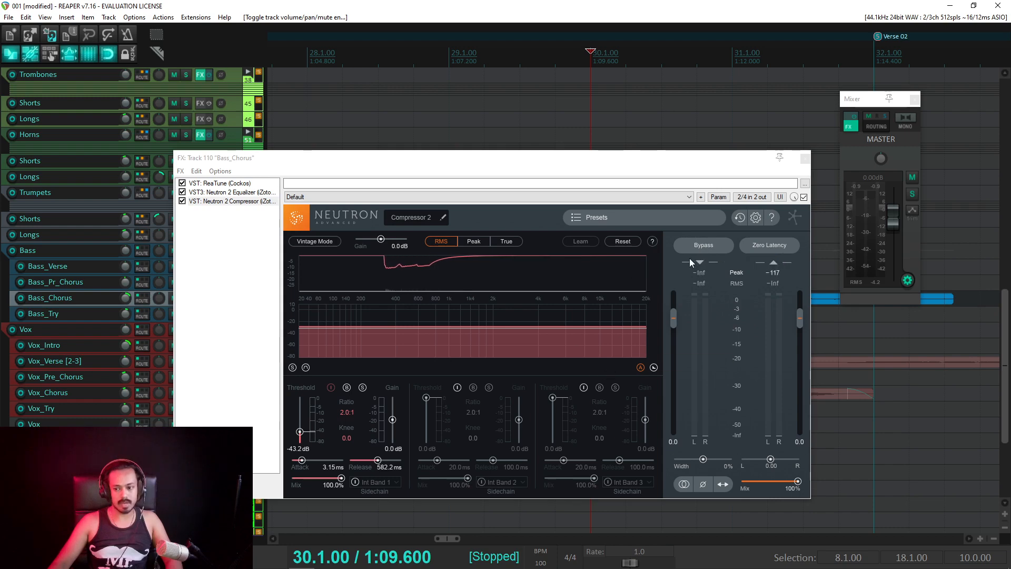
key(space)
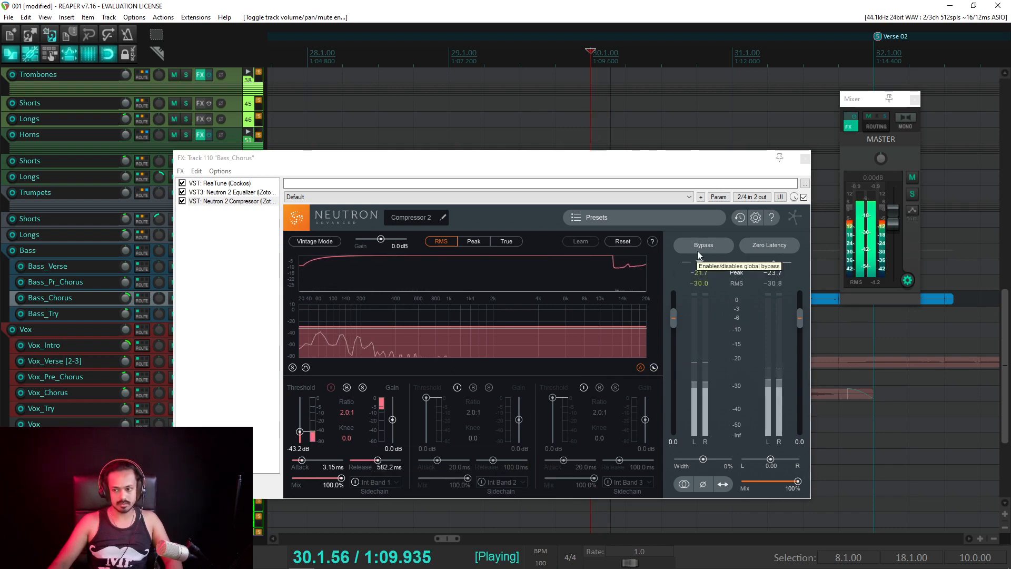
key(space)
click(699, 247)
key(space)
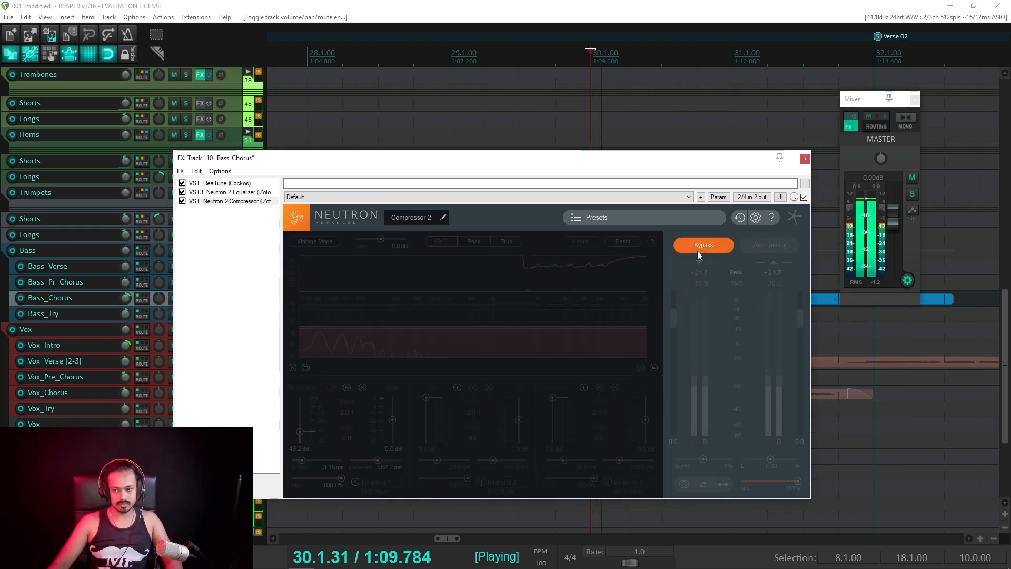
key(space)
click(697, 251)
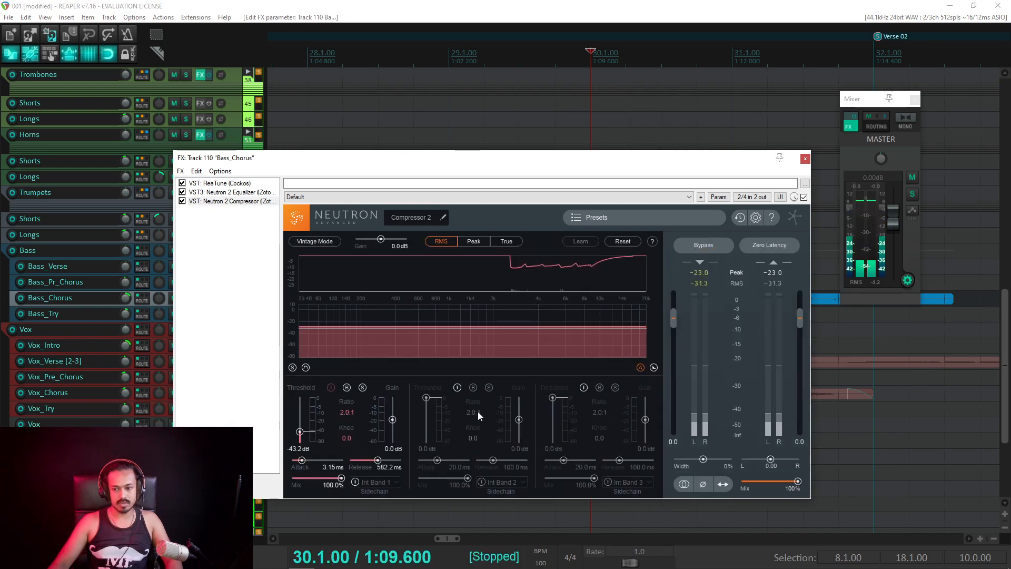
Step: Set the compressor's first-band ratio to 6:1 and play the bass from bar 30.1 to hear the stronger compression
click(386, 449)
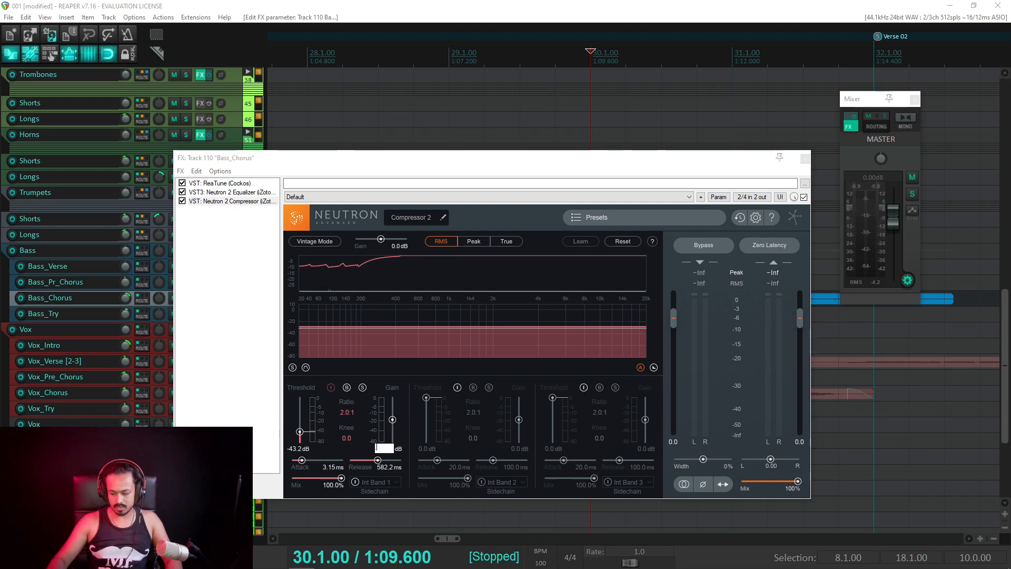
text(5)
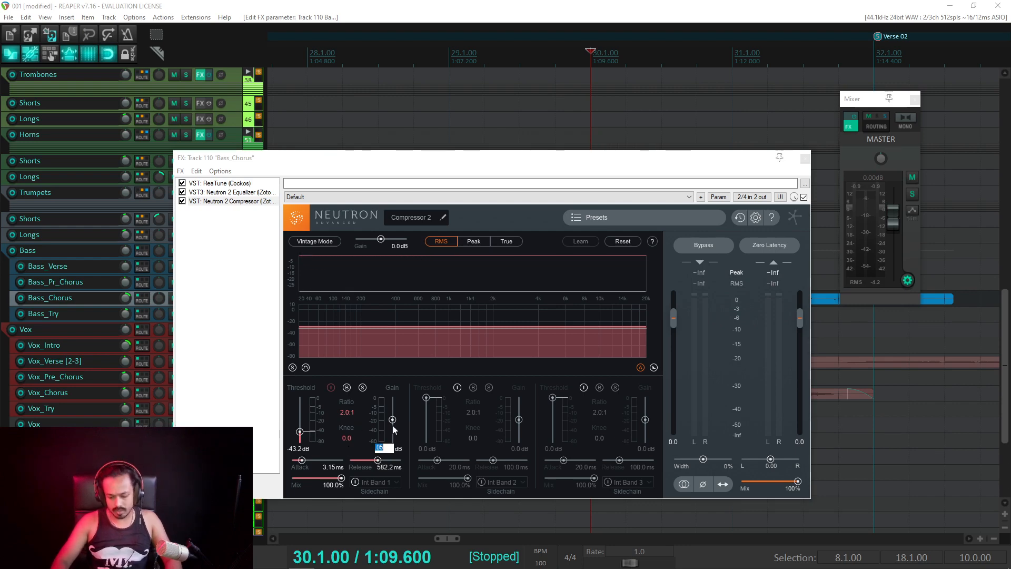
click(347, 414)
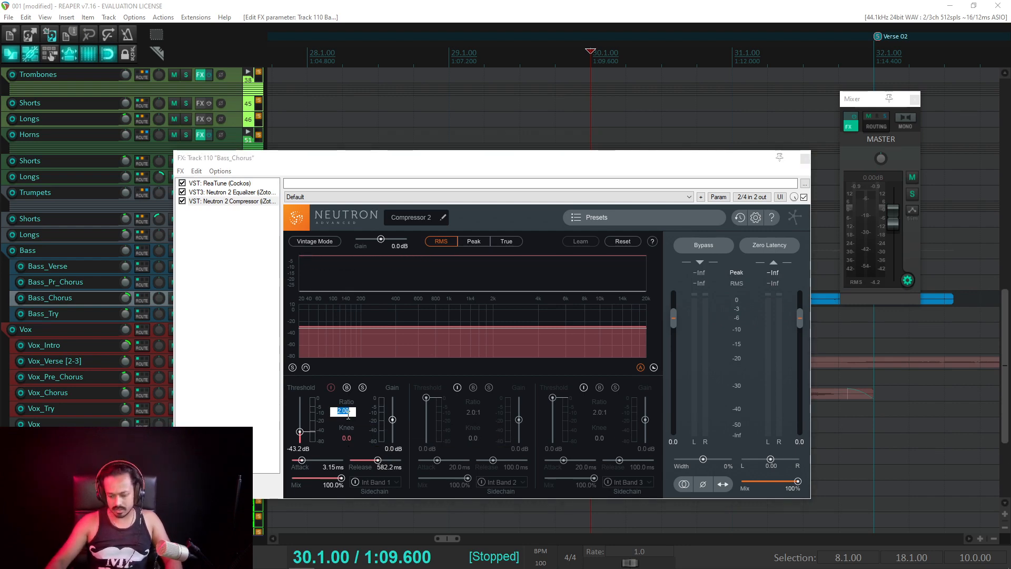
text(6)
key(Return)
key(space)
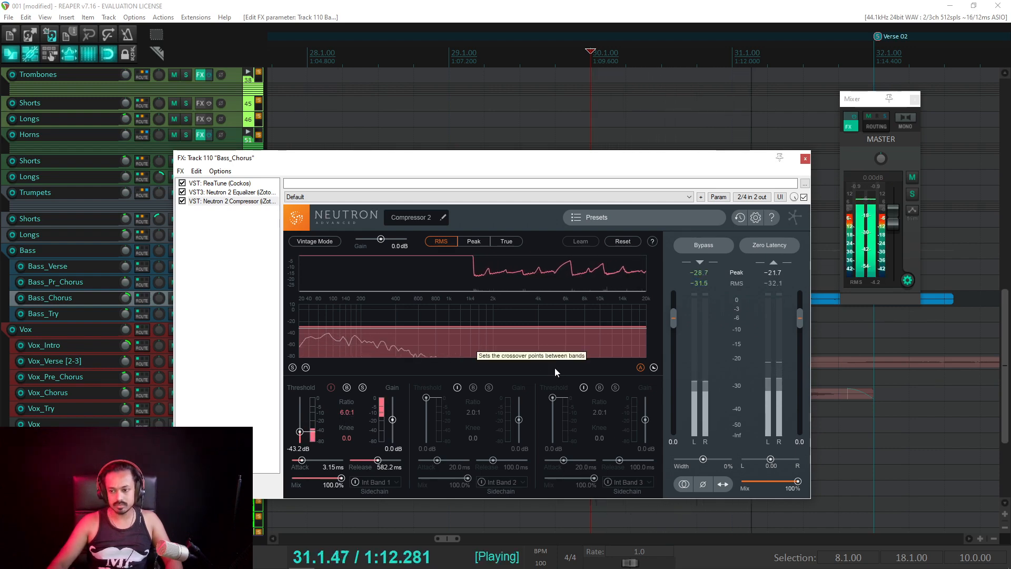
key(space)
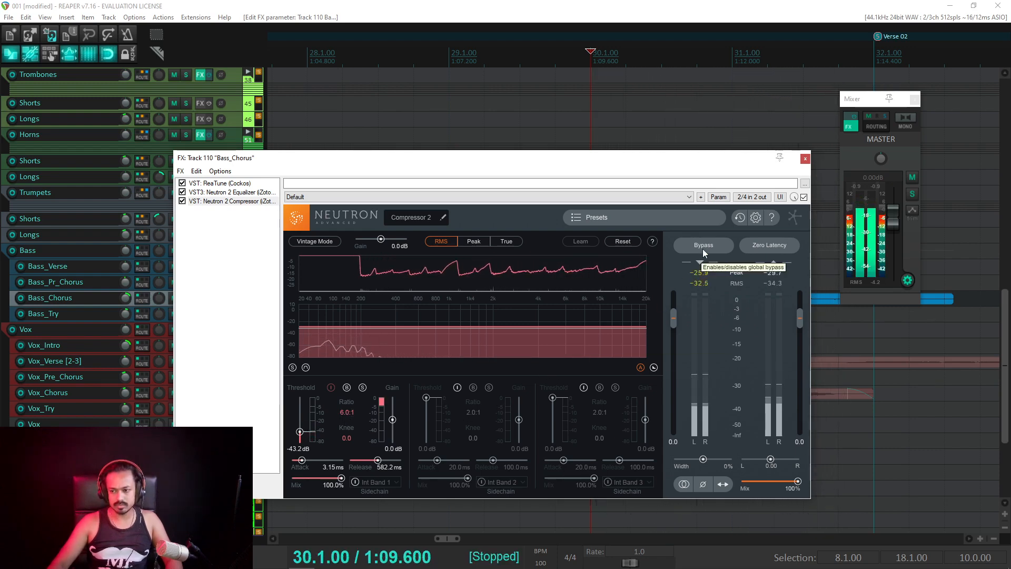
Step: Compare the bass from bar 30.1 bypassed and with the 6:1 ratio, re-enabling the compressor during playback
click(703, 247)
key(space)
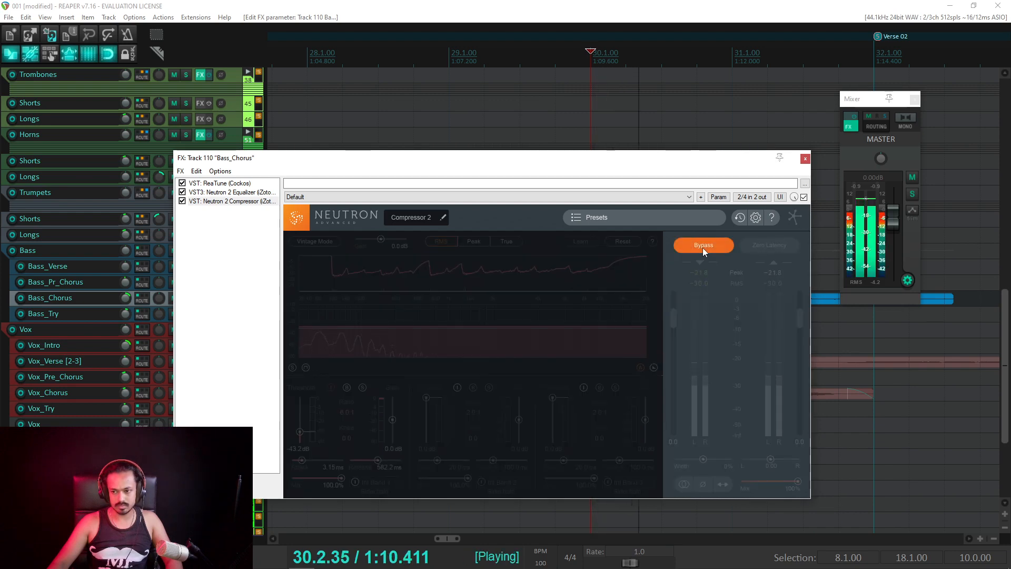
click(703, 247)
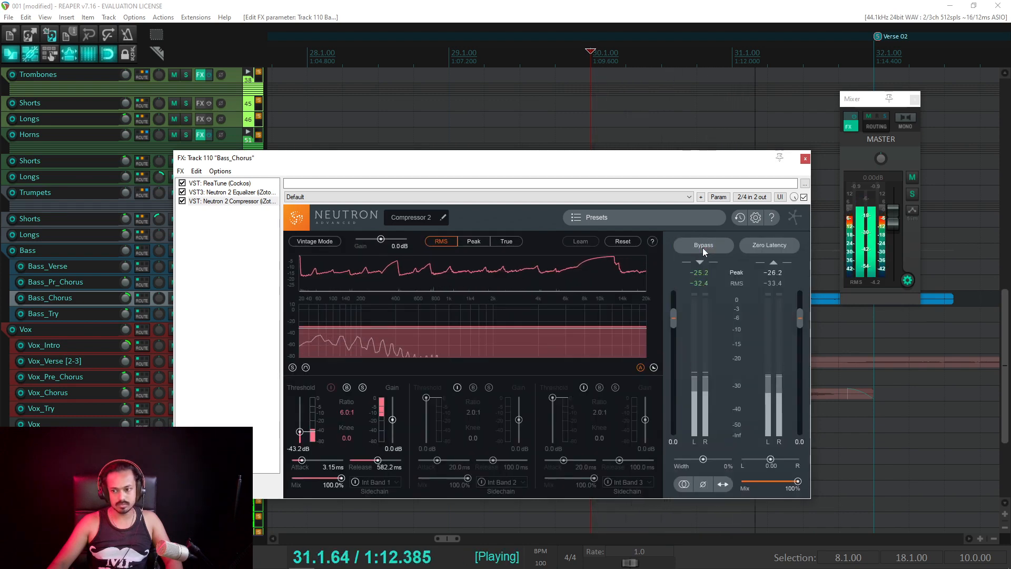
key(space)
key(space)
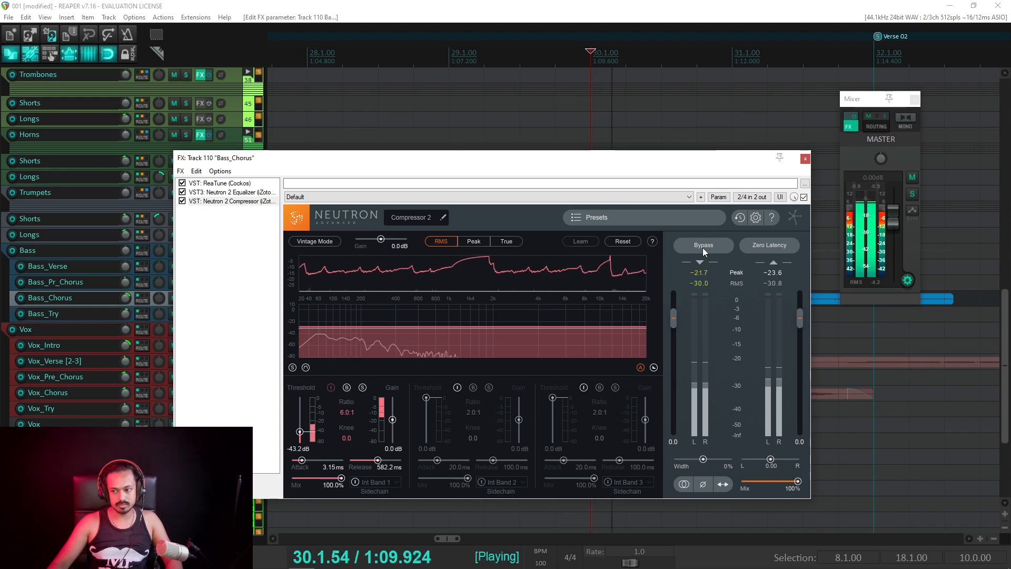
key(space)
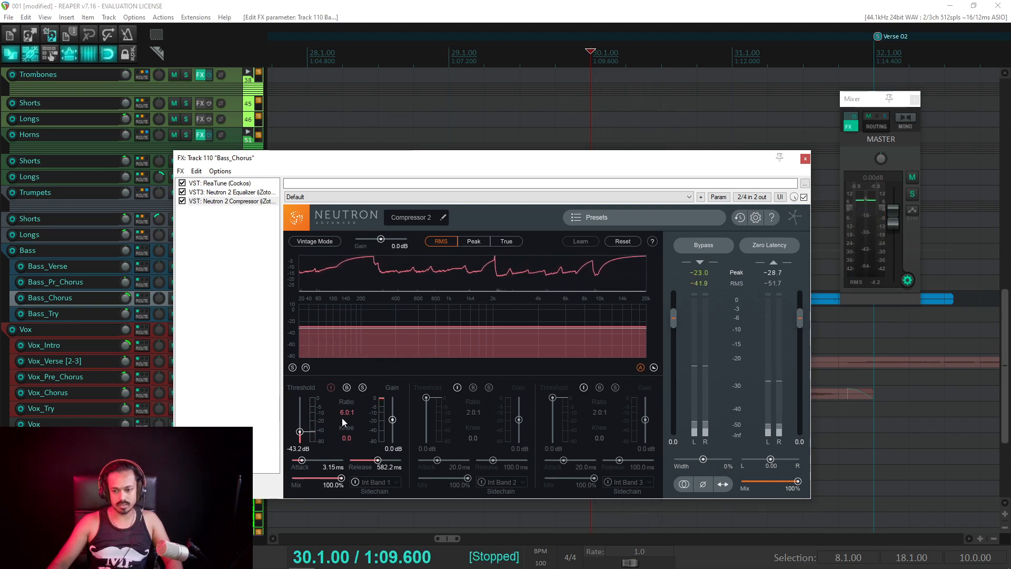
Step: Set the compressor's first-band ratio back to 2:1 and play the bass from bar 30.1
double_click(347, 412)
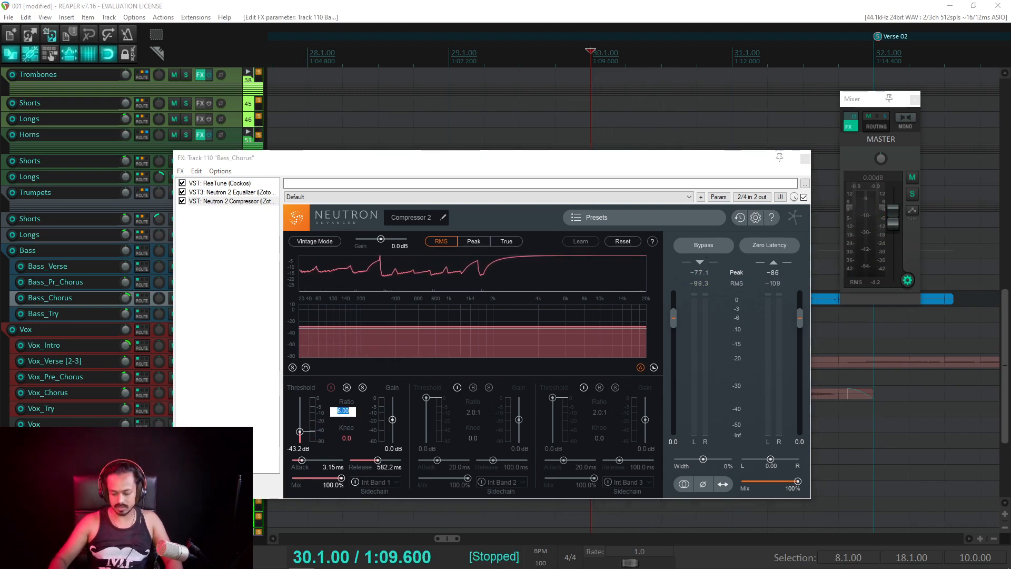
text(2)
key(Return)
key(space)
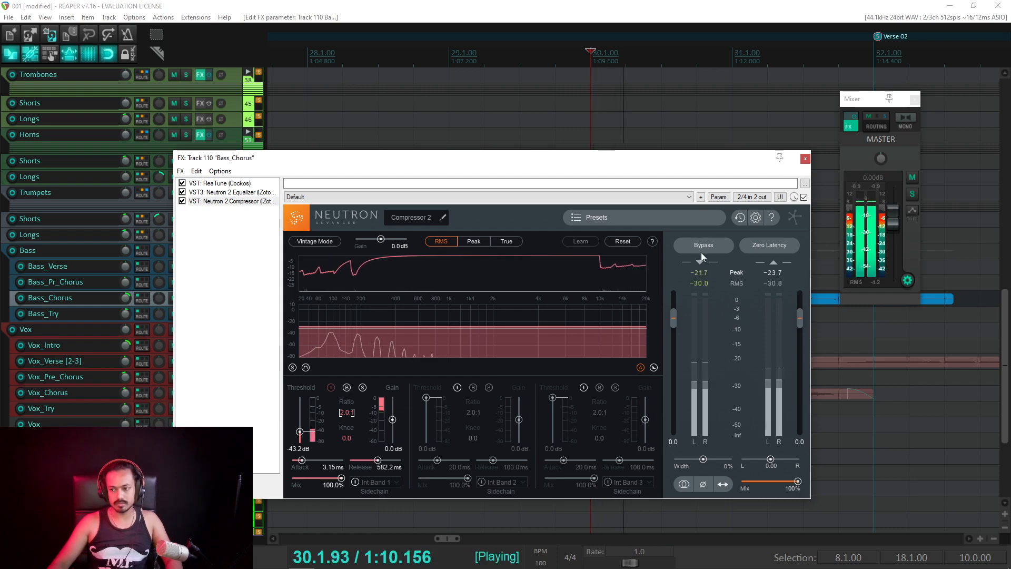
key(space)
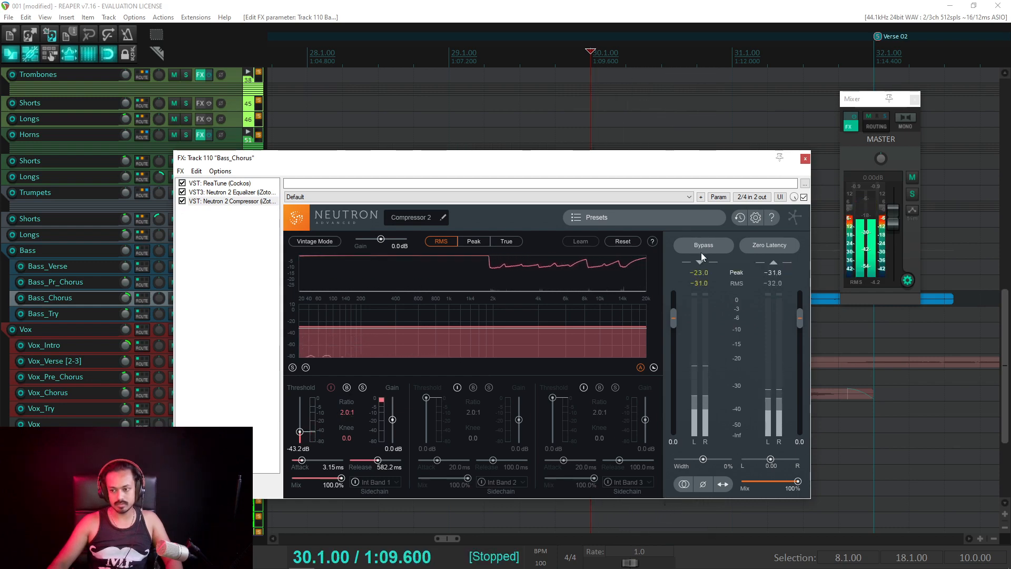
Step: Compare the bass from bar 30.1 bypassed and with the 2:1 ratio, re-enabling the compressor and replaying the passage
click(701, 254)
key(space)
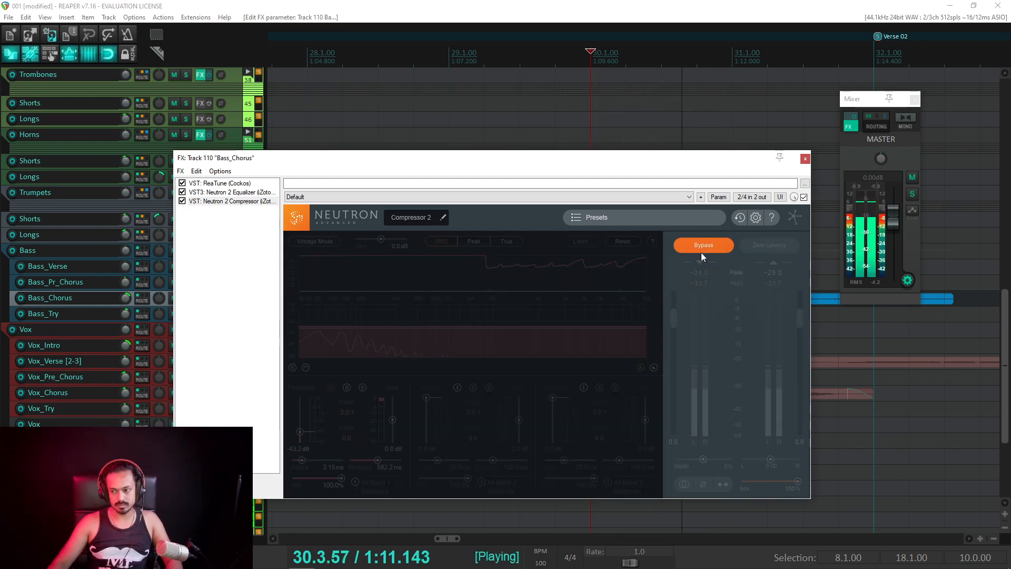
click(701, 254)
key(space)
key(space)
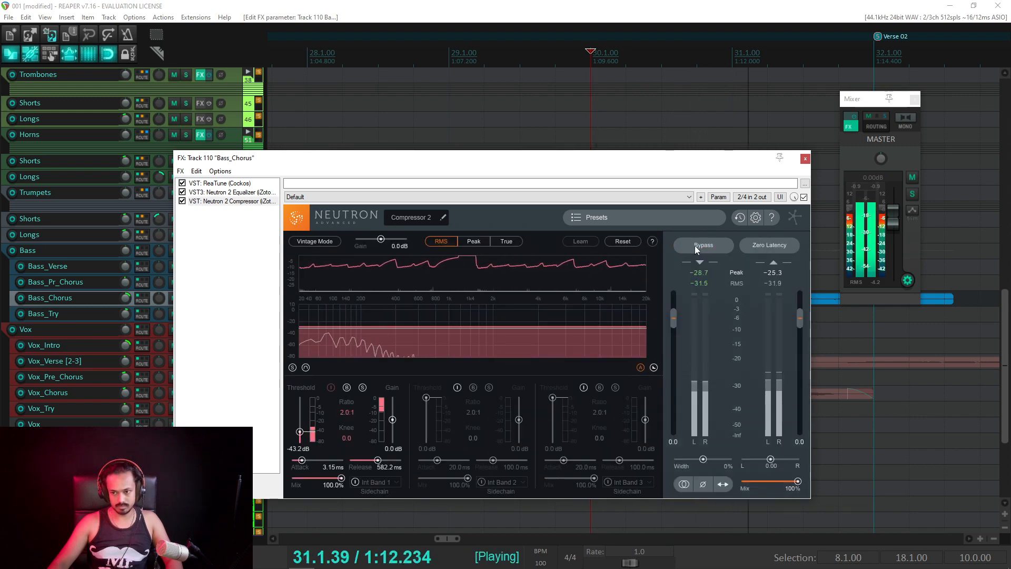
key(space)
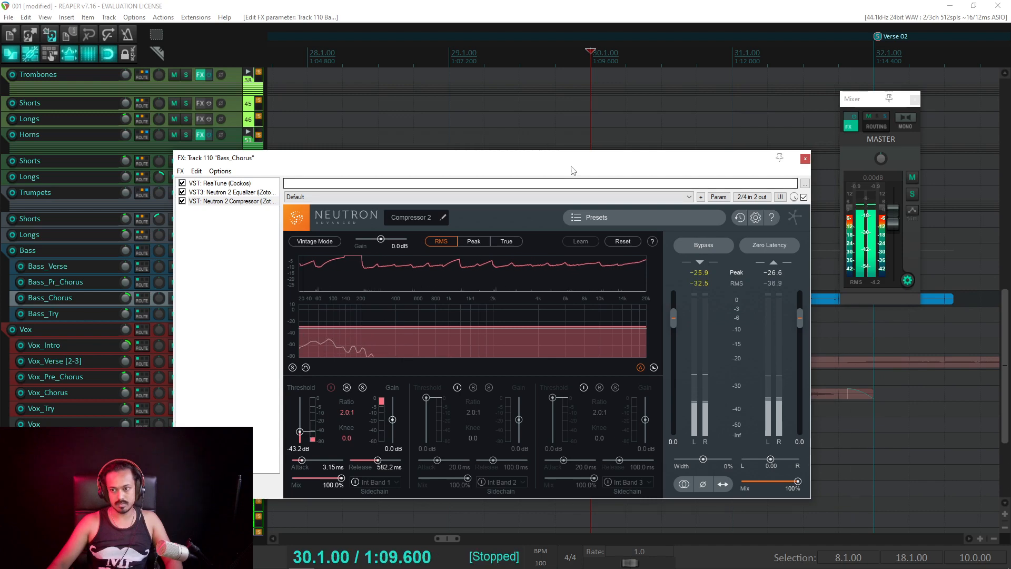
Step: Move the effects window out of the arrangement's way, unsolo Bass_Chorus and show the song sections from Verse 01 to Chorus 02
drag(564, 162, 822, 568)
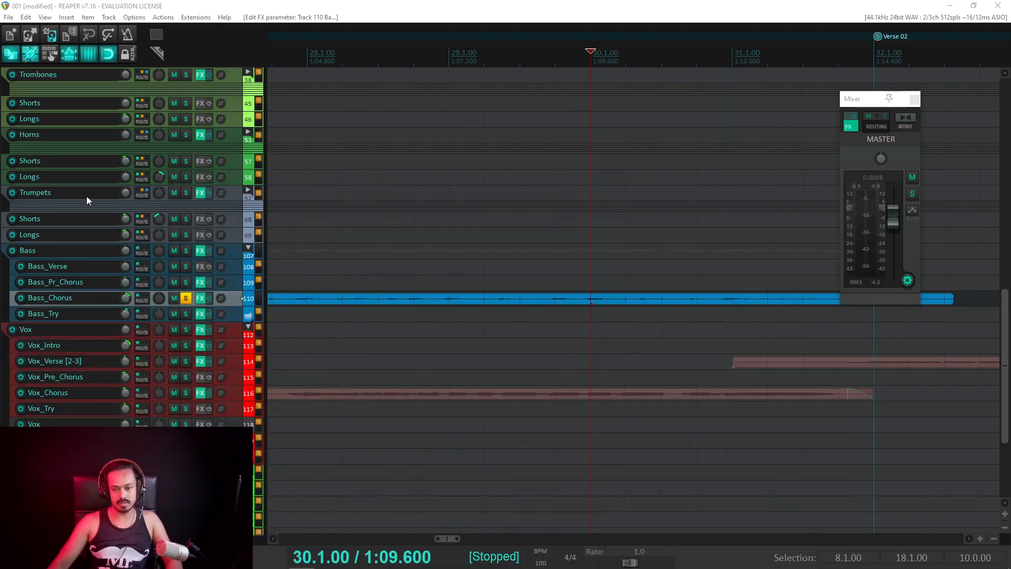
click(186, 299)
scroll(640, 345, down, 6)
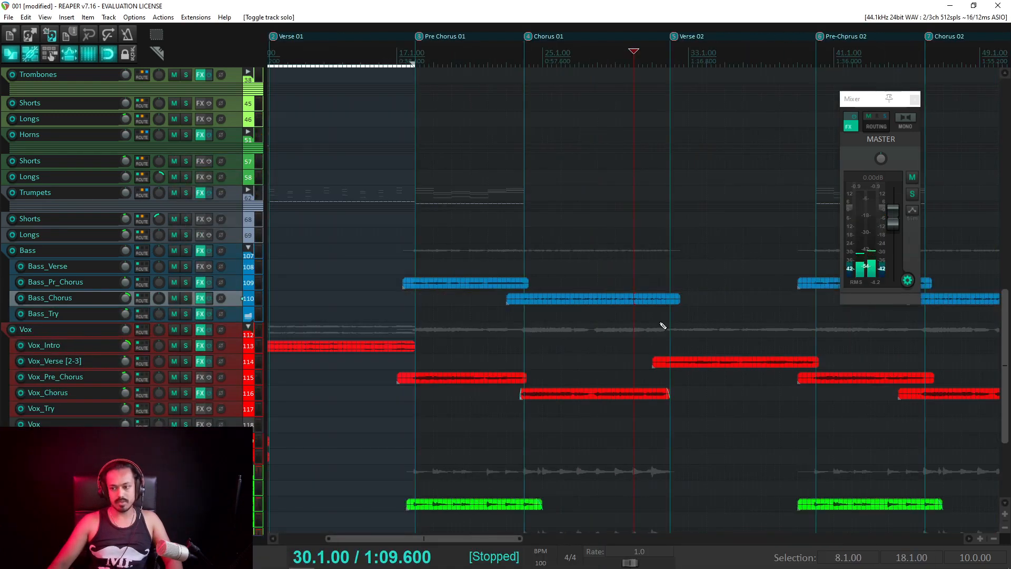
Step: Play the full mix from bar 23.3 through Chorus 01 into Verse 02, checking it in master mono before returning to stereo
key(space)
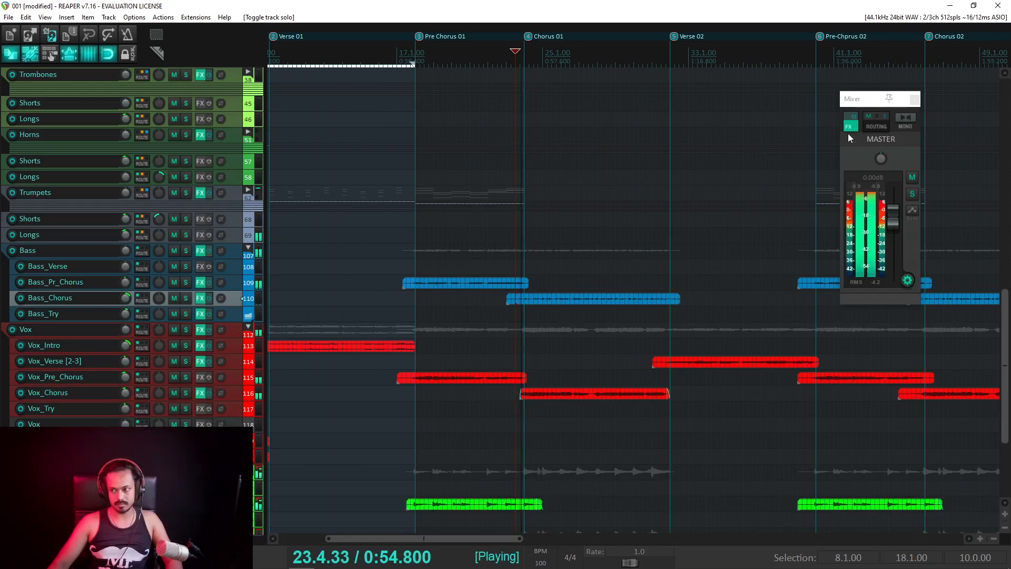
click(904, 118)
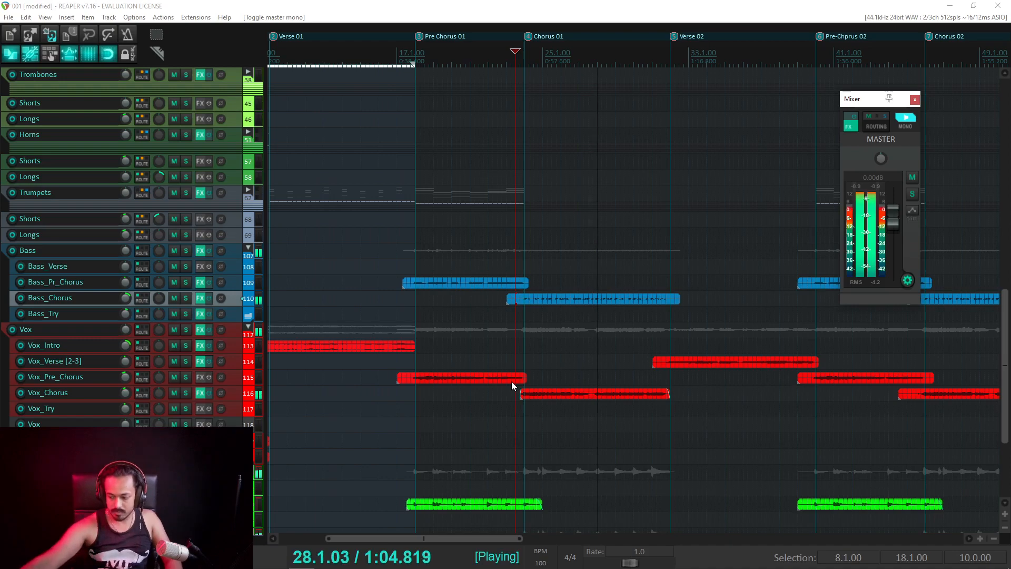
scroll(116, 401, down, 5)
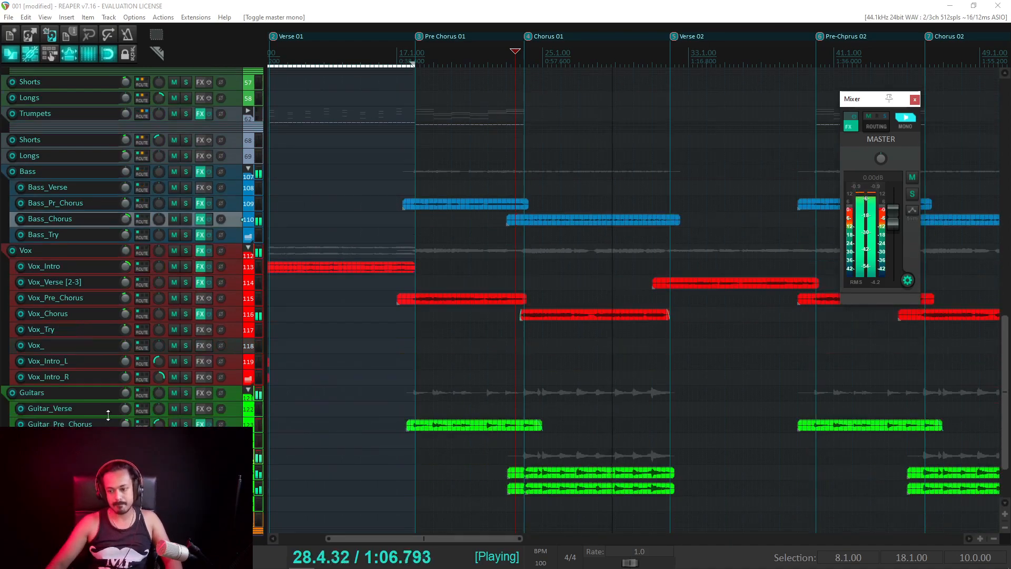
scroll(196, 308, up, 2)
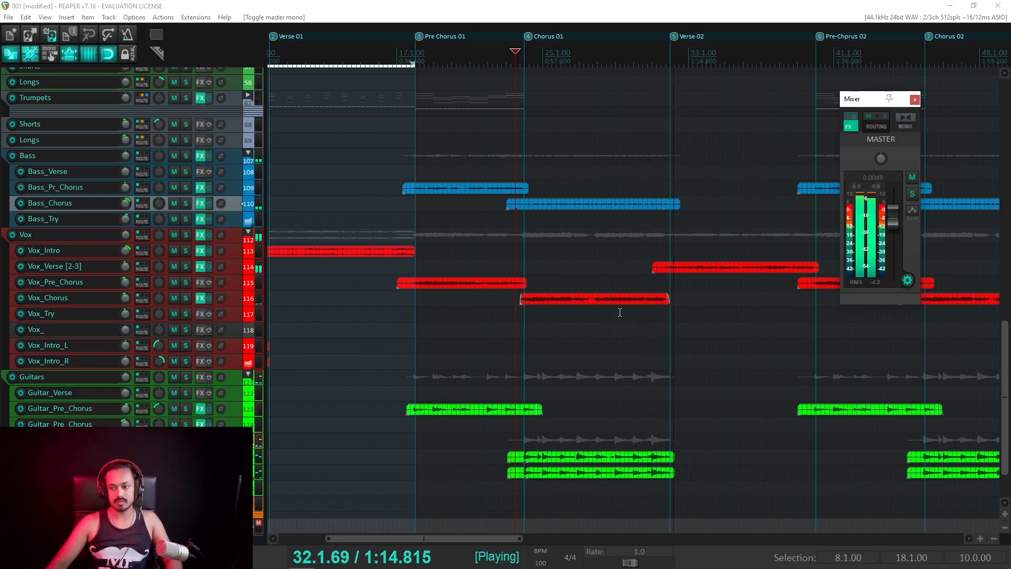
key(space)
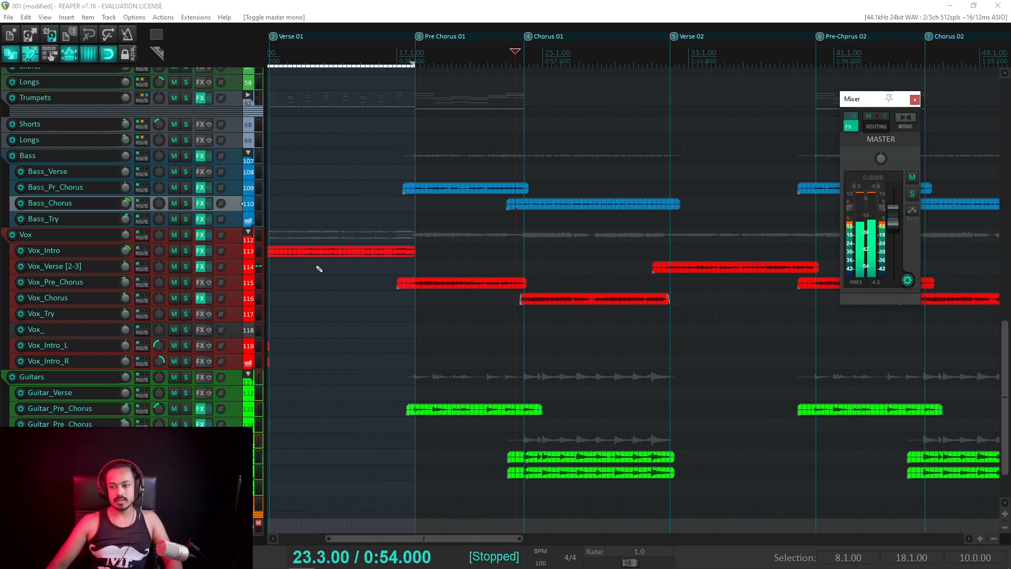
Step: Examine the vocal waveforms on the Vox_Verse [2-3], Vox_Pre_Chorus and Vox_Chorus tracks from Pre Chorus 01 to Chorus 02
scroll(150, 251, up, 5)
scroll(143, 248, up, 3)
scroll(630, 255, up, 4)
scroll(752, 273, down, 2)
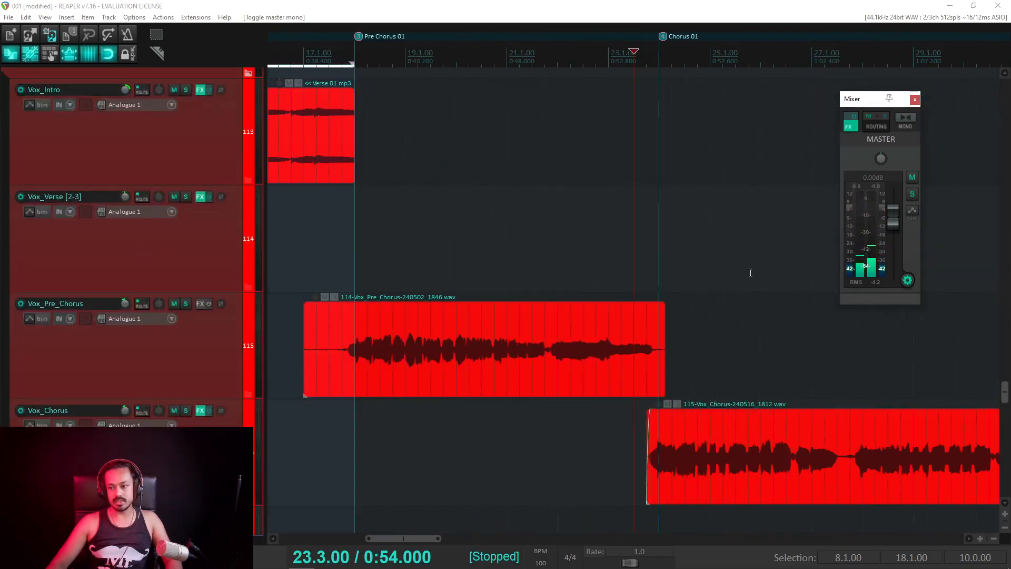
scroll(743, 275, right, 3)
scroll(683, 280, right, 5)
scroll(514, 273, up, 4)
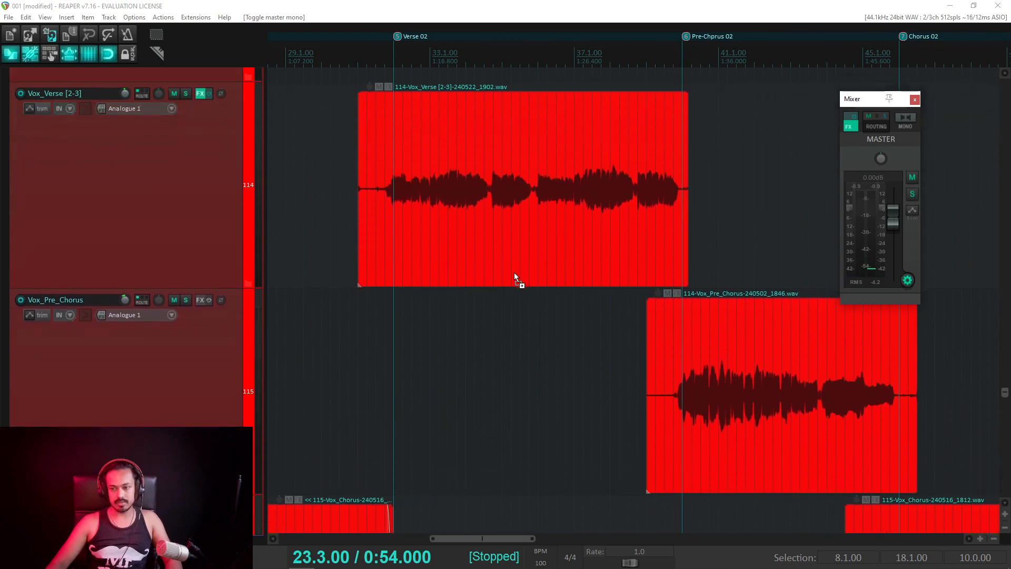
scroll(157, 209, down, 4)
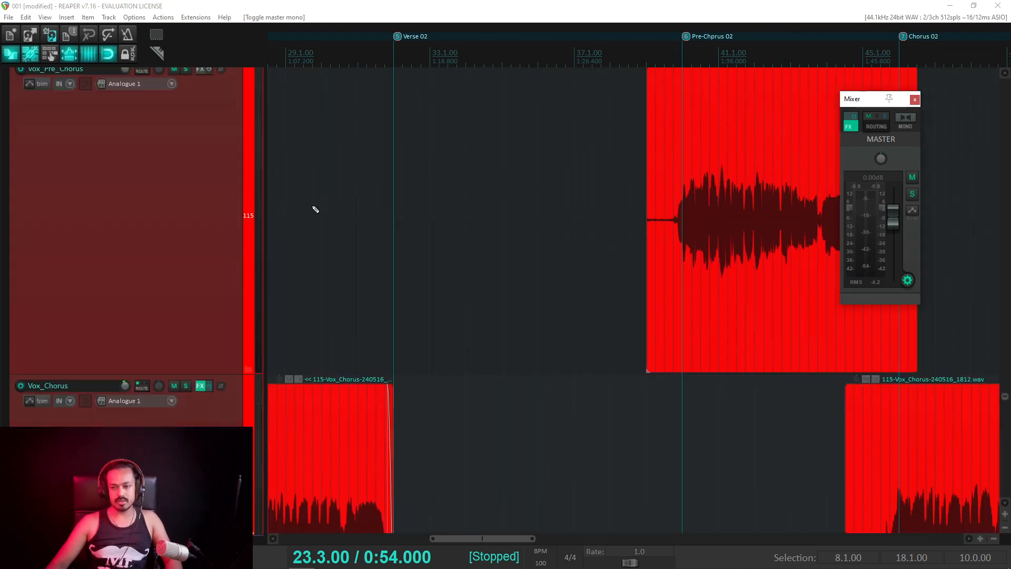
Step: Play the full mix from bar 30.4 into Verse 02 to hear the Vox_Verse [2-3] vocal entry
scroll(311, 209, down, 3)
click(349, 71)
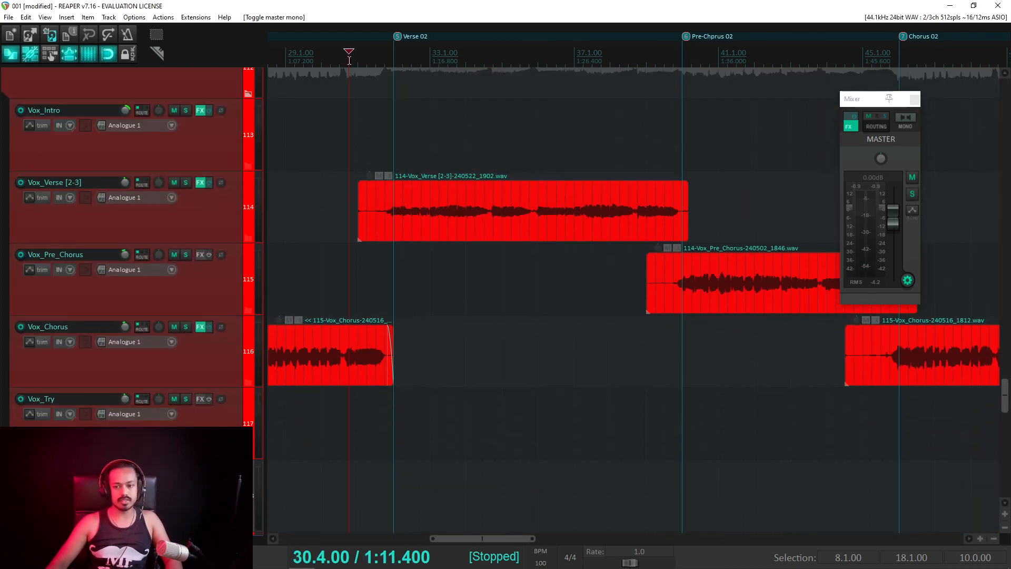
key(space)
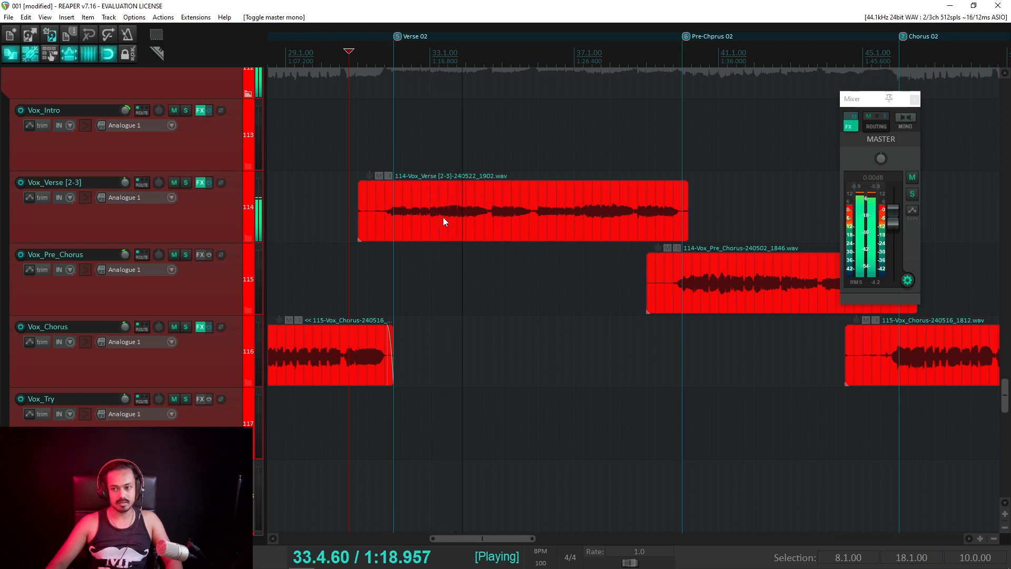
key(space)
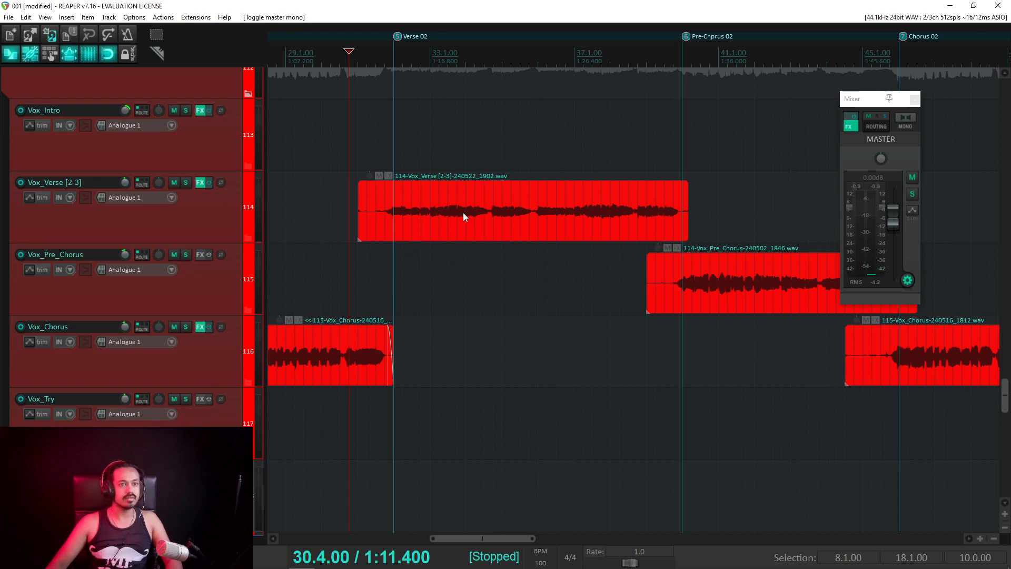
scroll(455, 215, down, 5)
scroll(188, 210, up, 5)
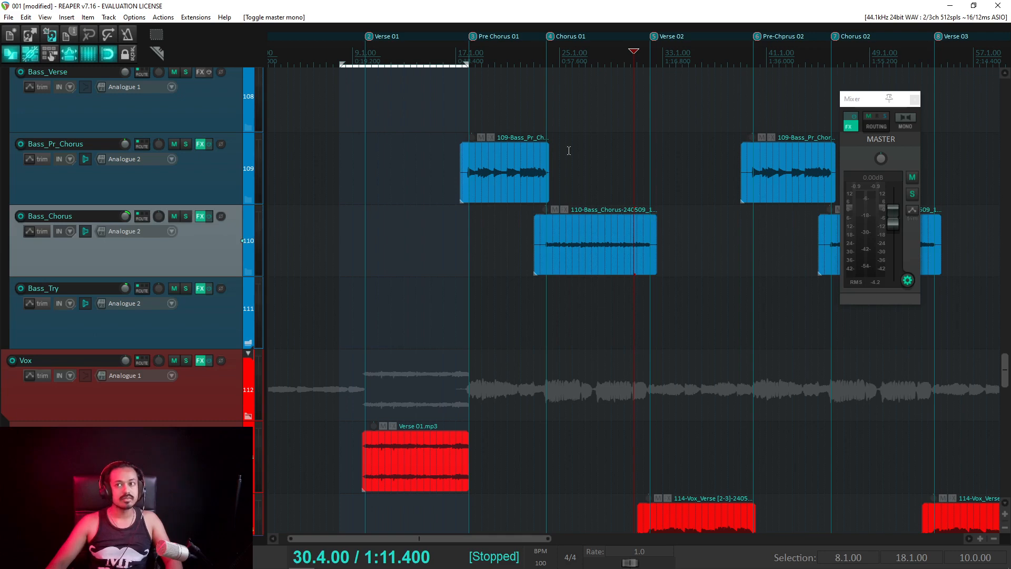
key(alt+Tab)
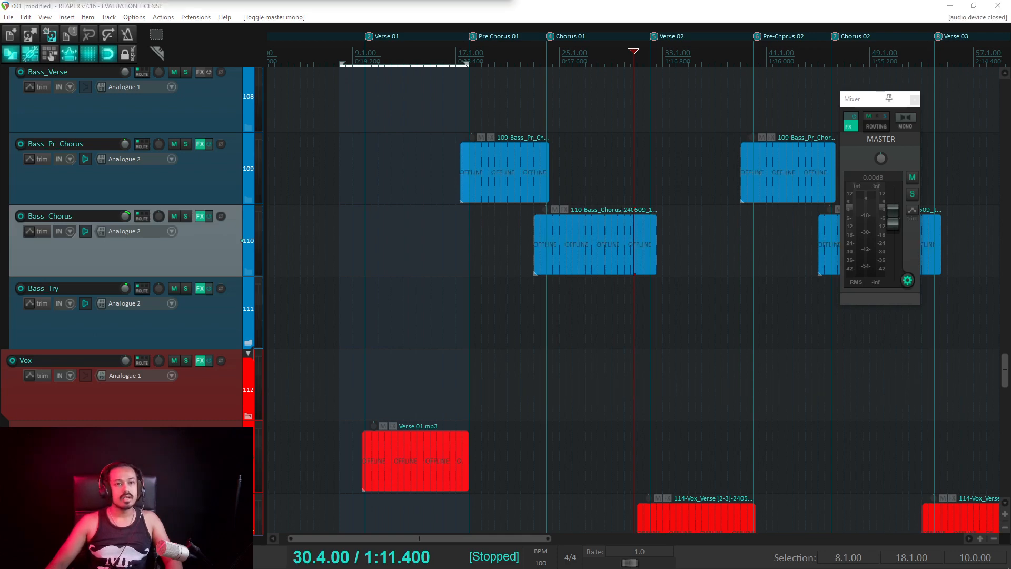
click(433, 19)
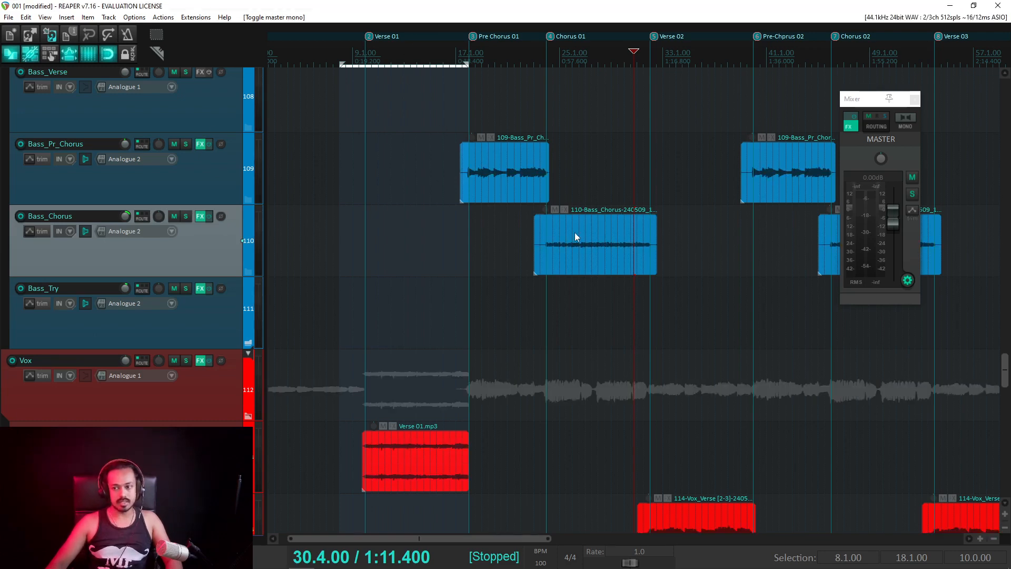
Step: Examine the bass, vocal and guitar tracks around Chorus 01, including the Guitar_Chorus_L and Guitar_Chorus_R waveforms
scroll(578, 222, down, 6)
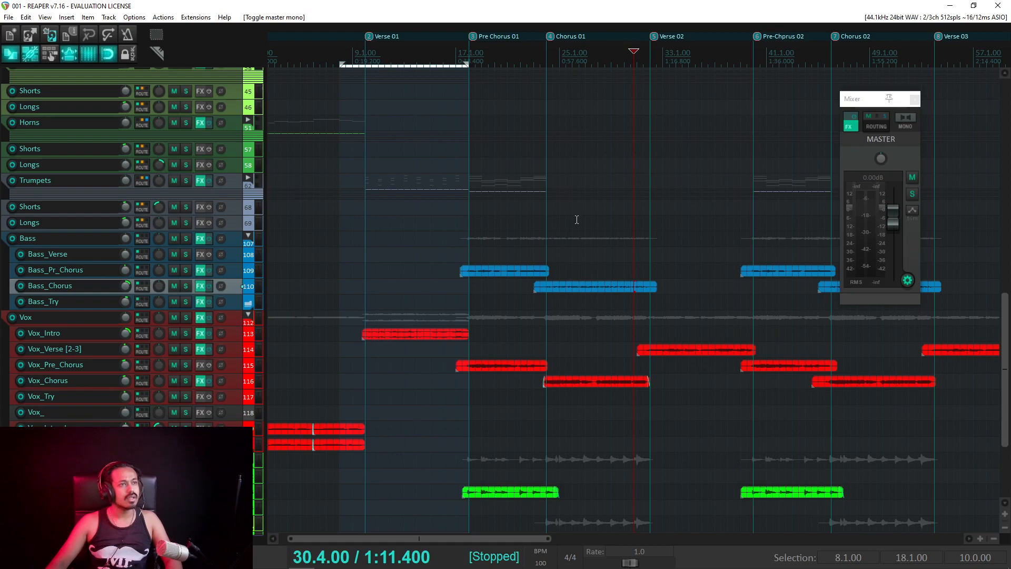
scroll(141, 315, down, 5)
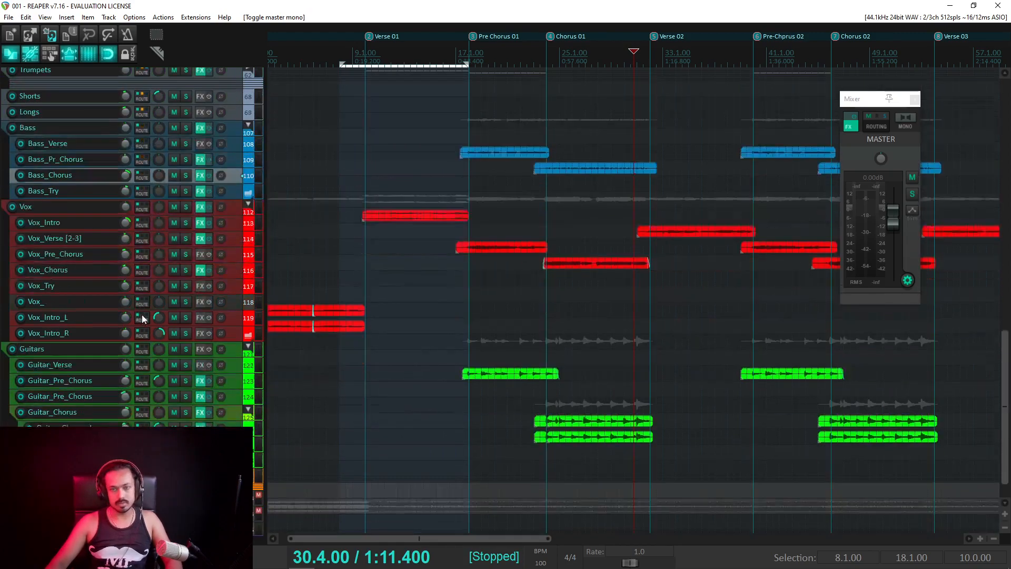
scroll(143, 313, down, 1)
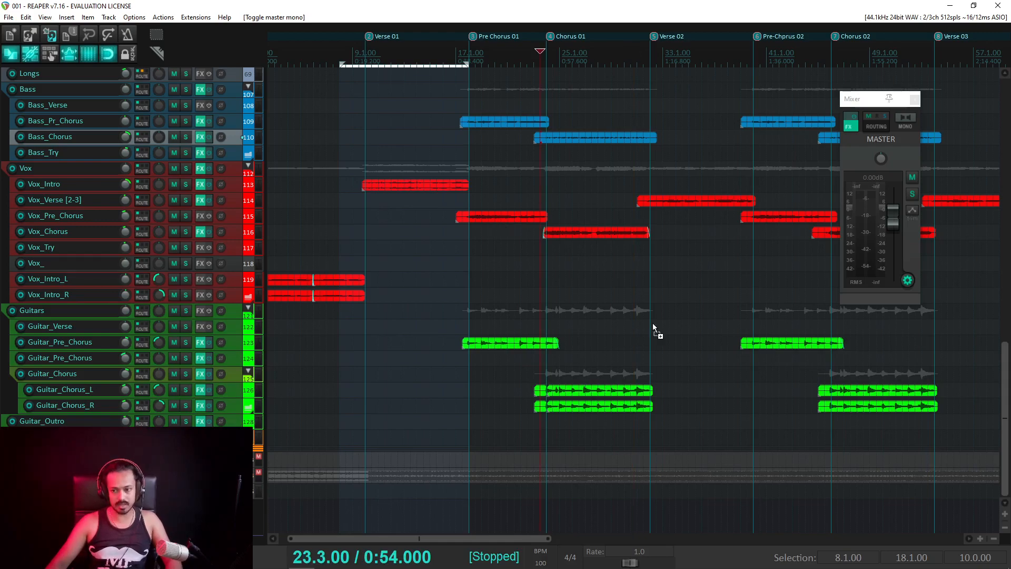
scroll(698, 369, up, 12)
scroll(790, 403, up, 4)
scroll(807, 409, down, 8)
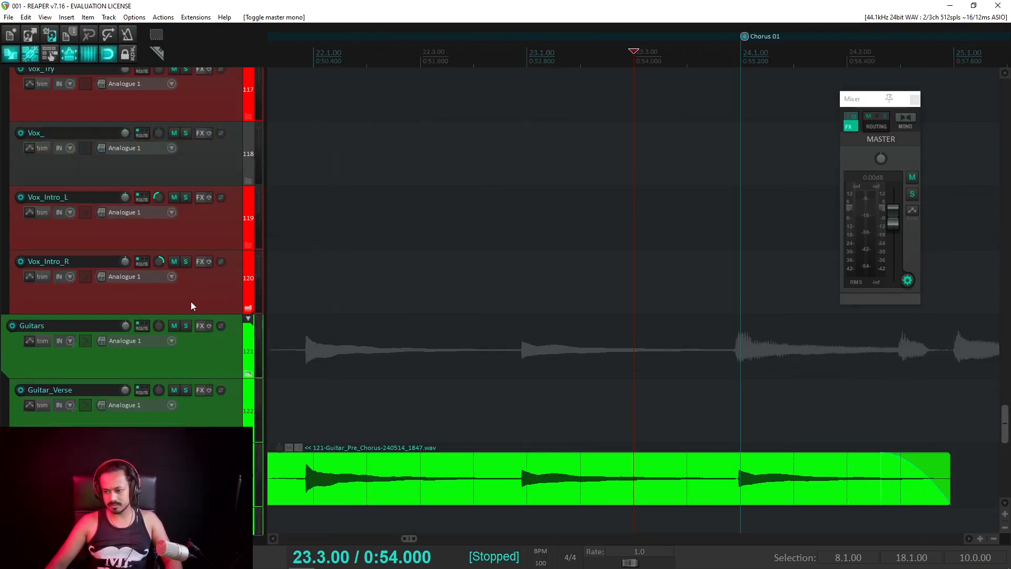
scroll(191, 301, down, 5)
scroll(762, 396, right, 5)
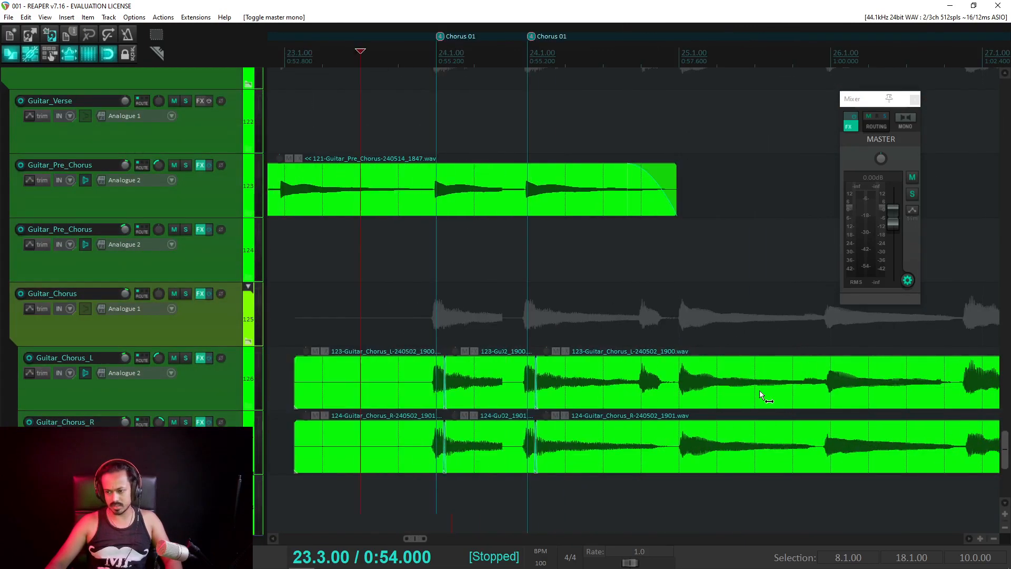
scroll(745, 377, down, 6)
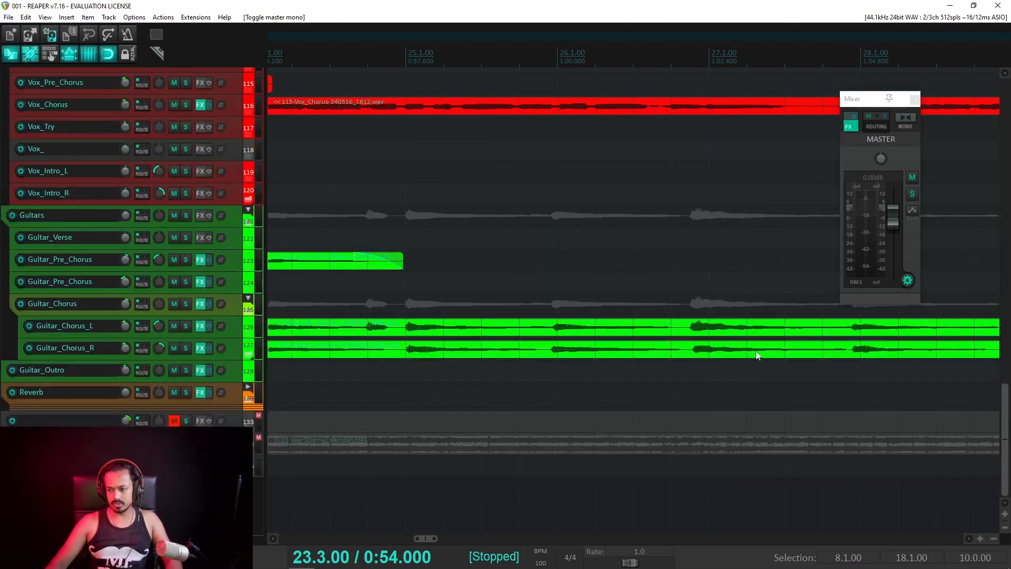
scroll(757, 349, down, 5)
scroll(762, 326, right, 8)
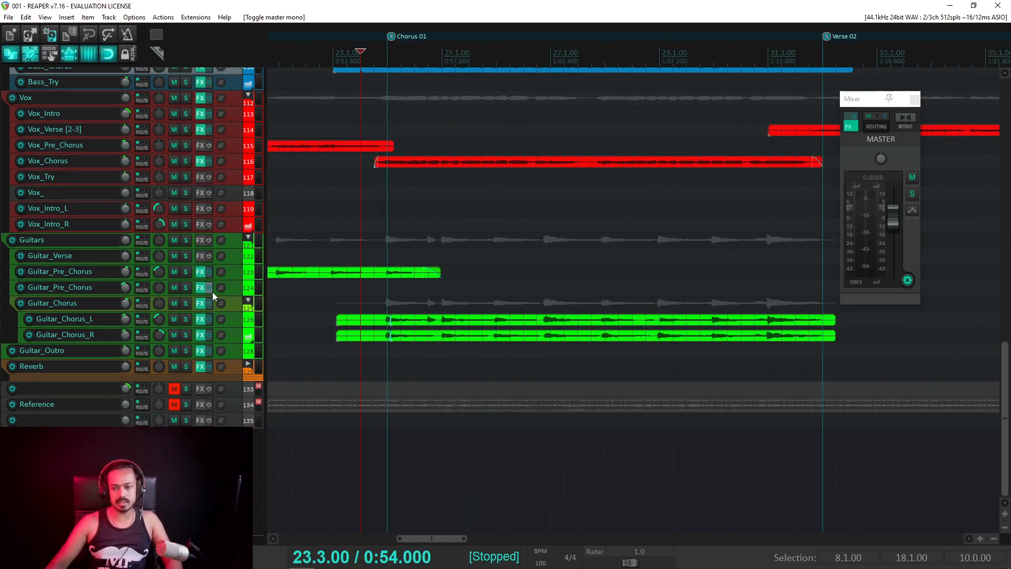
scroll(213, 291, up, 2)
scroll(213, 291, up, 2)
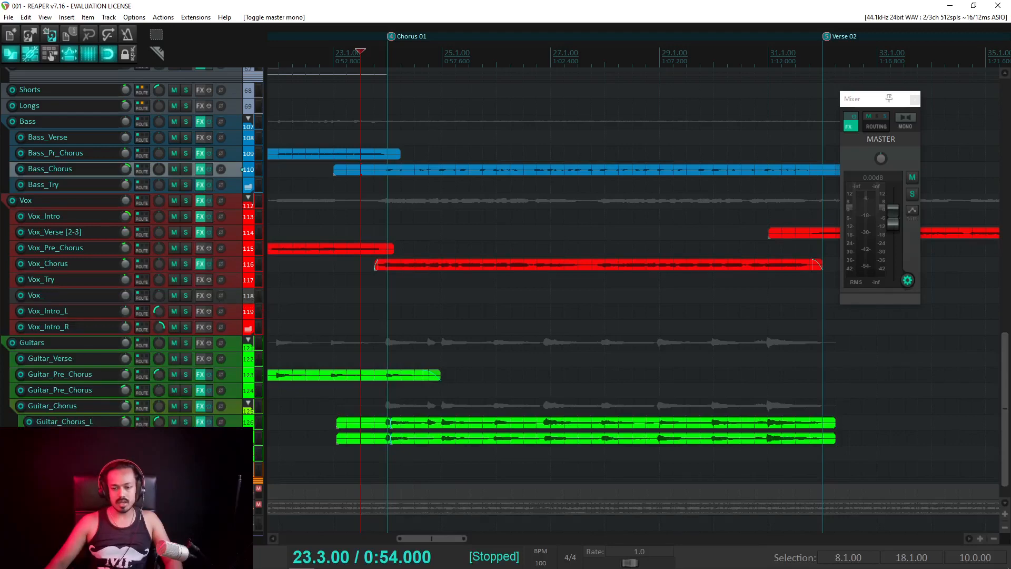
Step: Play the full mix briefly from the start of Pre Chorus 01 at bar 18.1
scroll(414, 227, down, 3)
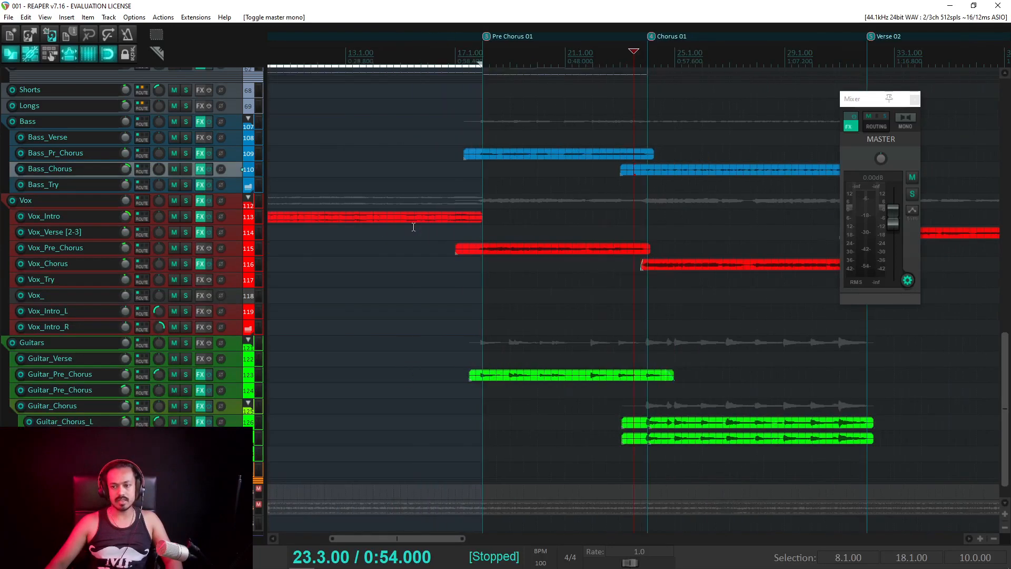
scroll(704, 281, up, 2)
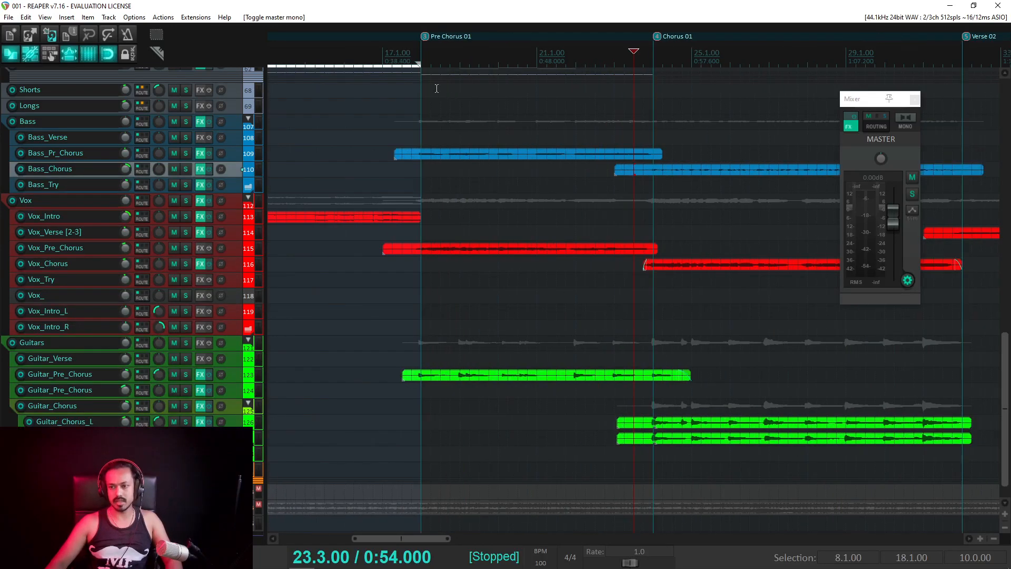
click(420, 63)
key(space)
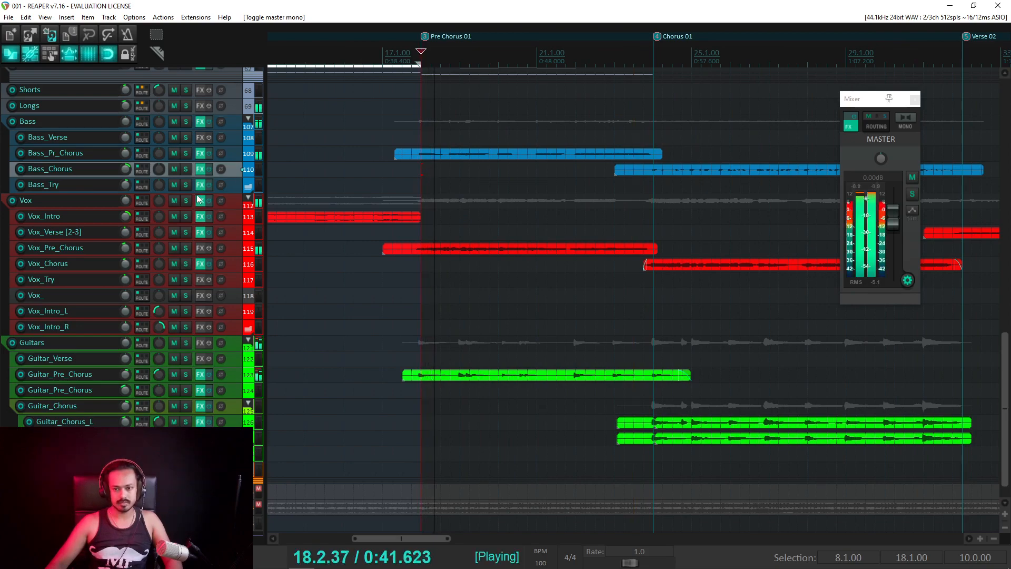
key(space)
Step: Solo Bass_Pr_Chorus and listen to its pre-chorus passage from bar 18.1 into Chorus 01
click(187, 154)
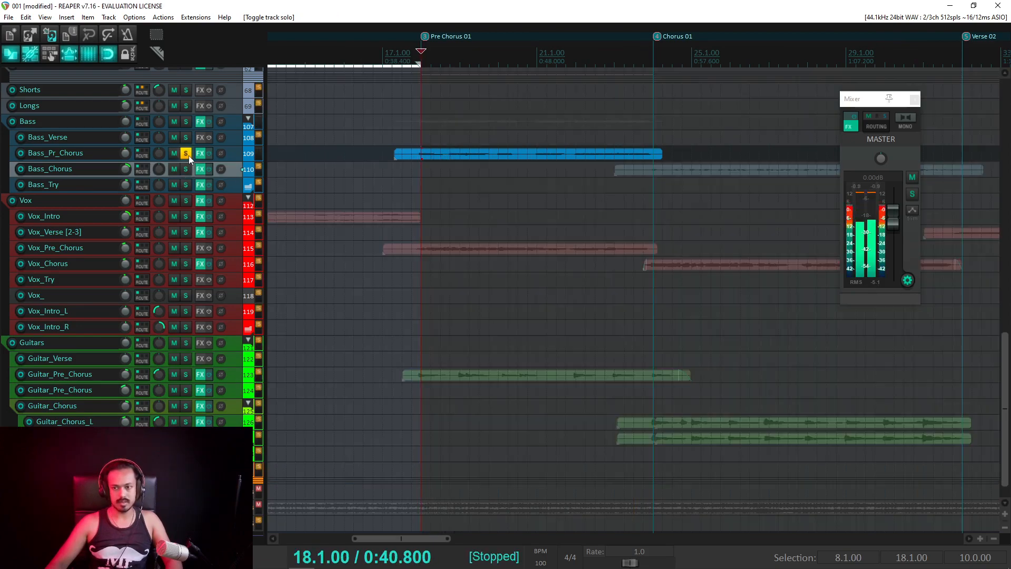
scroll(147, 151, up, 4)
scroll(151, 204, up, 7)
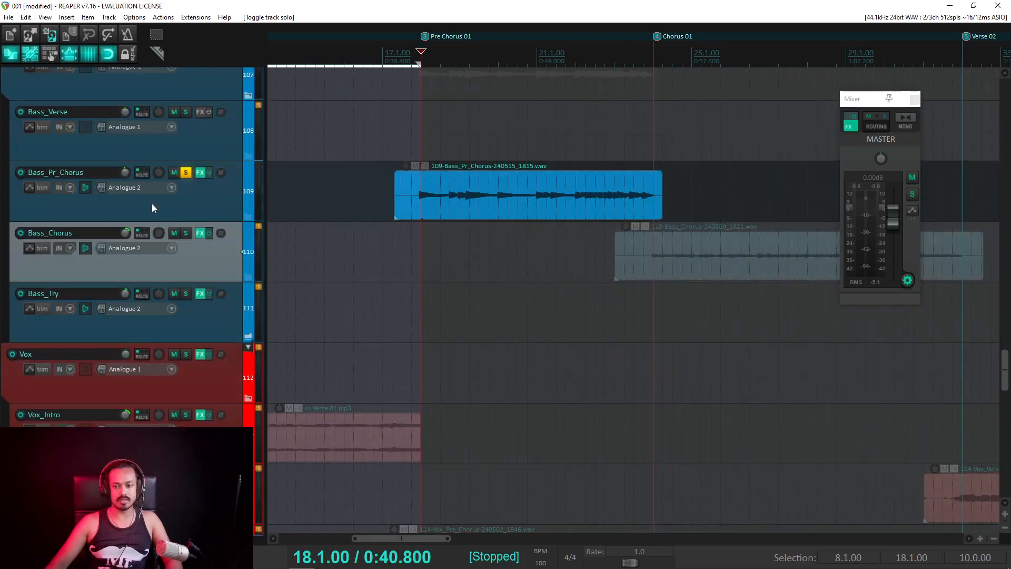
key(space)
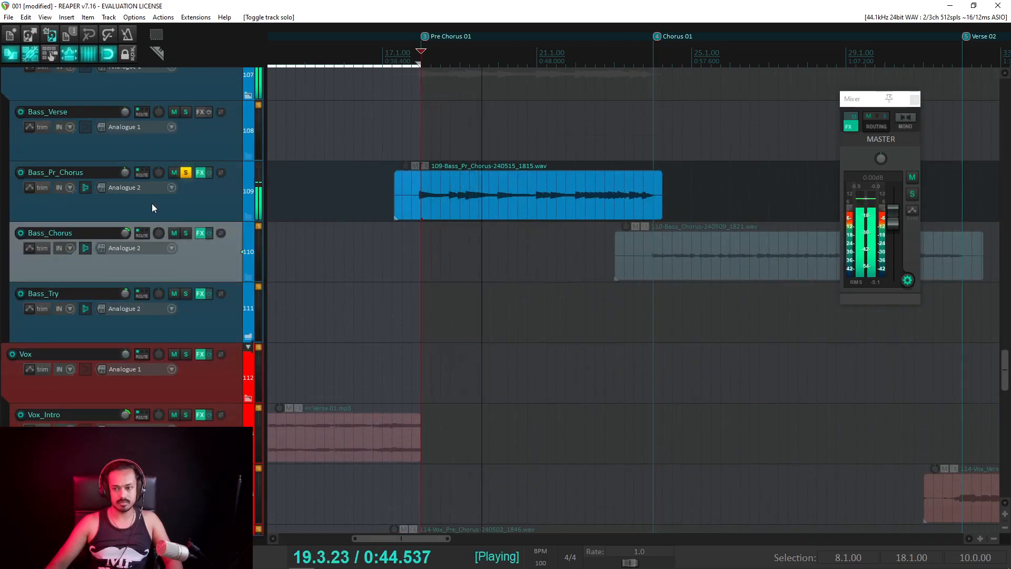
key(space)
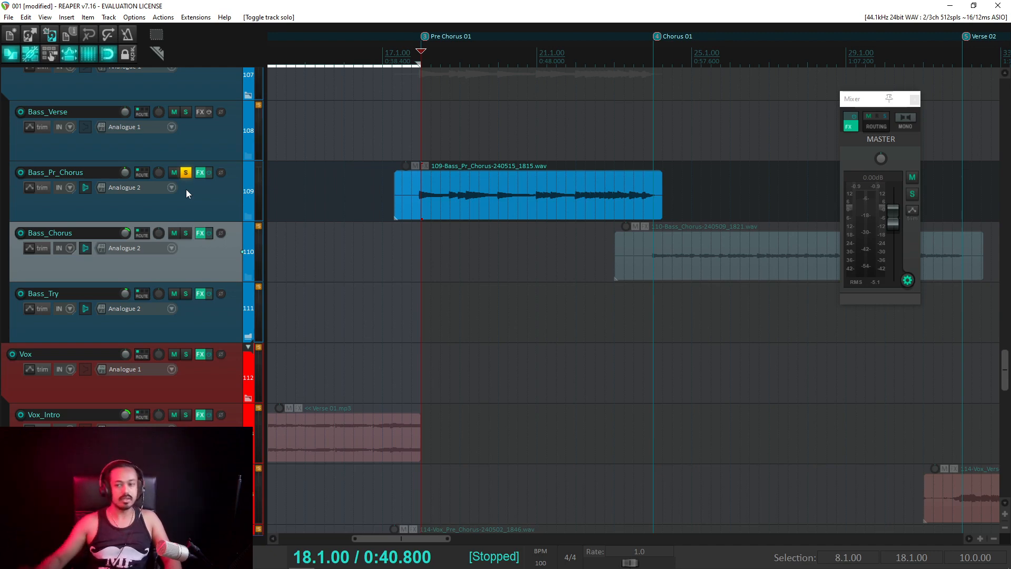
key(space)
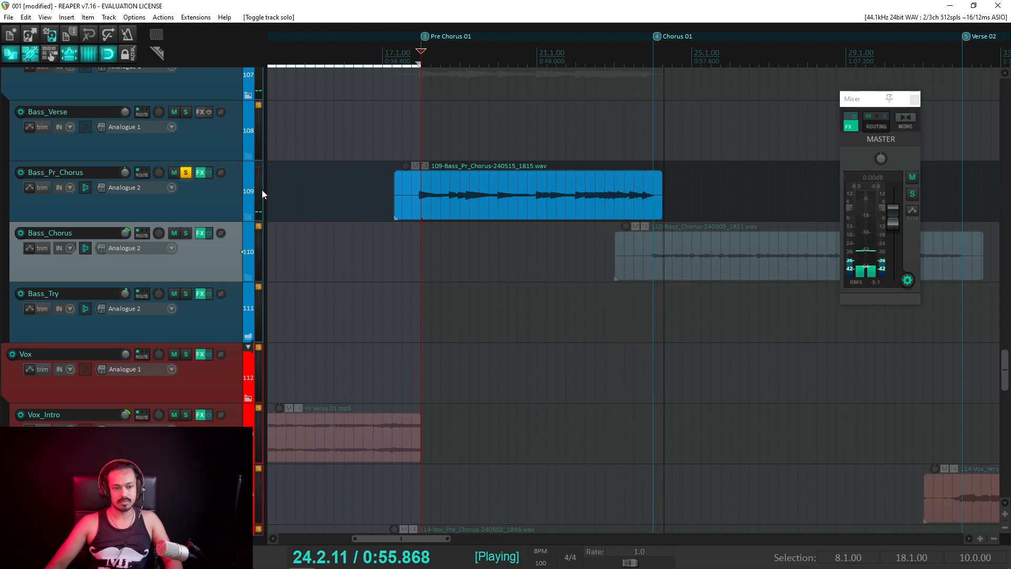
key(space)
Step: Add a short fade-out to the end of the Pre Chorus 01 bass item and replay it from bar 18.1
click(661, 179)
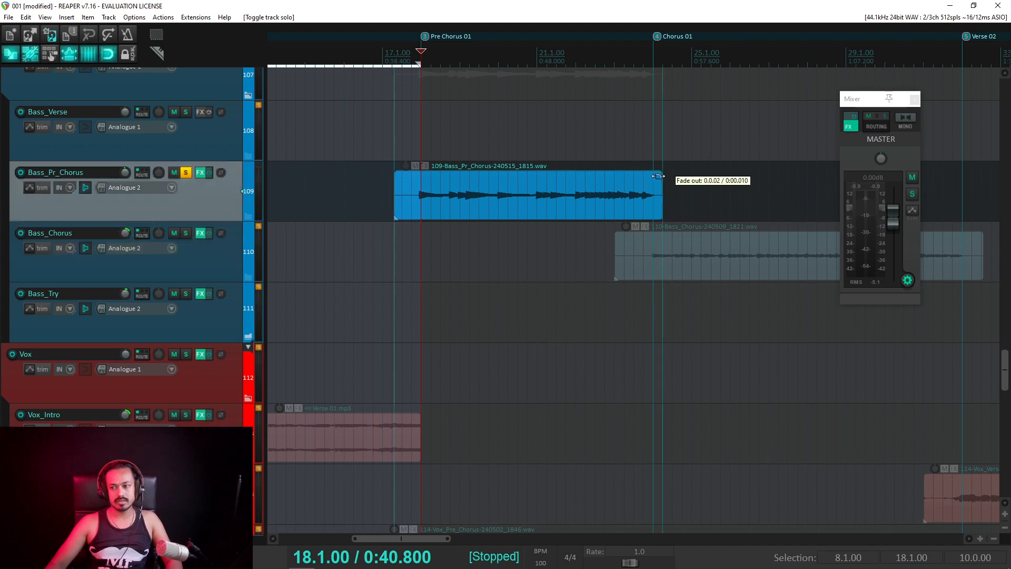
key(space)
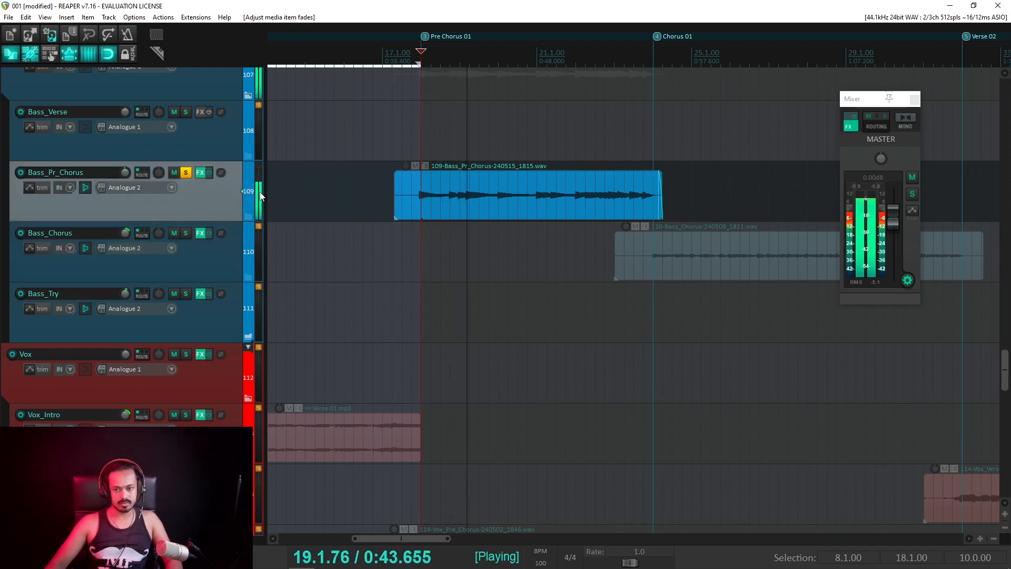
key(space)
Step: Add Neutron 2 Compressor to Bass_Pr_Chorus after ReaTune and dismiss its preset manager
click(200, 173)
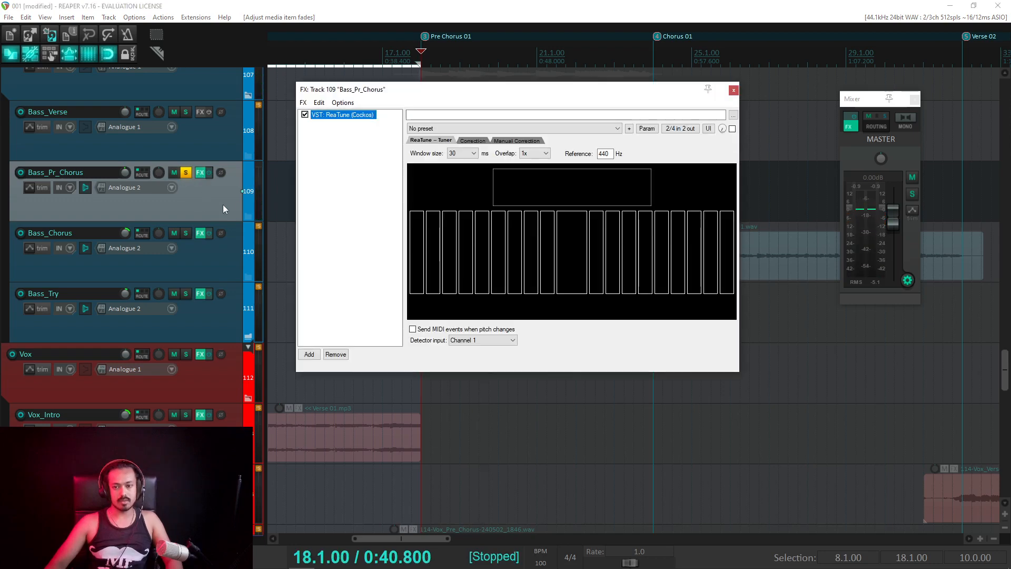
double_click(347, 132)
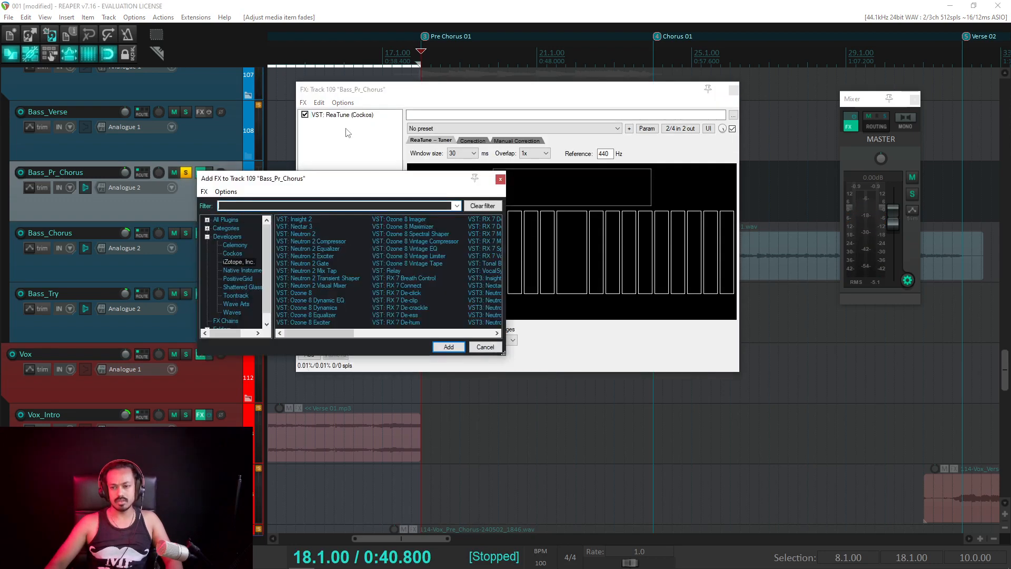
double_click(331, 241)
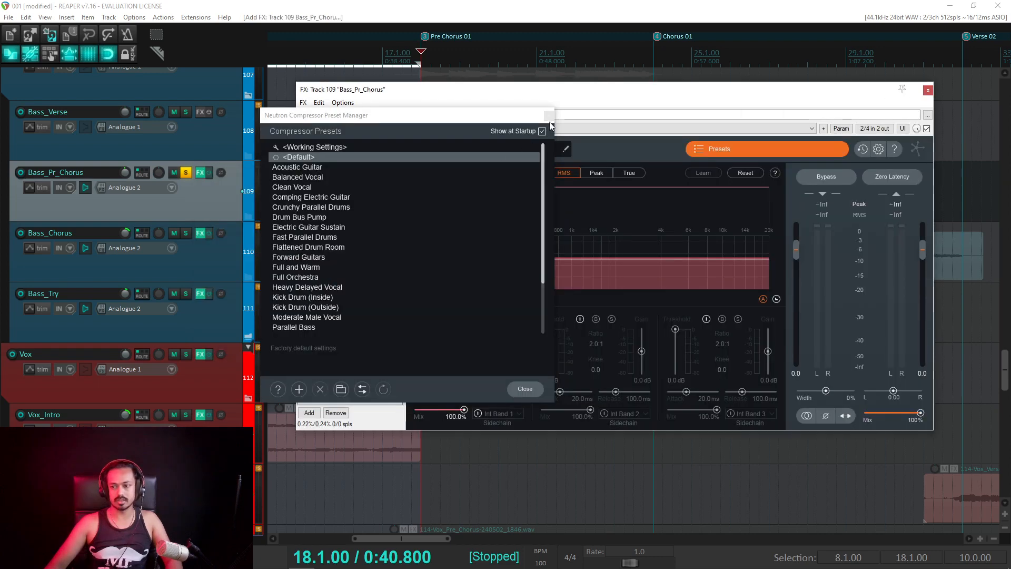
click(549, 116)
Step: Set the compressor's threshold to -36.4 dB, attack to 3.15 ms and release to 404.9 ms while auditioning the soloed bass
key(space)
drag(422, 329, 424, 394)
key(space)
key(space)
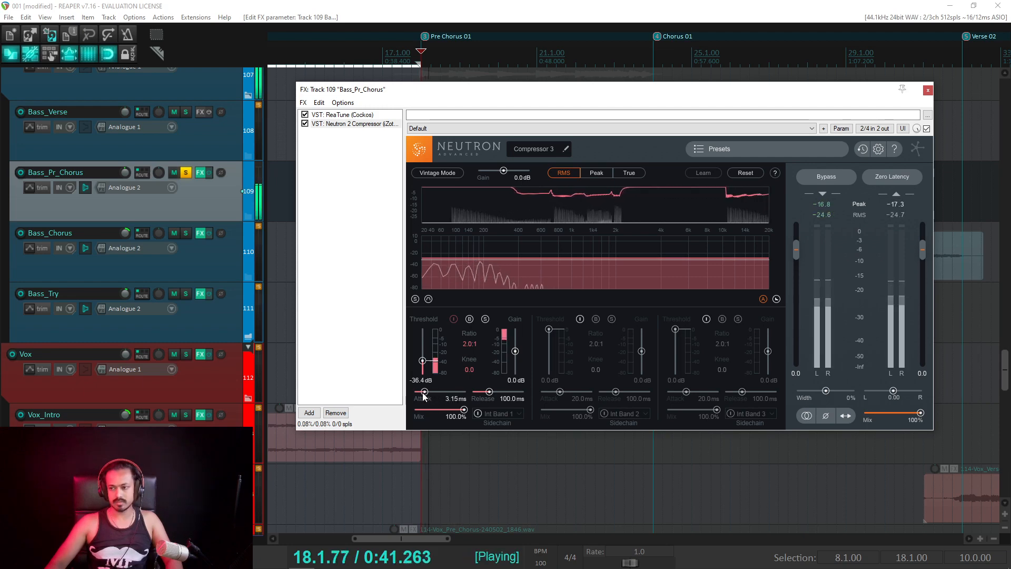
key(space)
drag(489, 393, 497, 396)
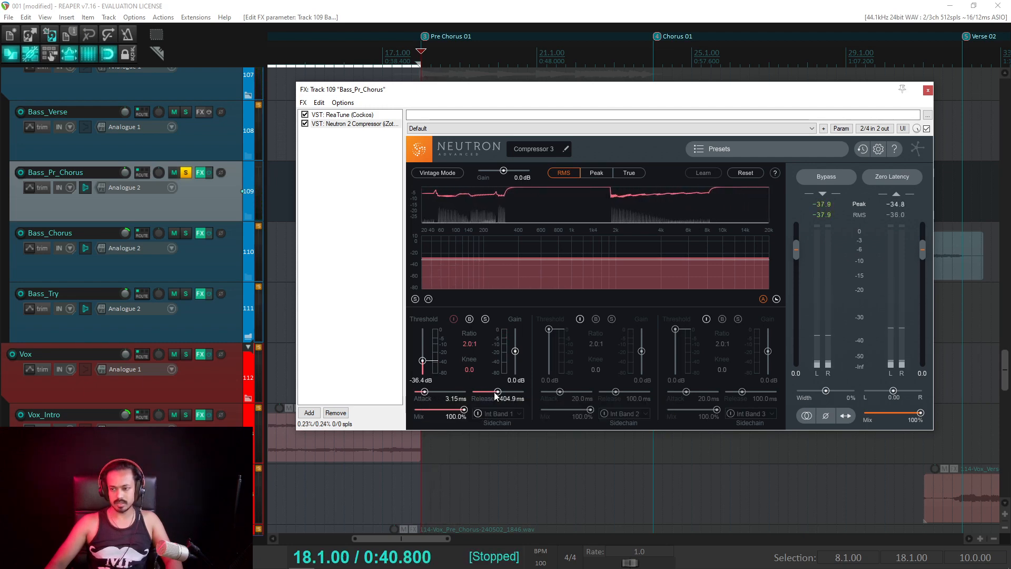
Step: Set the compressor's ratio to 8:1 and threshold to -41.7 dB while playing the bass from bar 18.1
key(space)
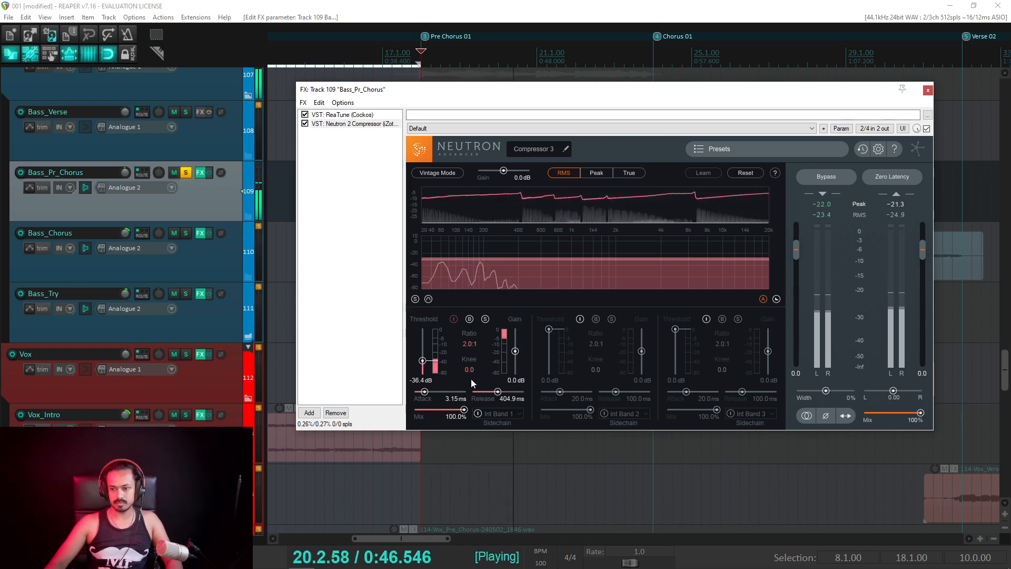
click(465, 343)
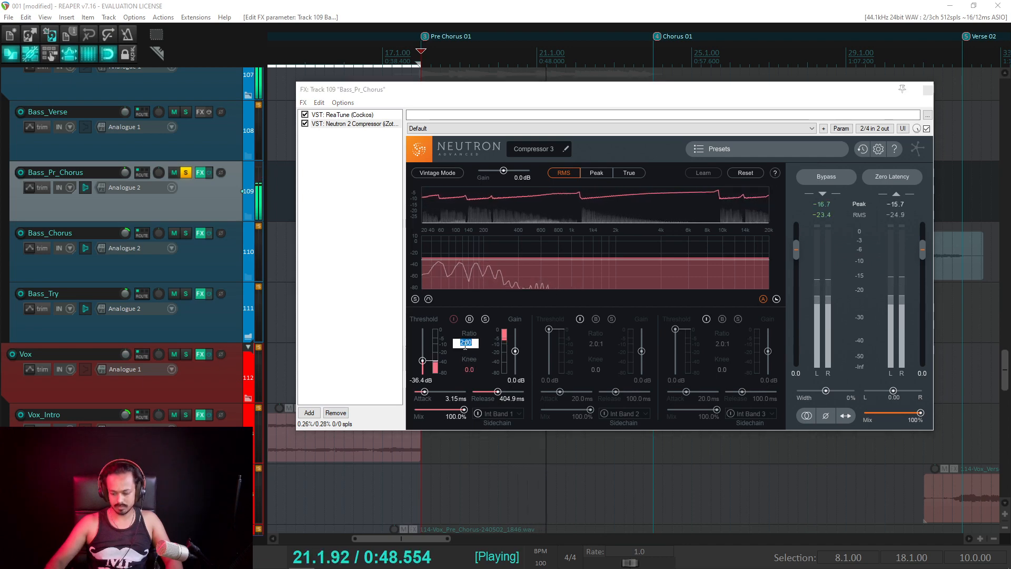
text(3)
key(Return)
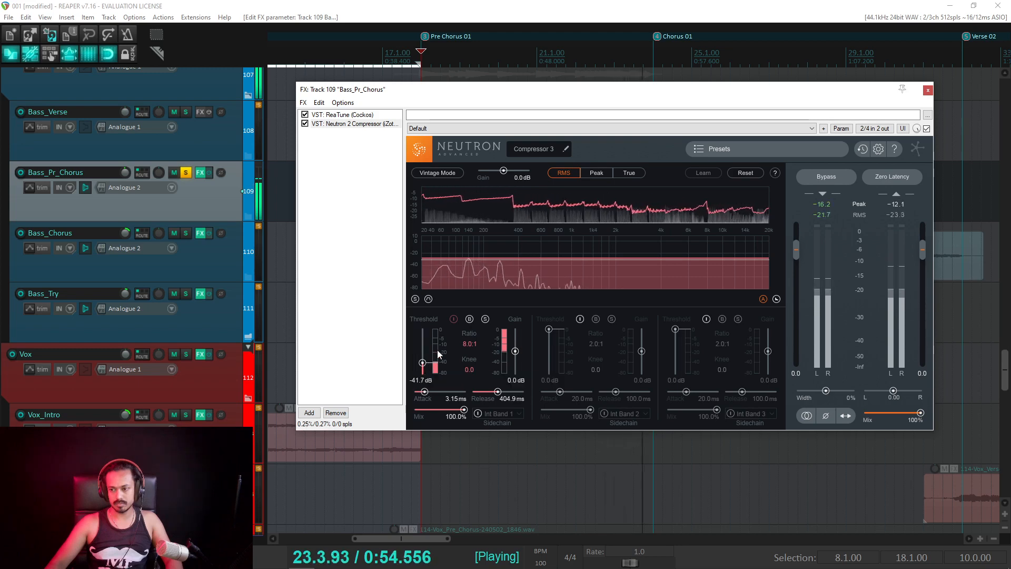
key(space)
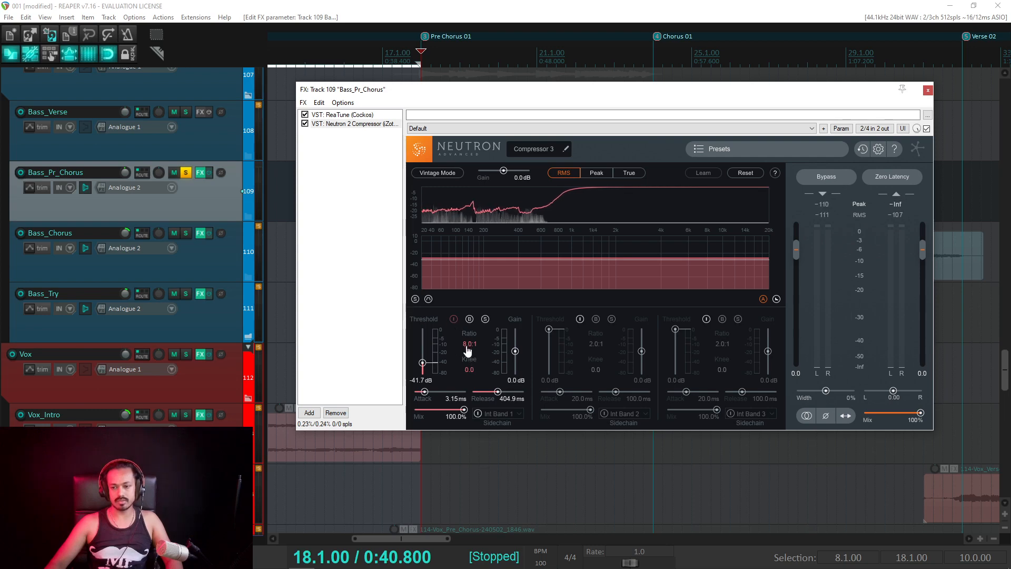
Step: Bypass the compressor and play the soloed Bass_Pr_Chorus from bar 18.1 to hear it uncompressed
click(830, 181)
key(space)
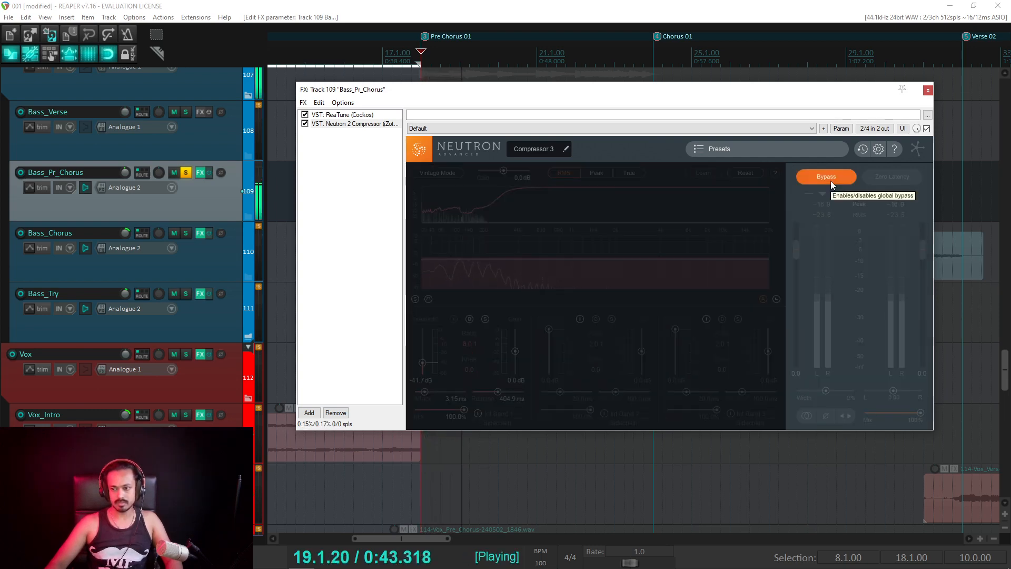
key(space)
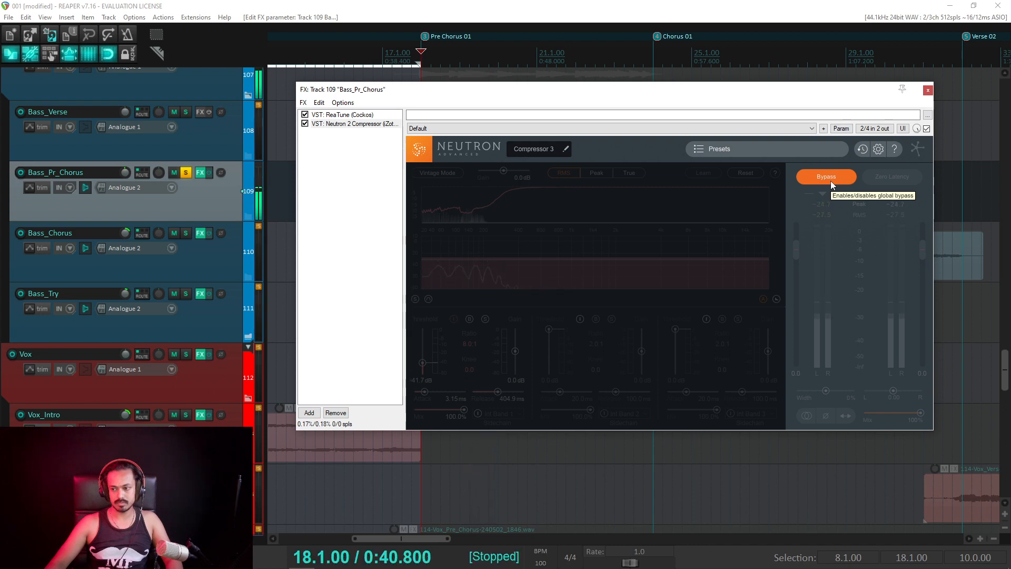
Step: Re-enable the compressor, play the soloed bass from bar 18.1 and set the attack to 6.62 ms
click(831, 181)
key(space)
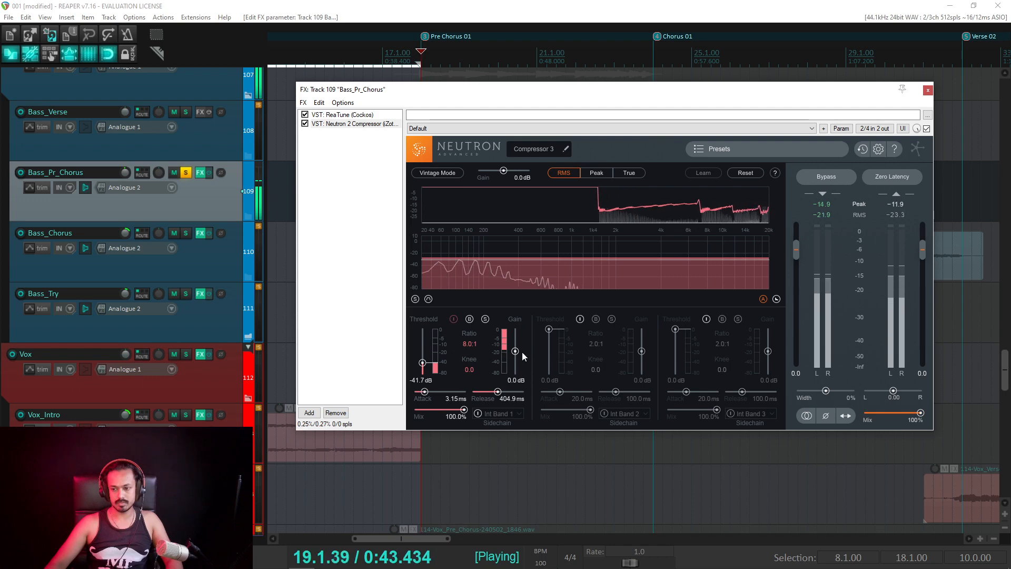
key(space)
drag(426, 393, 429, 394)
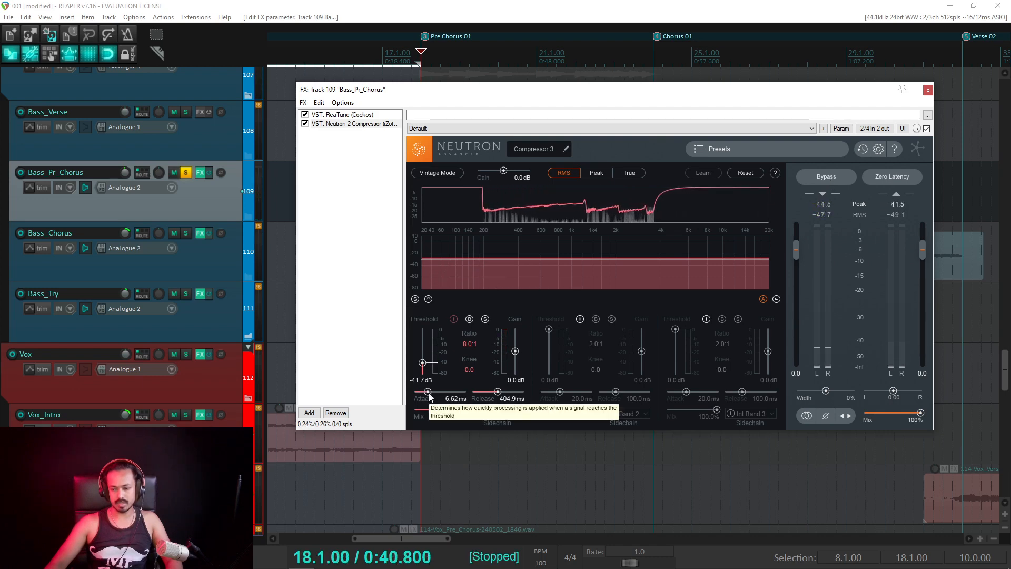
Step: Compare the soloed bass from bar 18.1 with the compressor bypassed and with it active
click(829, 177)
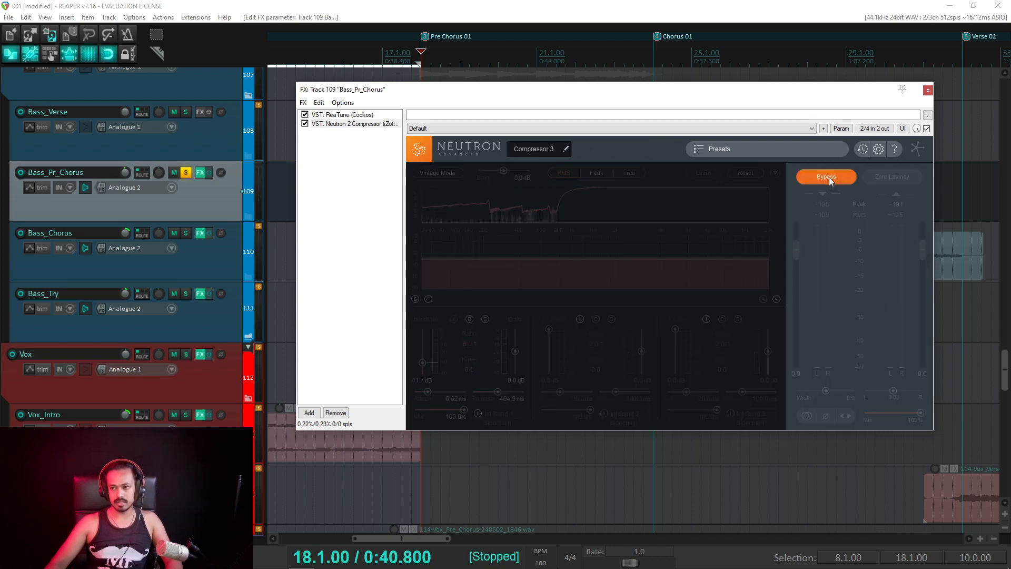
key(space)
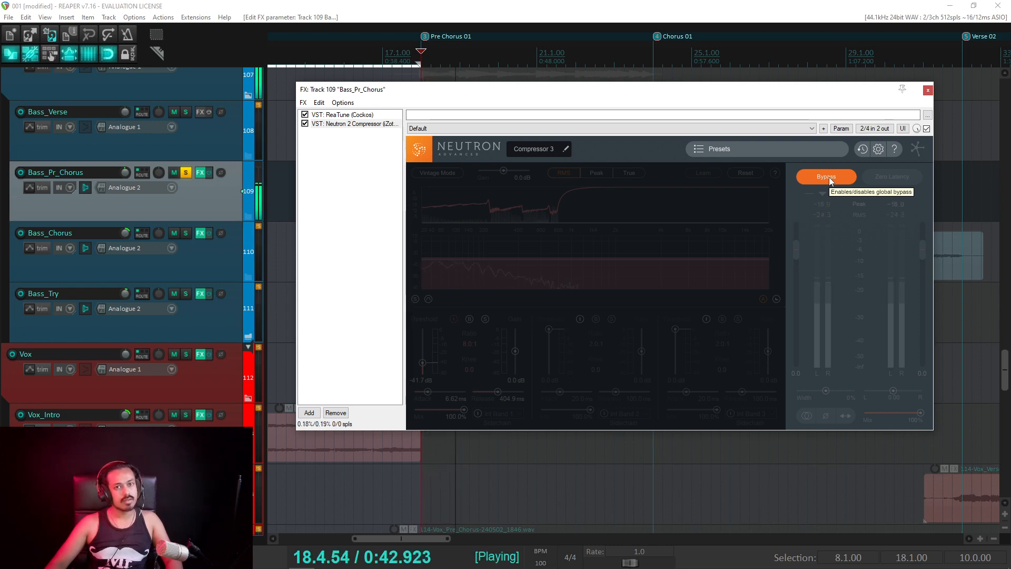
key(space)
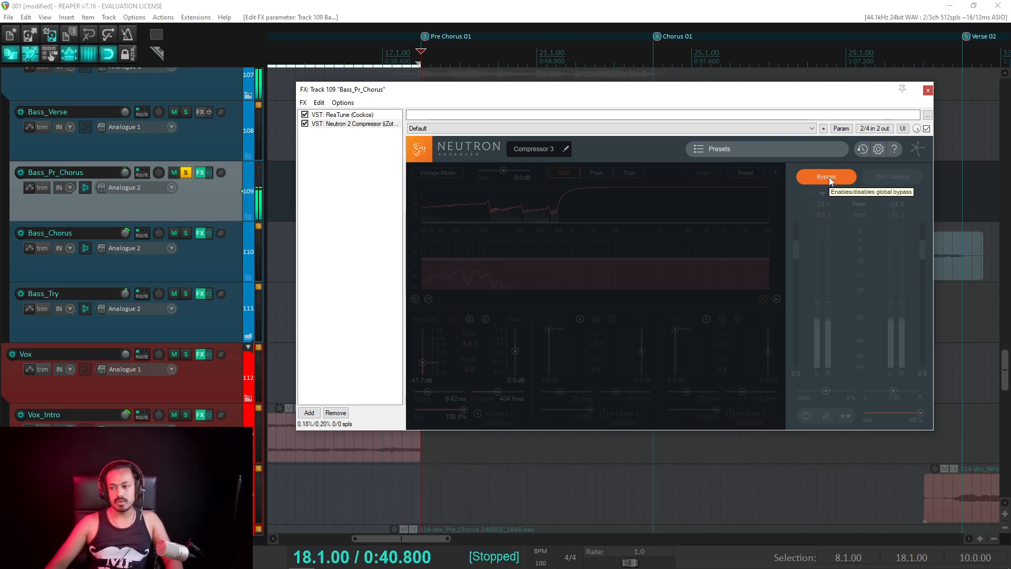
click(829, 177)
key(space)
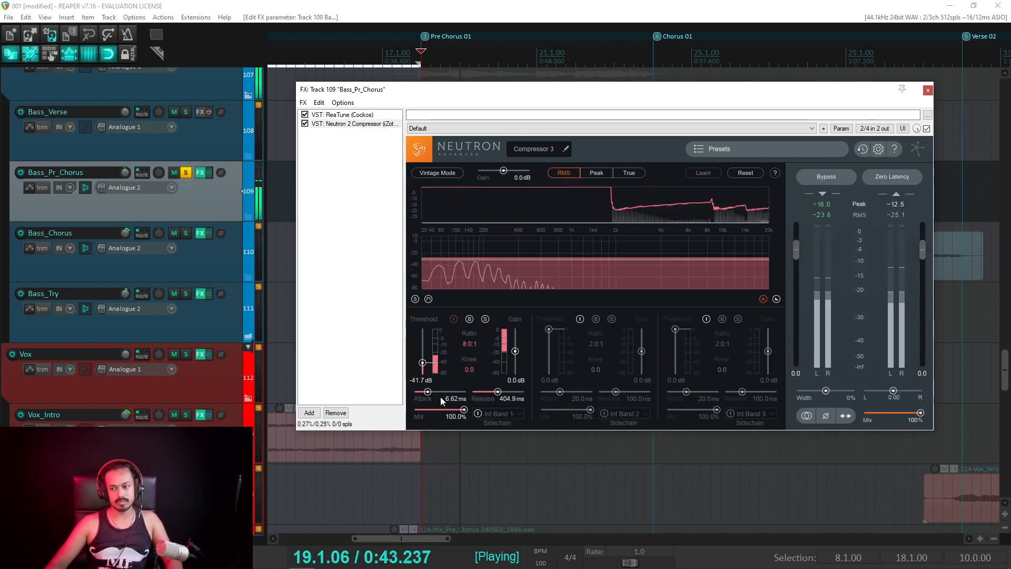
key(space)
Step: Move the Bass_Pr_Chorus effects window off the timeline ruler and place the play position at 17.4.00, just before the pre-chorus
drag(448, 91, 370, 103)
click(413, 92)
key(space)
key(space)
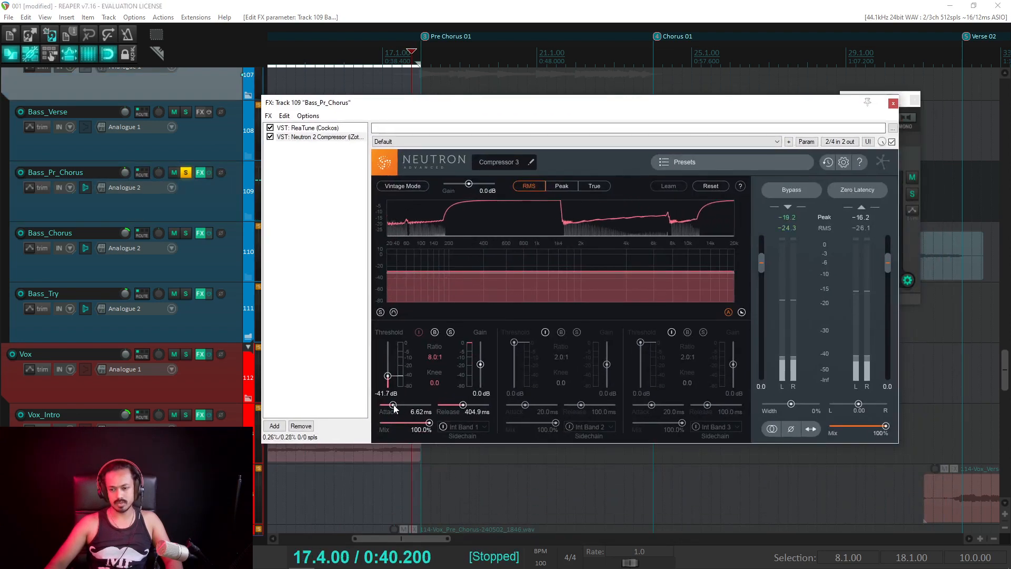
Step: Set the compressor's attack to 16.4 ms and play the soloed bass from 17.4.00
drag(393, 405, 398, 405)
key(space)
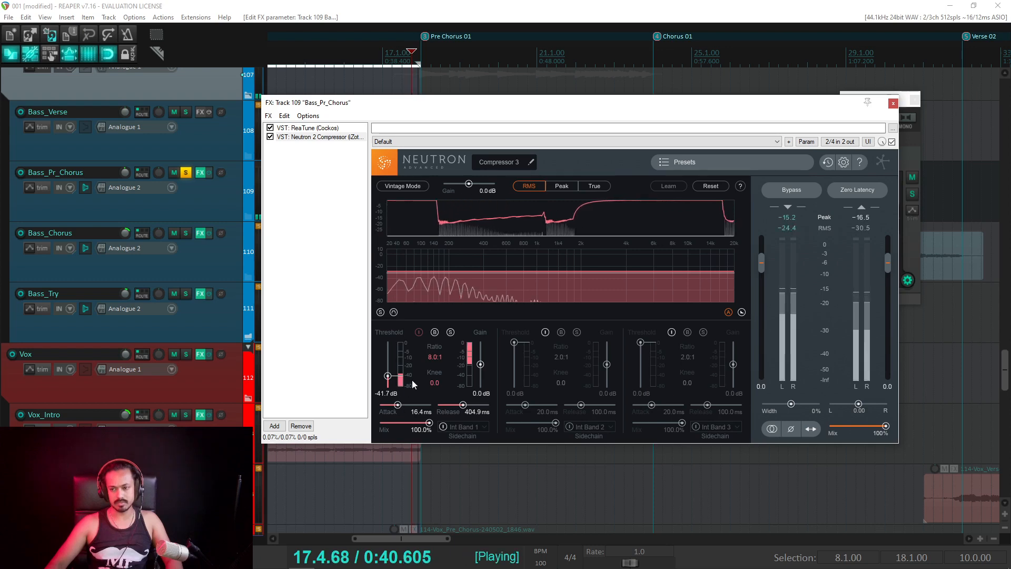
key(space)
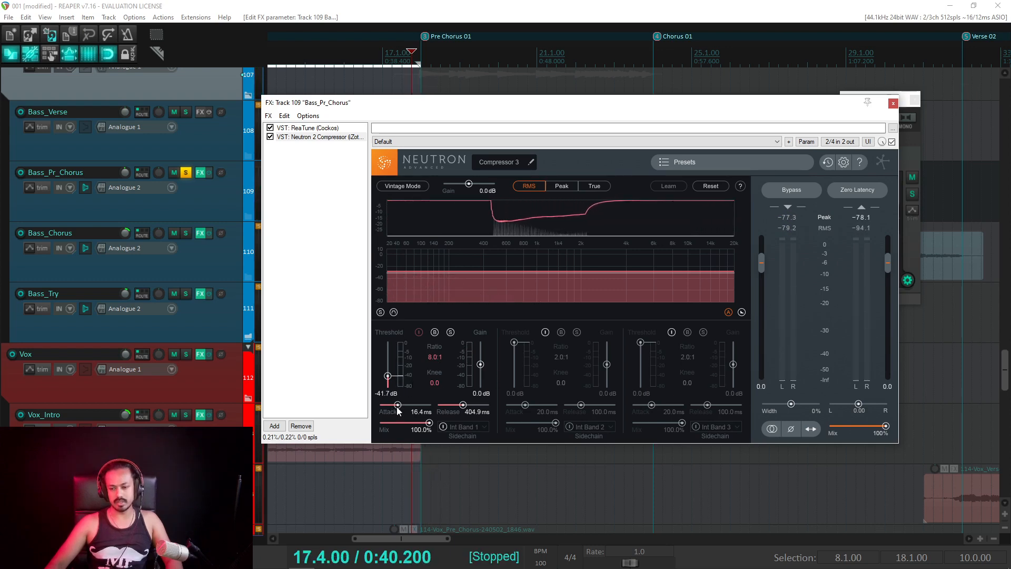
Step: Set the compressor's ratio to 6:1 and attack to 8.24 ms while auditioning the soloed bass
double_click(431, 360)
text(6)
key(Return)
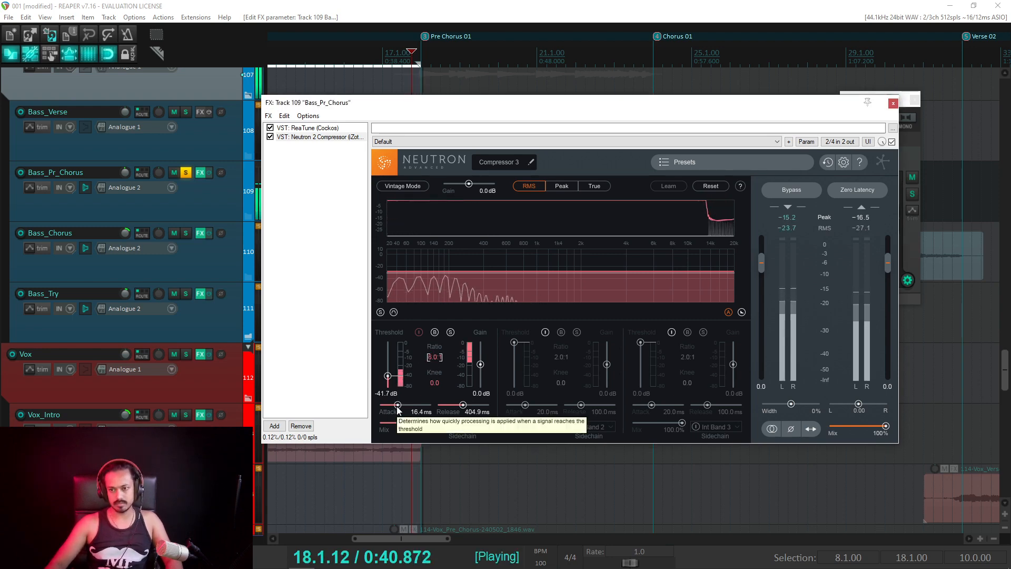
drag(398, 411, 396, 411)
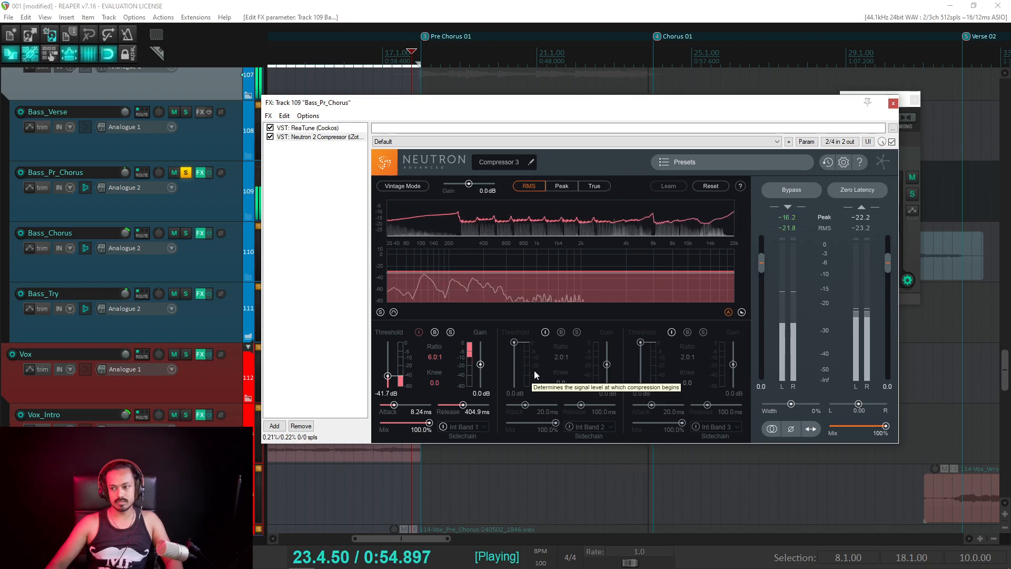
key(space)
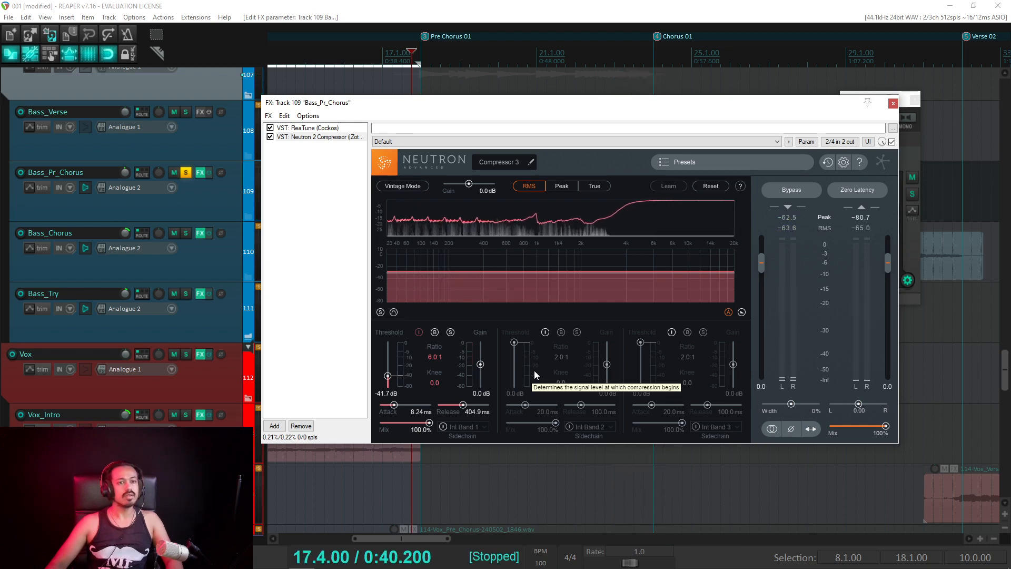
Step: Bypass the compressor and play the soloed bass from 17.4.00, watching the output meters of Ozone 8 on the master track
click(791, 191)
key(space)
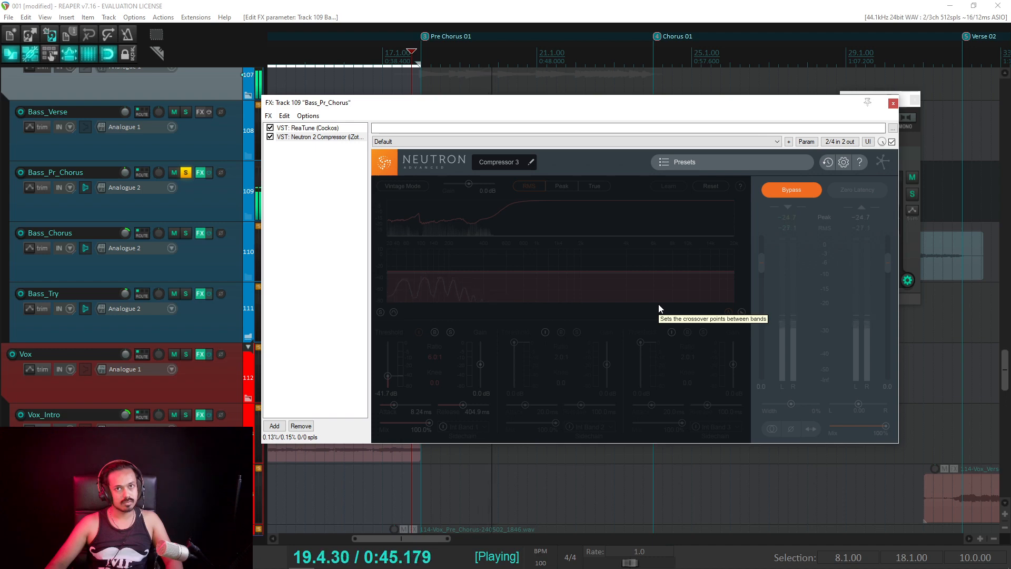
key(space)
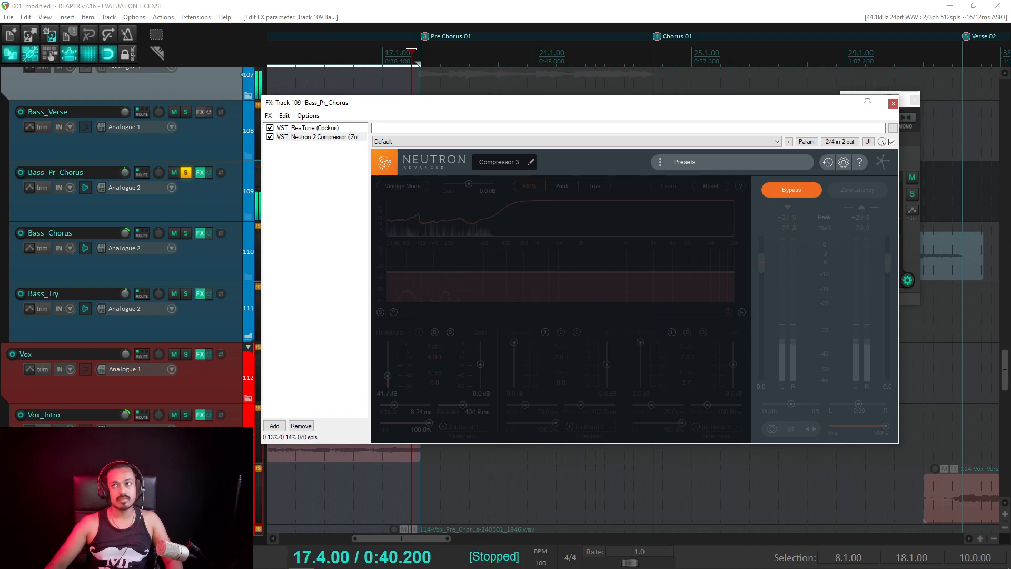
drag(113, 41, 526, 212)
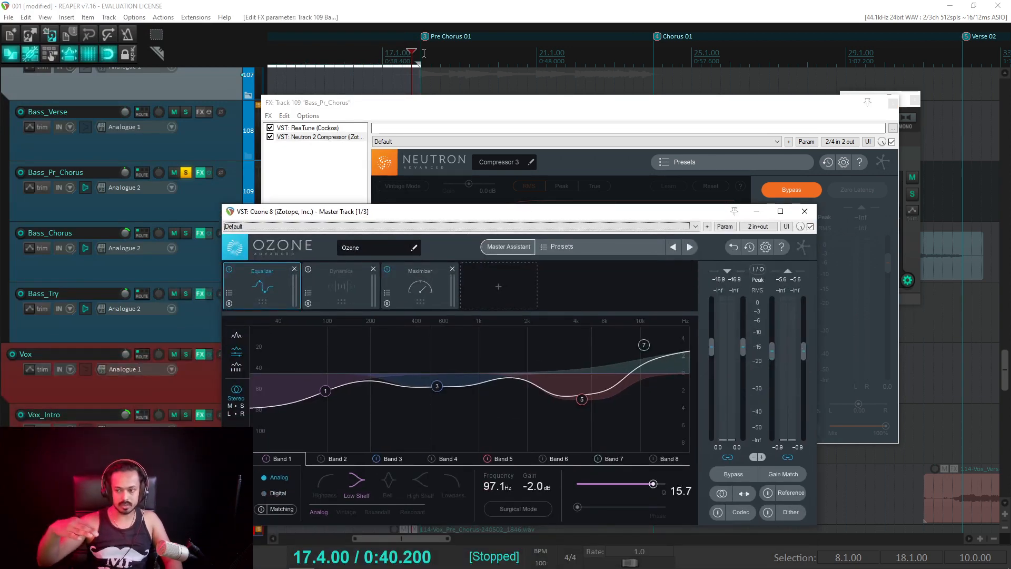
key(space)
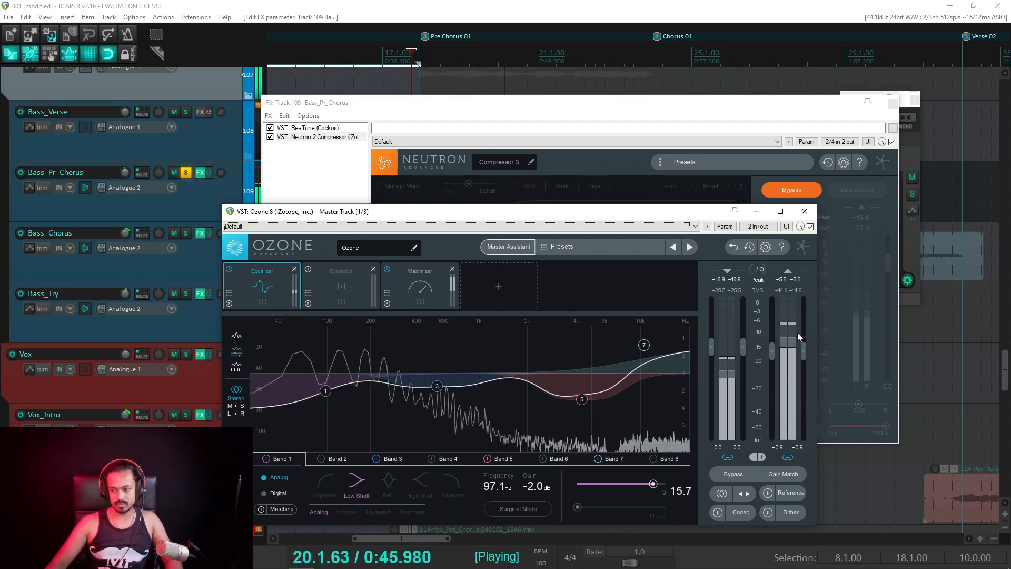
key(space)
Step: Reactivate the compressor and replay the bass, examining the Ozone 8 output meters for the compressed signal
click(797, 190)
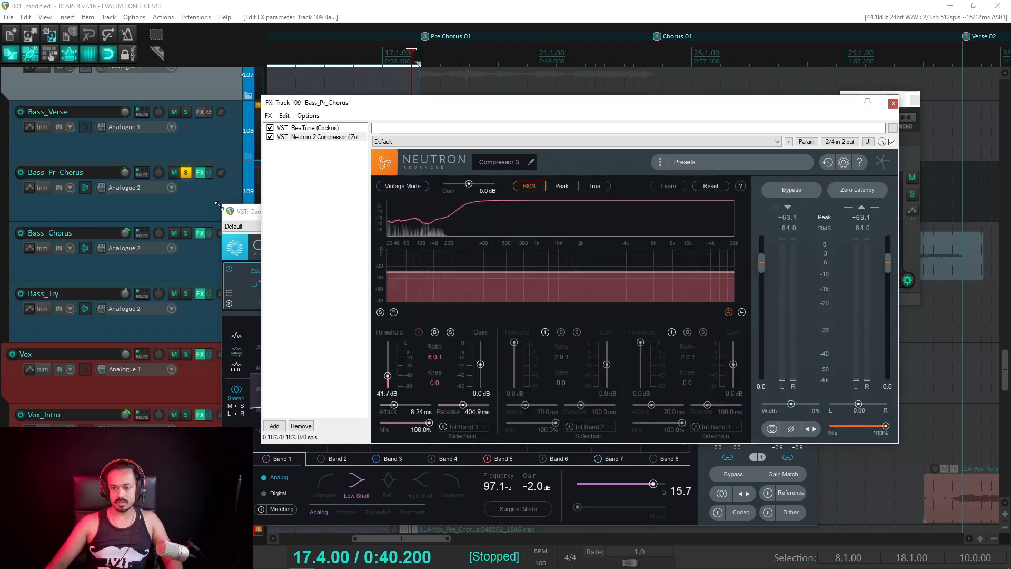
click(243, 213)
key(space)
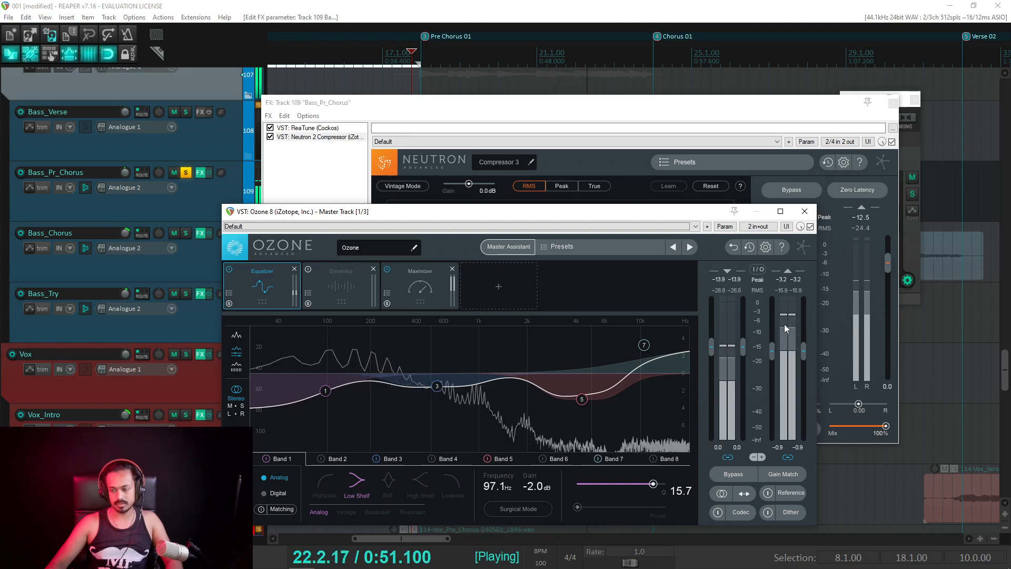
drag(521, 212, 775, 139)
key(space)
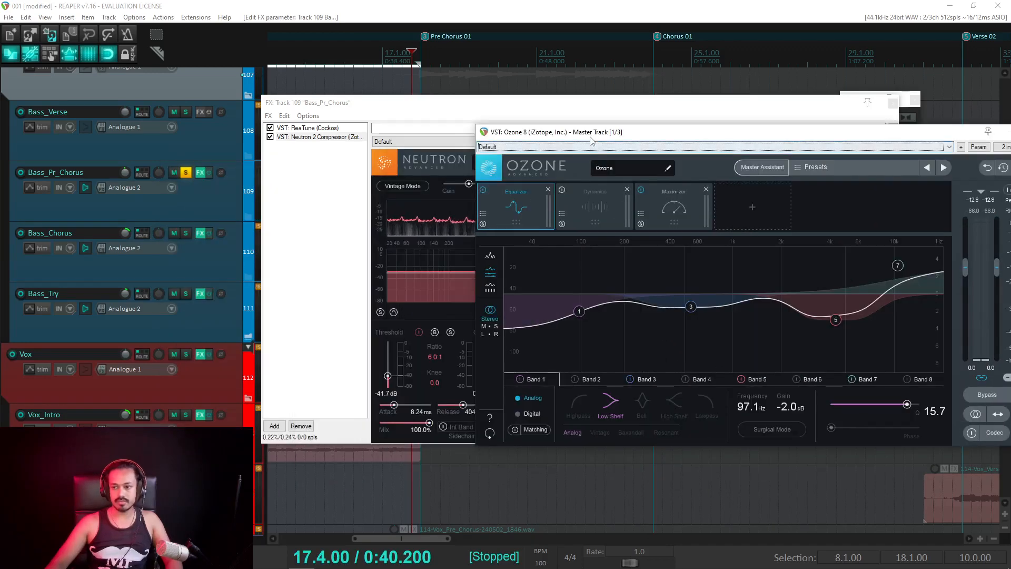
Step: Set the compressor's release to 5000 ms and play the bass while watching the Ozone 8 meters
drag(592, 136, 631, 415)
drag(461, 410, 515, 406)
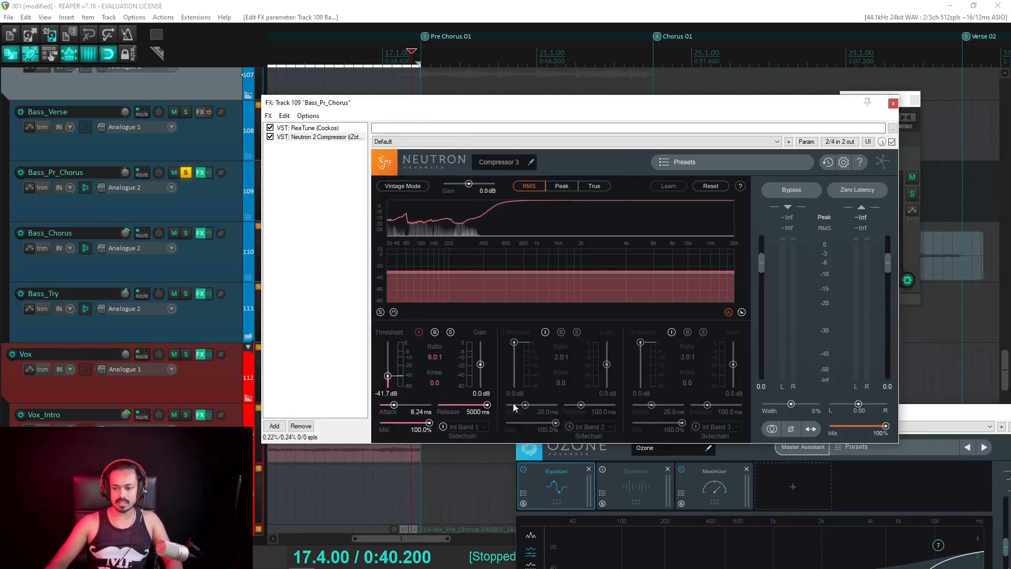
drag(923, 412, 609, 132)
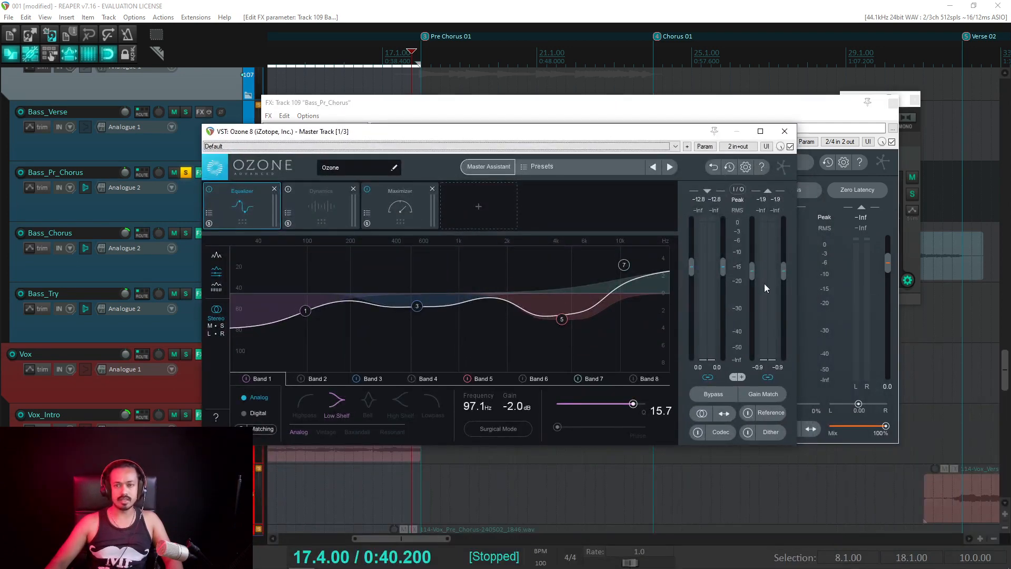
key(space)
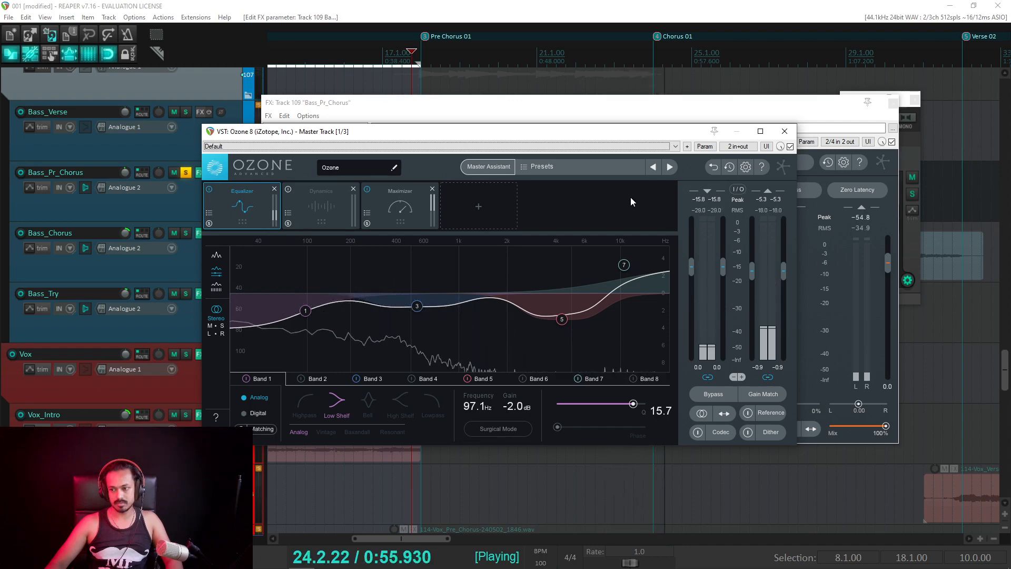
Step: Close the Ozone 8 window, set the compressor's release to 295 ms and audition the soloed bass from 17.4.00
drag(451, 137, 575, 351)
key(Escape)
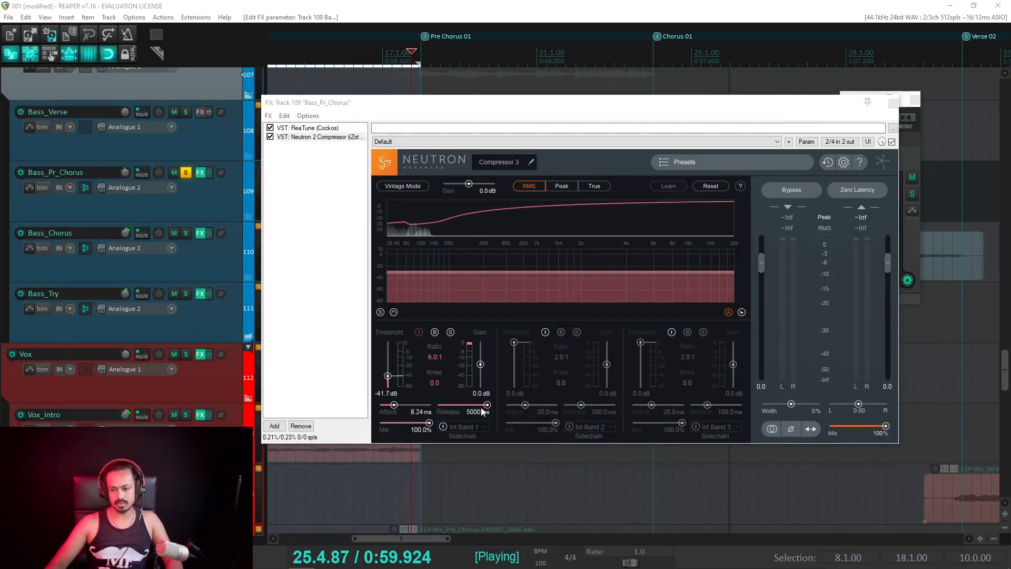
drag(485, 404, 461, 406)
key(space)
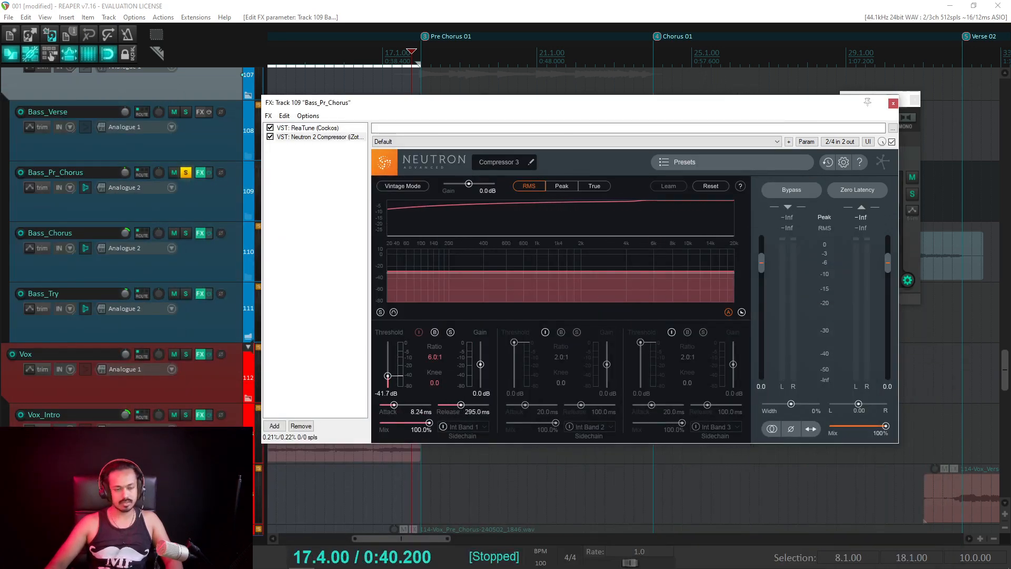
drag(0, 180, 0, 150)
key(space)
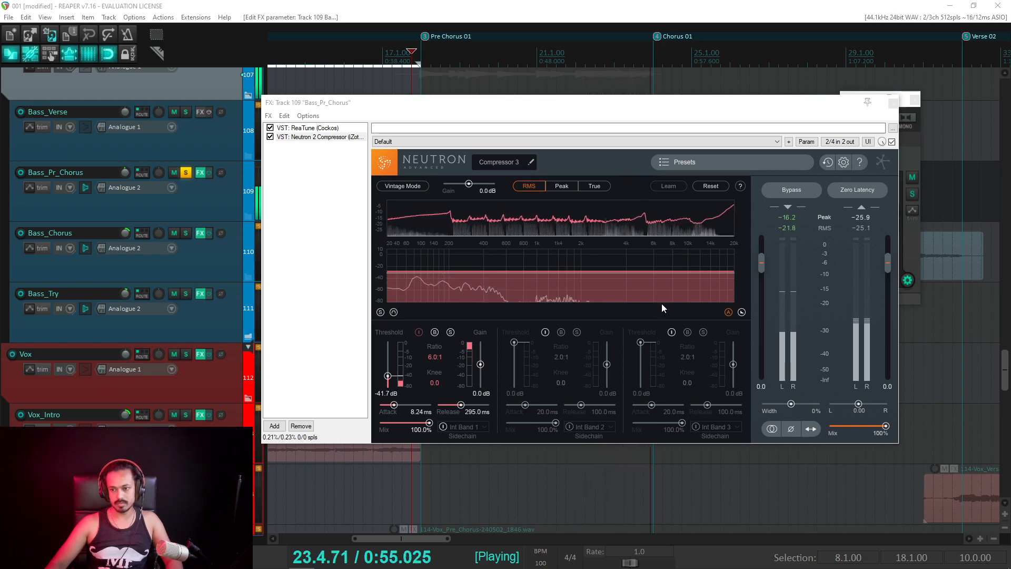
key(space)
Step: Close the Bass_Pr_Chorus effects window, unsolo the track and play the full mix from 17.4.00
click(894, 103)
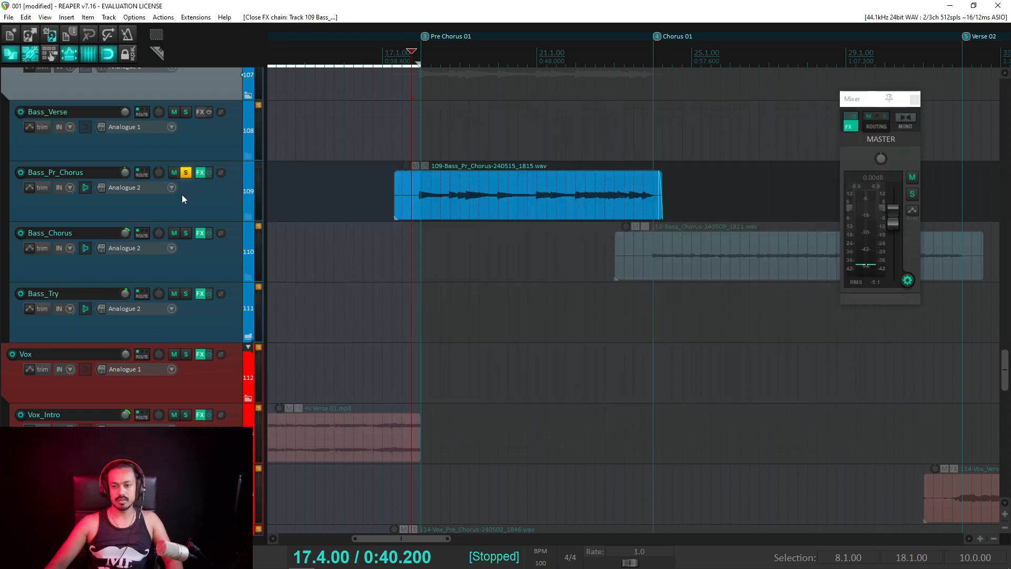
click(186, 172)
key(space)
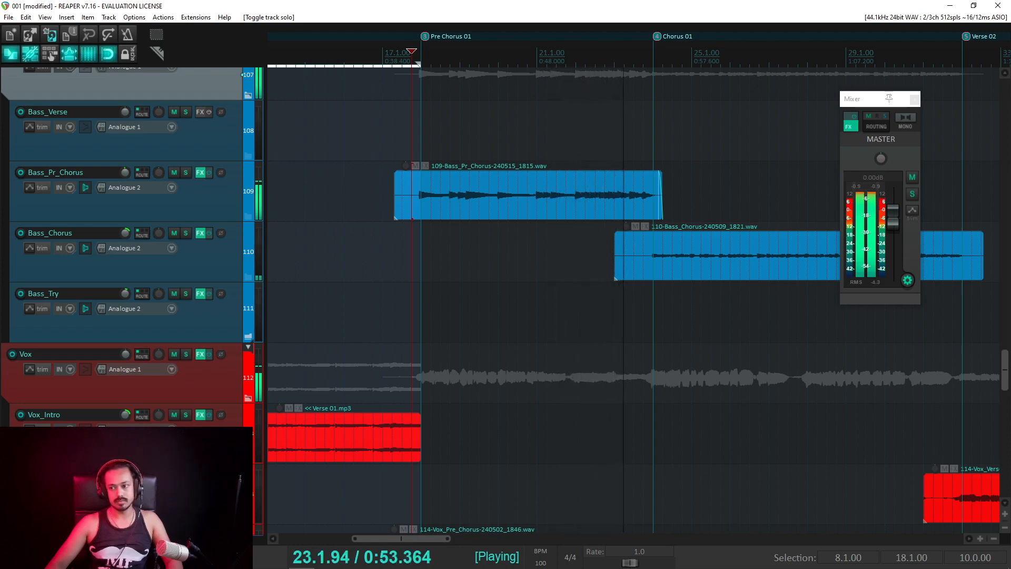
Step: Reopen the Bass_Pr_Chorus compressor without loading a preset, set its makeup gain to 1 dB and play the mix
click(200, 173)
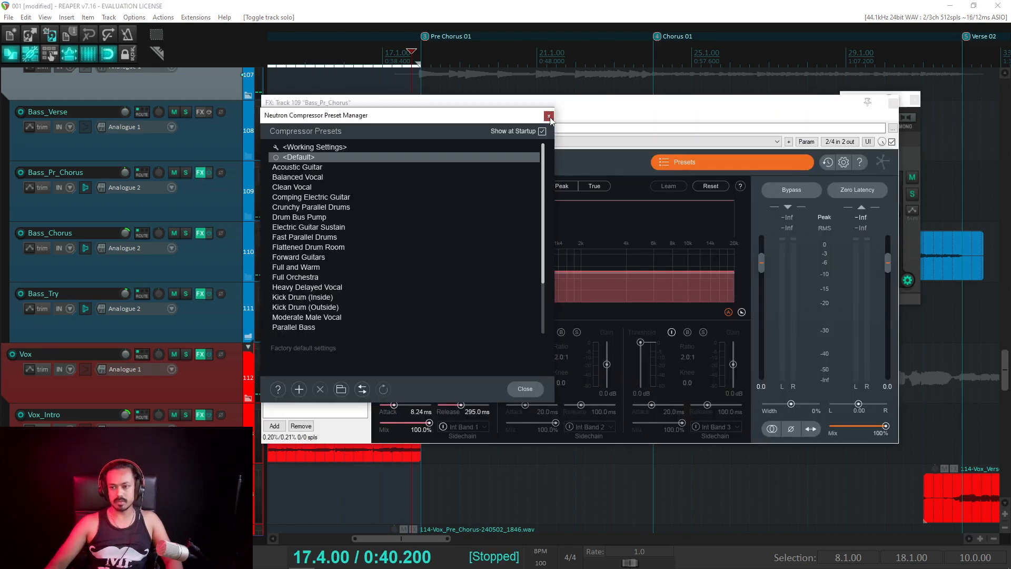
click(549, 114)
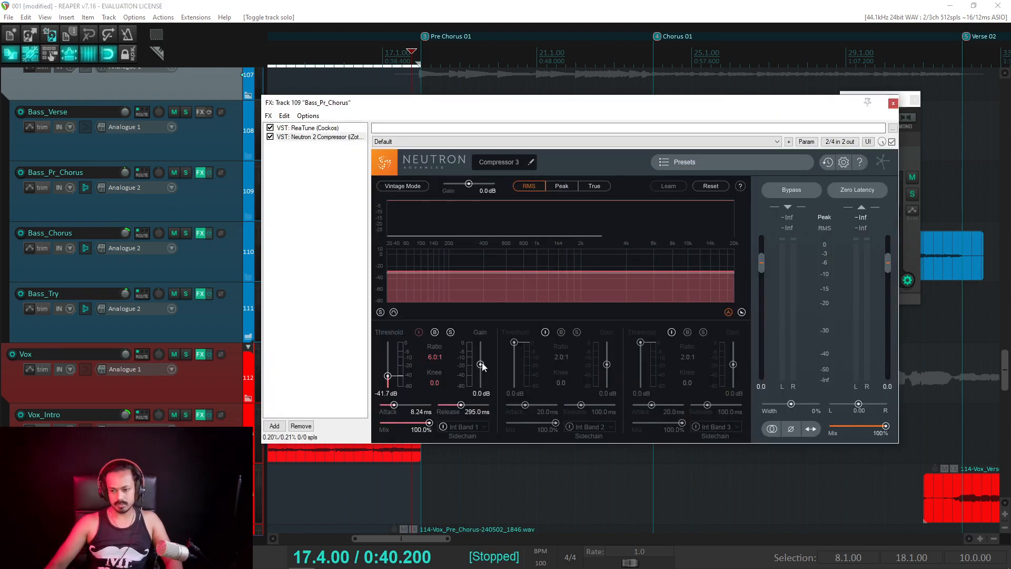
click(482, 394)
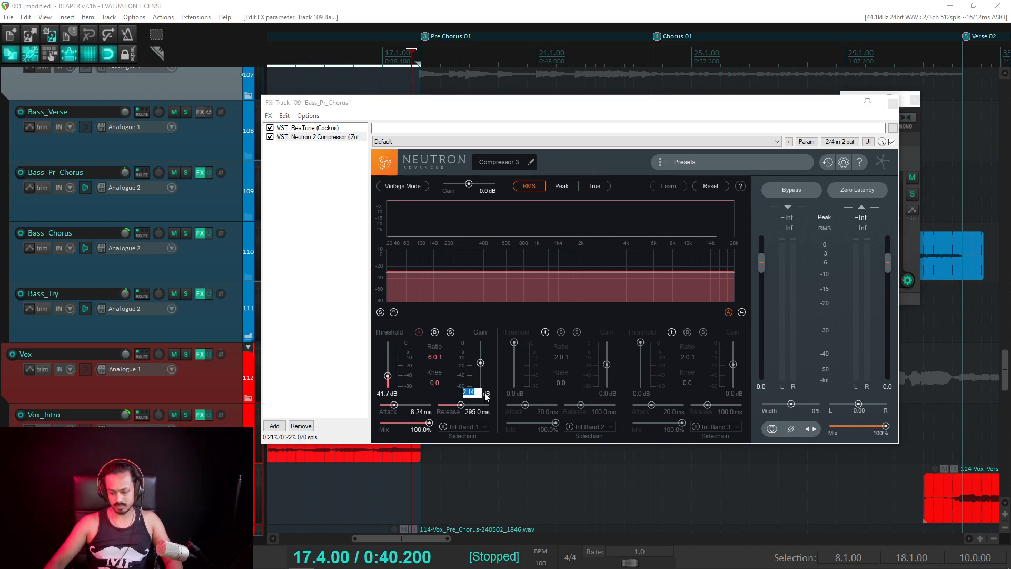
text(1)
key(Return)
key(space)
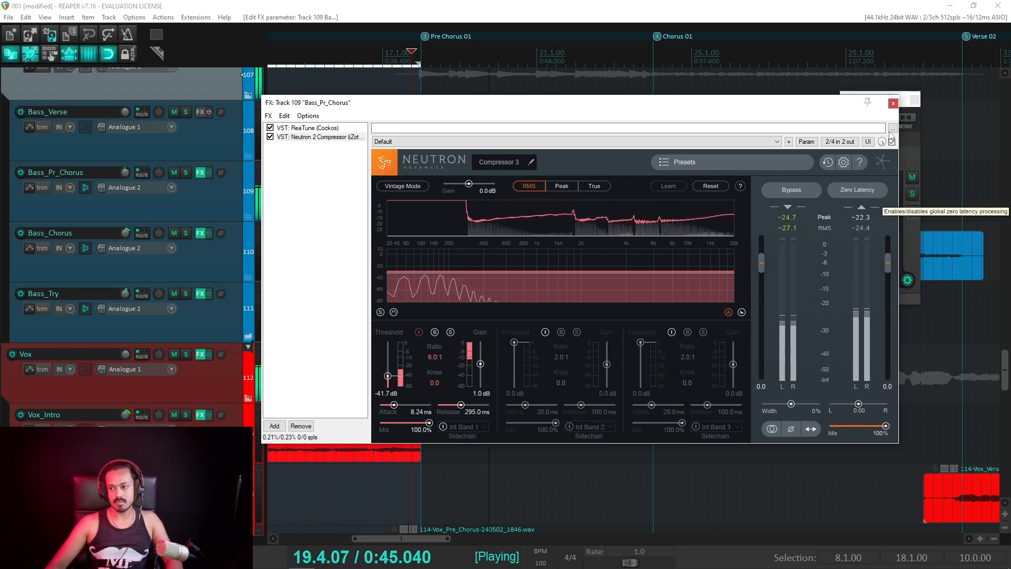
Step: Close the bass compressor and examine the playing mix in Tonal Balance Control on the master track
click(894, 103)
click(849, 128)
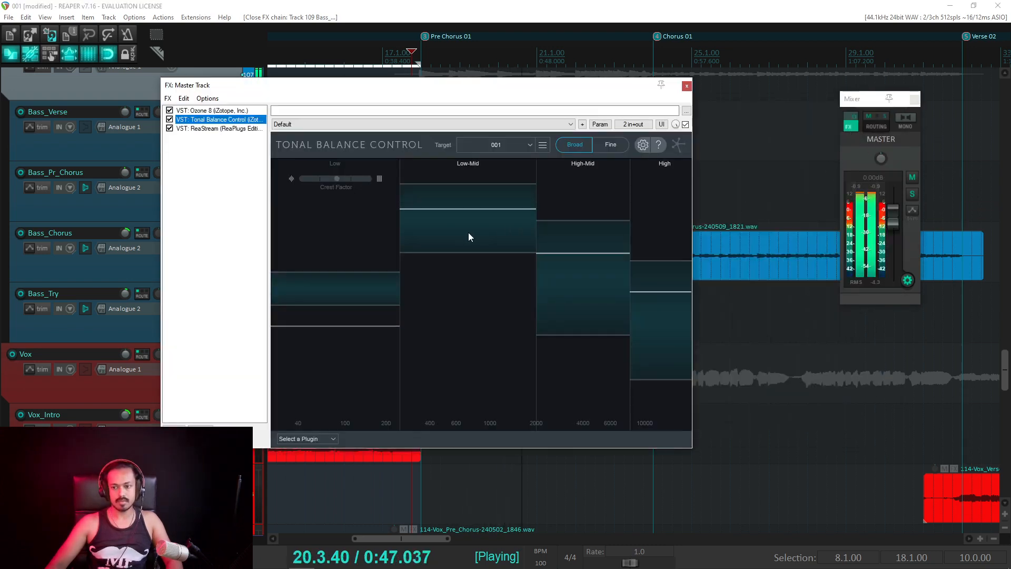
drag(416, 92, 626, 195)
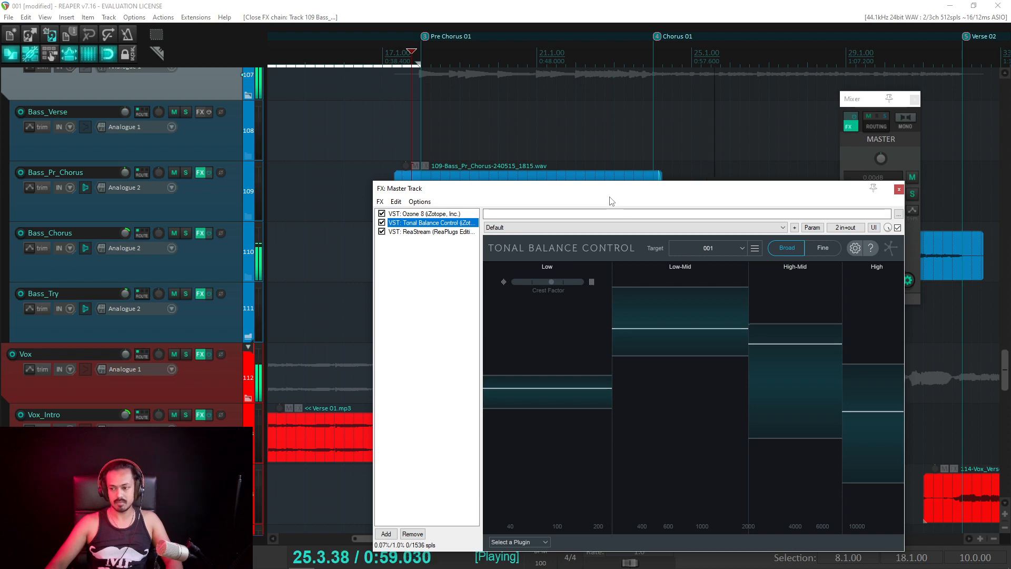
key(space)
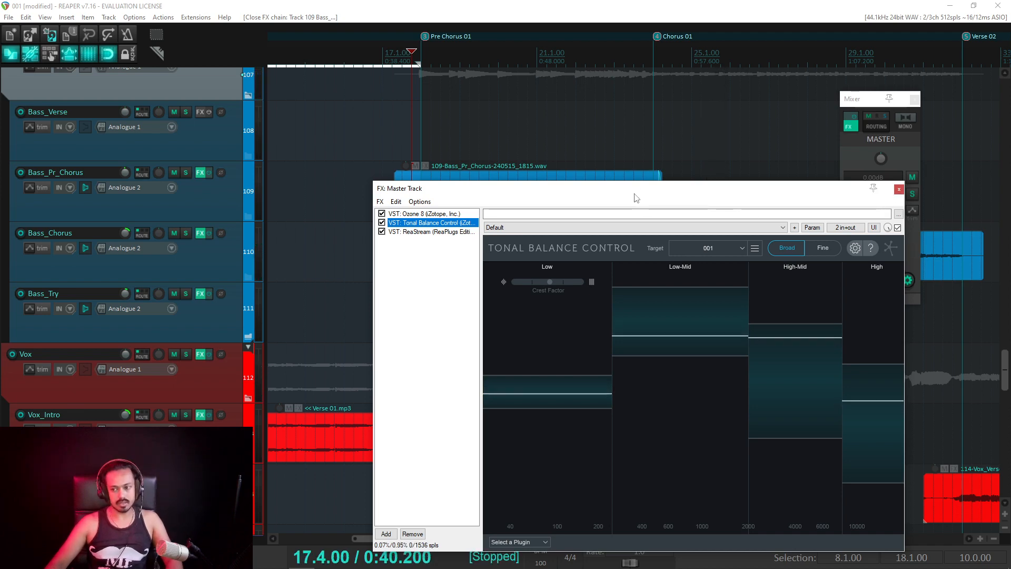
drag(637, 198, 605, 154)
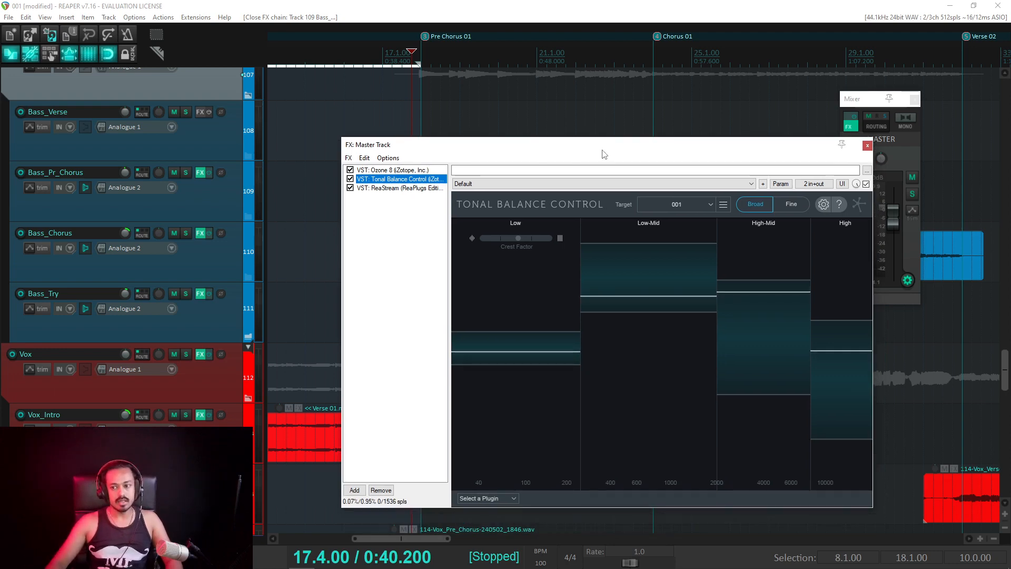
Step: Move the master effects window off the bass items, open the Bass_Pr_Chorus compressor for a check without loading a preset, and close it
drag(604, 153, 631, 268)
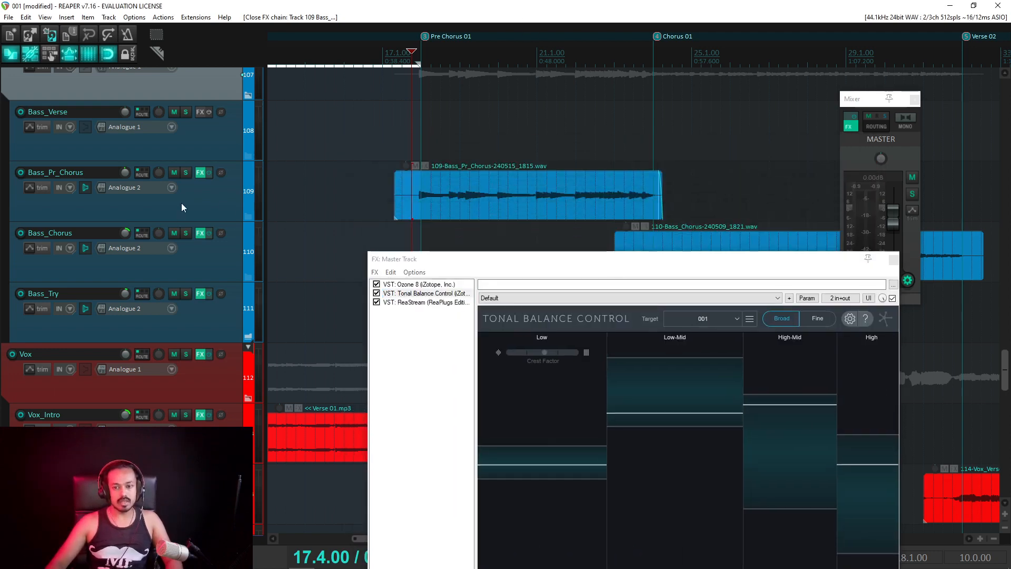
click(200, 172)
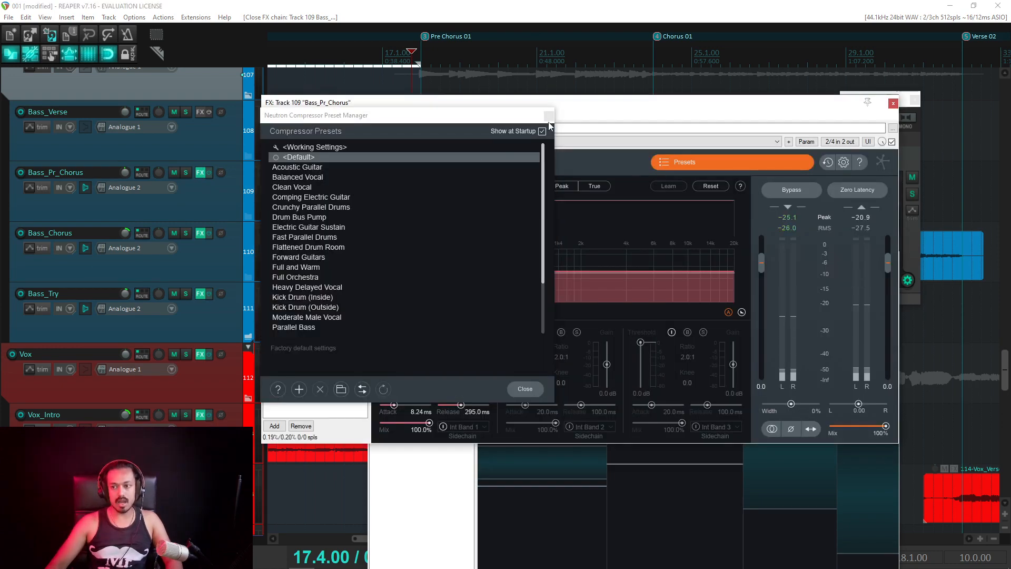
click(549, 117)
click(894, 103)
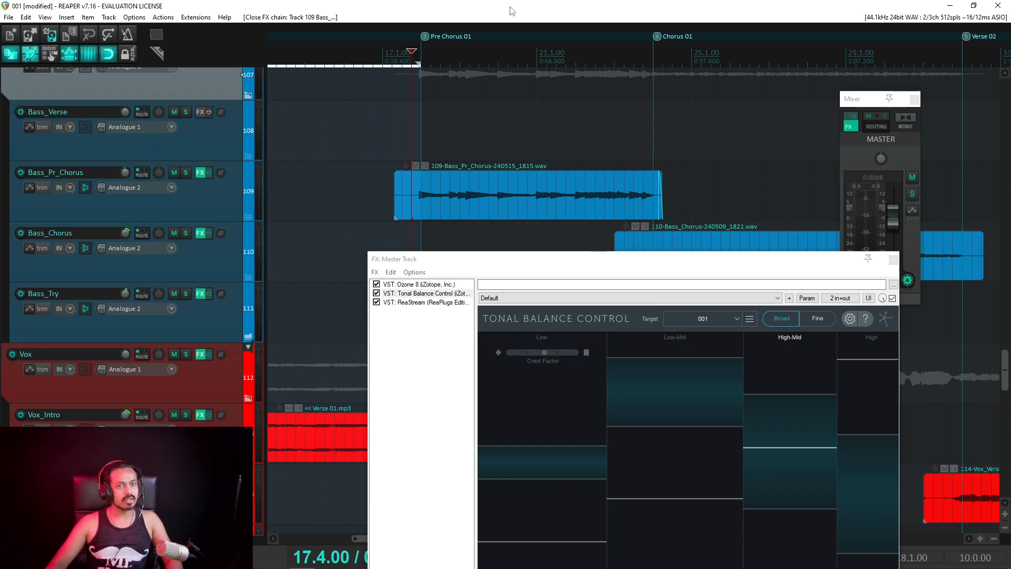
Step: Play the mix from 17.4.00, examine it in Tonal Balance Control through Chorus 01 and close the master effects window
key(space)
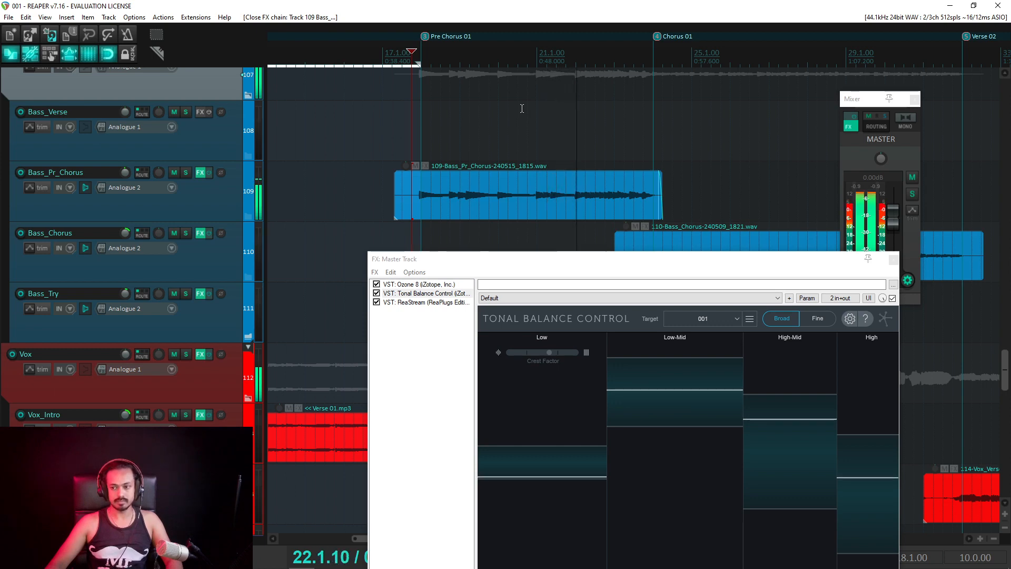
drag(645, 263, 585, 144)
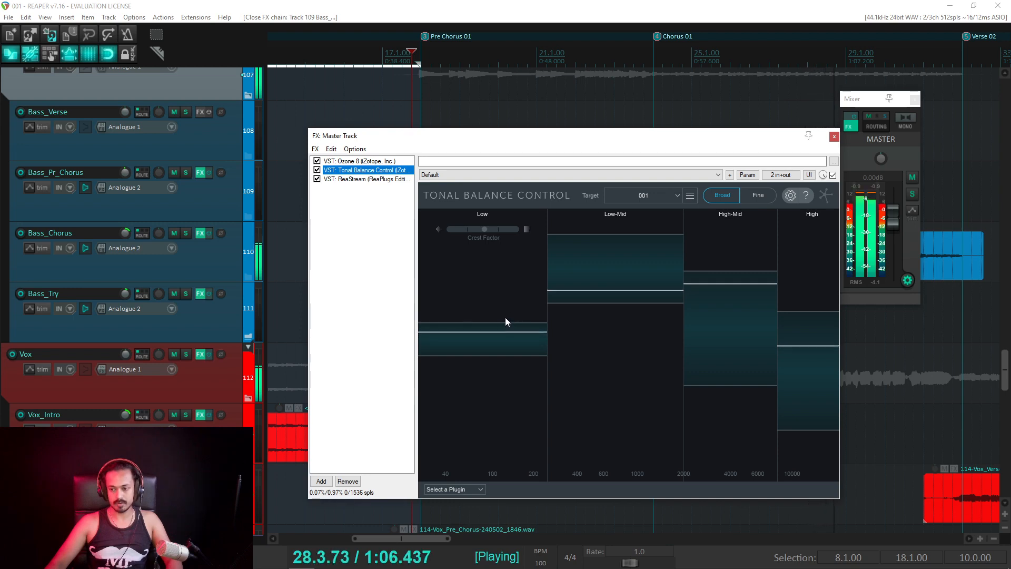
drag(727, 138, 423, 63)
scroll(604, 174, down, 3)
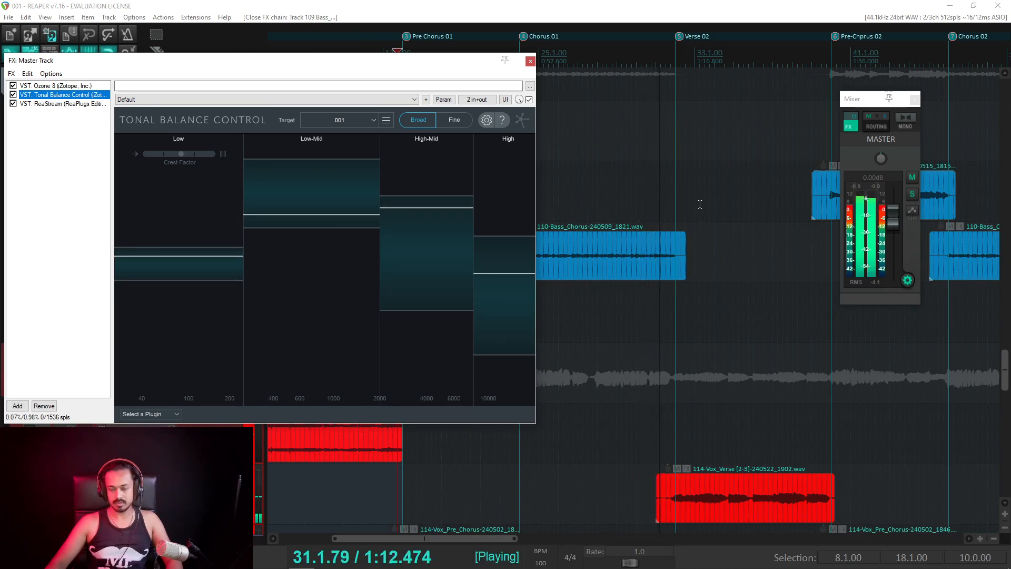
click(531, 62)
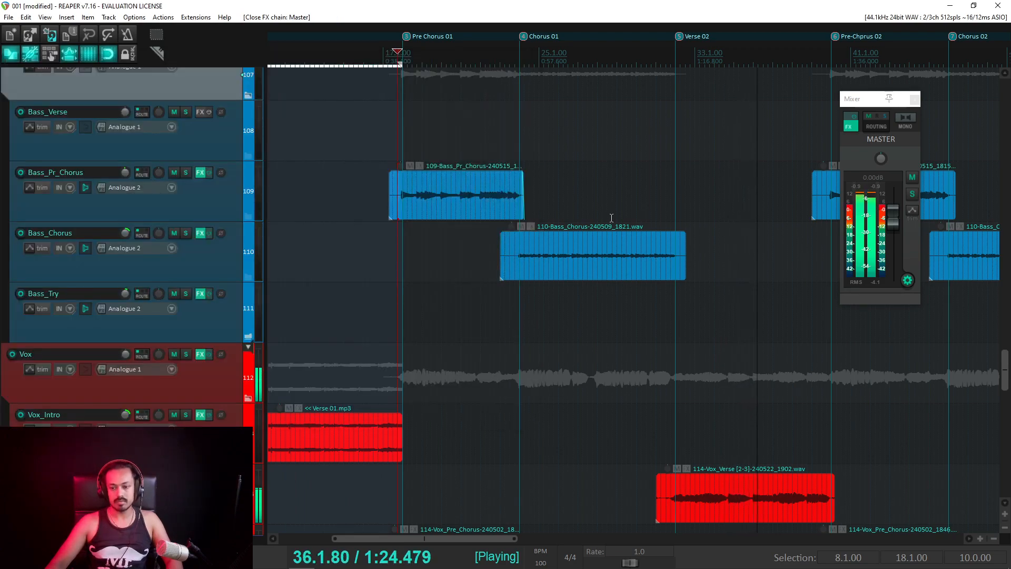
Step: Stop playback and audition the full mix from within Verse 02
scroll(611, 218, down, 1)
key(space)
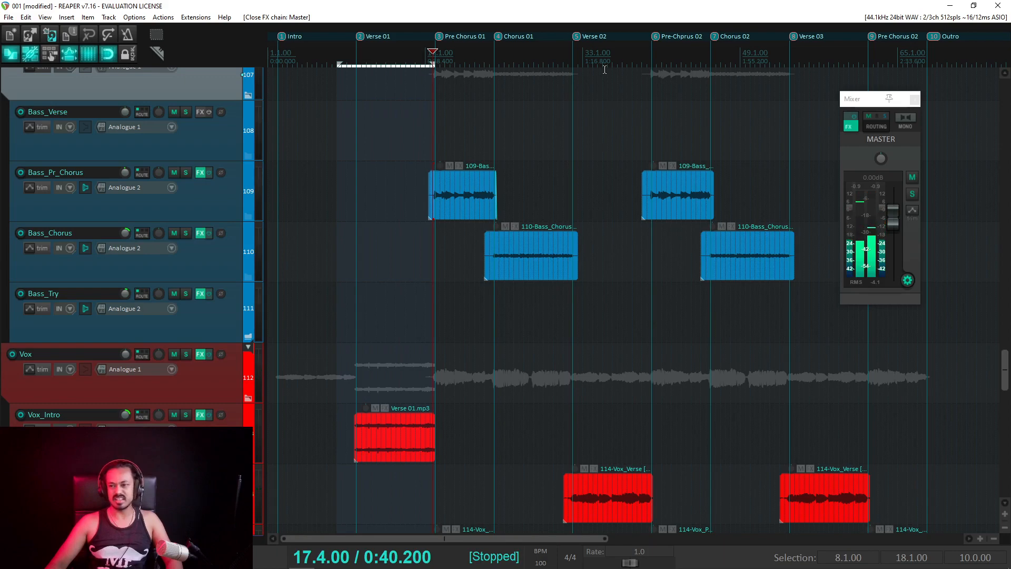
scroll(606, 66, up, 2)
key(space)
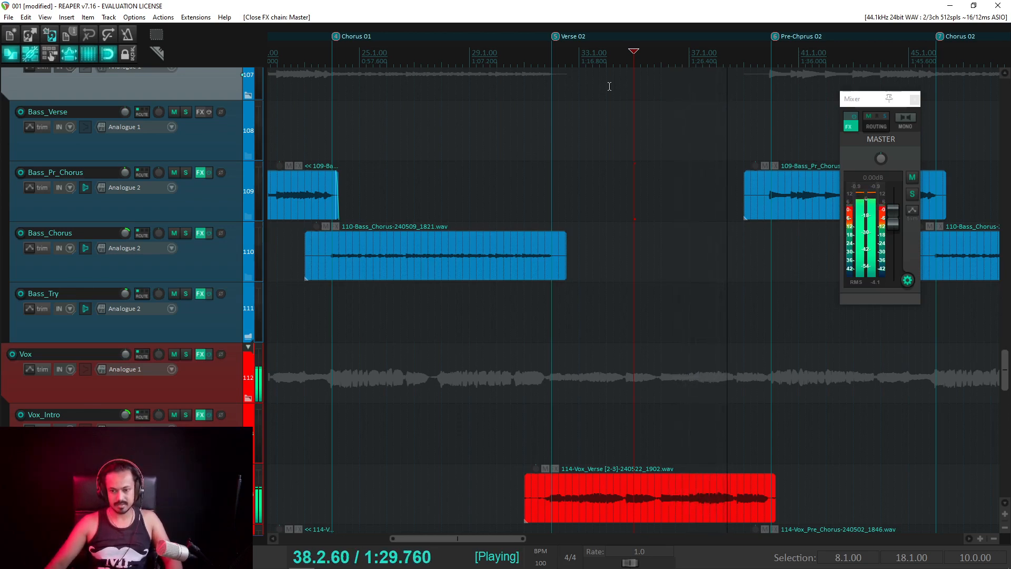
Step: Audition the mix from 39.1.00 leading into Pre-Chorus 02 and stop playback
scroll(554, 210, down, 3)
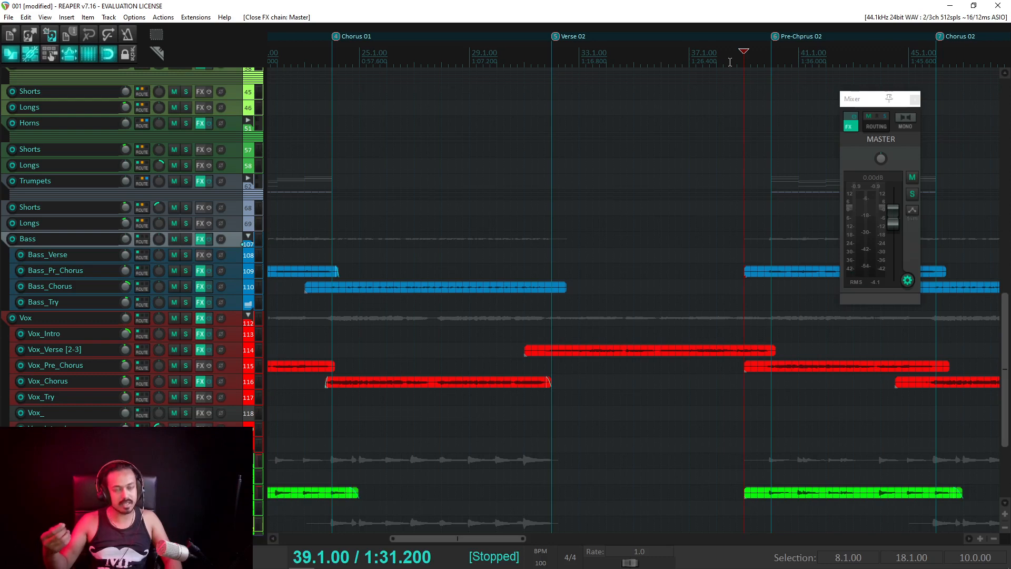
key(space)
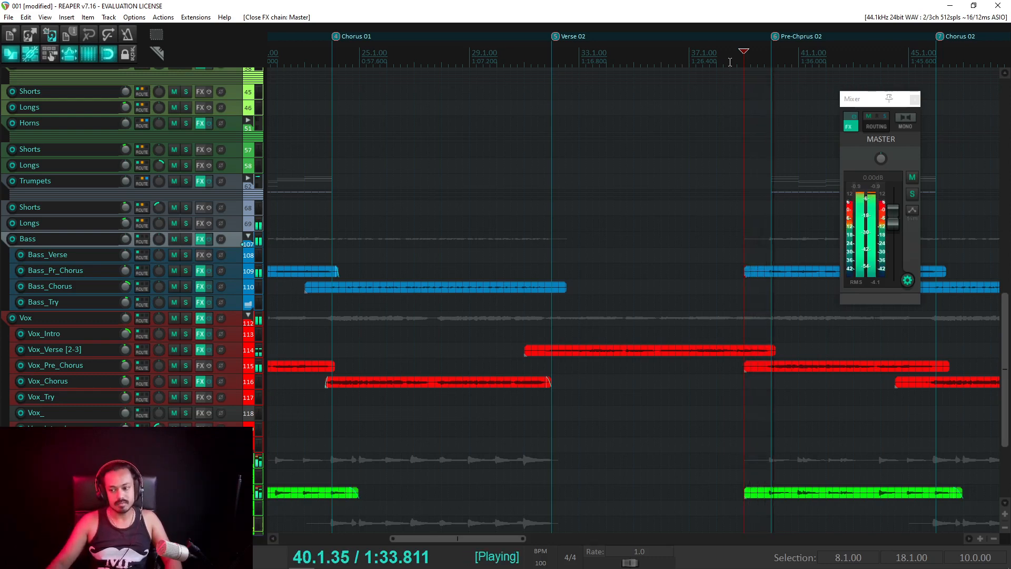
scroll(655, 228, down, 2)
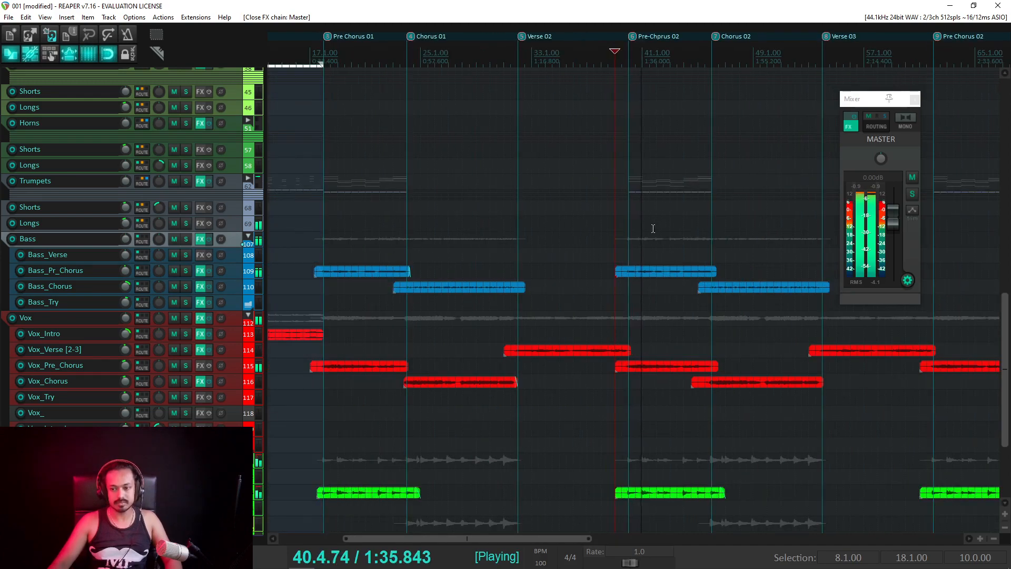
key(space)
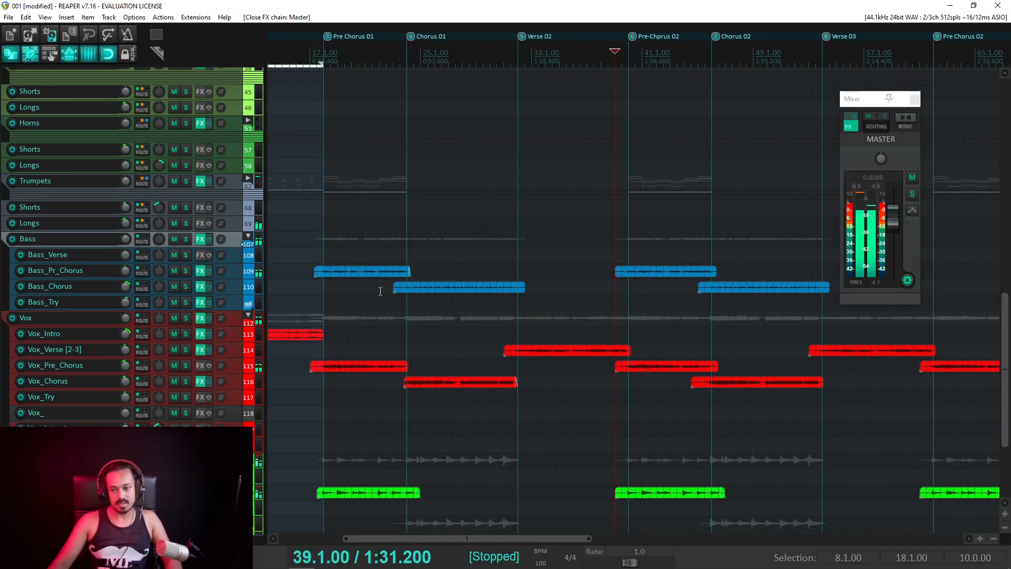
scroll(327, 333, down, 1)
scroll(124, 313, down, 5)
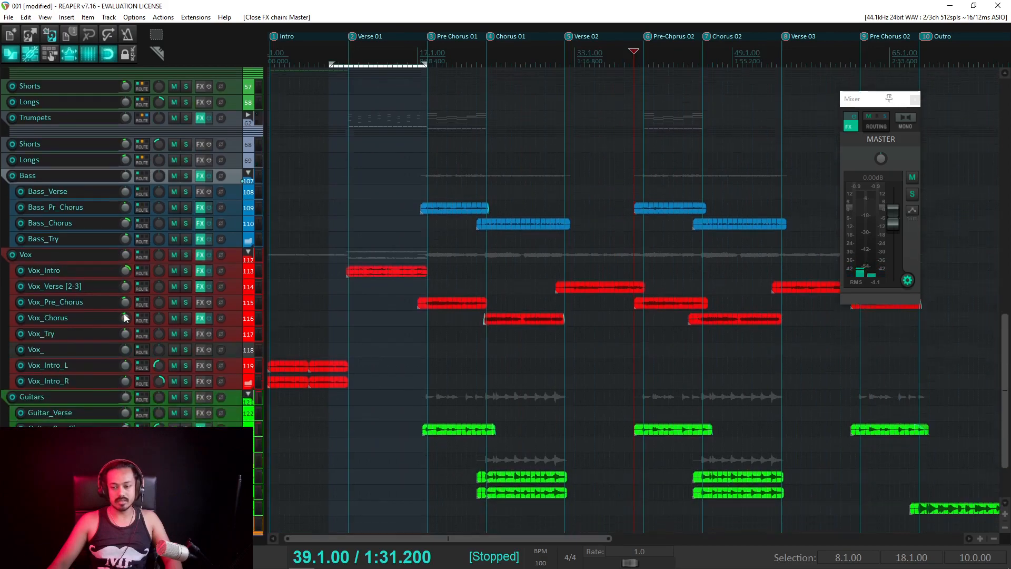
click(965, 558)
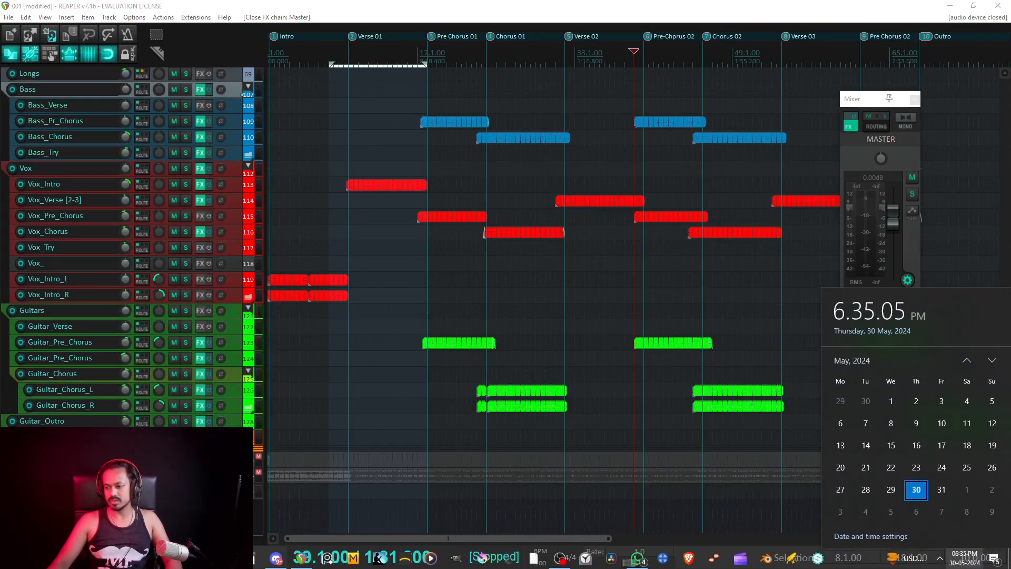
click(964, 557)
click(512, 12)
Step: Set the play position to 24.1.00, solo the full-length audio track below the guitar tracks and play it over Chorus 01
click(186, 490)
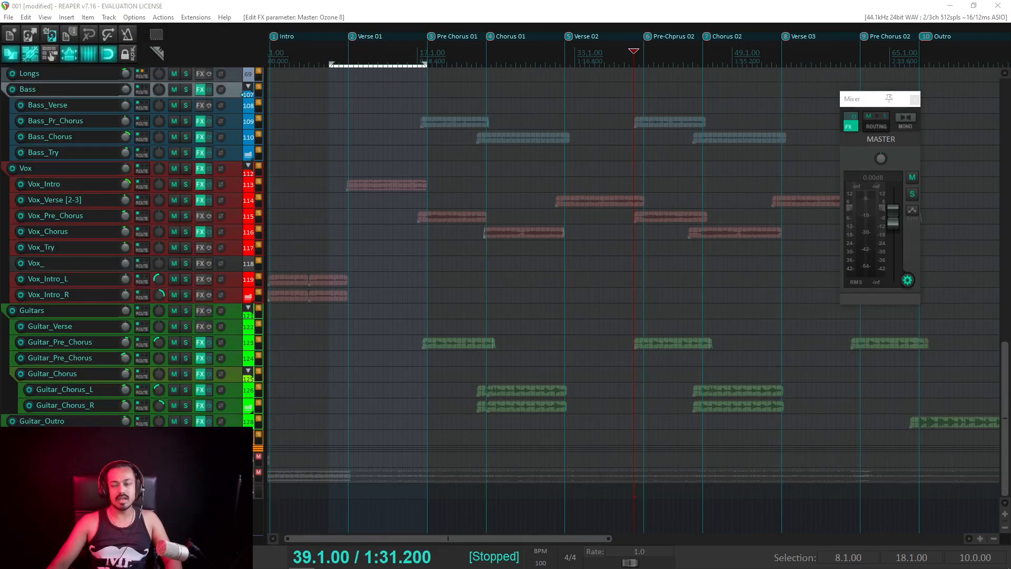
click(481, 72)
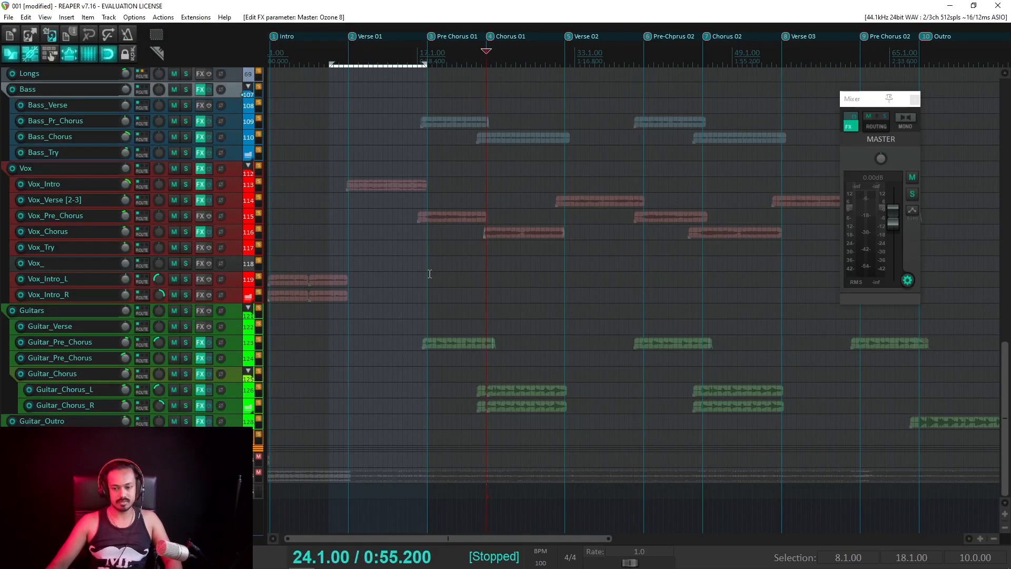
click(186, 491)
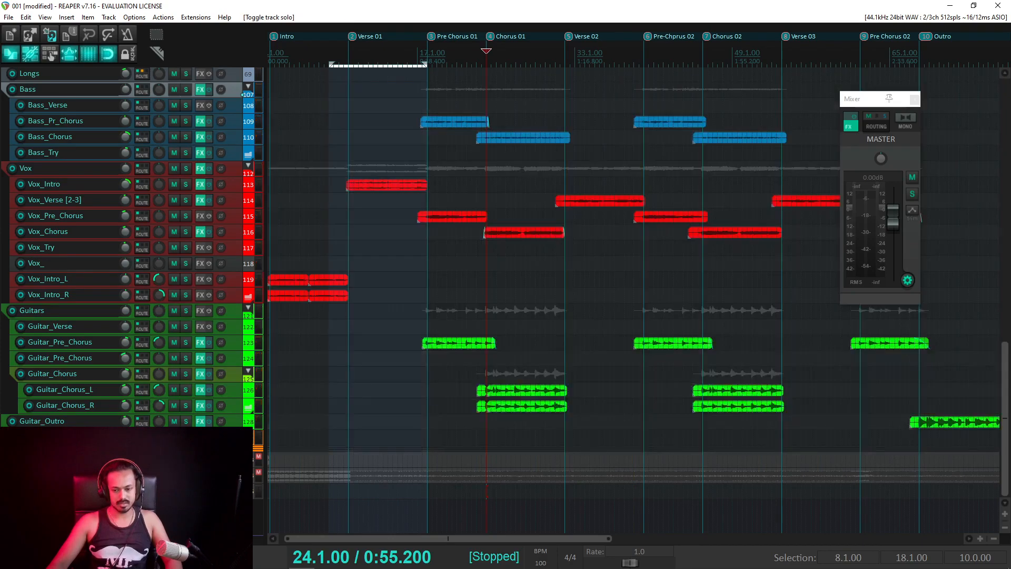
click(186, 475)
key(space)
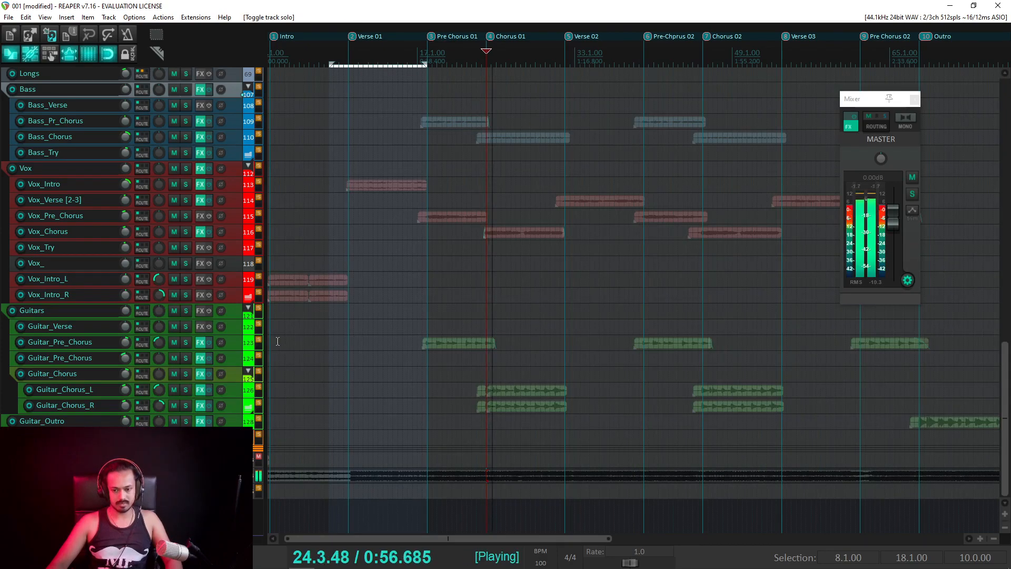
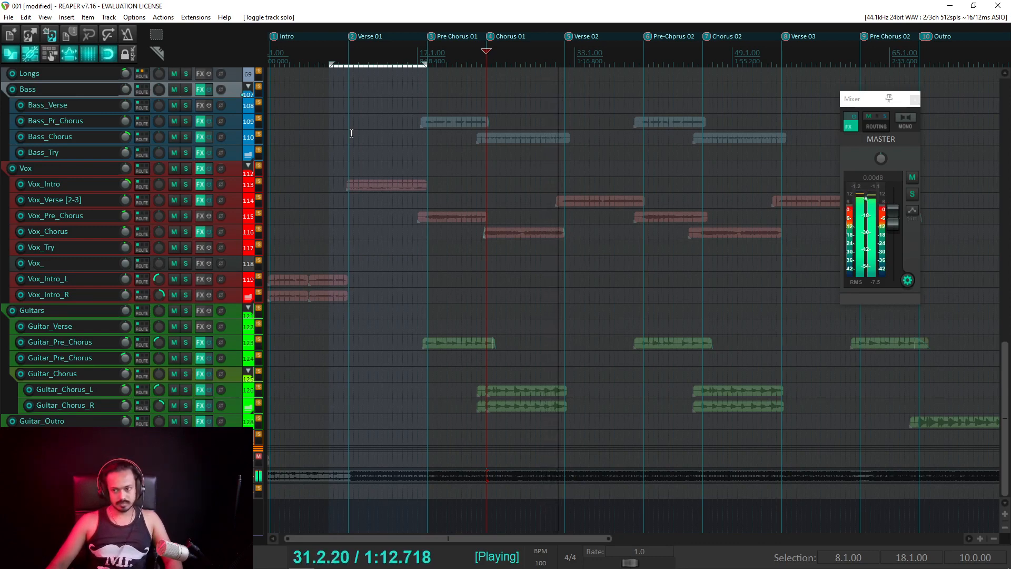
Step: Audition the soloed full-length track from Verse 01, stop, return the play position to 24.1.00 and unsolo the track
click(352, 86)
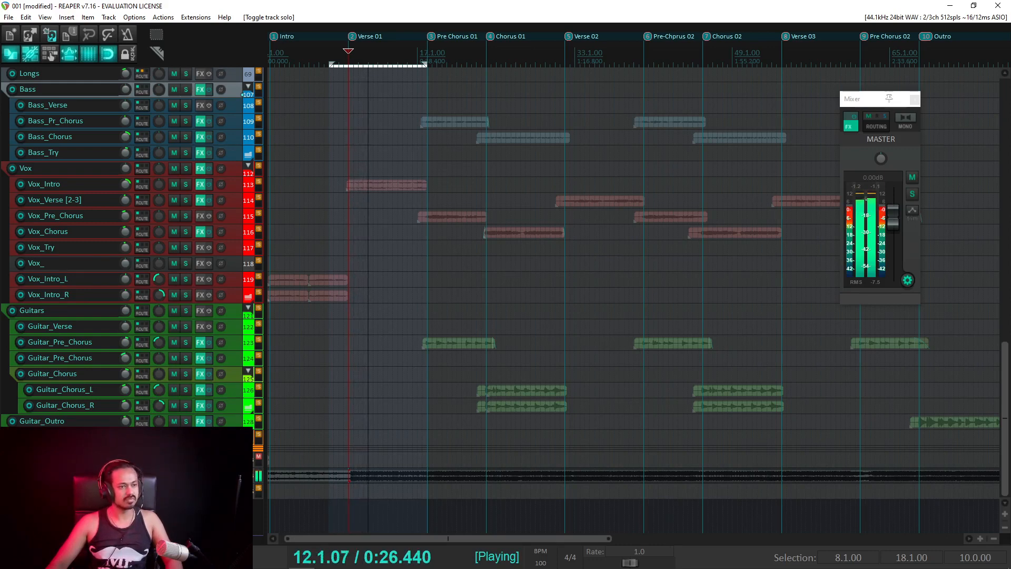
key(Escape)
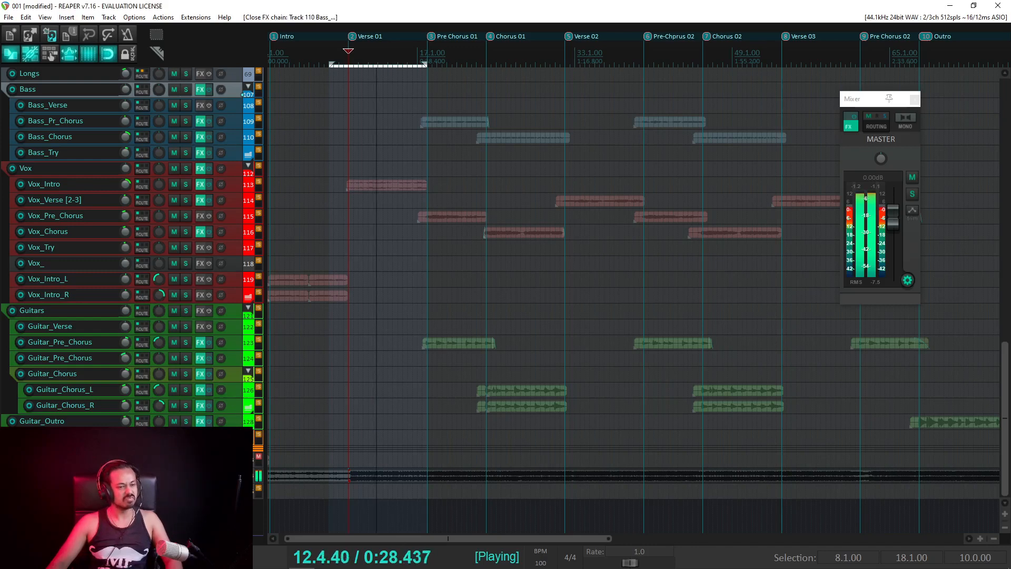
mouse_move(852, 129)
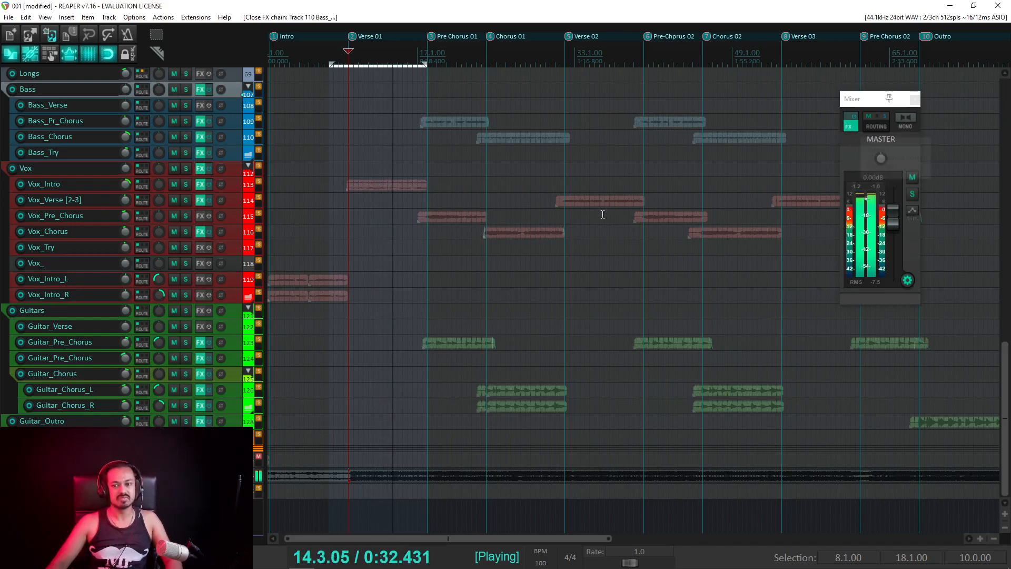
key(space)
click(487, 54)
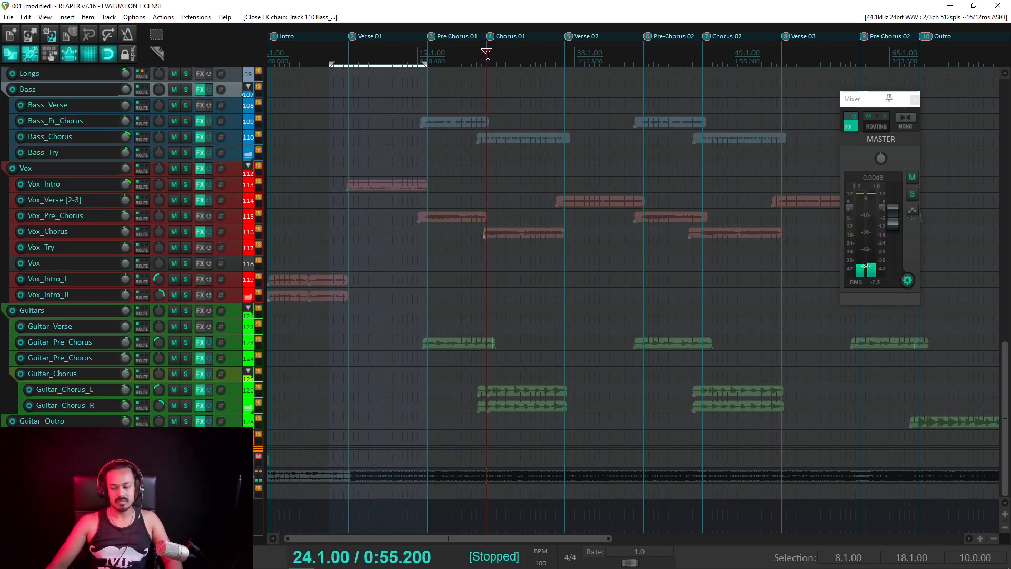
click(186, 475)
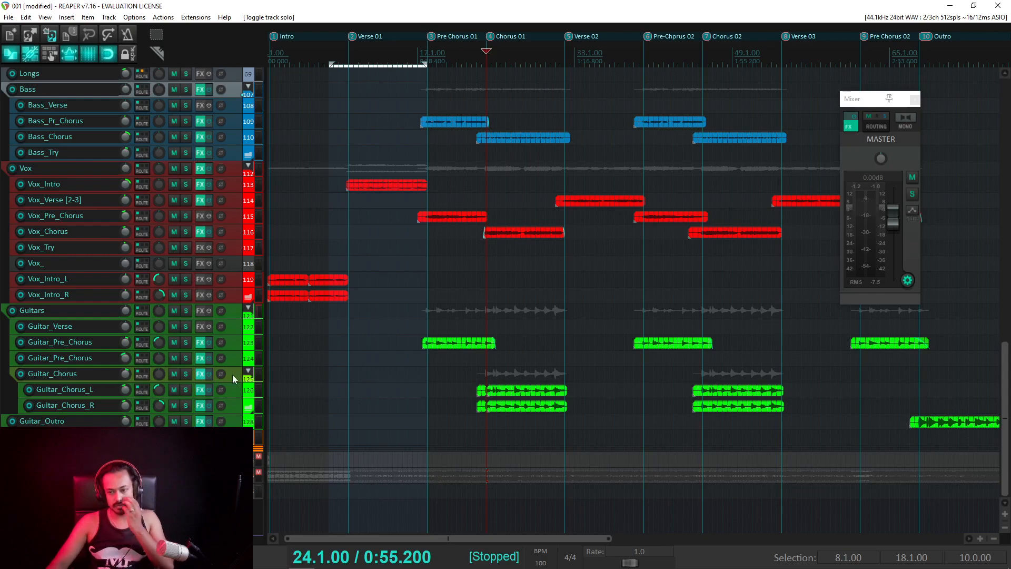
Step: Open the Neutron 2 Equalizers of Guitar_Chorus and Vox_Chorus and arrange their windows so both EQ curves are visible
key(f)
drag(327, 128, 785, 317)
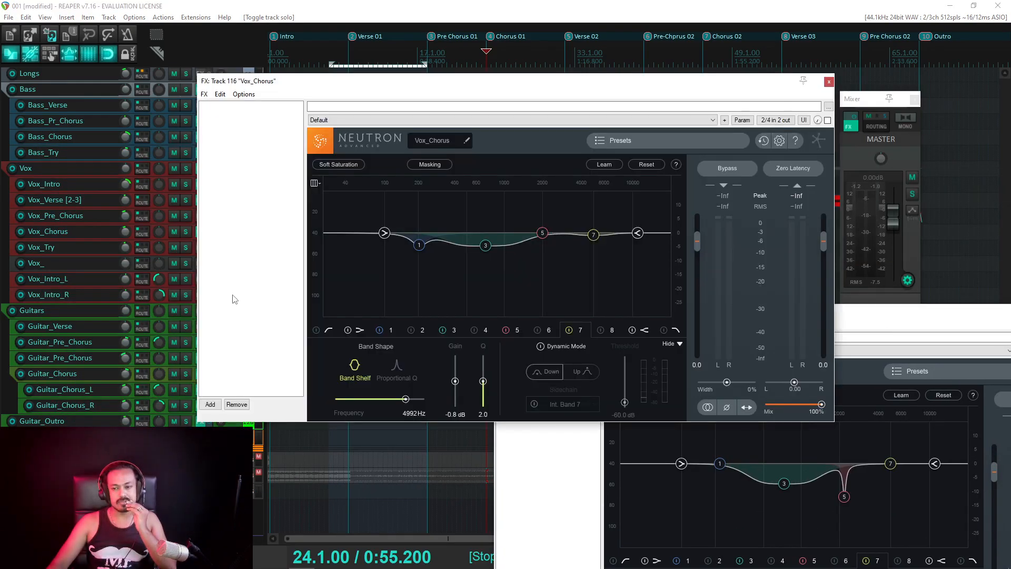
click(201, 232)
drag(356, 85, 183, 70)
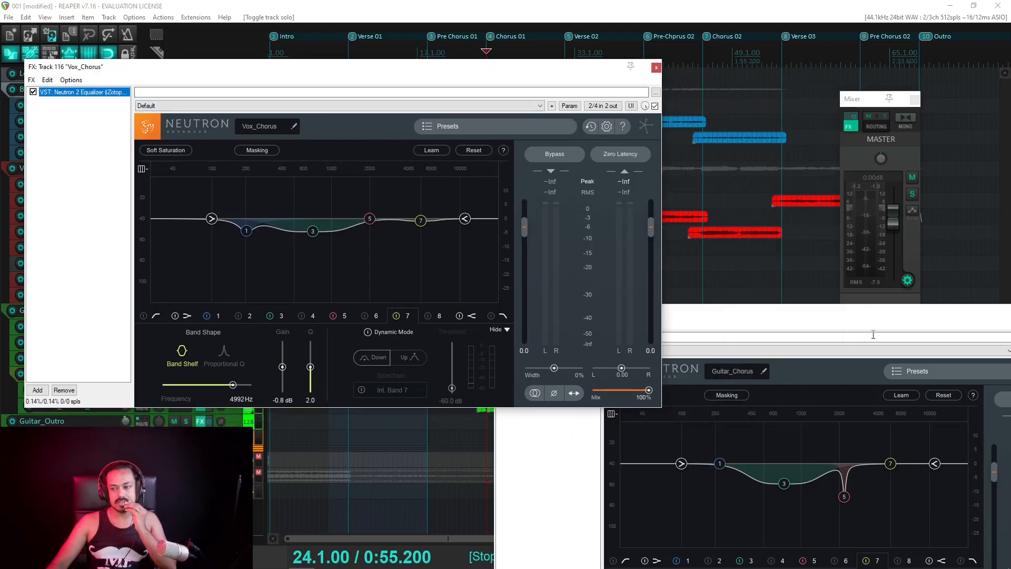
drag(820, 322, 728, 162)
Step: Play Chorus 01 from 24.1.00 to compare the vocal and guitar EQ spectra, then stop and close both effects windows
key(space)
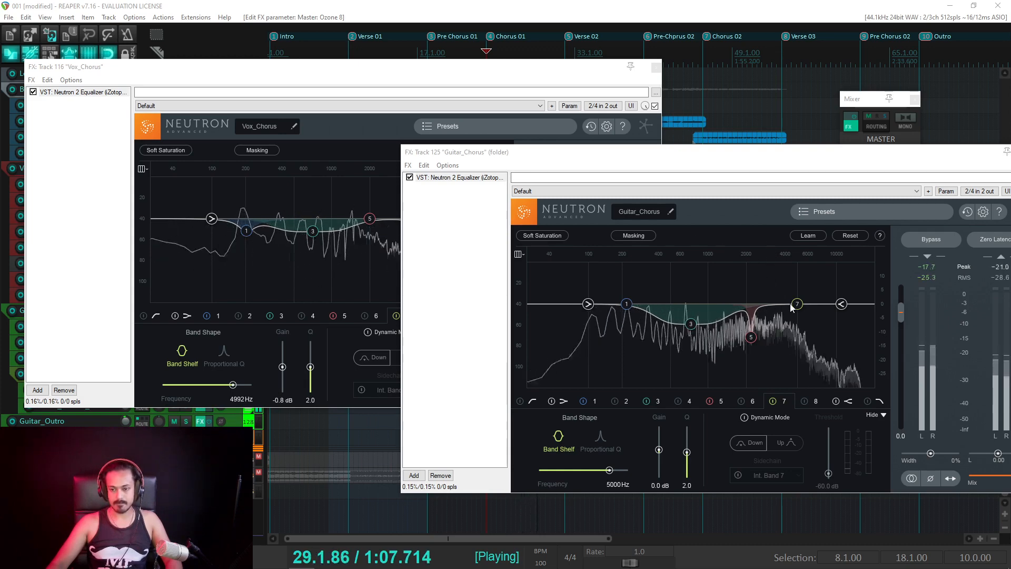
key(space)
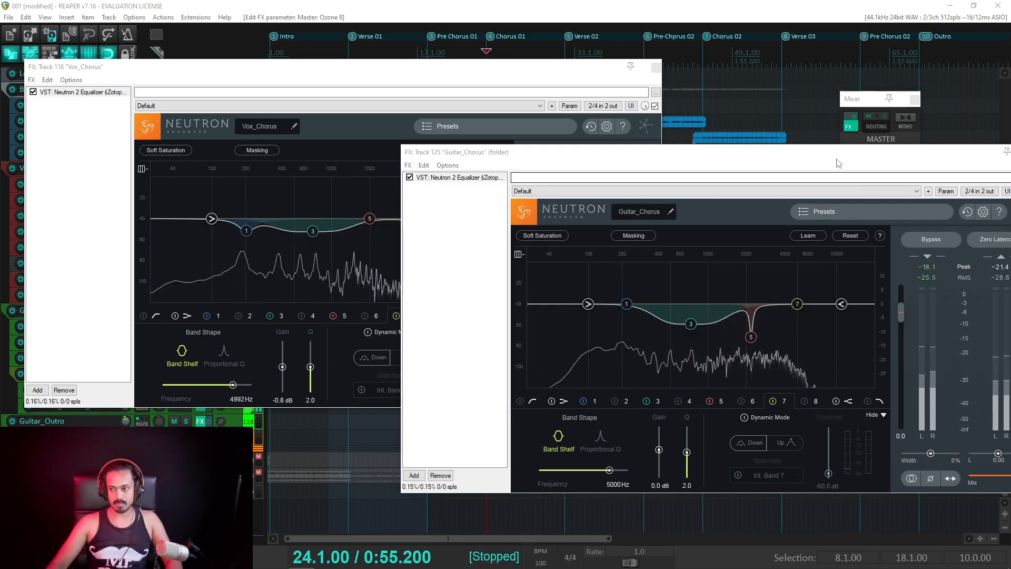
drag(953, 153, 694, 128)
click(776, 128)
click(657, 68)
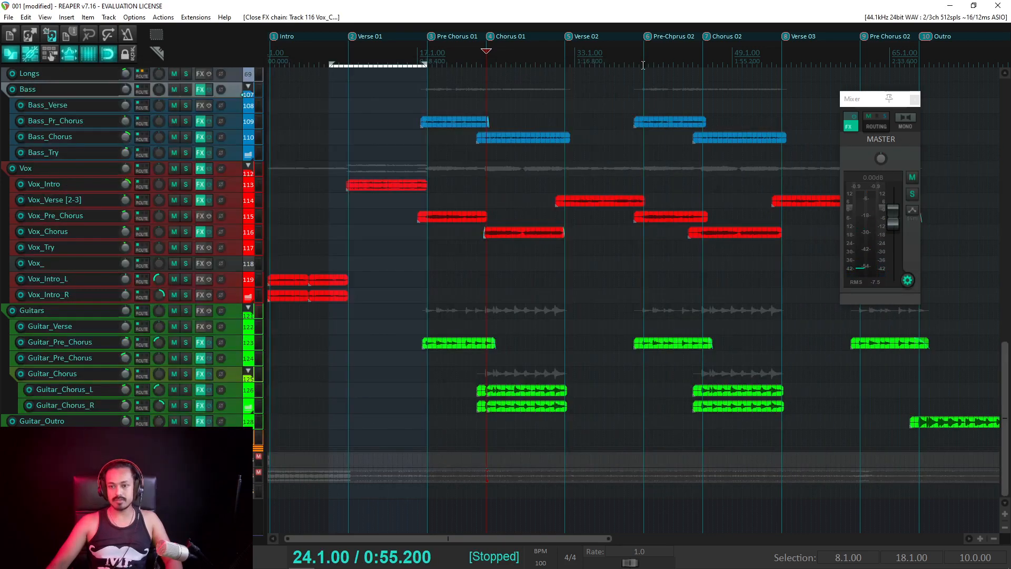
Step: Set the play position to 24.1.00 and open Superior Drummer 3 on the SD3 track
scroll(147, 226, up, 5)
scroll(147, 226, up, 15)
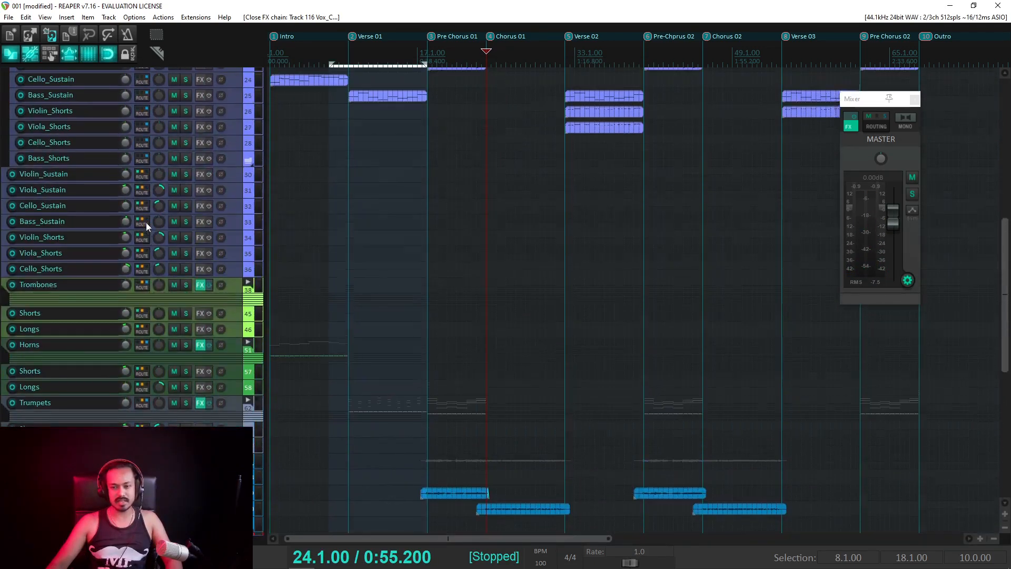
scroll(157, 219, up, 2)
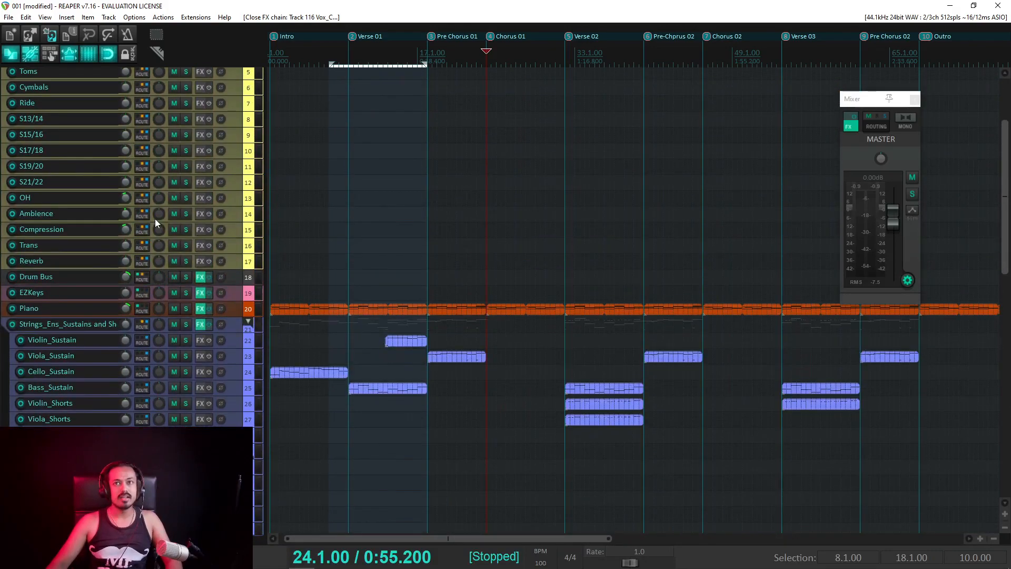
scroll(169, 264, up, 2)
key(Home)
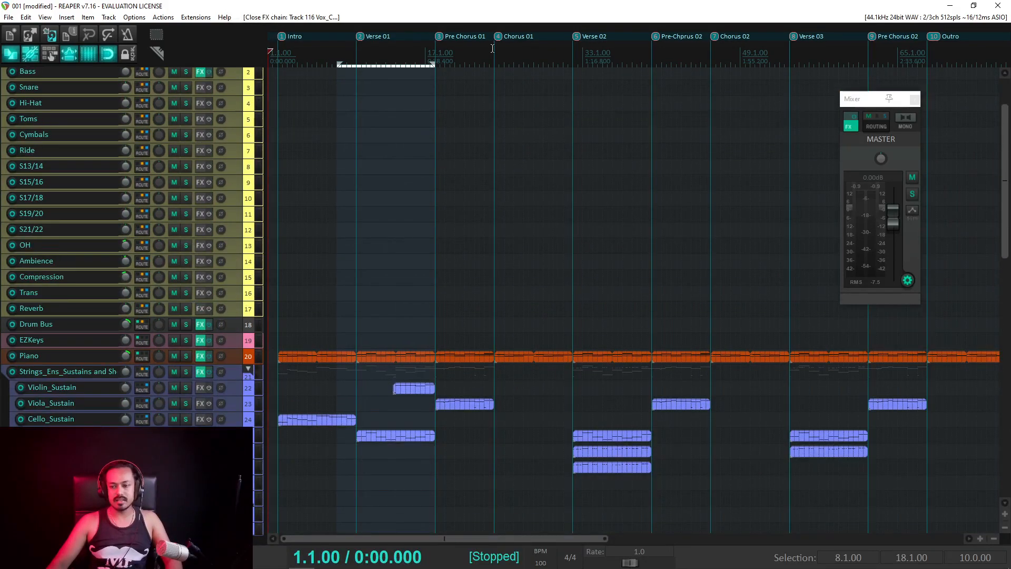
click(494, 49)
scroll(216, 158, up, 3)
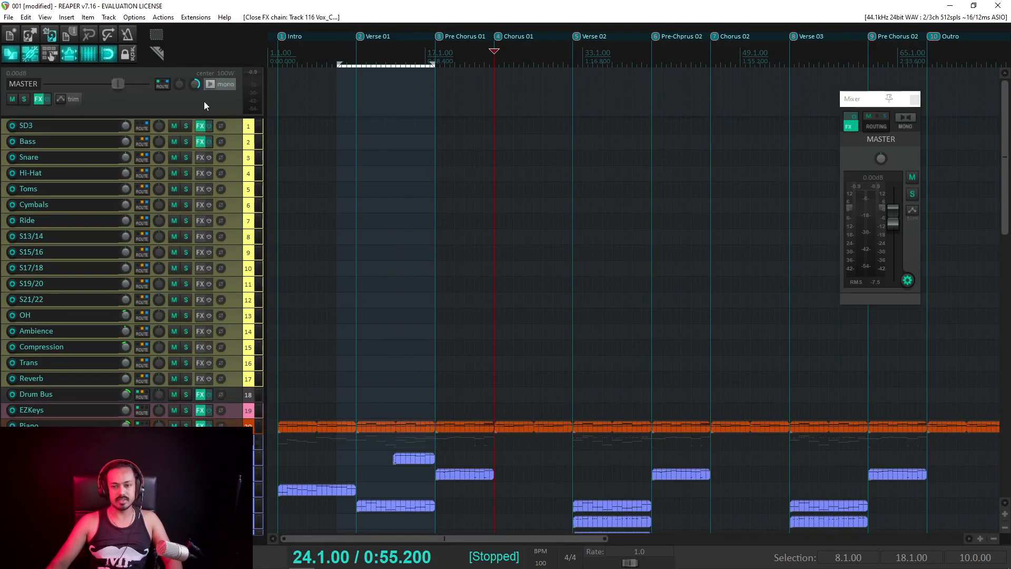
click(201, 127)
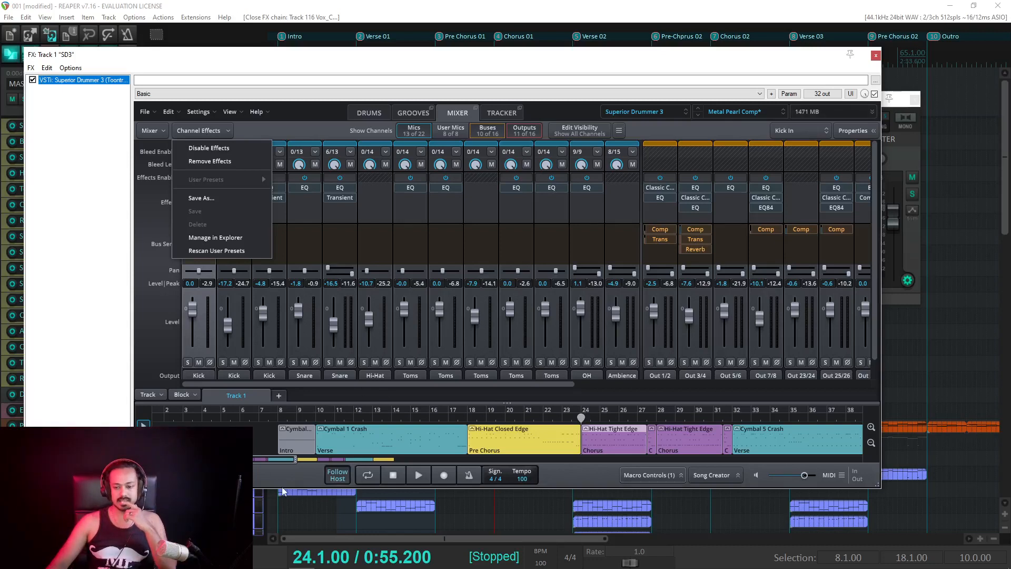
Step: Solo the Snare bus in the Superior Drummer mixer and audition the start of Chorus 01 from 24.1.00
click(261, 462)
drag(257, 460, 269, 461)
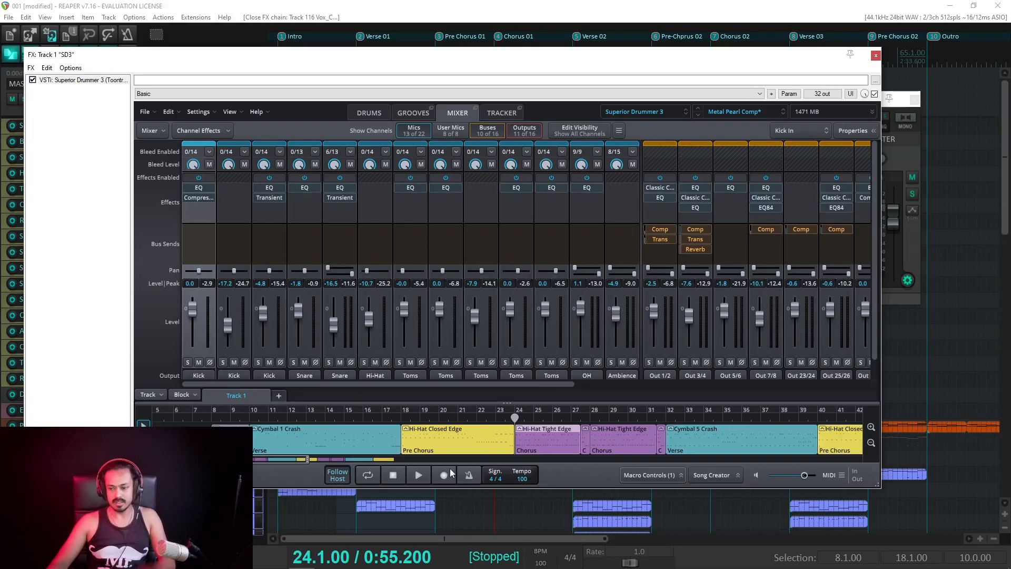
key(space)
key(space)
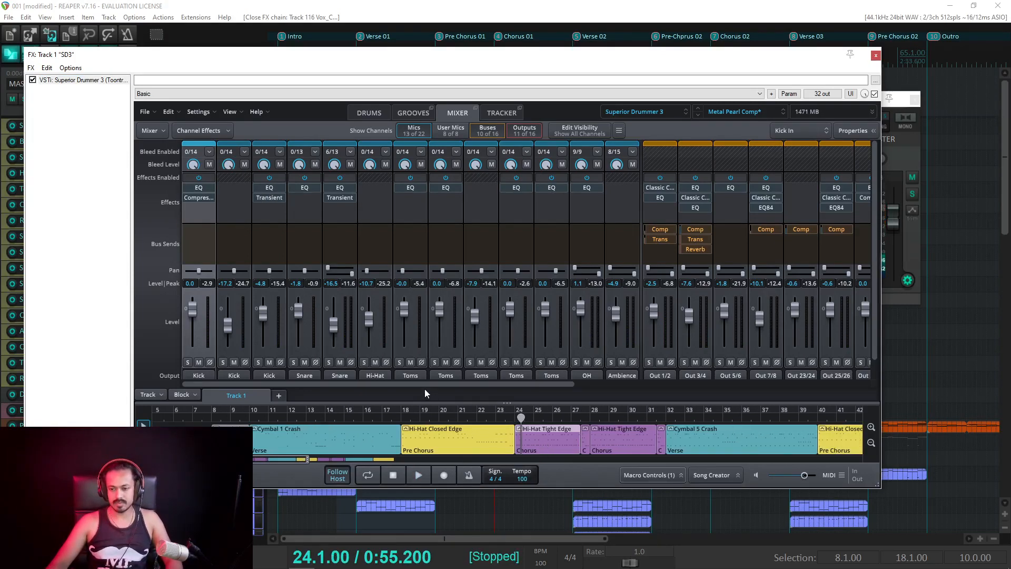
drag(424, 389, 523, 378)
click(521, 362)
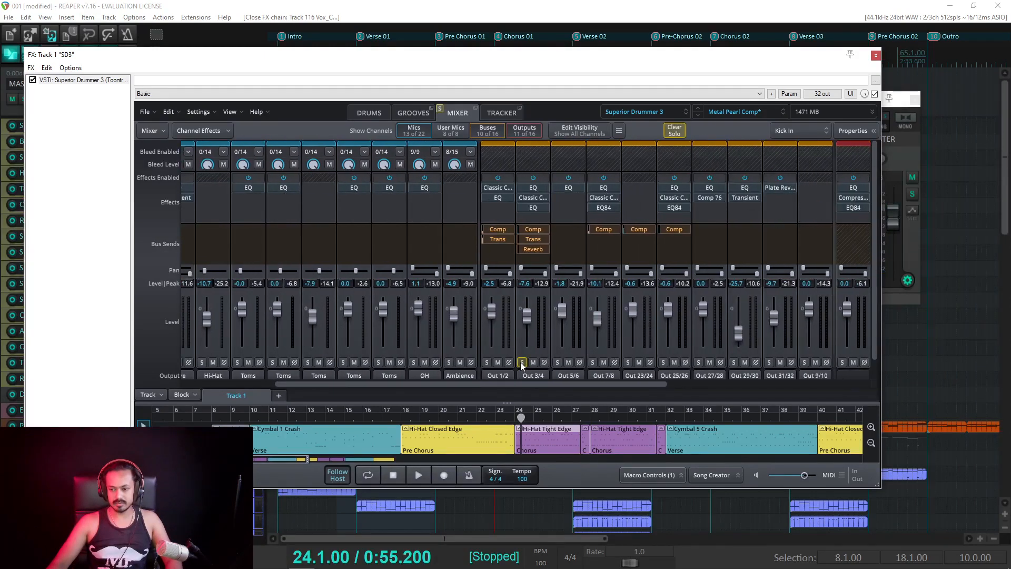
key(space)
key(space)
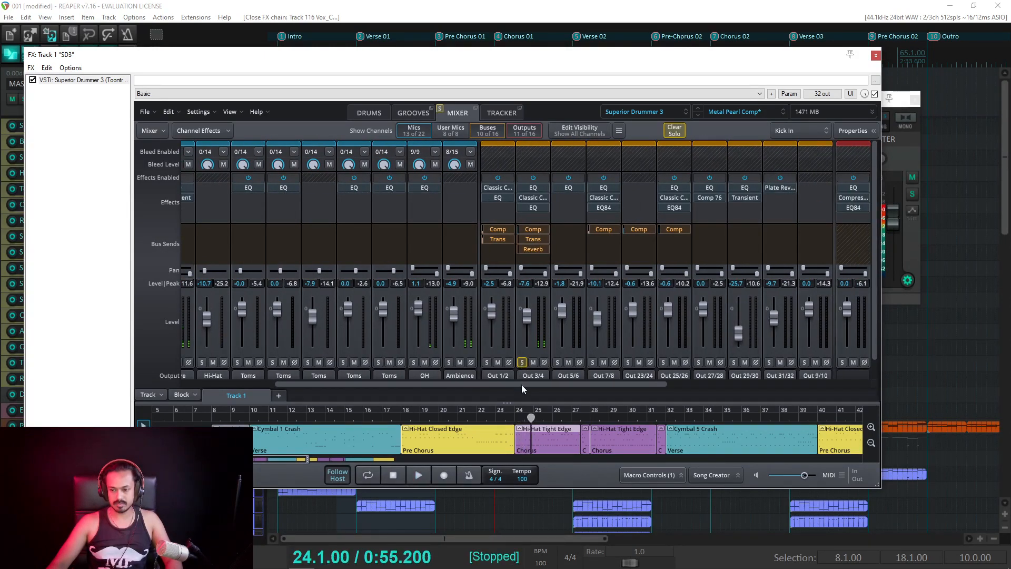
Step: Replace the Snare solo with the Trans and Comp buses and audition them from 24.1.00
drag(522, 386, 606, 385)
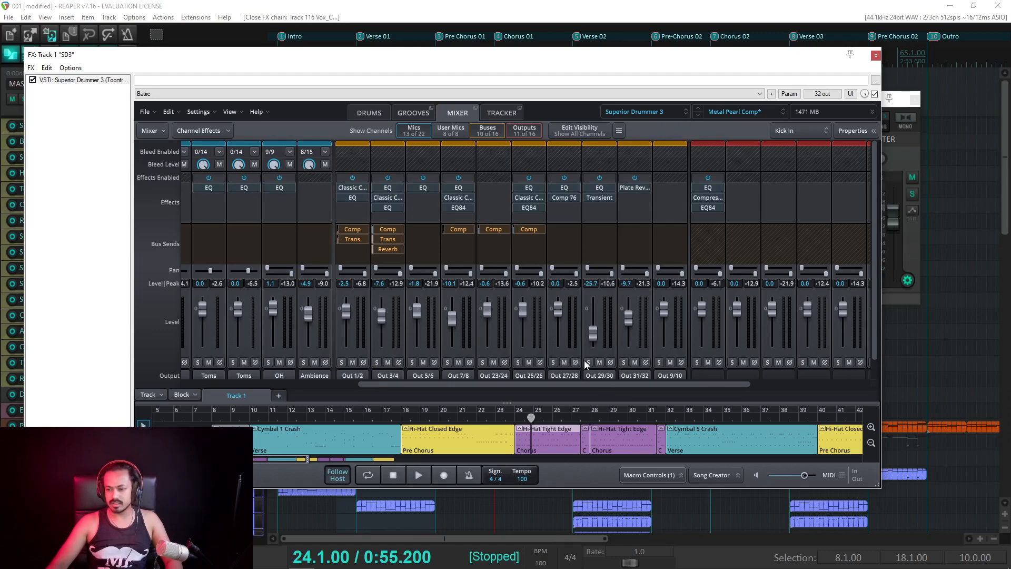
scroll(581, 342, down, 1)
click(589, 343)
key(space)
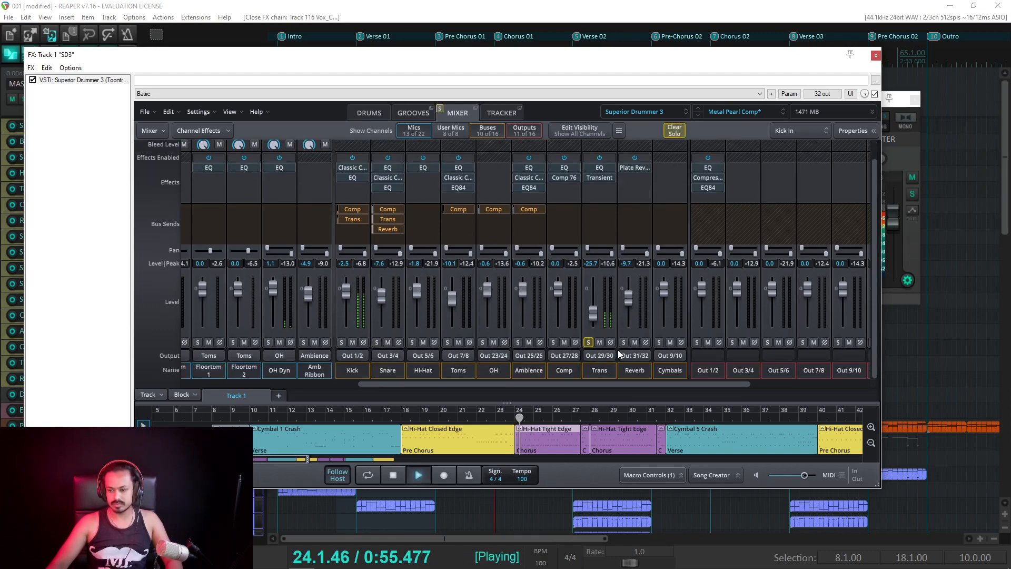
click(553, 343)
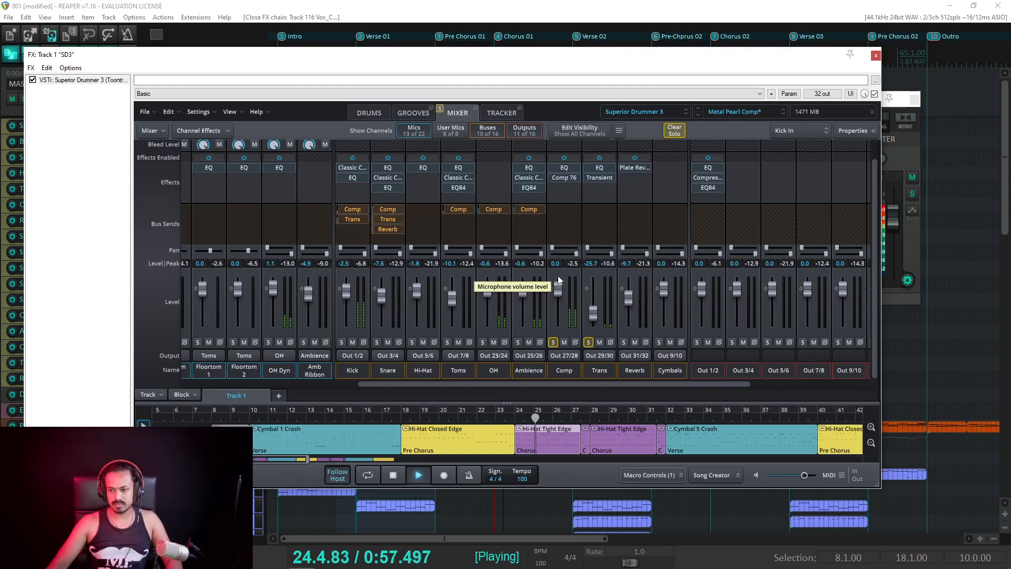
scroll(566, 245, up, 1)
key(space)
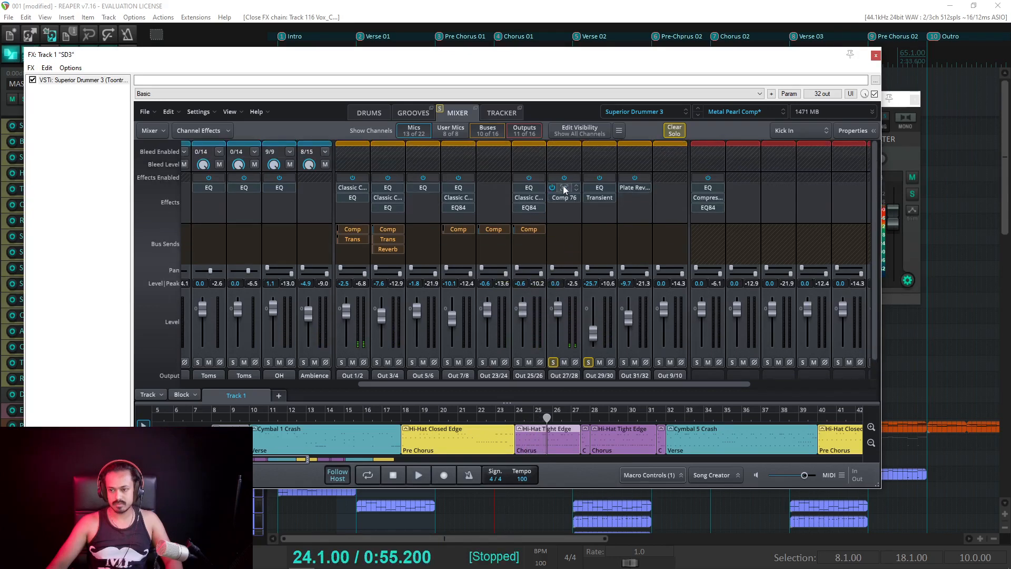
Step: Open the EQ on the Comp bus and shape a bell cut of -2.2 dB at 3829.5 Hz while the chorus plays
click(564, 188)
drag(658, 259, 697, 283)
key(space)
drag(694, 293, 798, 273)
key(space)
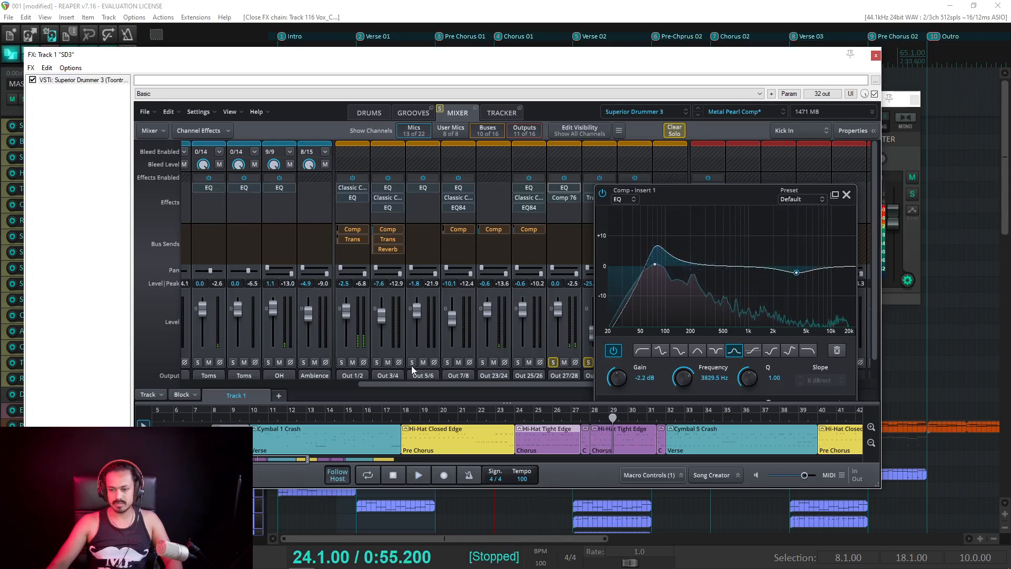
Step: Add the Snare bus to the solo and retune the Comp EQ's bell to -0.8 dB at 5284.3 Hz during playback
scroll(387, 309, down, 1)
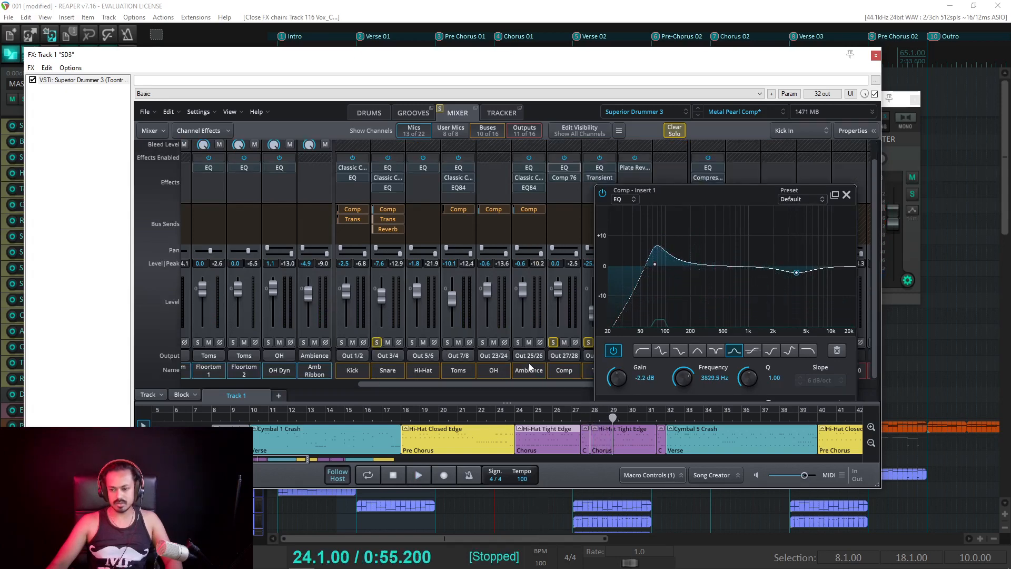
mouse_move(390, 228)
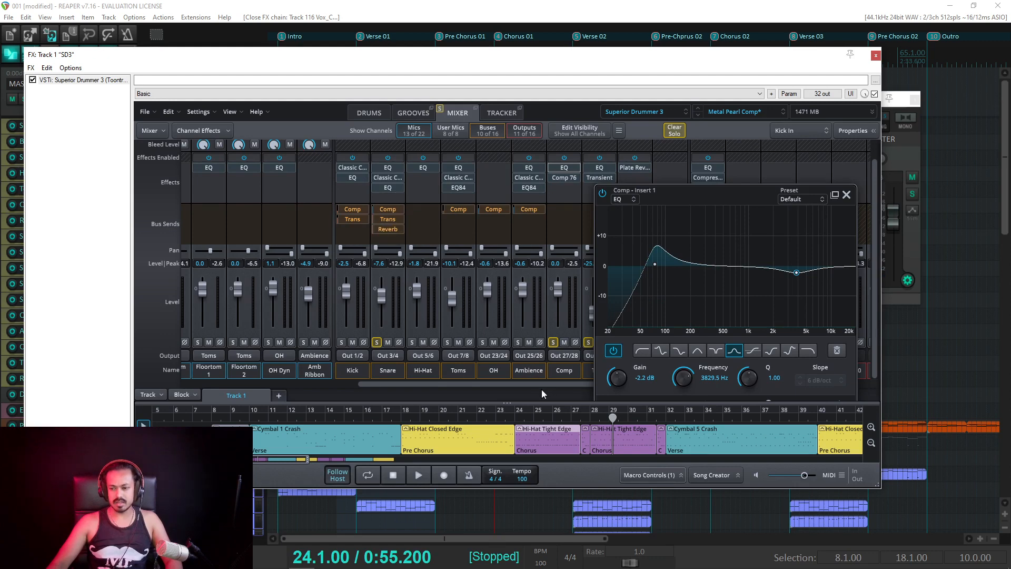
drag(513, 384, 561, 379)
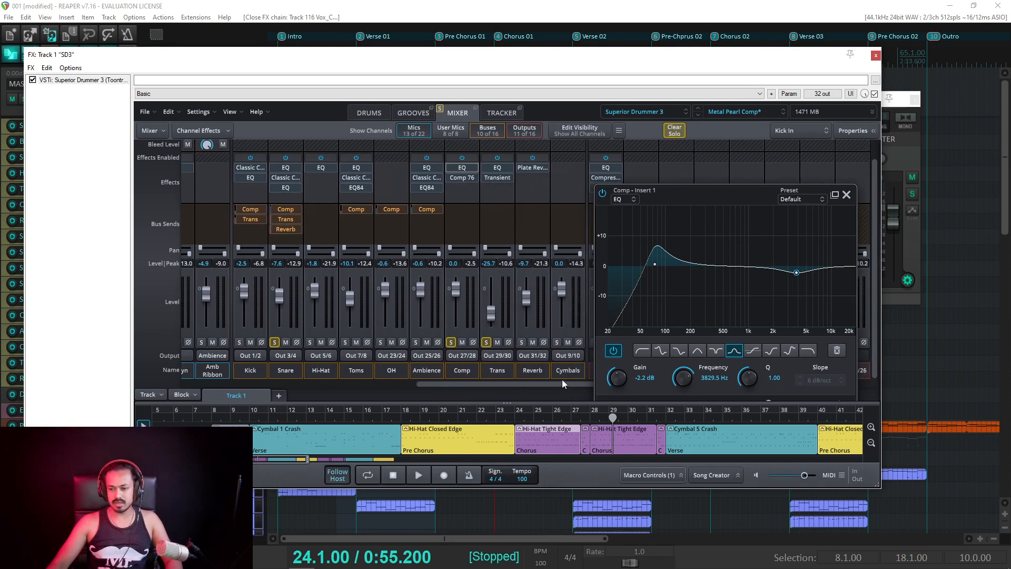
key(space)
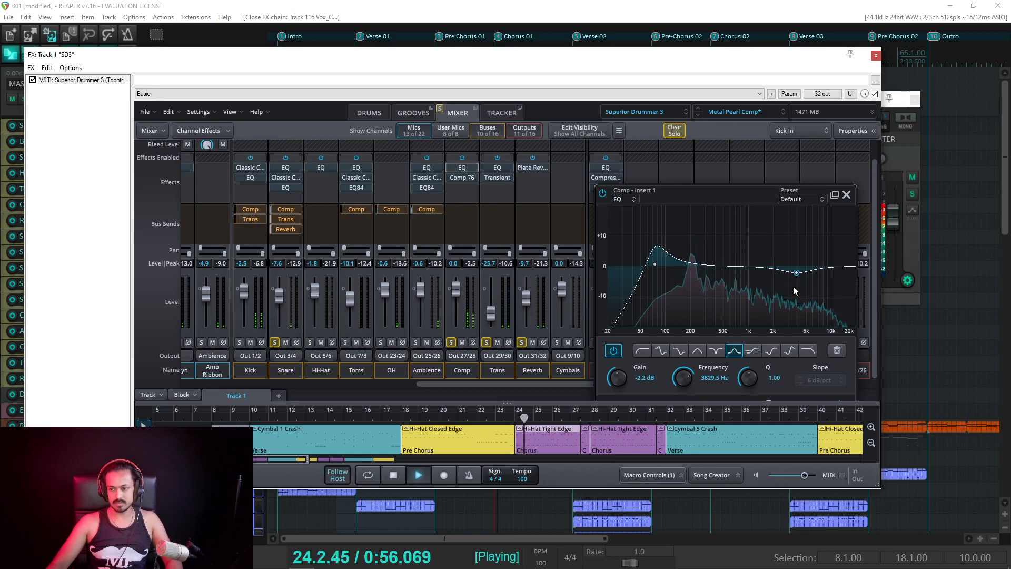
mouse_move(797, 274)
mouse_down()
mouse_move(730, 282)
mouse_move(815, 288)
mouse_move(778, 305)
mouse_move(835, 274)
mouse_move(817, 263)
mouse_move(745, 275)
mouse_move(810, 275)
mouse_up()
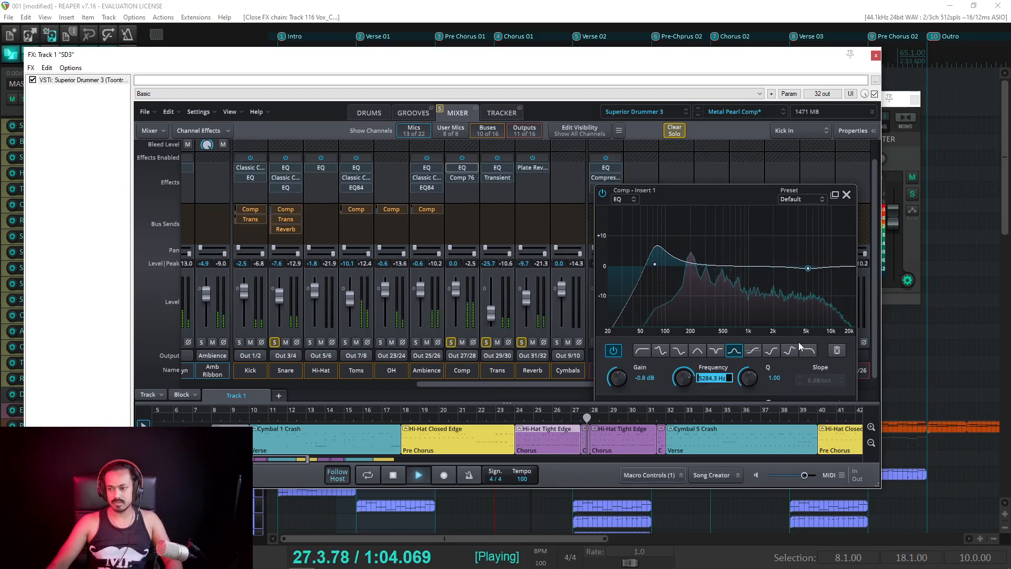
Step: Delete the high bell band and try other filter shapes on the 74.670 Hz band, returning it to a low cut
click(838, 350)
click(808, 350)
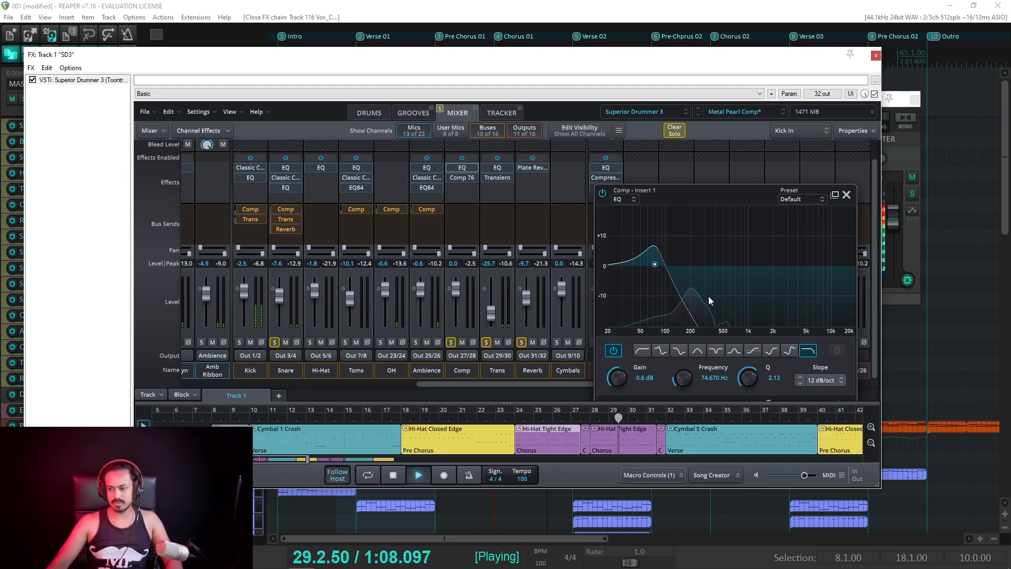
key(ctrl+z)
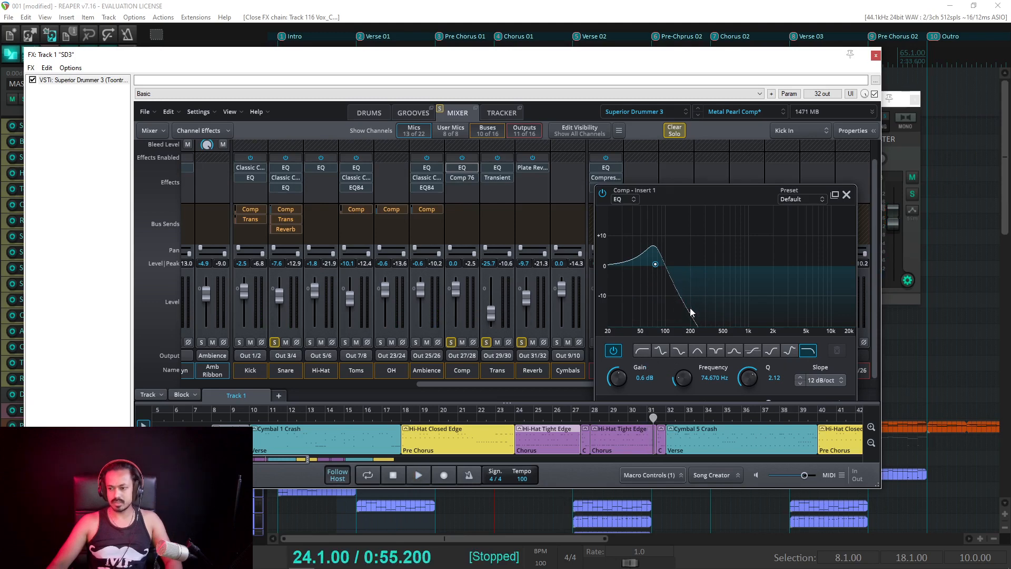
click(618, 354)
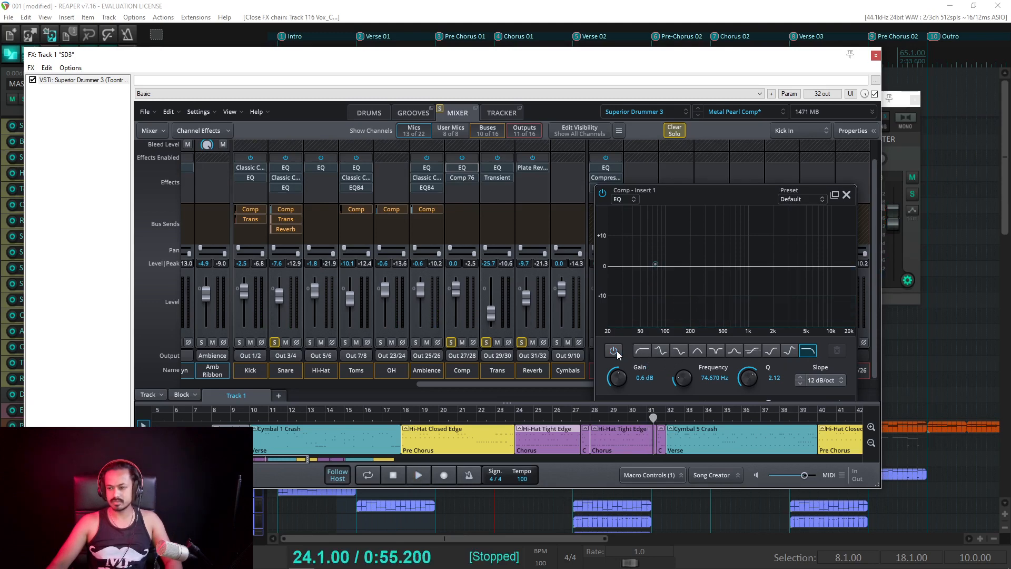
click(620, 353)
click(772, 350)
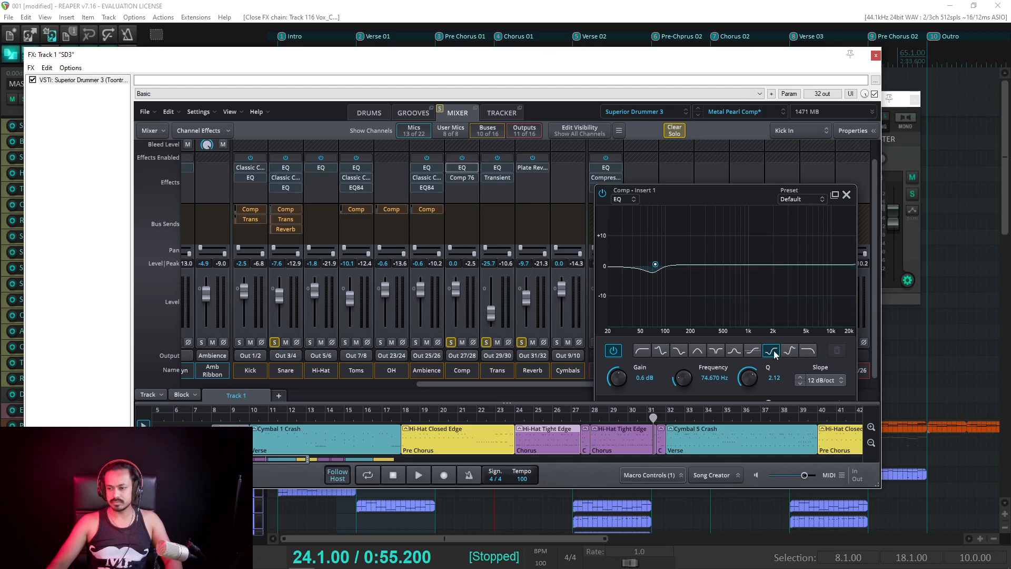
click(733, 351)
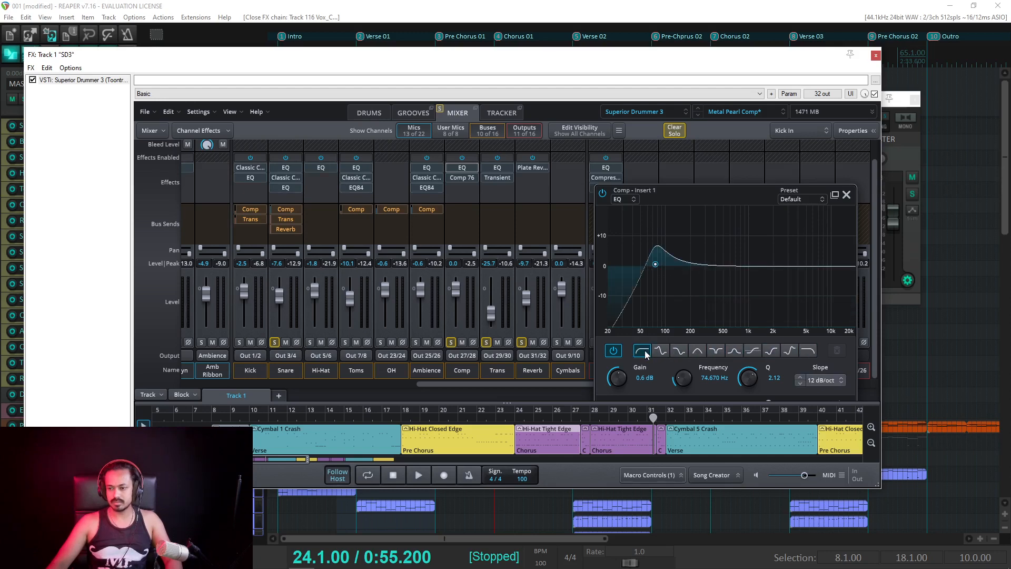
Step: Add a new Comp EQ band during playback and make it a 12 dB/oct high cut at 5603.0 Hz
key(space)
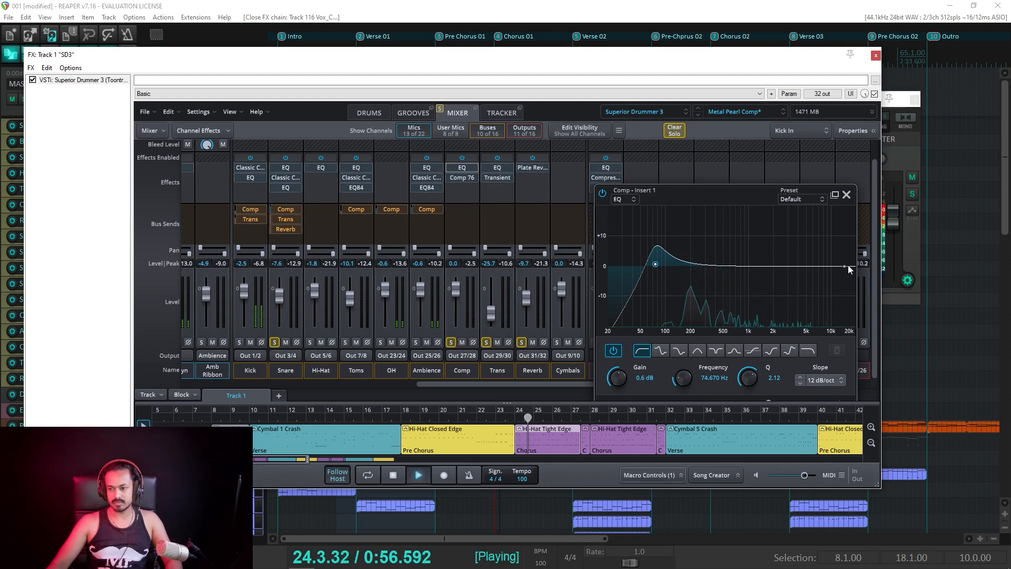
click(803, 267)
click(807, 352)
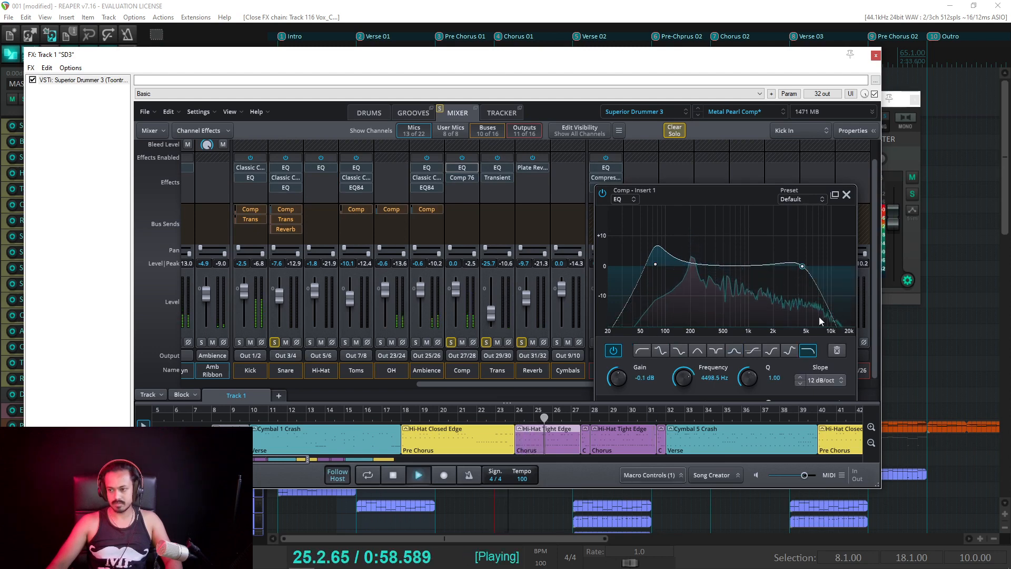
mouse_move(804, 271)
mouse_down()
mouse_move(795, 274)
mouse_move(812, 270)
mouse_up()
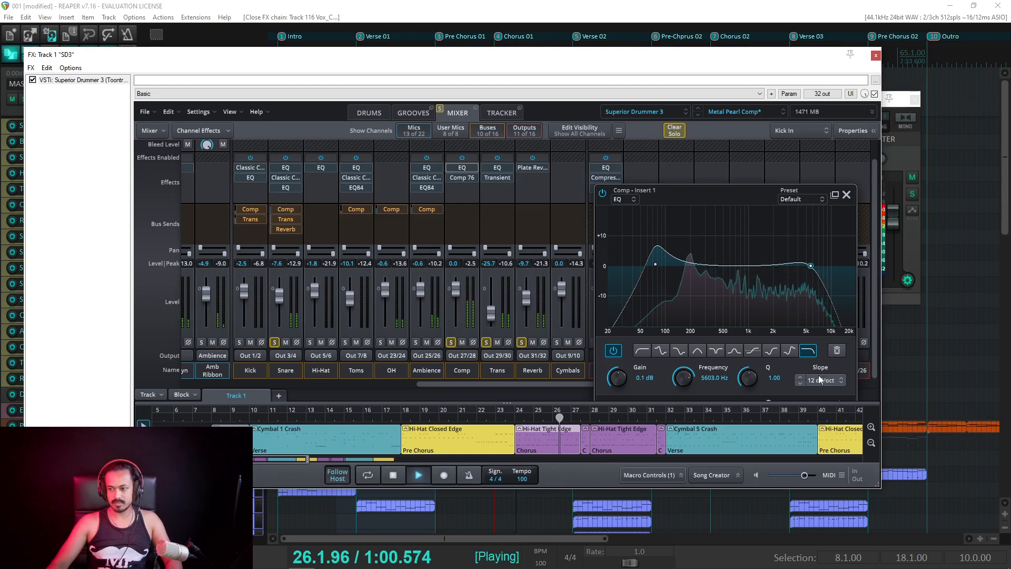
key(space)
Step: Try the high band as a -3.0 dB high shelf at 3507.5 Hz and as a band-pass while the chorus plays
click(772, 353)
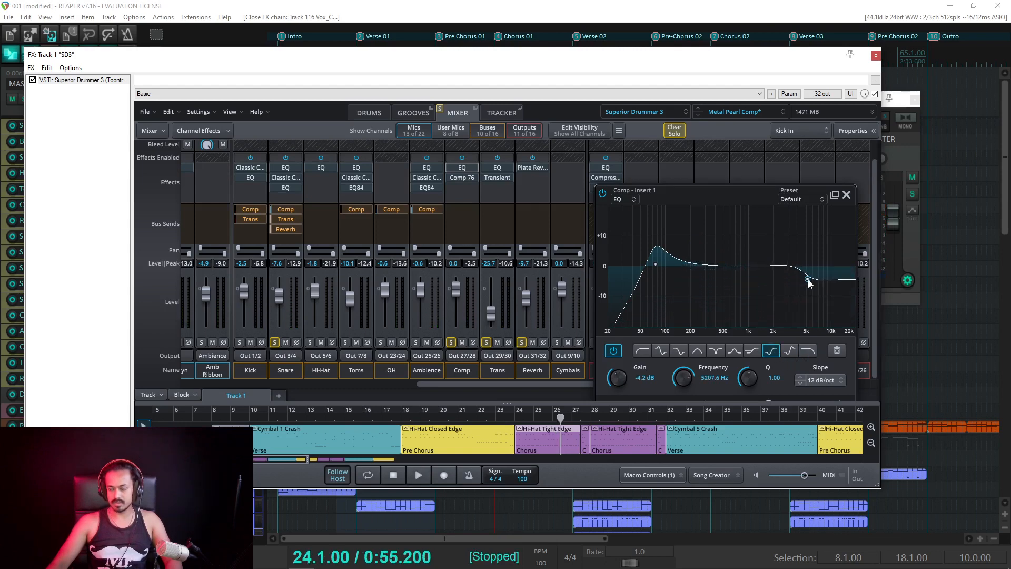
key(space)
drag(809, 280, 794, 275)
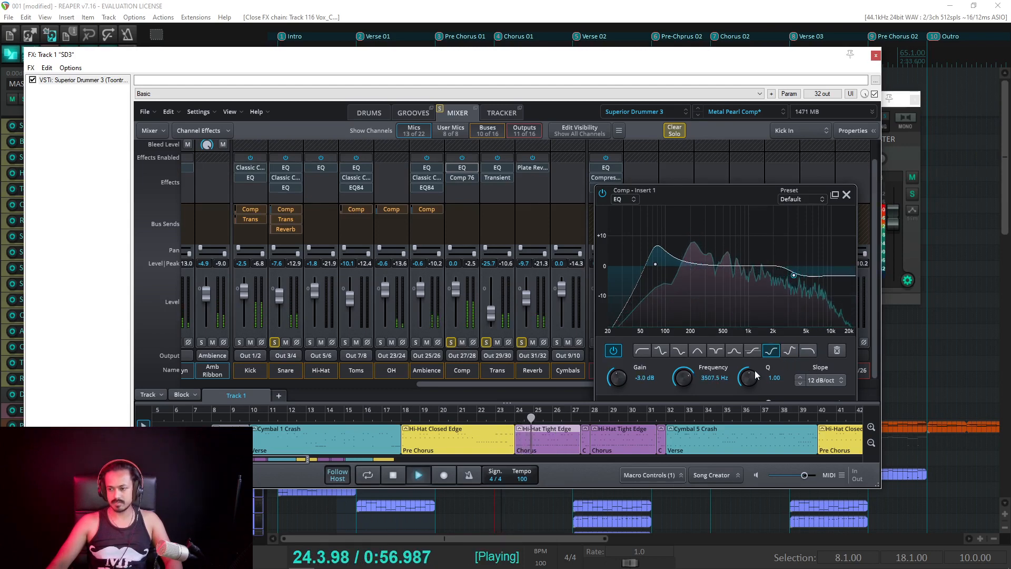
click(697, 350)
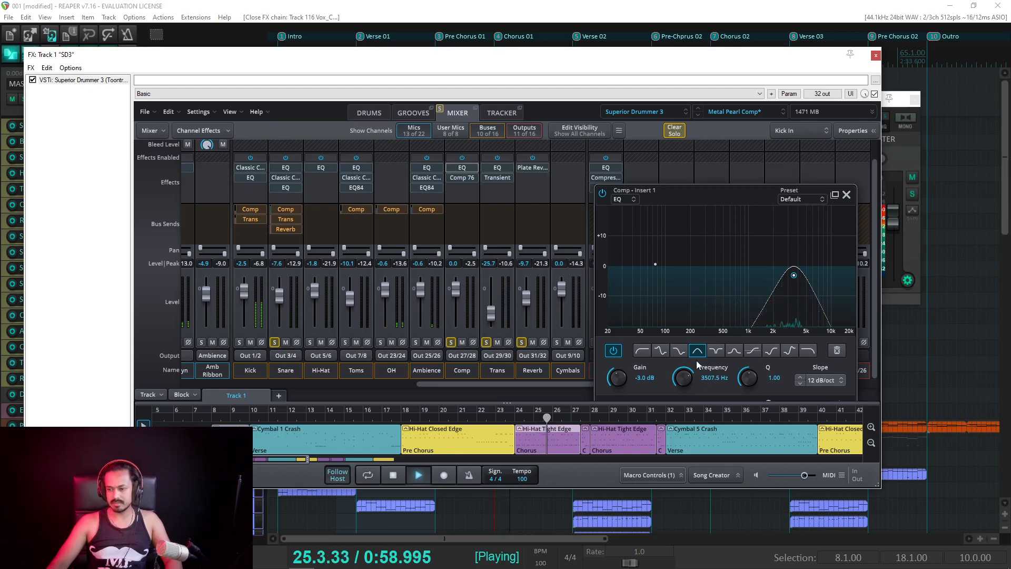
key(space)
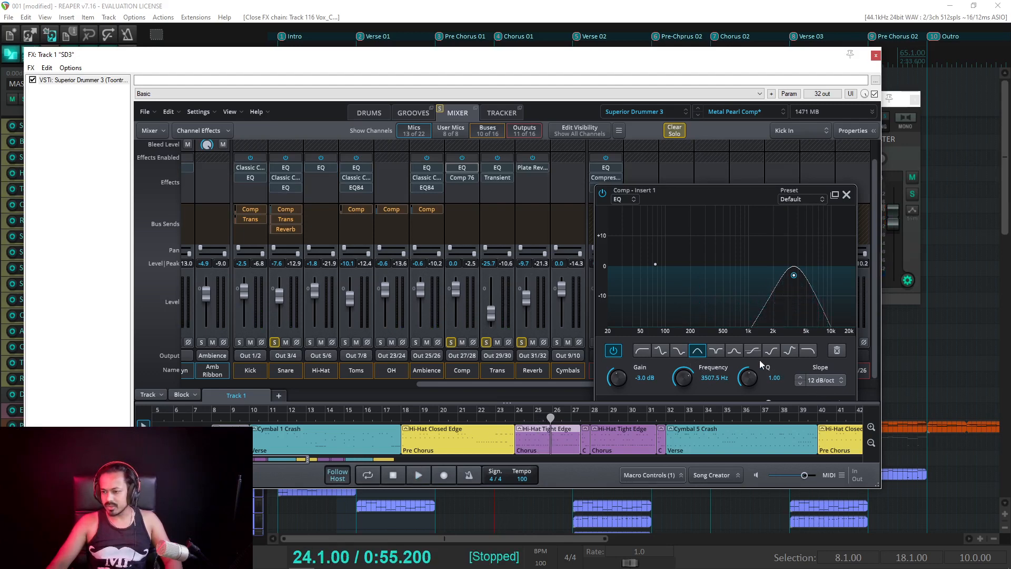
Step: Switch the high band to a bell and set it to -7.9 dB at 8078.7 Hz while listening to the chorus
click(734, 351)
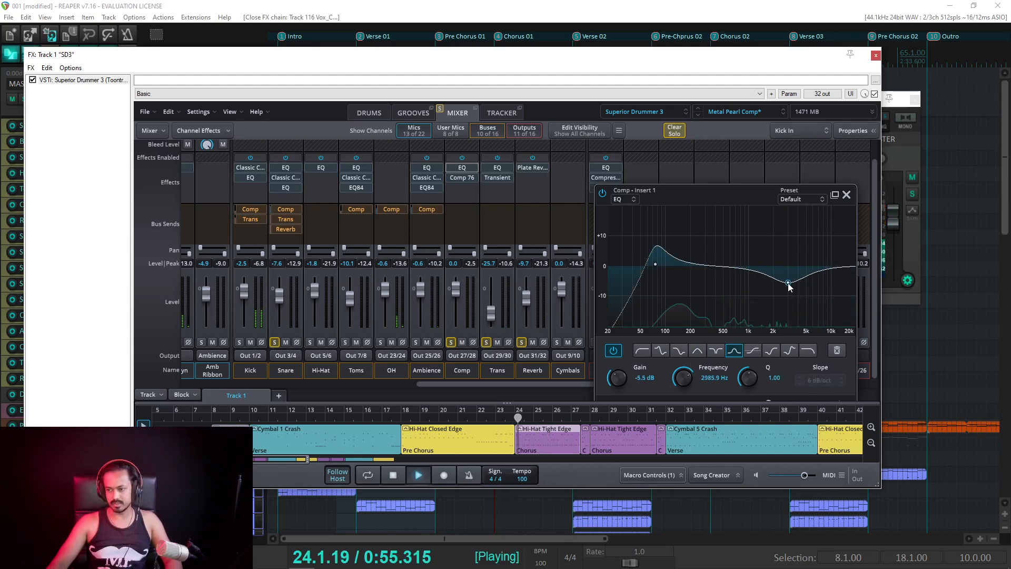
drag(789, 284, 824, 291)
key(space)
key(space)
Step: Add a bell cut of -3.5 dB at 912.36 Hz and clear all solos to hear it with the full kit
mouse_move(740, 270)
mouse_down()
mouse_move(675, 282)
mouse_move(746, 278)
mouse_up()
click(674, 131)
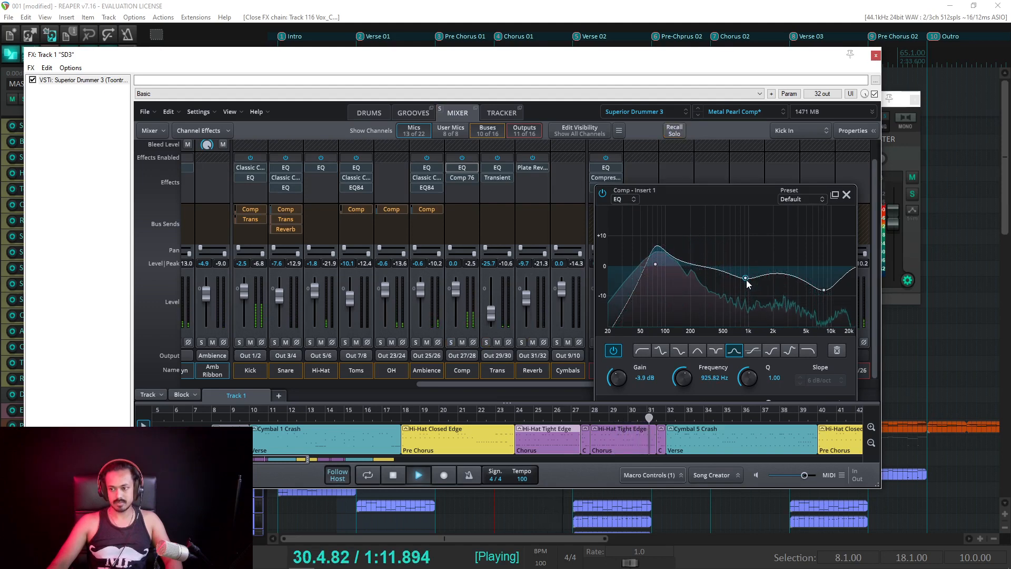
drag(745, 279, 746, 278)
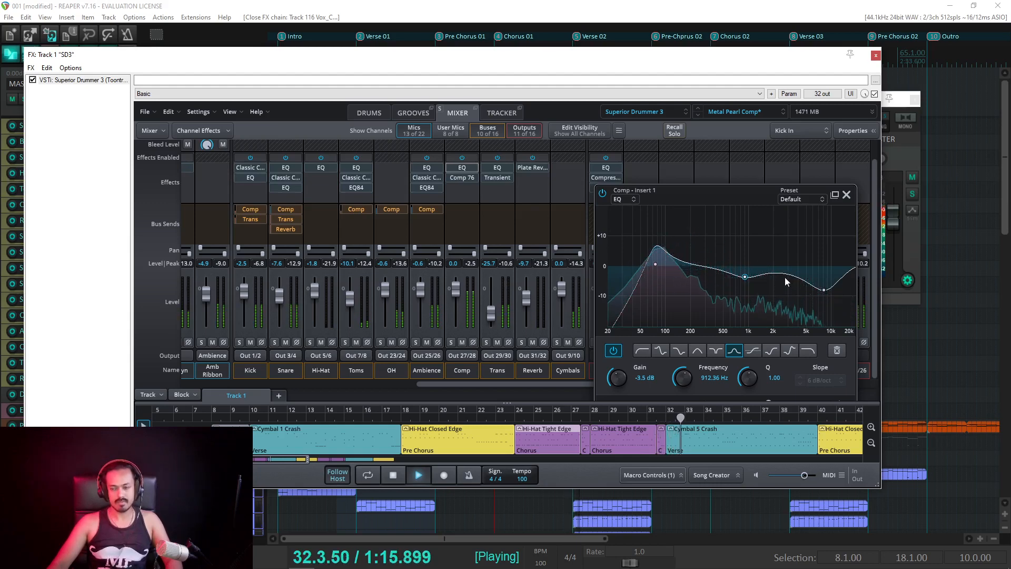
key(space)
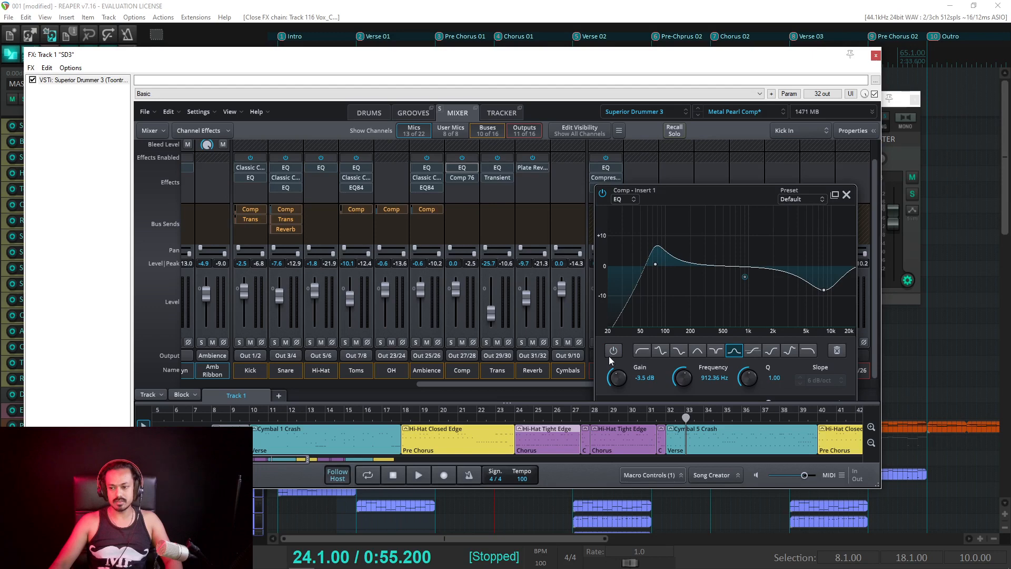
Step: Audition the chorus with the 8078.7 Hz band bypassed, then re-enable the band
click(824, 291)
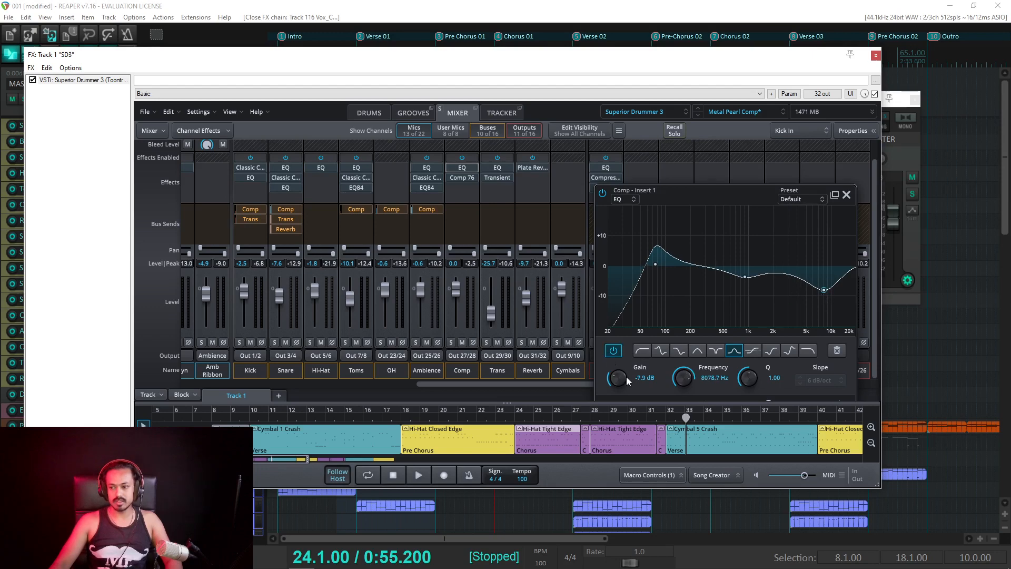
key(space)
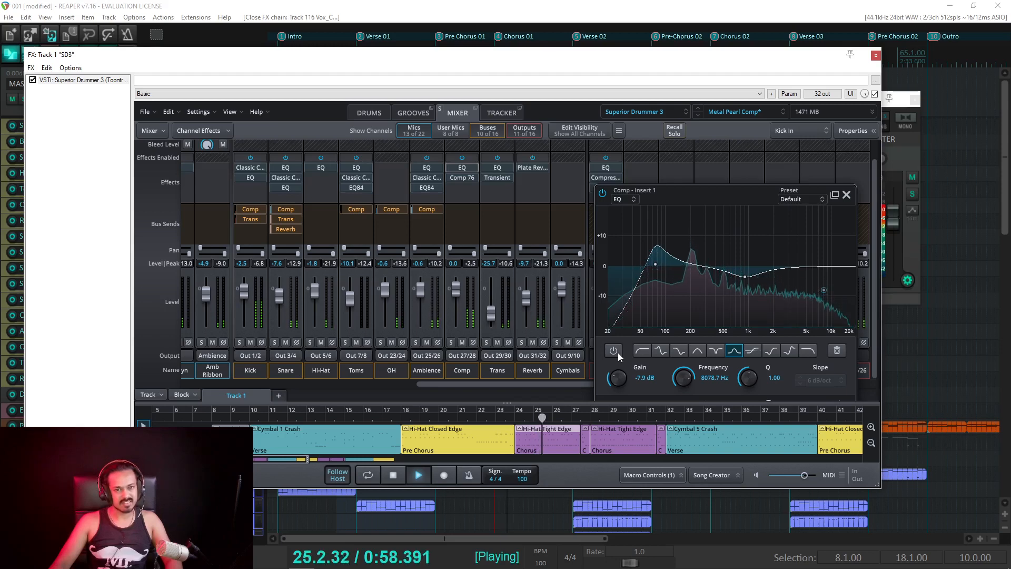
key(space)
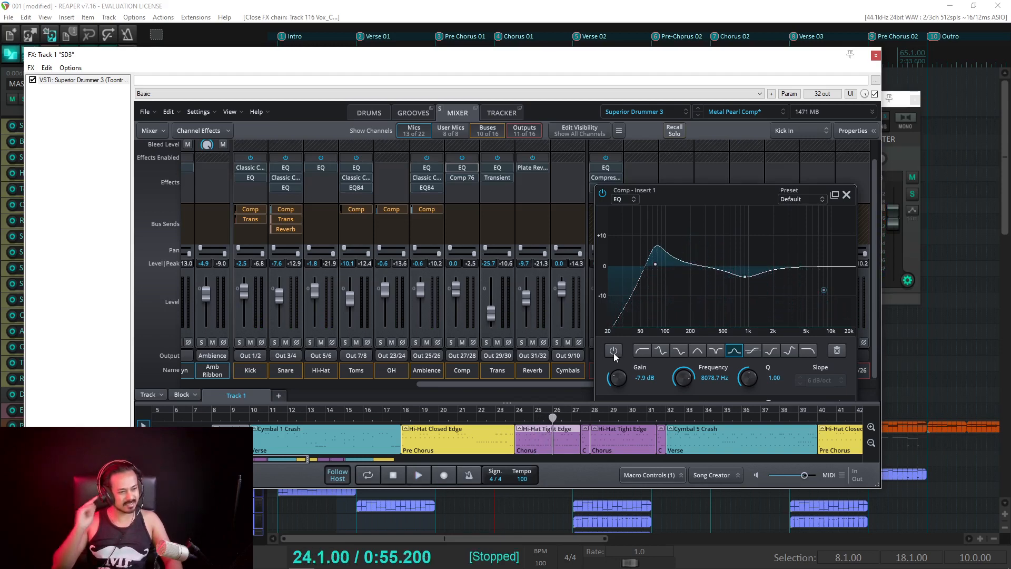
click(614, 351)
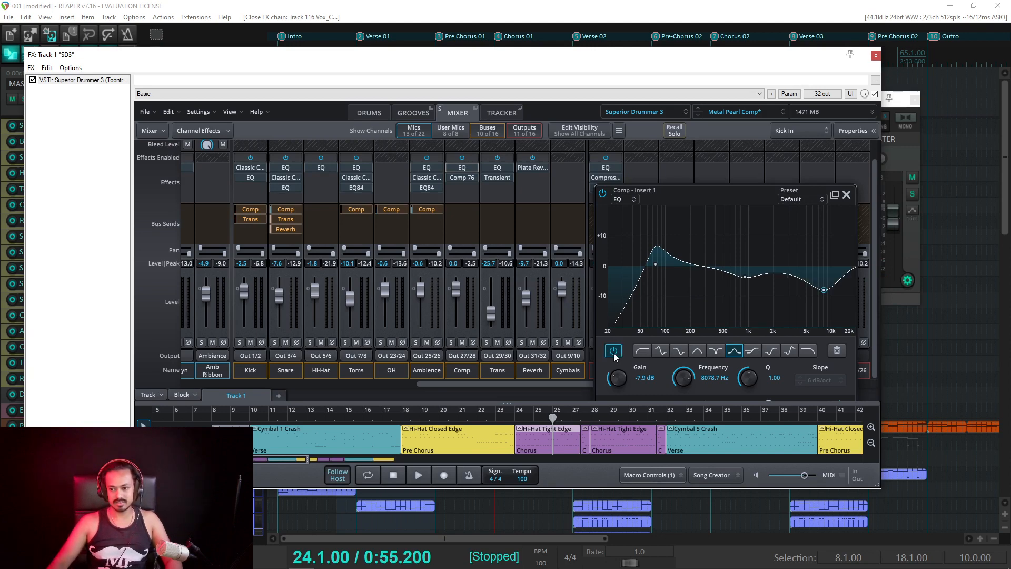
Step: Try a 12 dB/oct low-pass band at 14297 Hz on the Comp bus EQ while the chorus plays
key(space)
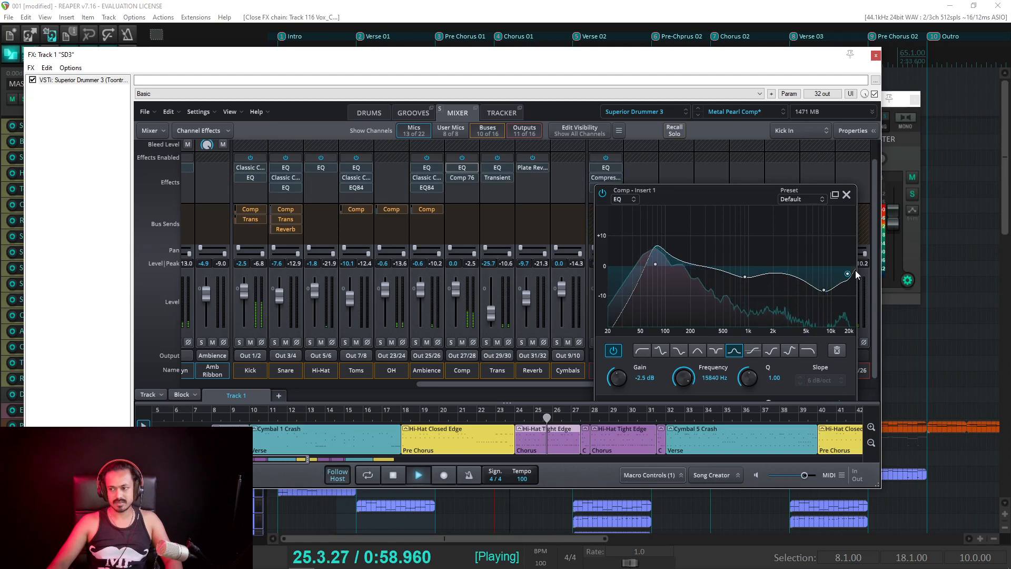
drag(848, 274, 845, 274)
click(808, 351)
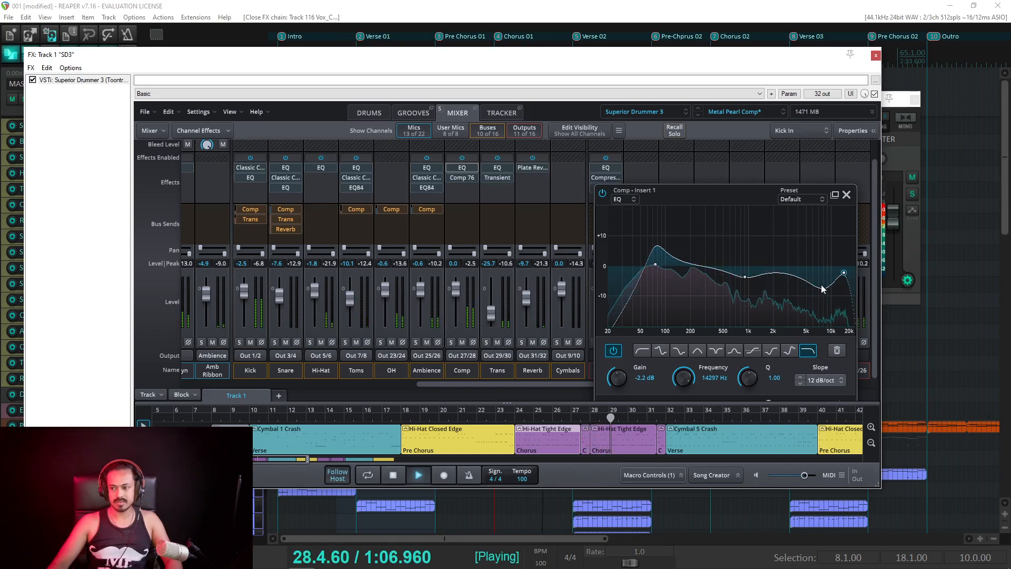
Step: Set the Comp bus EQ's high bell to -6.7 dB at 7961.3 Hz and delete the low-pass band
double_click(824, 289)
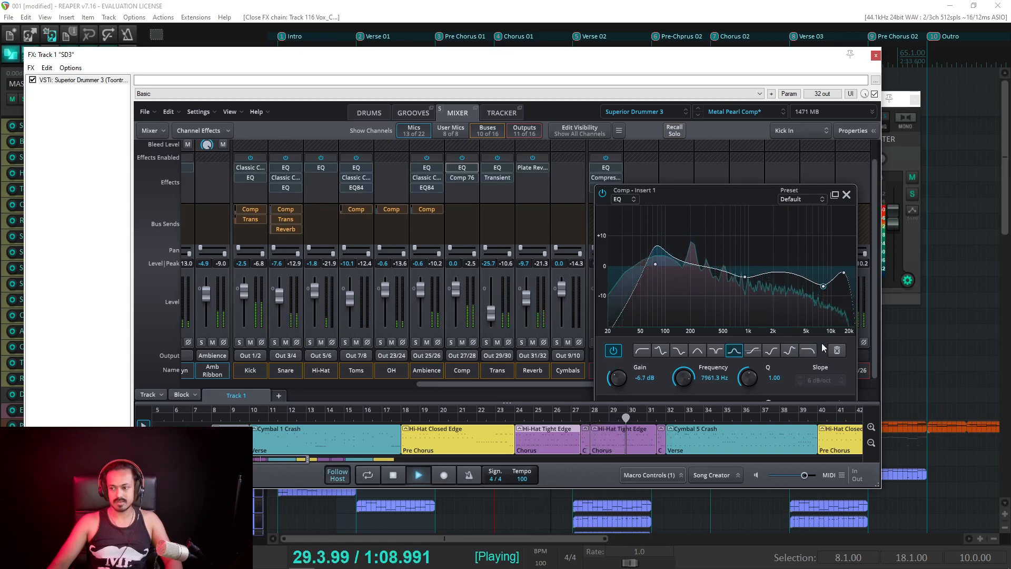
click(844, 273)
click(838, 351)
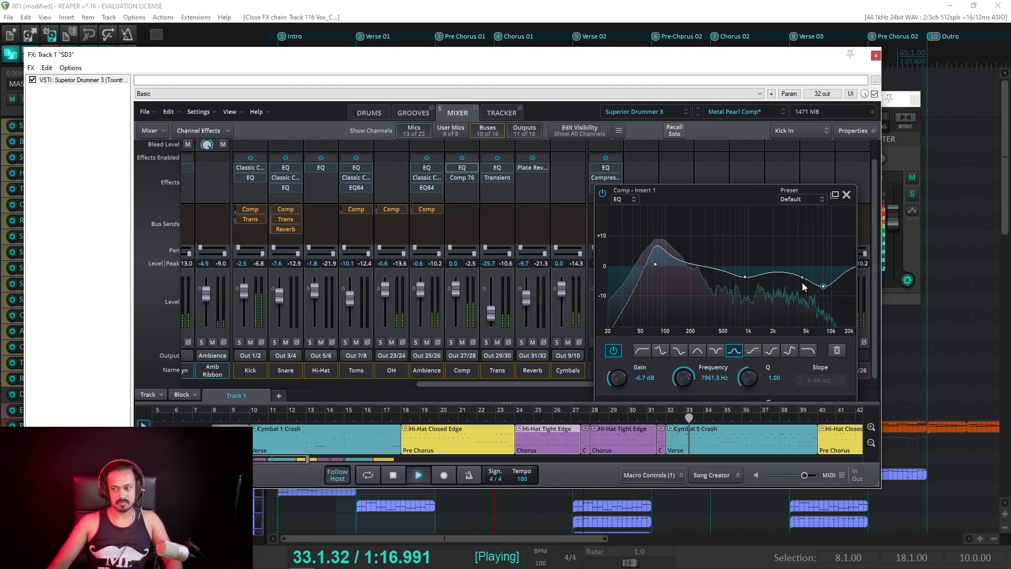
Step: Compare the drums with the 7961.3 Hz band bypassed and re-enabled, and stop playback
click(614, 351)
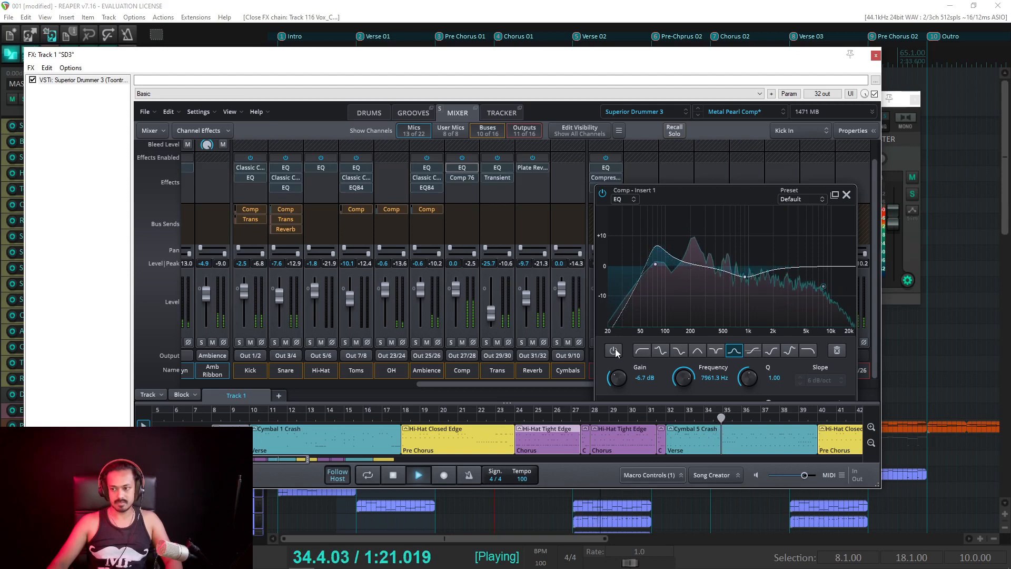
click(615, 351)
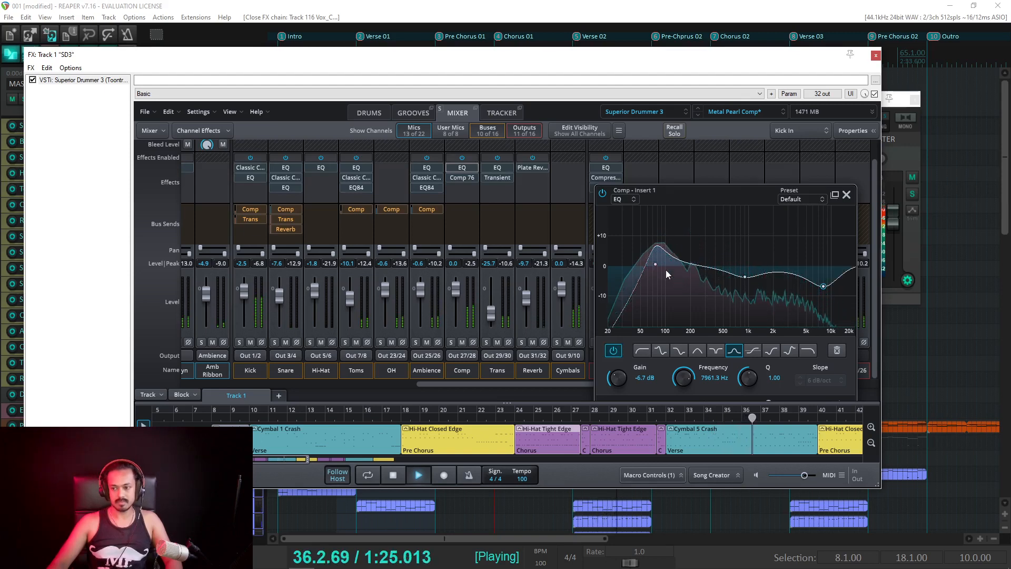
key(space)
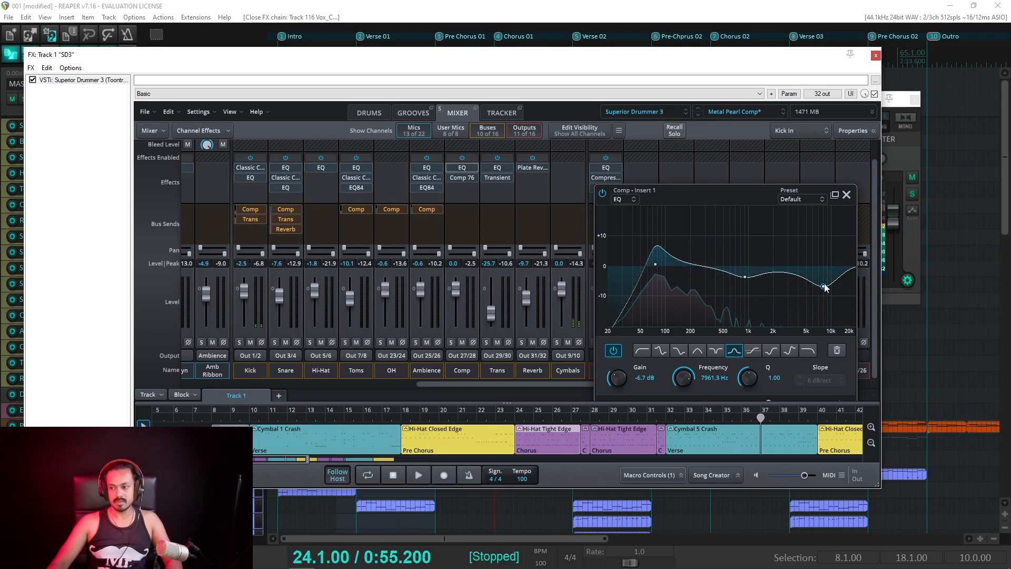
Step: Add a bell cut of -1.5 dB at 2195.7 Hz to the Comp bus EQ and listen to it in the chorus
drag(778, 272, 778, 272)
key(space)
key(space)
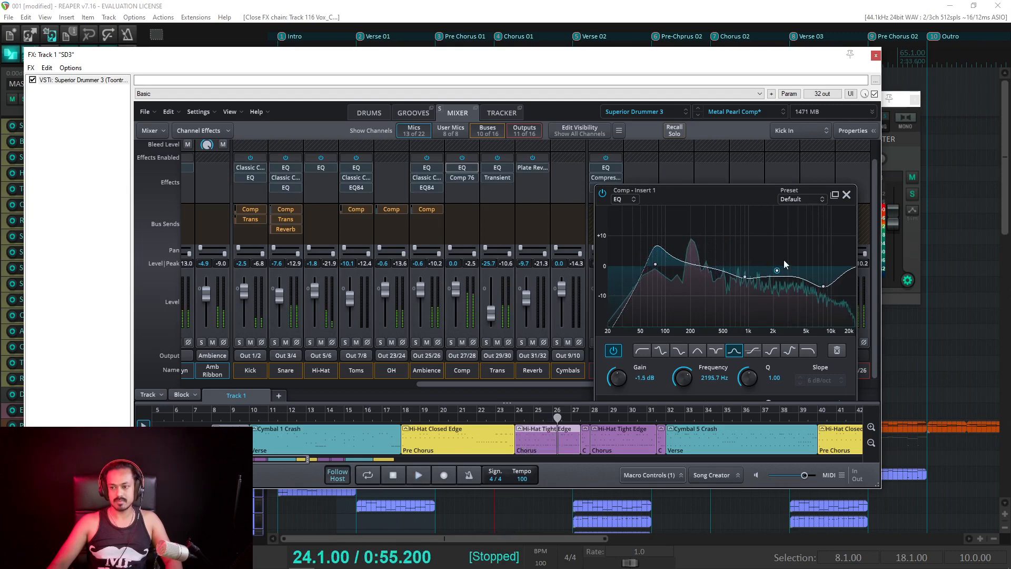
Step: Examine the first snare hit's velocity in the chorus block's Grid Editor during playback, and return to the mixer
double_click(526, 433)
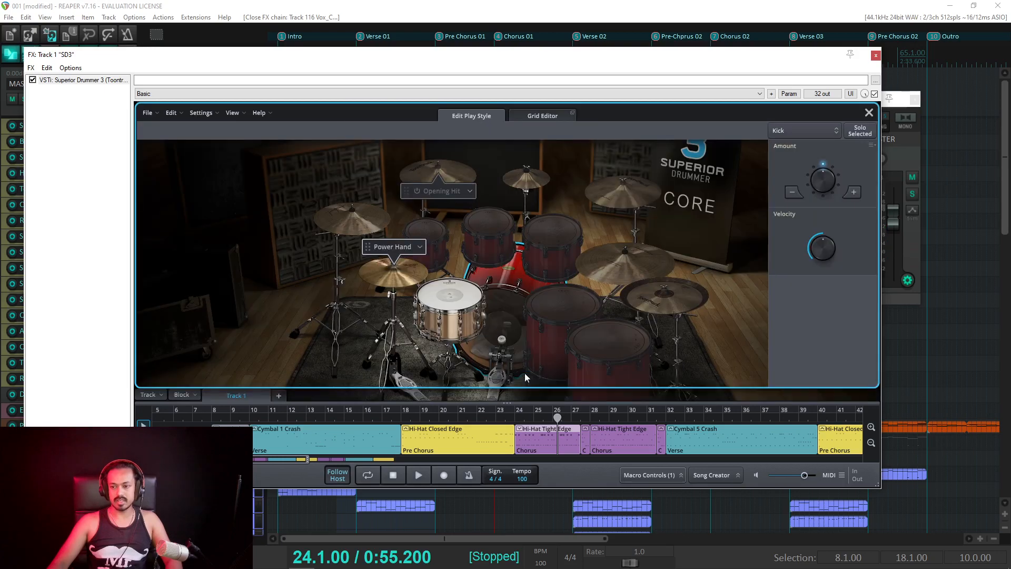
click(533, 117)
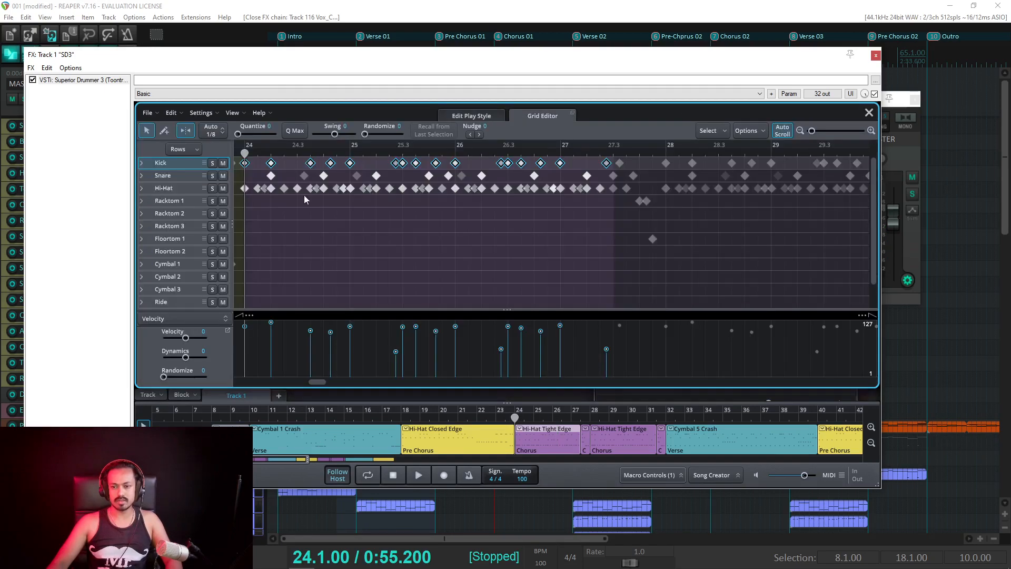
click(271, 176)
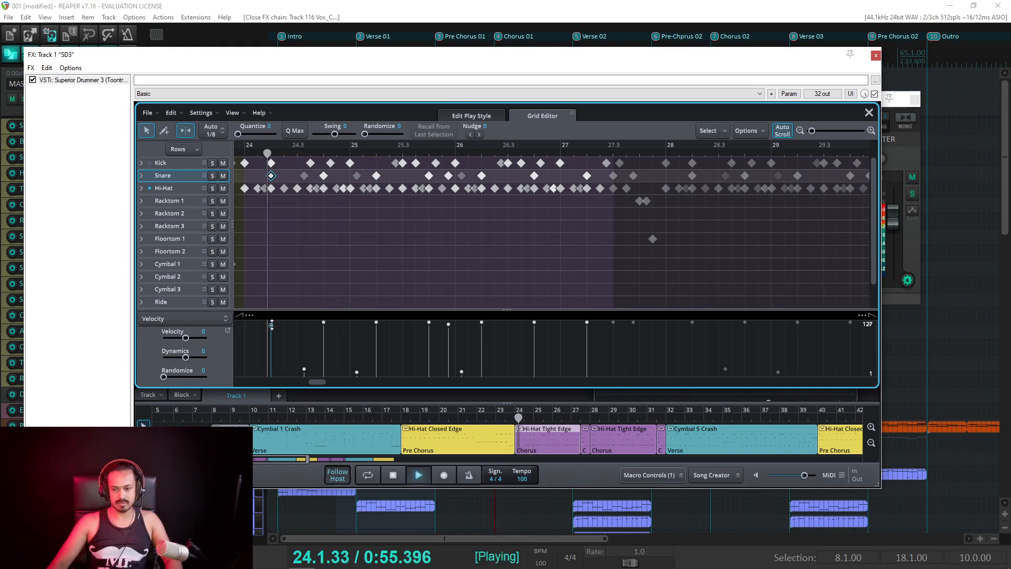
click(869, 113)
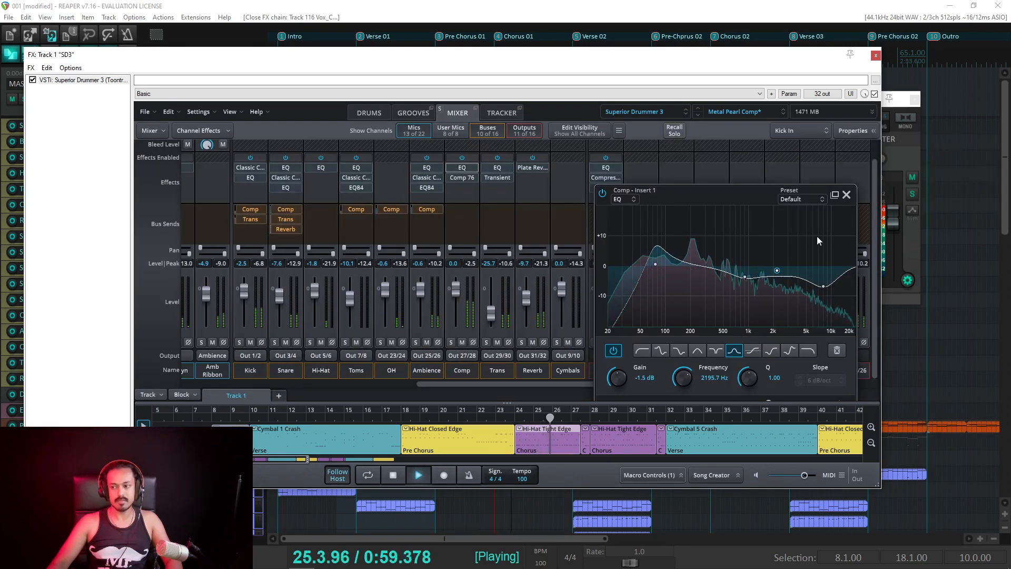
Step: Move the drum plugin window down to expose the timeline, listen from Verse 02, and close the Comp bus EQ
drag(600, 54, 603, 107)
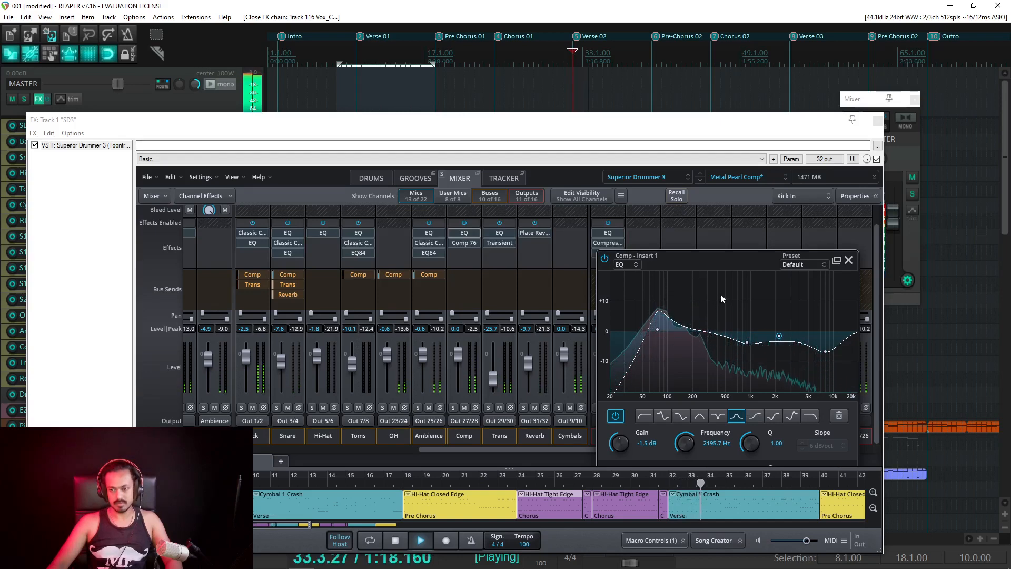
key(space)
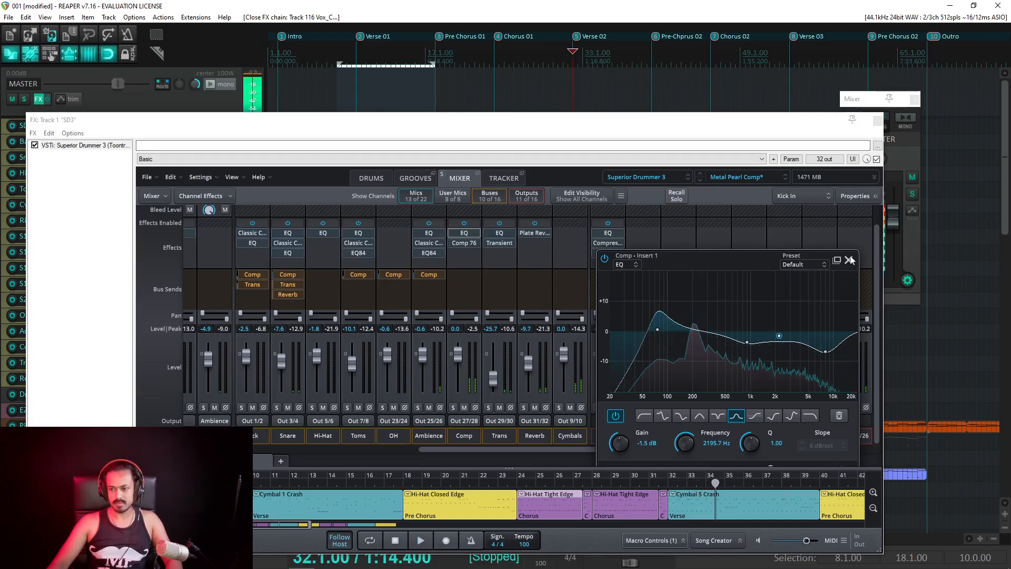
click(850, 260)
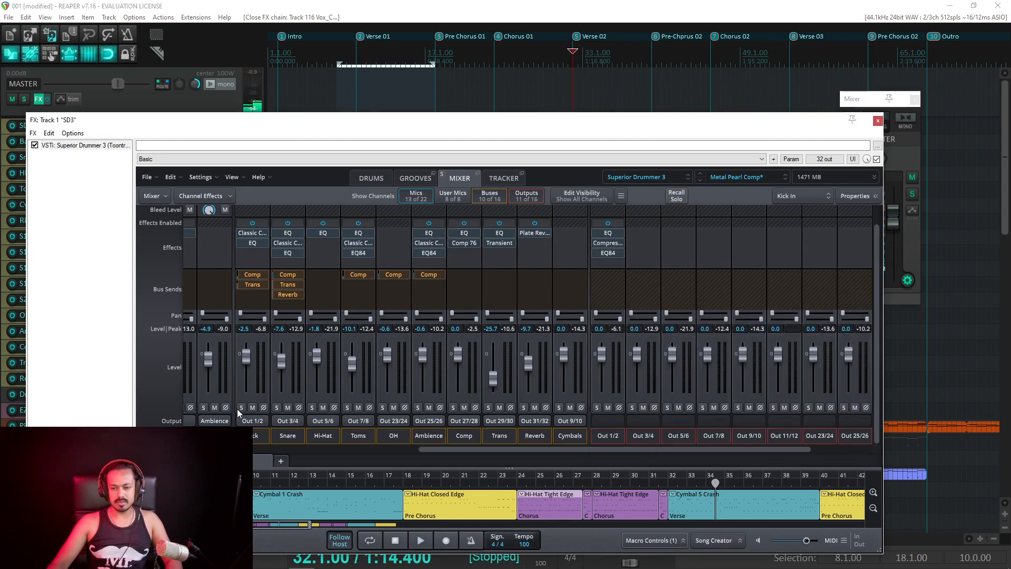
Step: Open the Kick channel's second-insert EQ and move its 1000 Hz bell higher in frequency with a slight cut while checking Verse 02
click(251, 276)
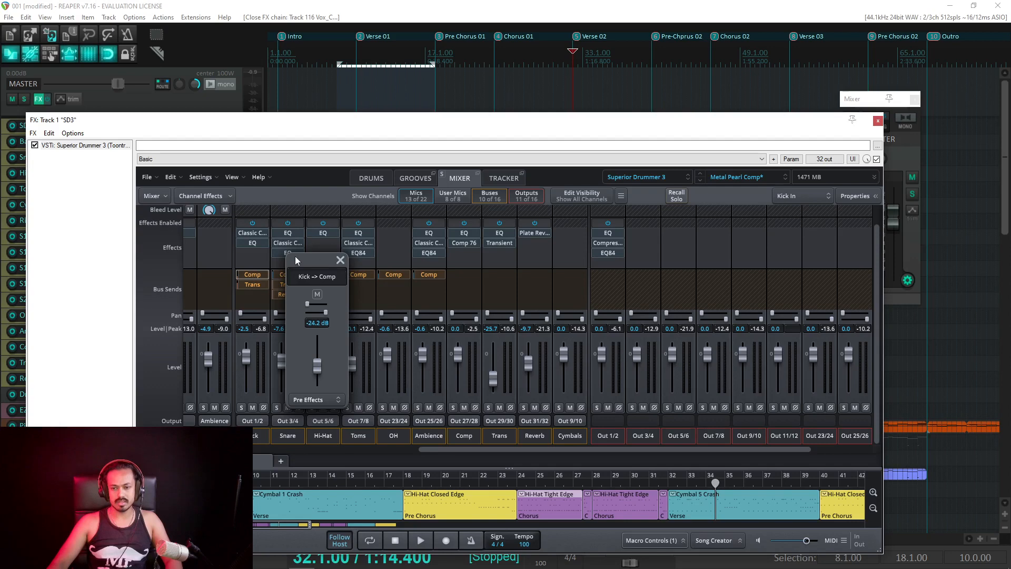
click(252, 244)
key(space)
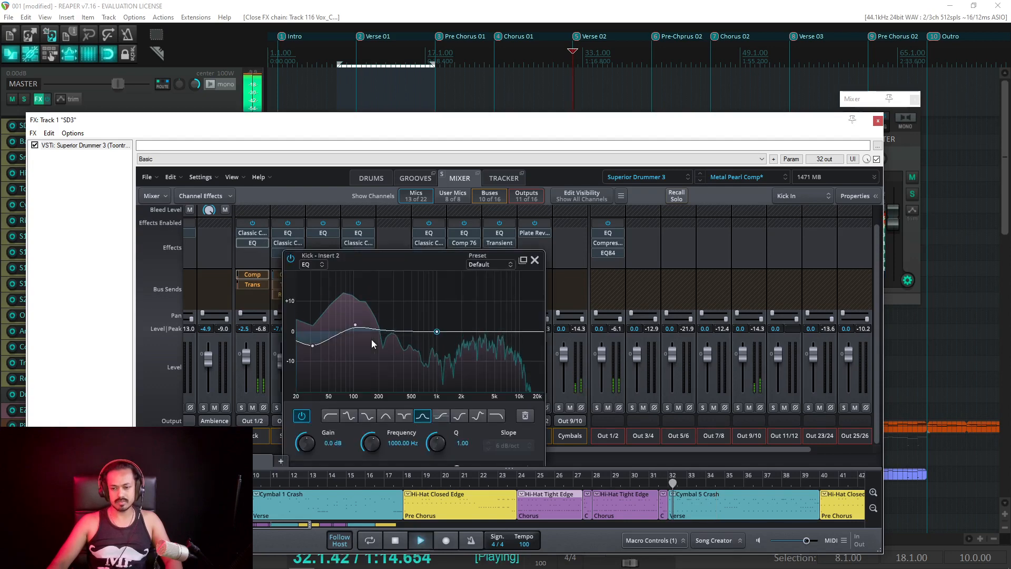
key(space)
drag(437, 336, 472, 337)
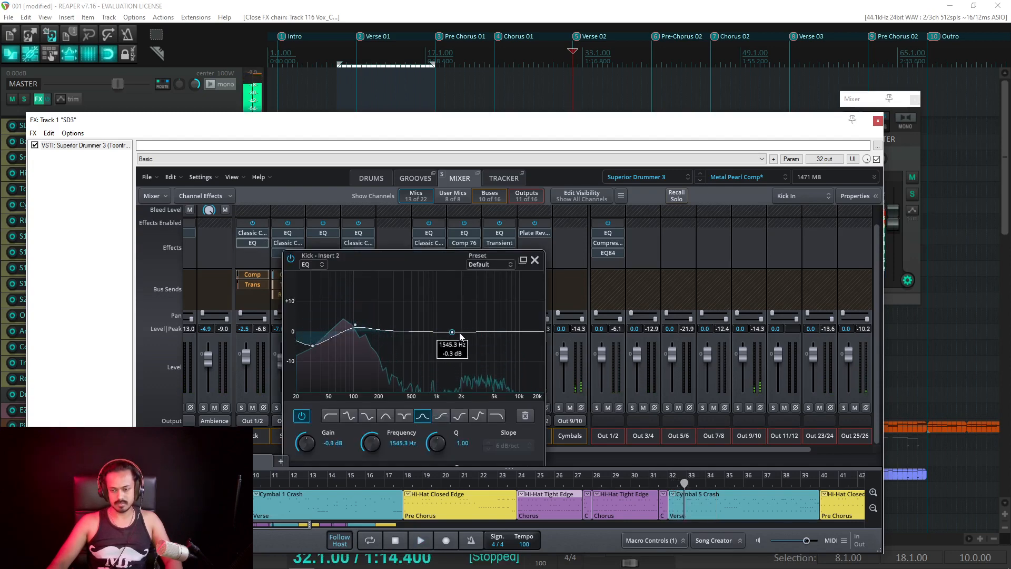
Step: Solo the Kick channel and make its 100 Hz EQ band a high shelf boosted by 2.5 dB during playback
drag(356, 258, 528, 246)
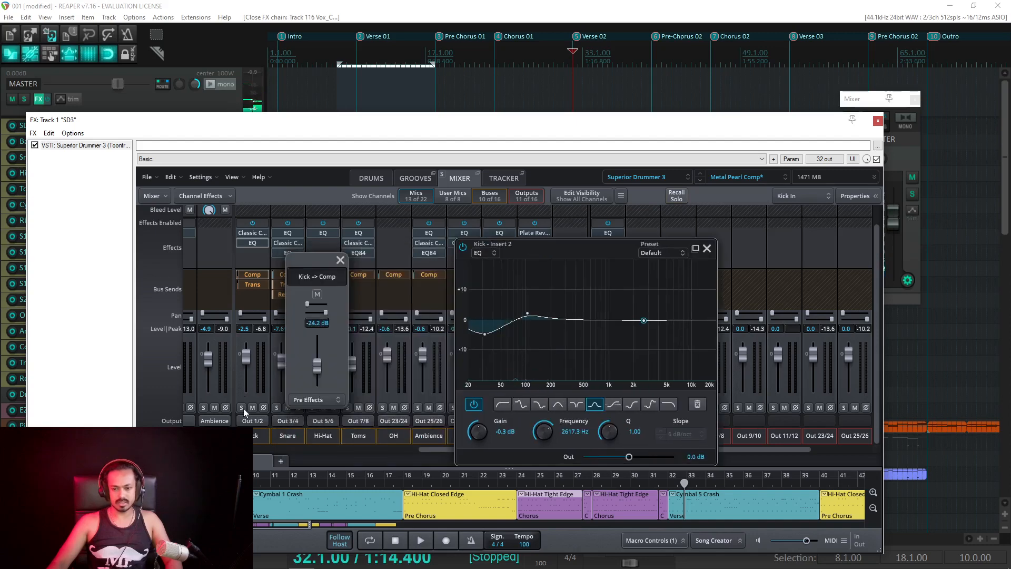
click(242, 408)
key(space)
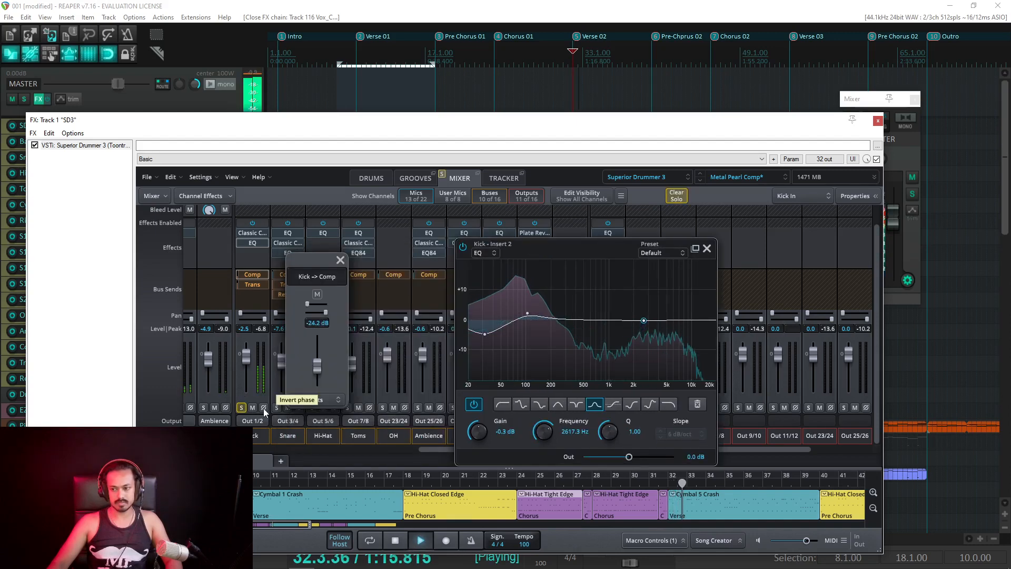
click(527, 316)
key(space)
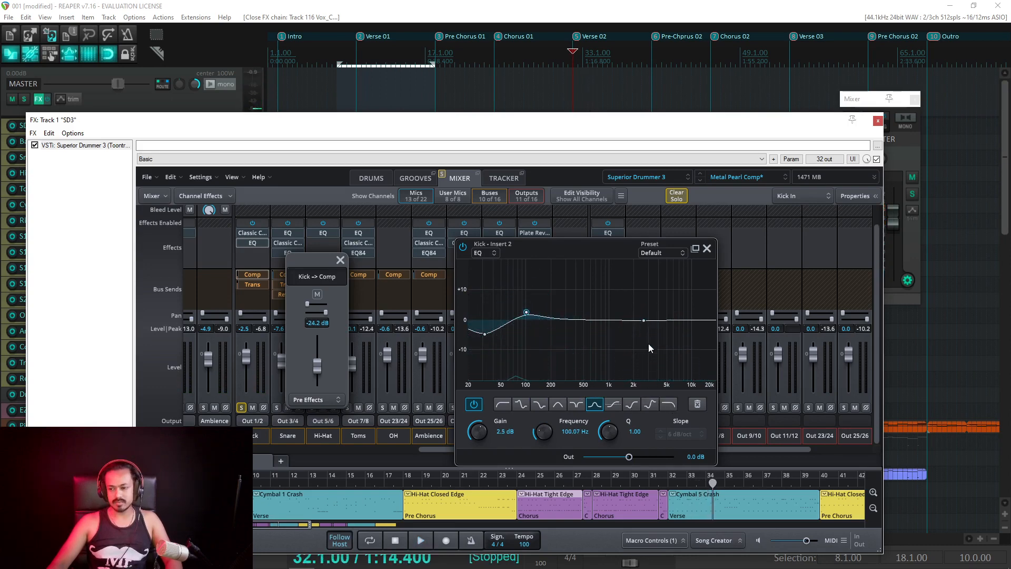
click(632, 404)
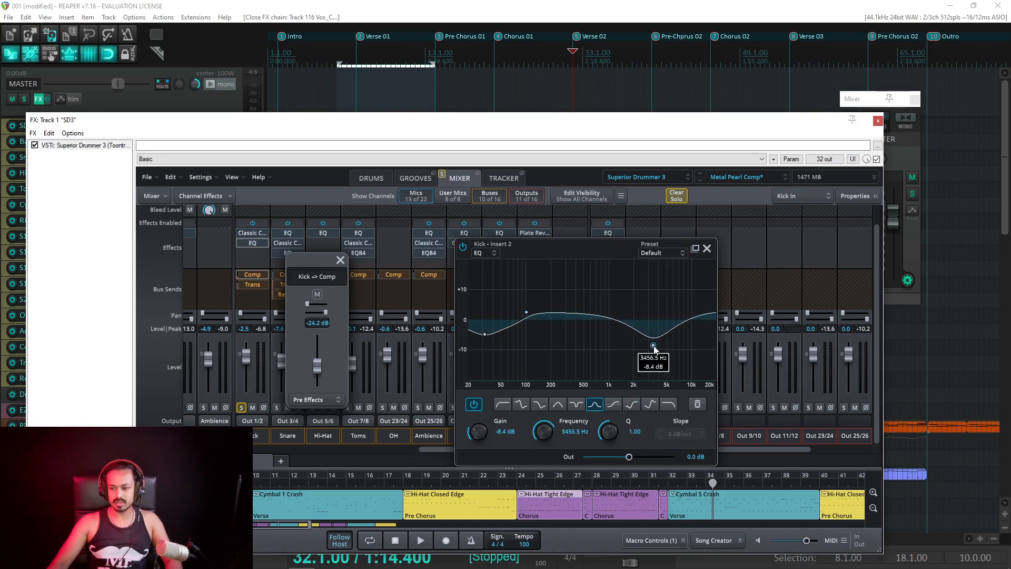
Step: Sweep the Kick EQ's high-mid bell band up and down during playback, setting about -5.3 dB at 2900 Hz
key(space)
drag(653, 346, 648, 304)
drag(649, 310, 648, 339)
key(space)
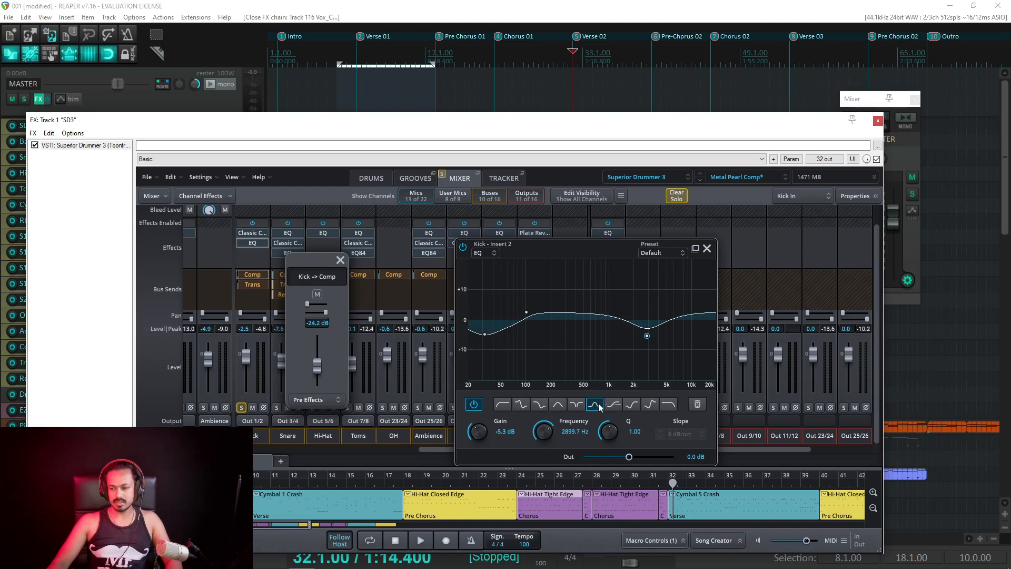
click(542, 407)
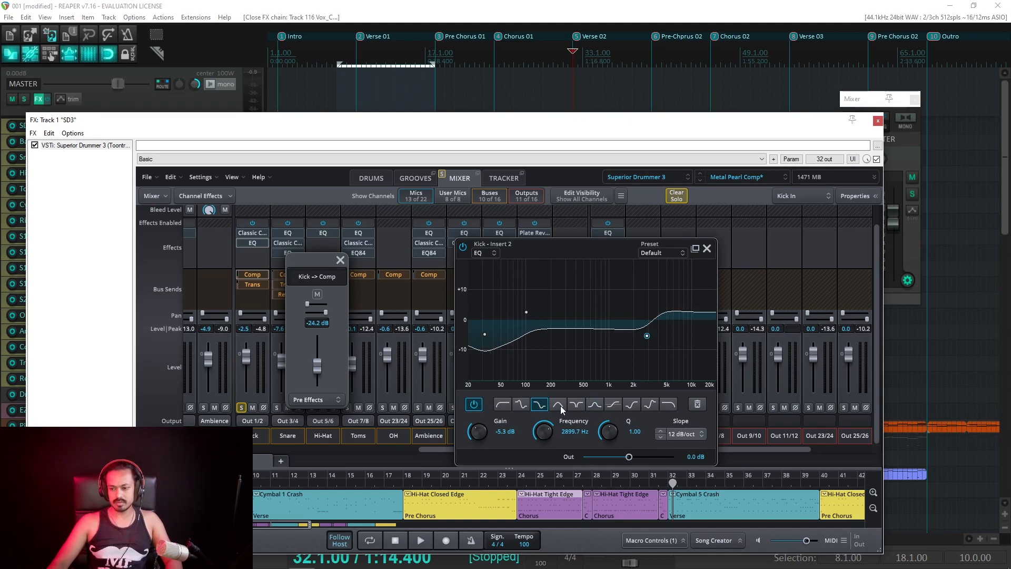
click(560, 406)
click(594, 405)
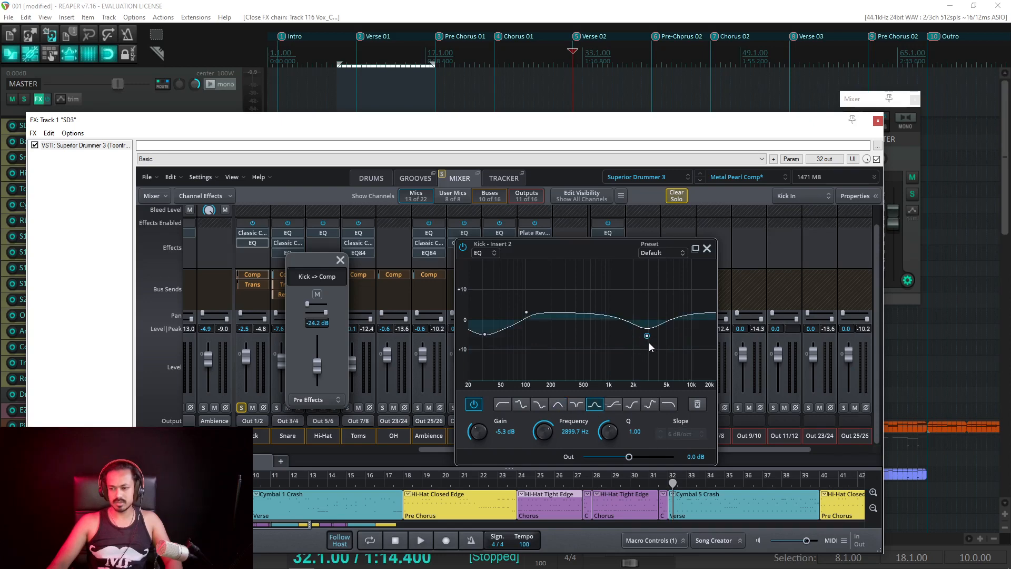
Step: Move the Kick EQ's high-mid bell cut to about 5520 Hz at -7.4 dB and audition it
mouse_move(649, 342)
mouse_down()
mouse_move(639, 362)
mouse_move(643, 346)
mouse_up()
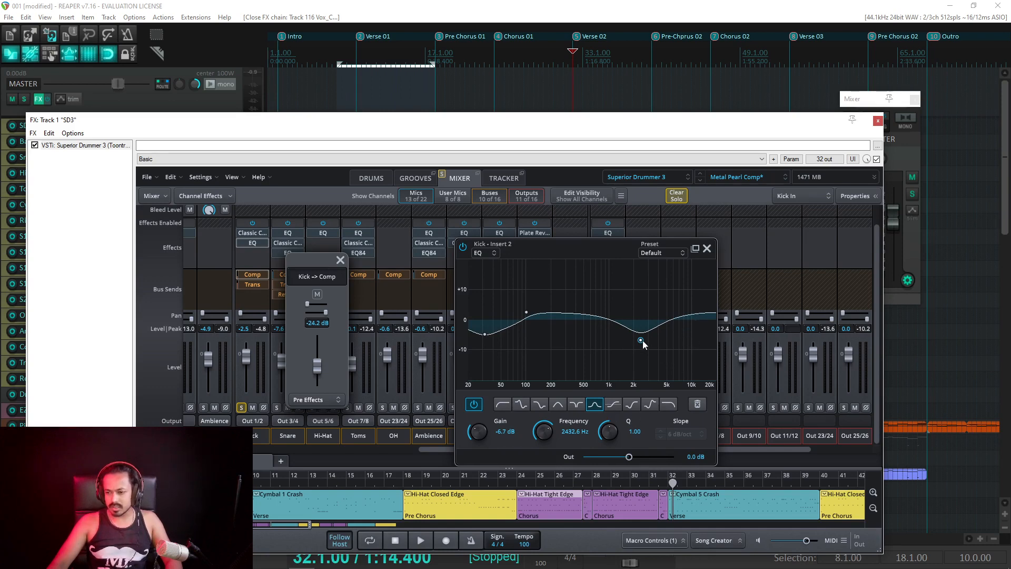
drag(643, 341, 671, 343)
key(space)
key(space)
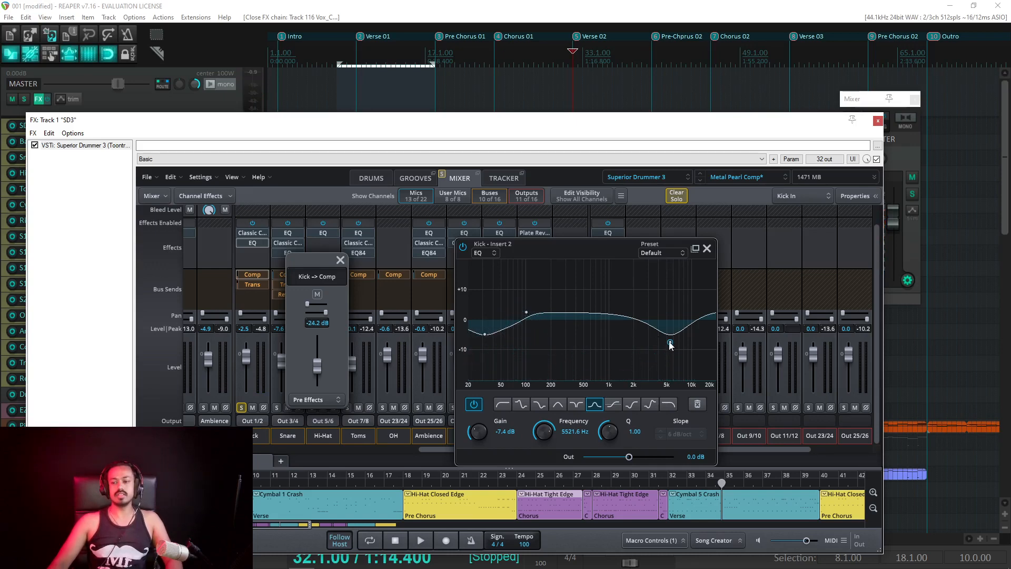
Step: Listen to the soloed kick with the 5.5 kHz cut bypassed and re-enable the band
click(475, 405)
key(space)
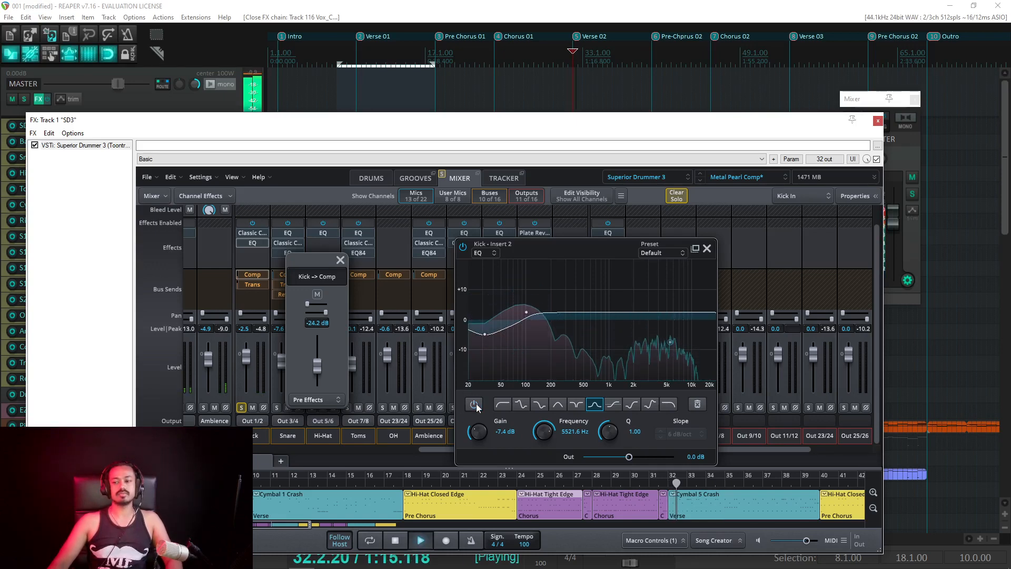
key(space)
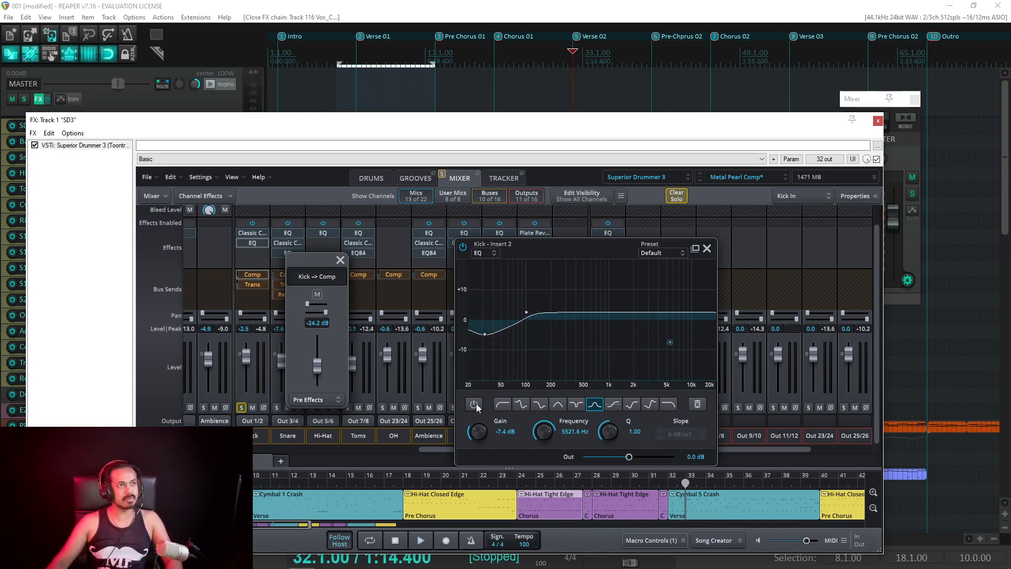
click(475, 404)
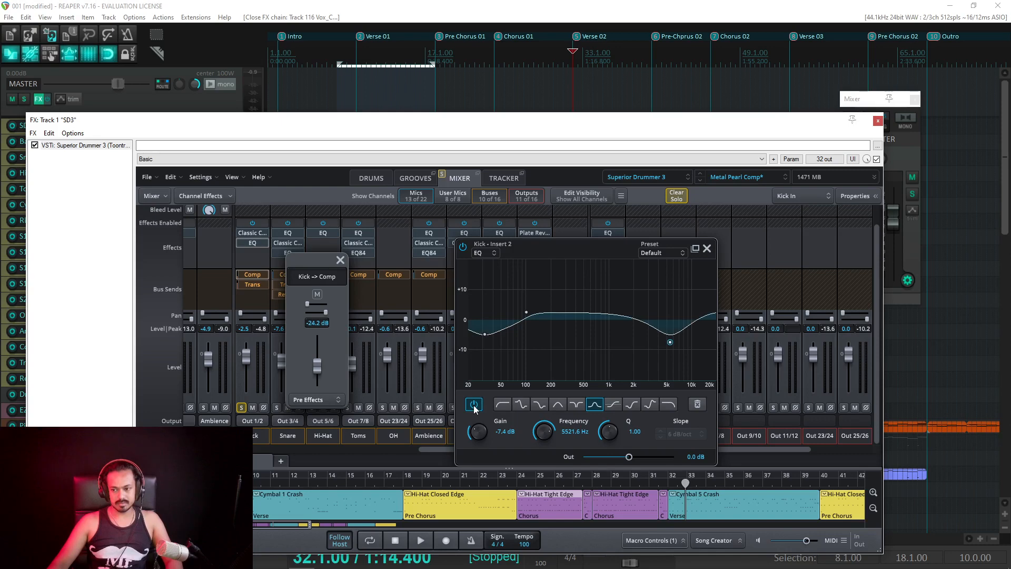
Step: Close the Kick-to-Comp send window and raise the Kick channel level to 0.3 dB during playback
key(space)
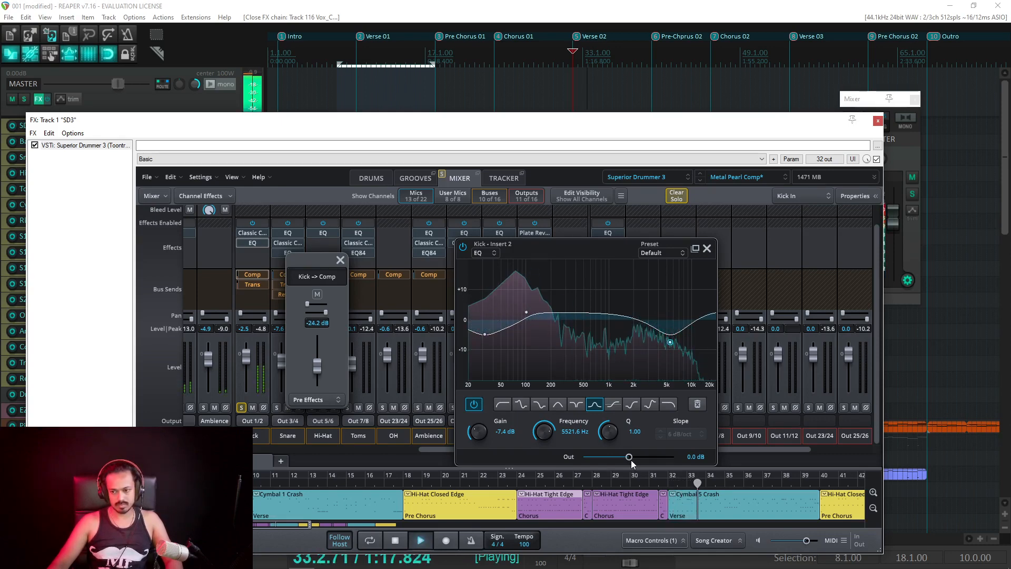
click(341, 261)
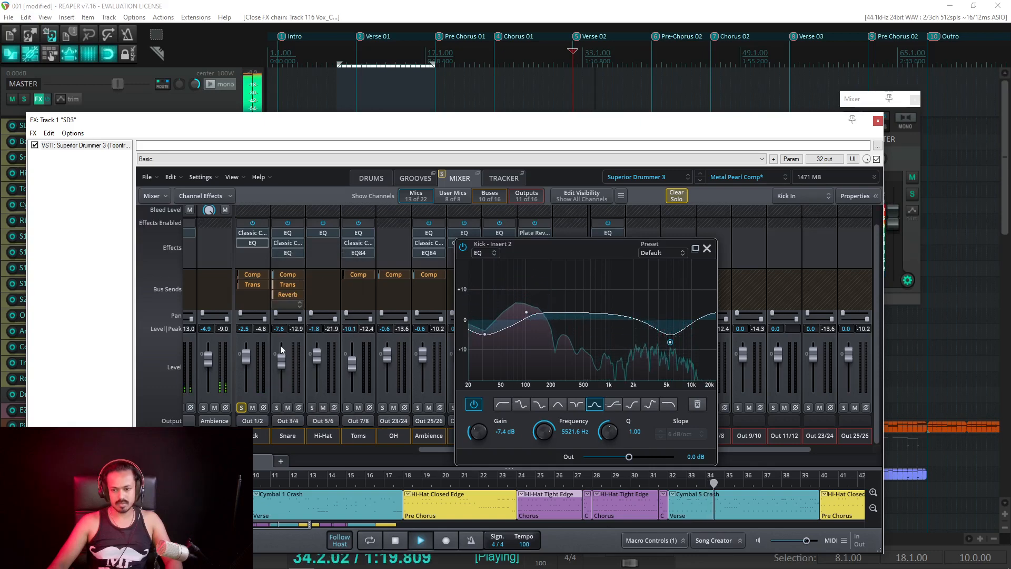
drag(247, 359, 247, 356)
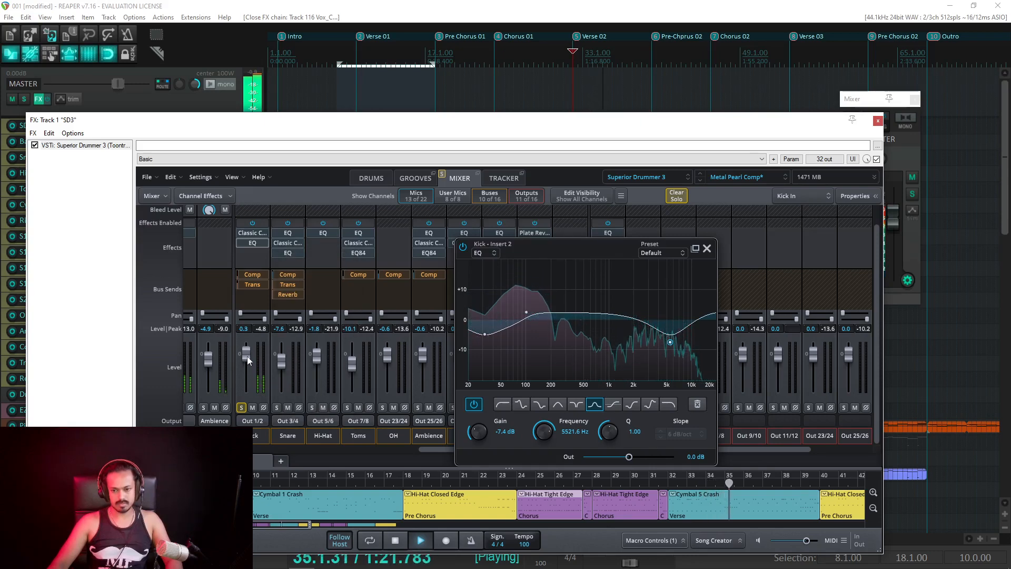
key(space)
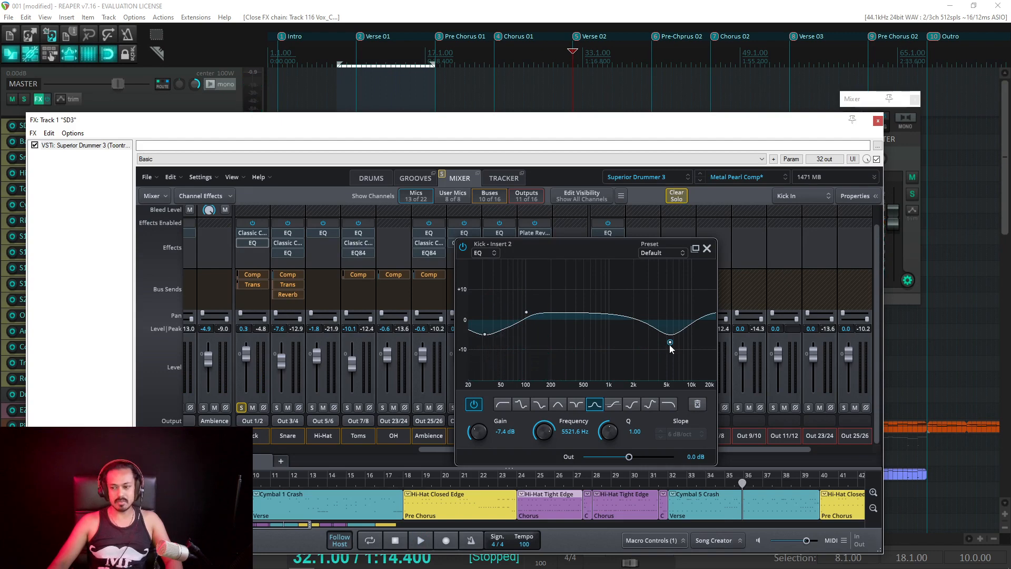
Step: Compare the soloed kick at its raised level with the 5.5 kHz cut off and on
click(474, 404)
key(space)
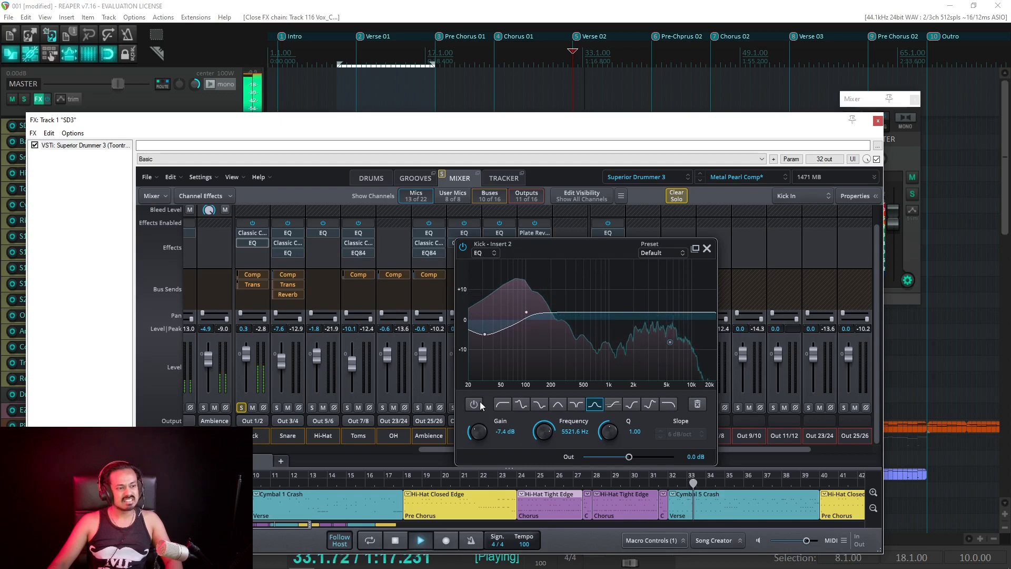
key(space)
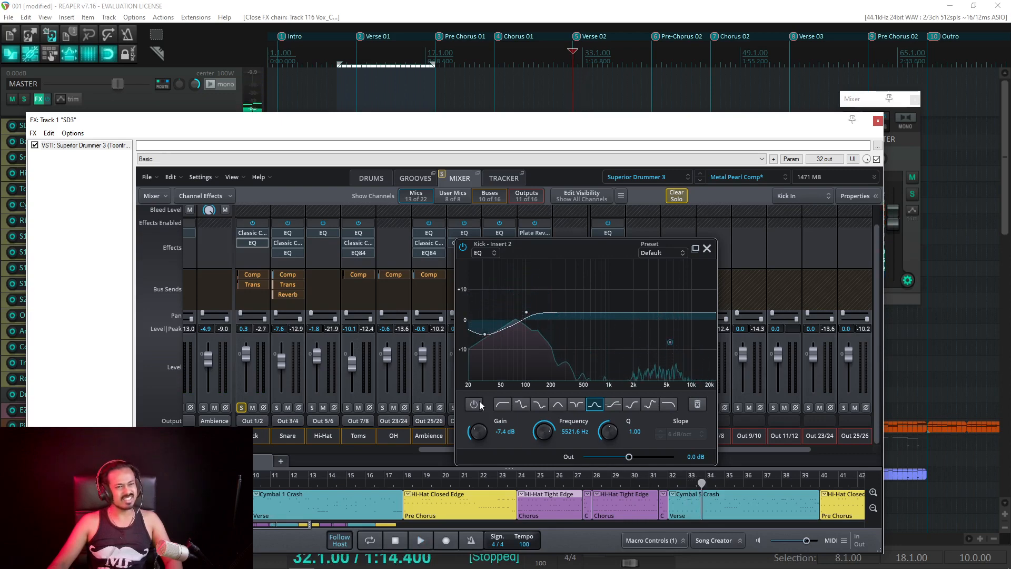
click(478, 403)
key(space)
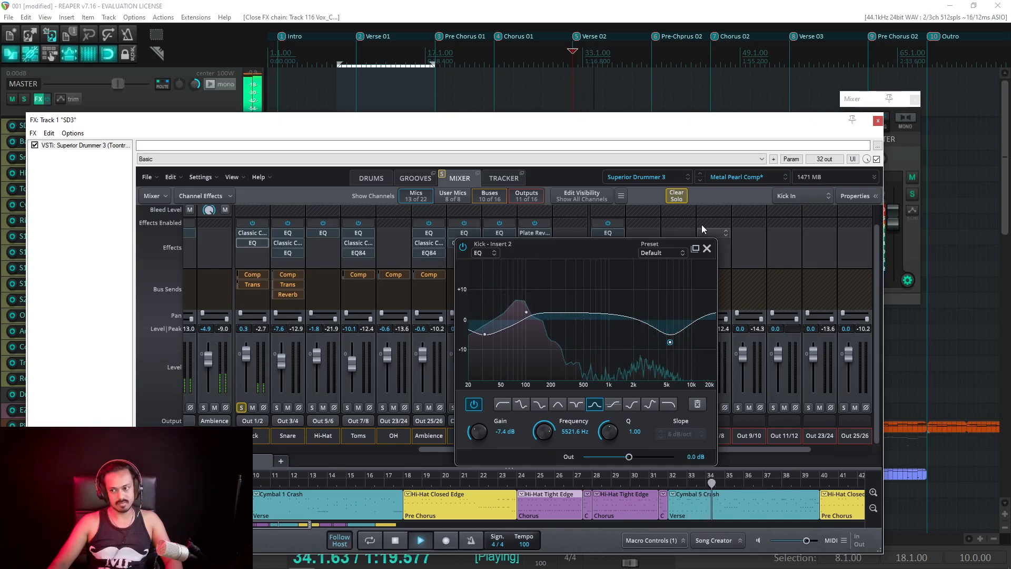
Step: Clear the kick solo and compare the full mix with the 5.5 kHz kick cut bypassed and enabled
click(676, 196)
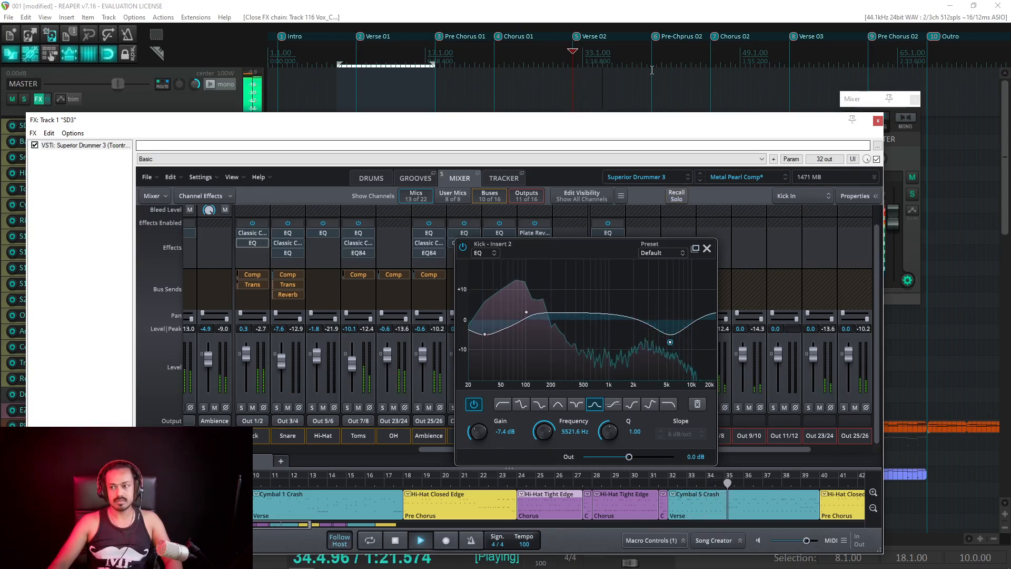
click(470, 405)
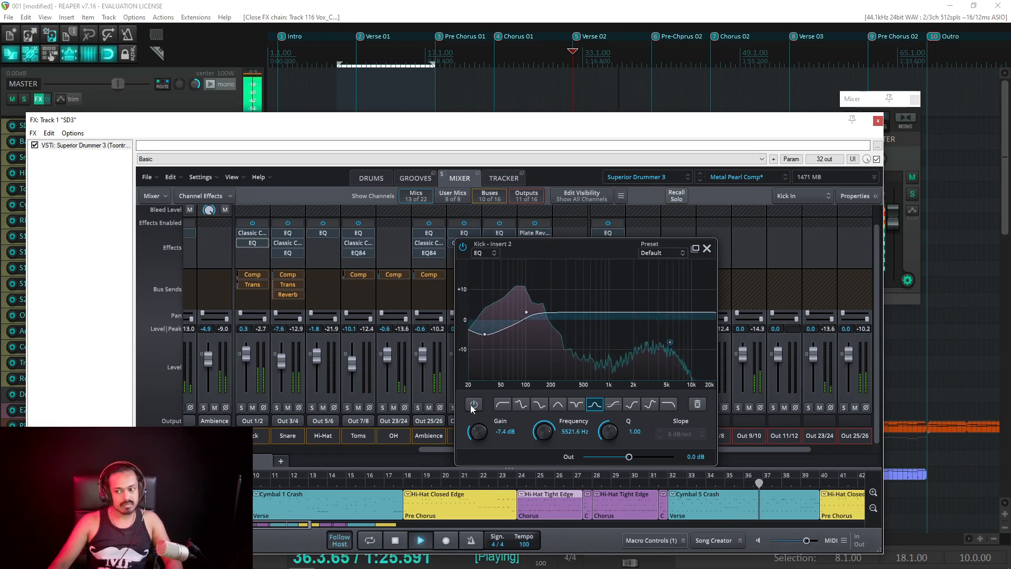
key(space)
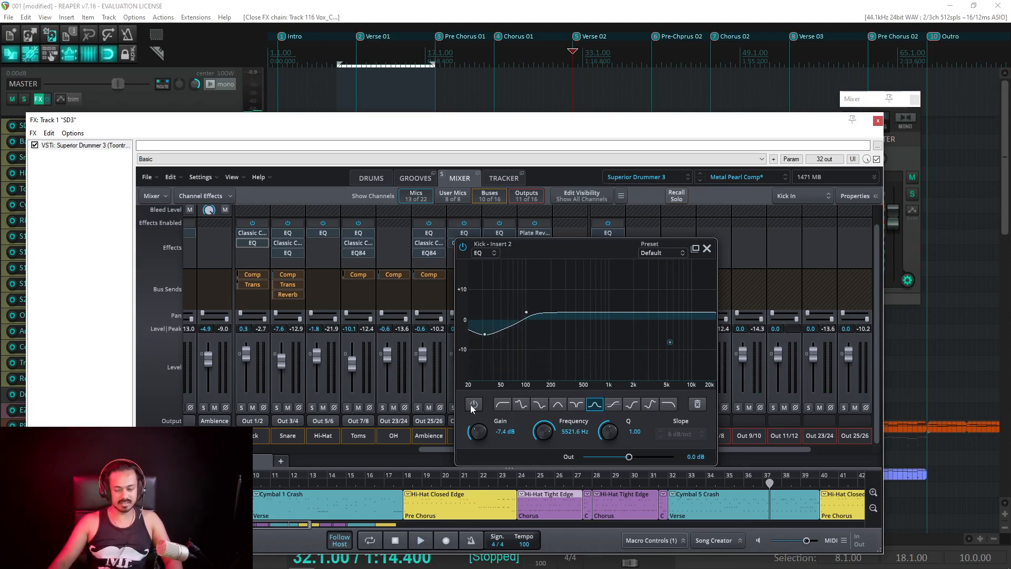
key(space)
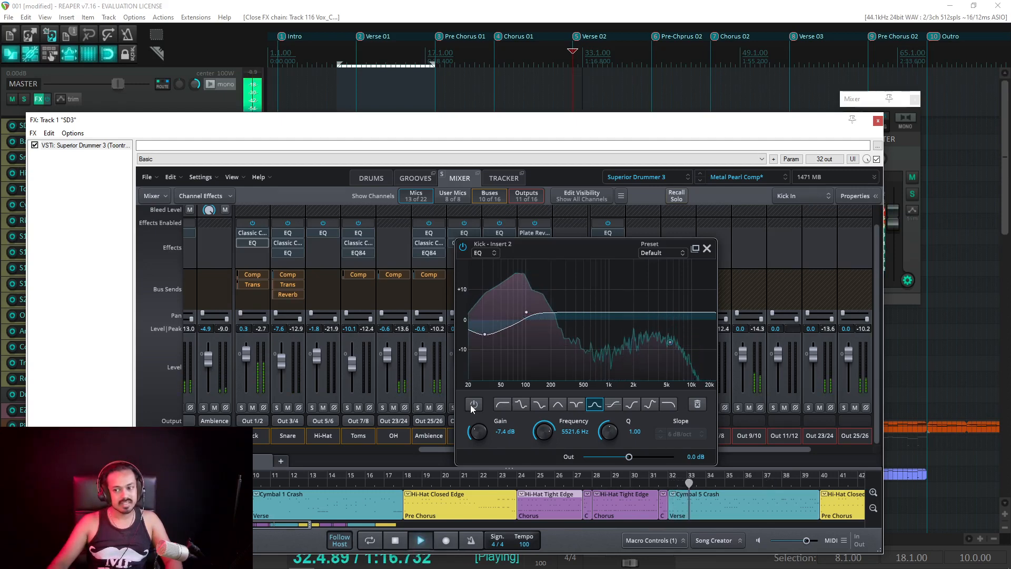
click(471, 407)
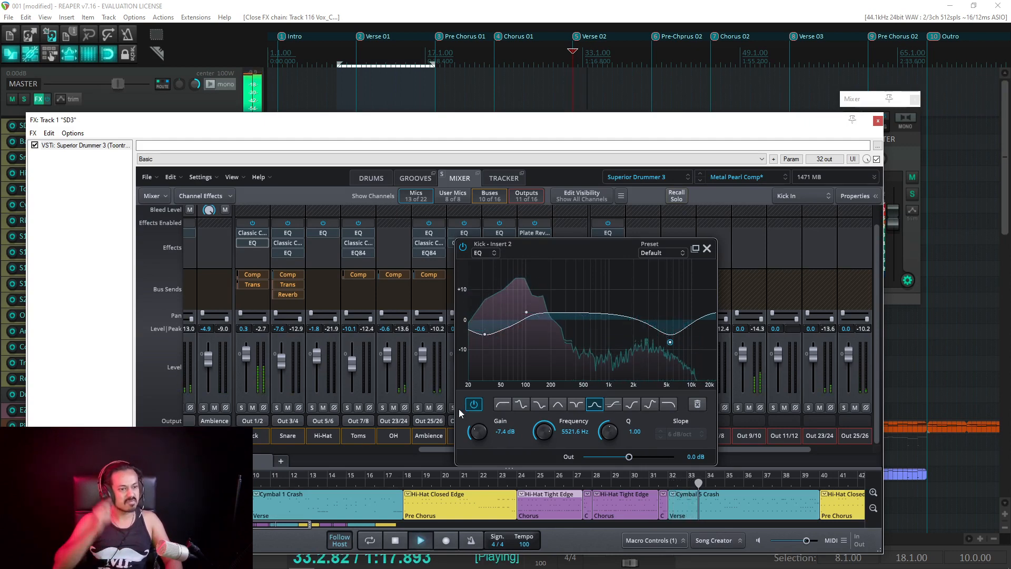
Step: Set the Kick channel level to -0.8 dB and close the Kick EQ and the SD3 FX window
click(707, 248)
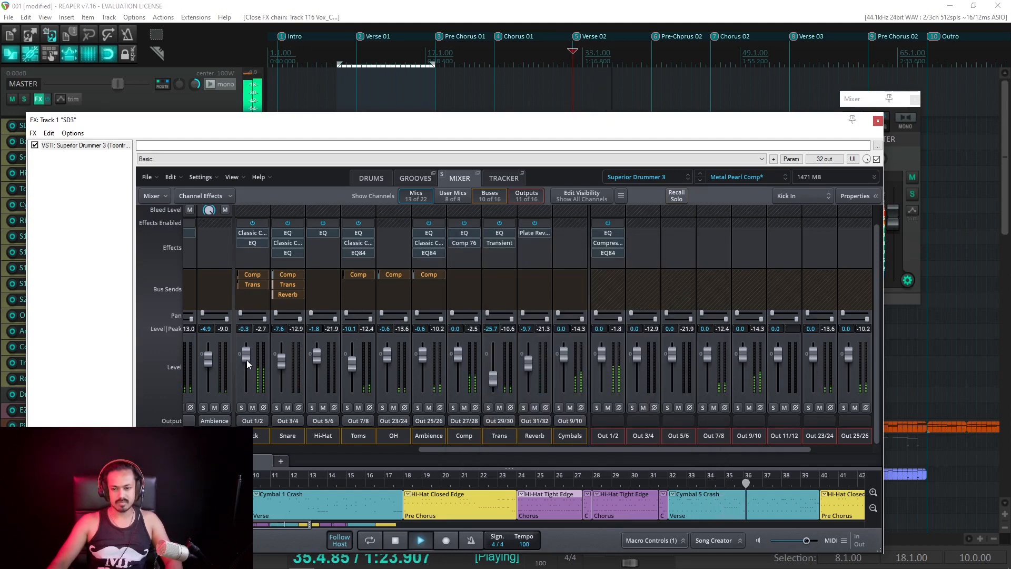
drag(247, 360, 245, 360)
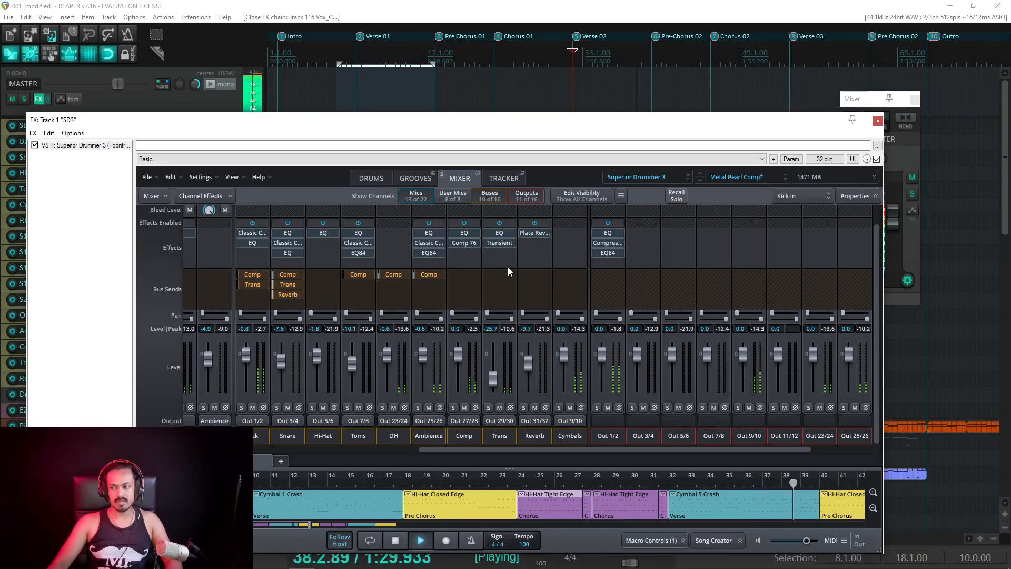
click(878, 120)
key(space)
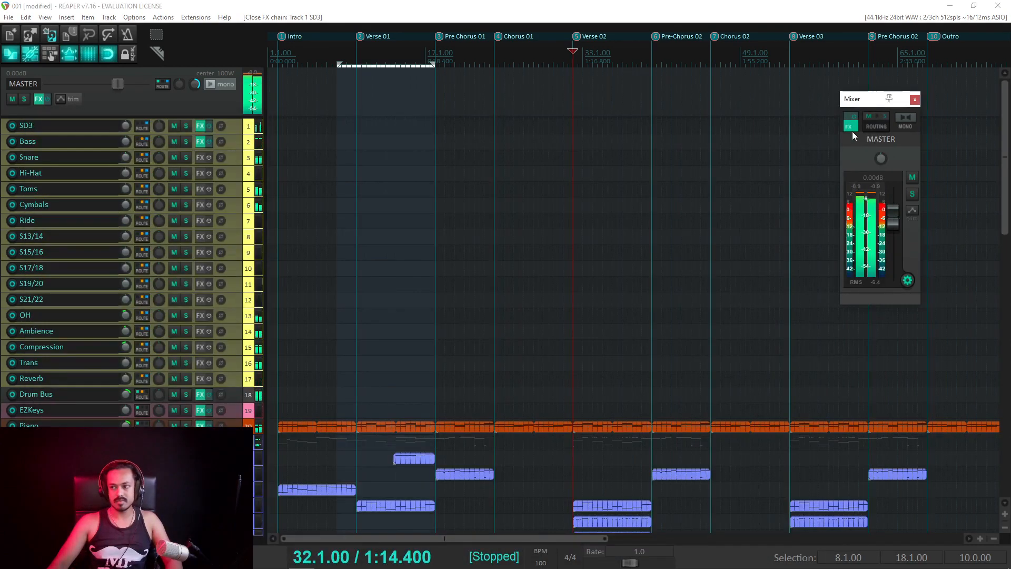
Step: Open the master track's Tonal Balance Control and check the frequency balance while playing Verse 02 and Chorus 01
click(851, 126)
drag(238, 62, 519, 154)
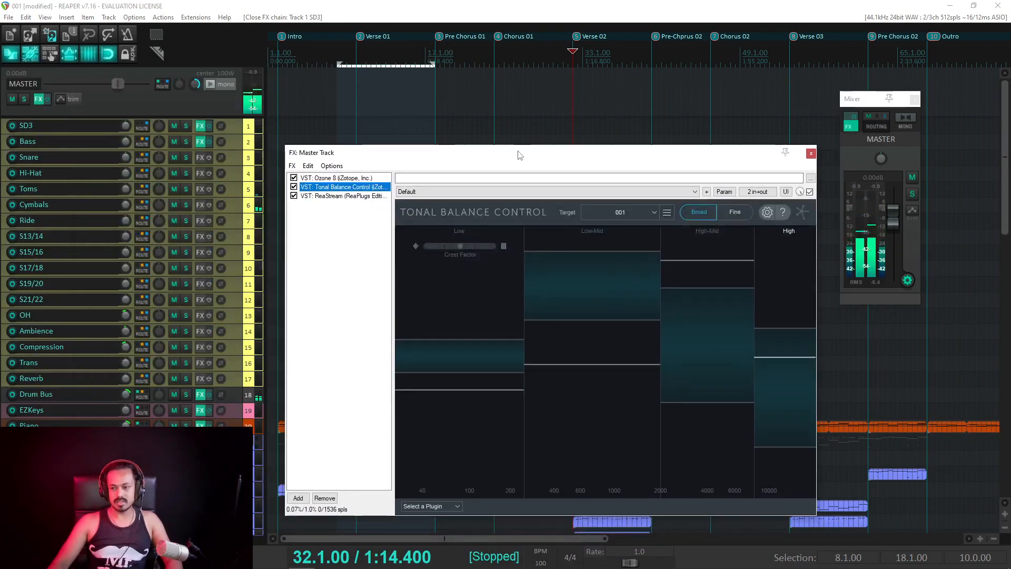
key(space)
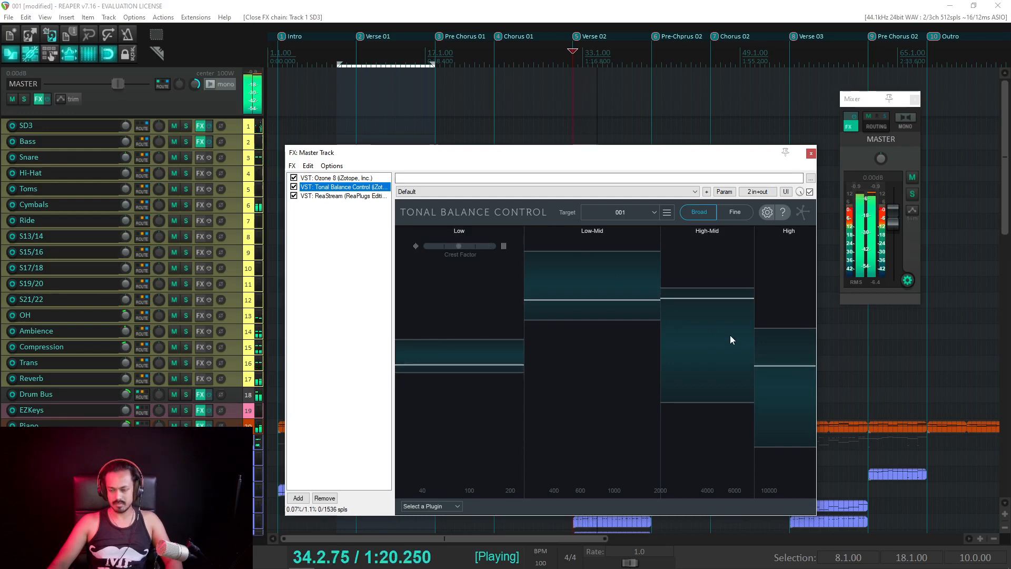
click(709, 275)
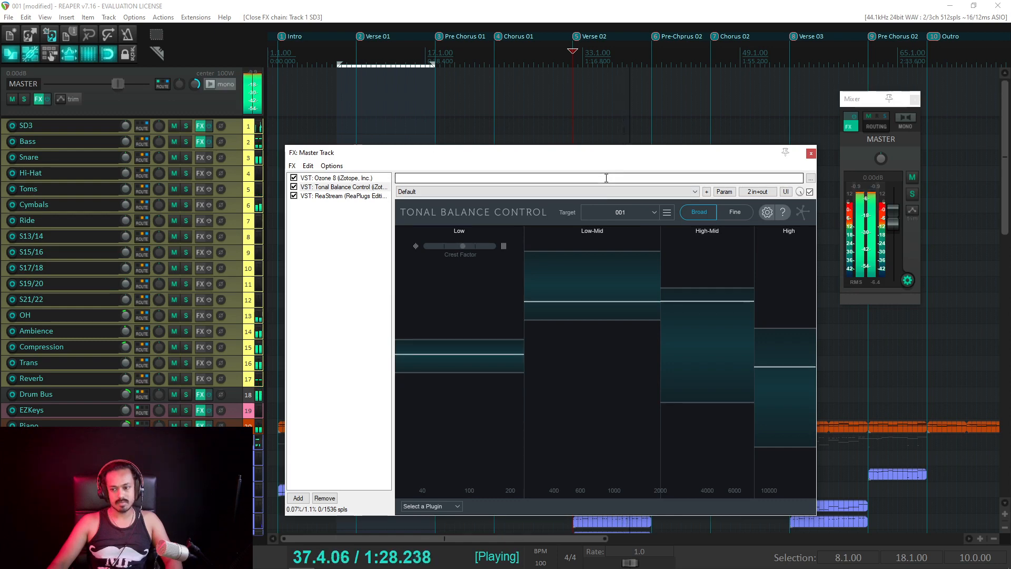
click(494, 61)
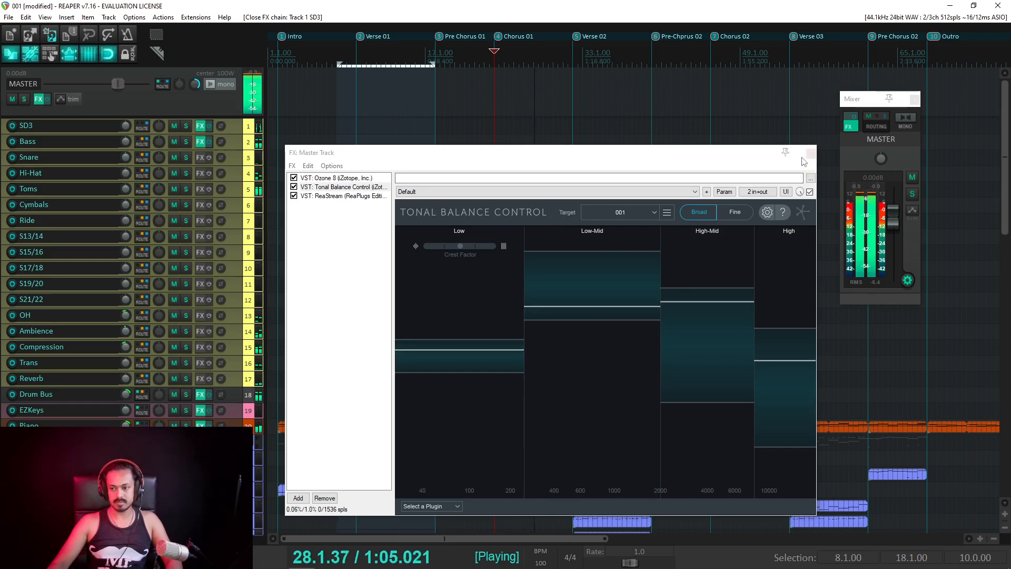
Step: Close the master FX window and set the time selection to the Chorus 01 section
scroll(156, 328, down, 5)
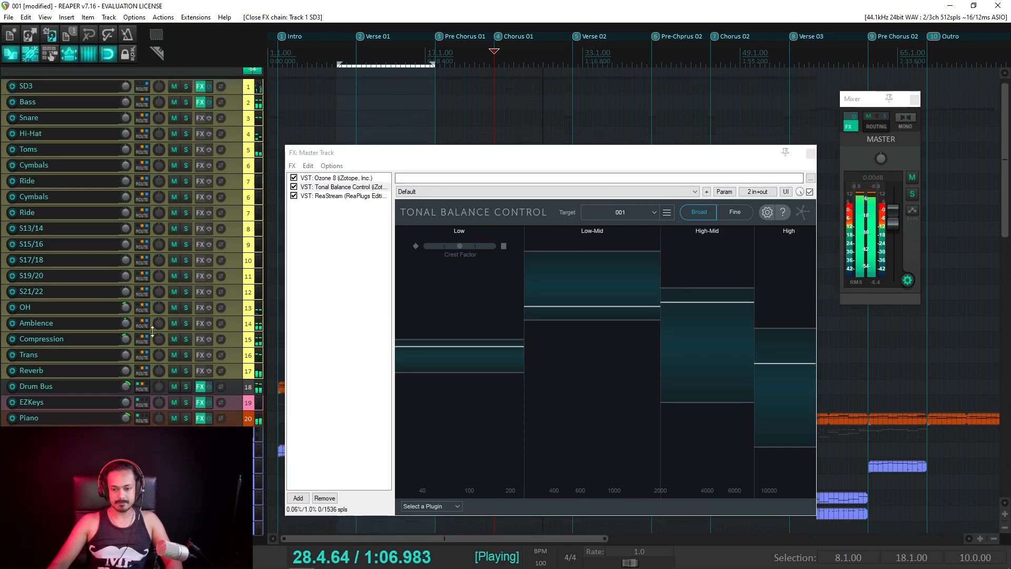
scroll(156, 329, down, 5)
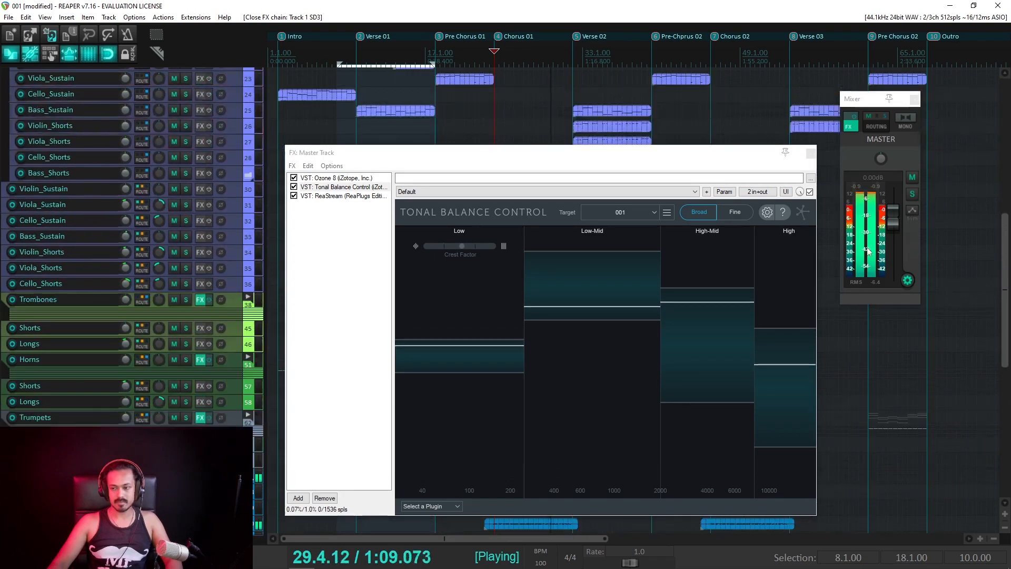
click(811, 156)
scroll(469, 160, down, 5)
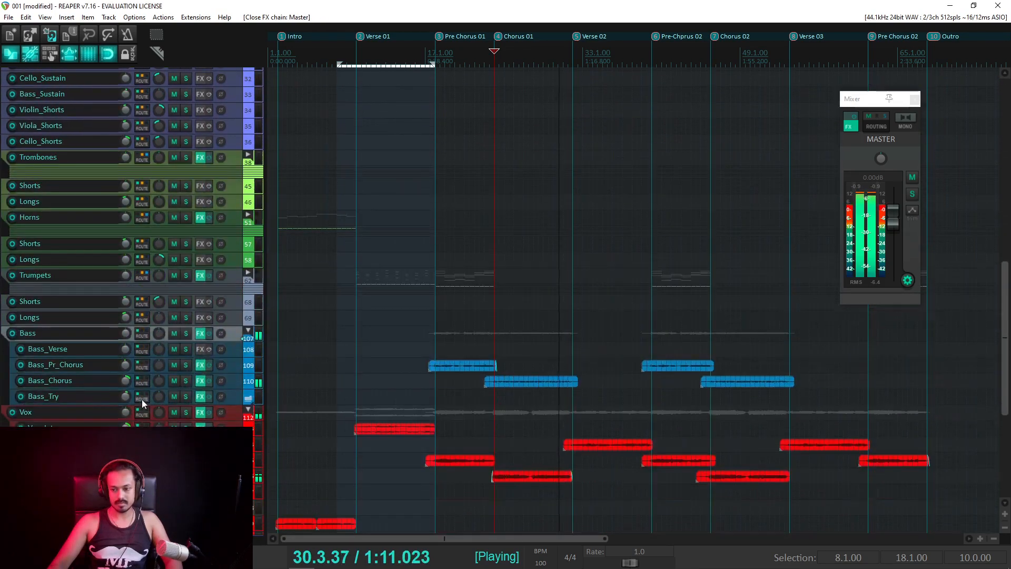
double_click(525, 51)
scroll(118, 336, down, 5)
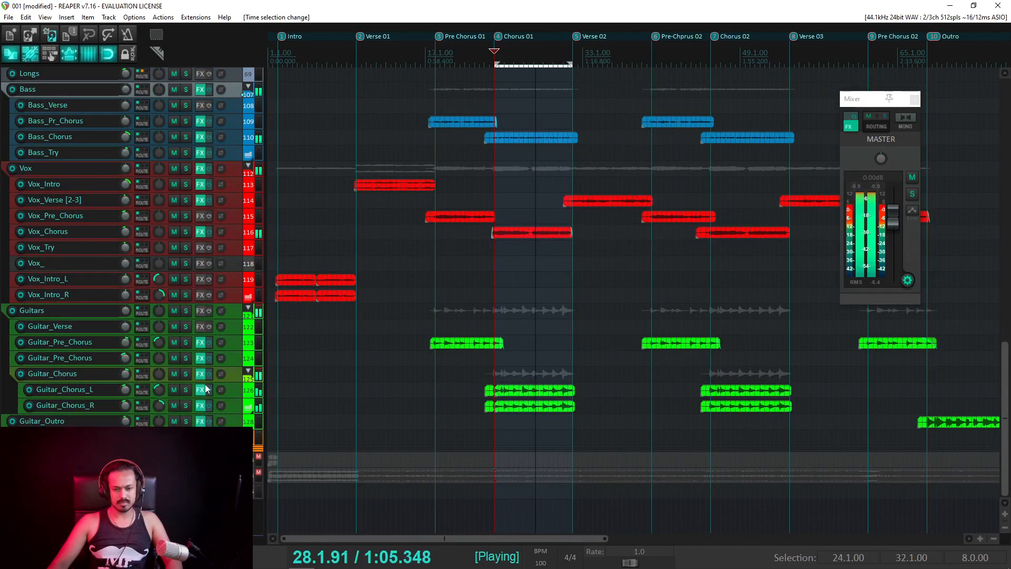
Step: On the Guitar_Chorus folder's Neutron EQ, add a 24 dB high-pass at 78 Hz and set band 7 to -2.5 dB at 5434 Hz
click(200, 375)
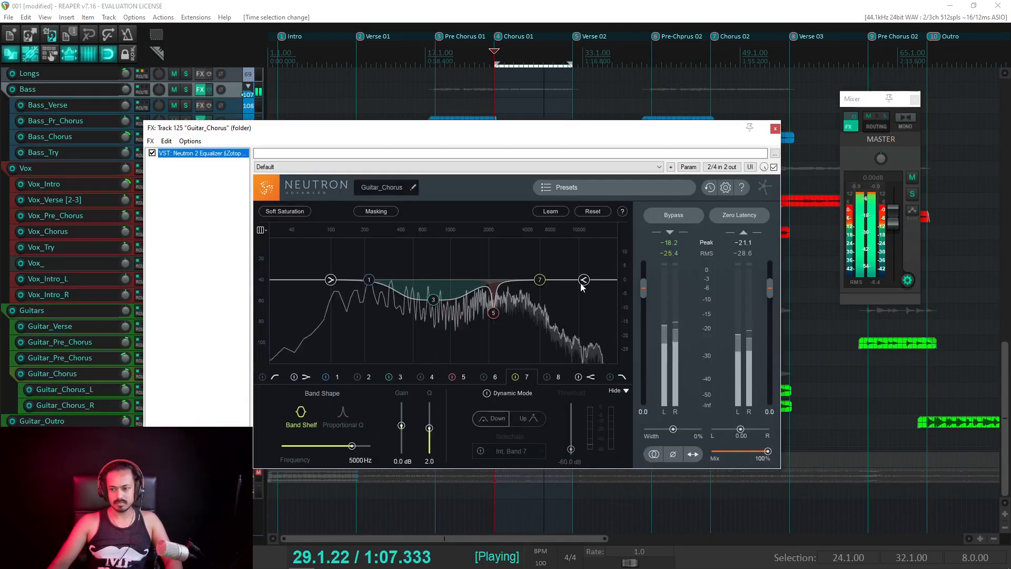
mouse_move(543, 283)
mouse_down()
mouse_move(549, 296)
mouse_move(545, 283)
mouse_up()
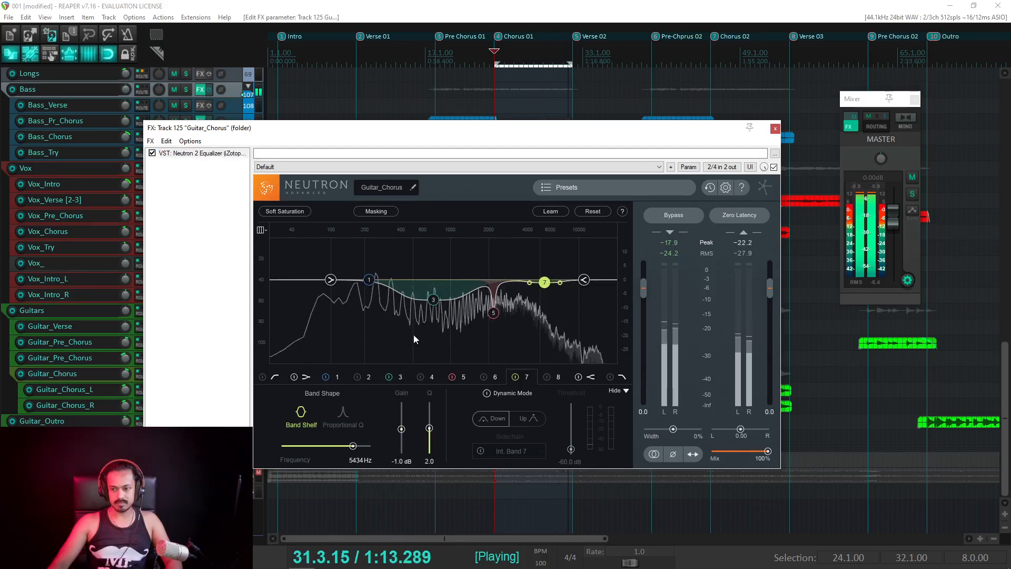
click(263, 377)
click(338, 412)
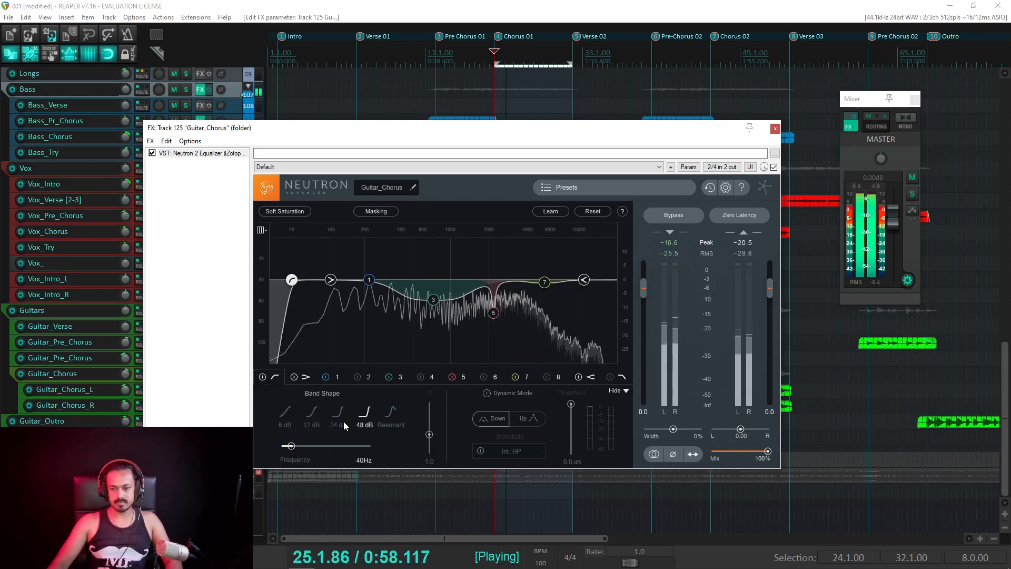
drag(292, 282, 320, 281)
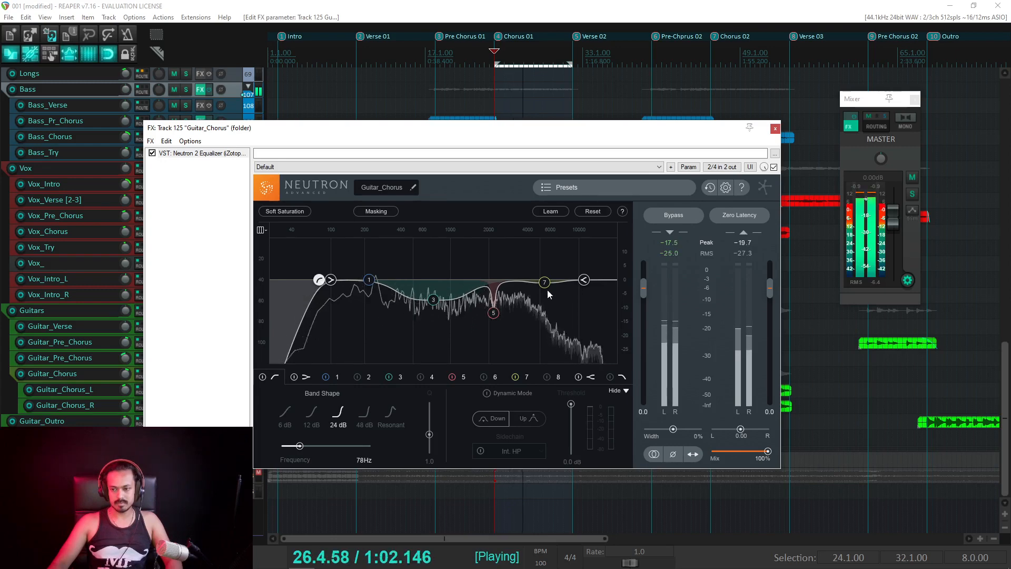
drag(546, 285, 545, 290)
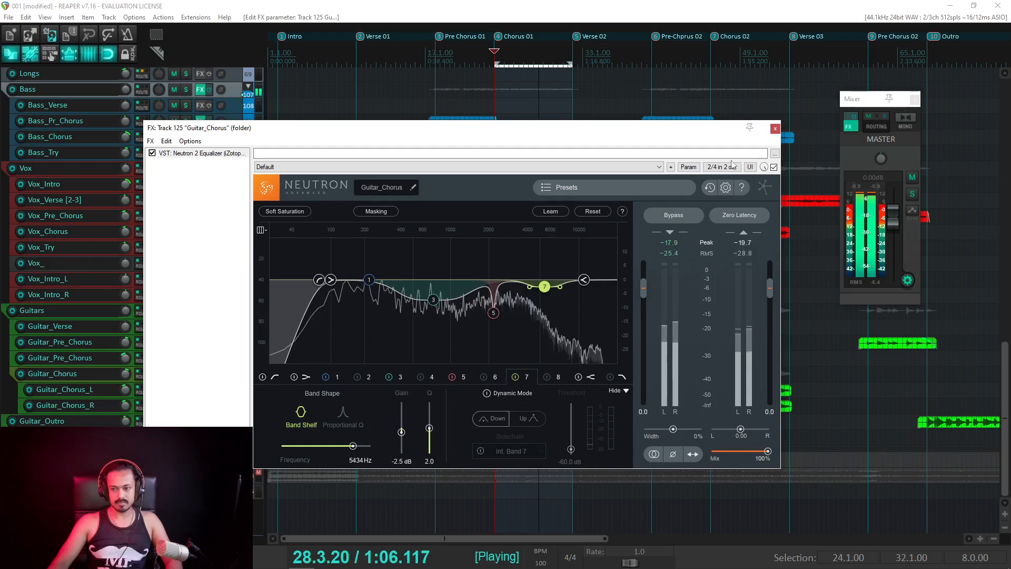
click(775, 130)
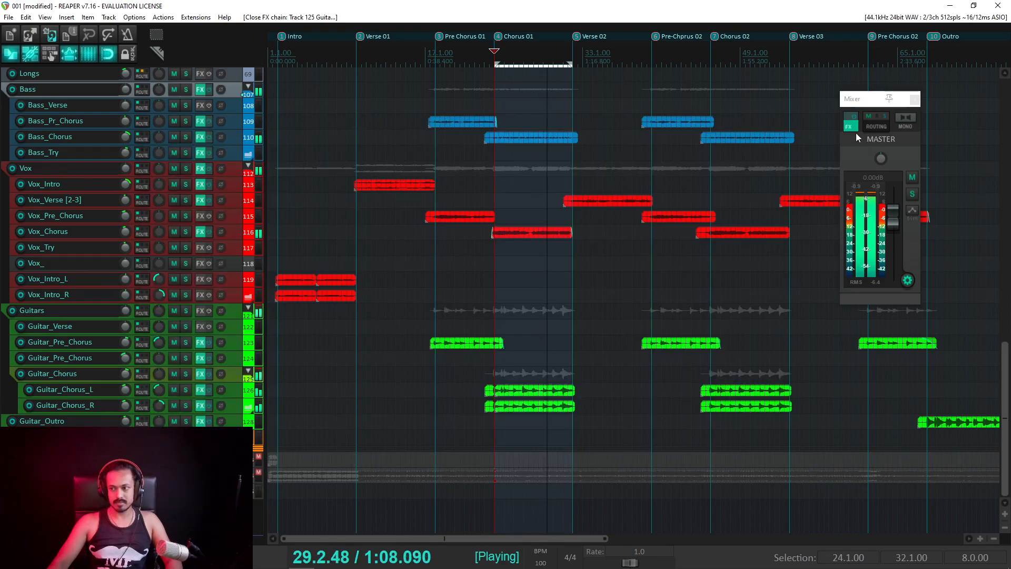
Step: Check the frequency balance on the master's Tonal Balance Control, close the FX window and save the project
click(852, 127)
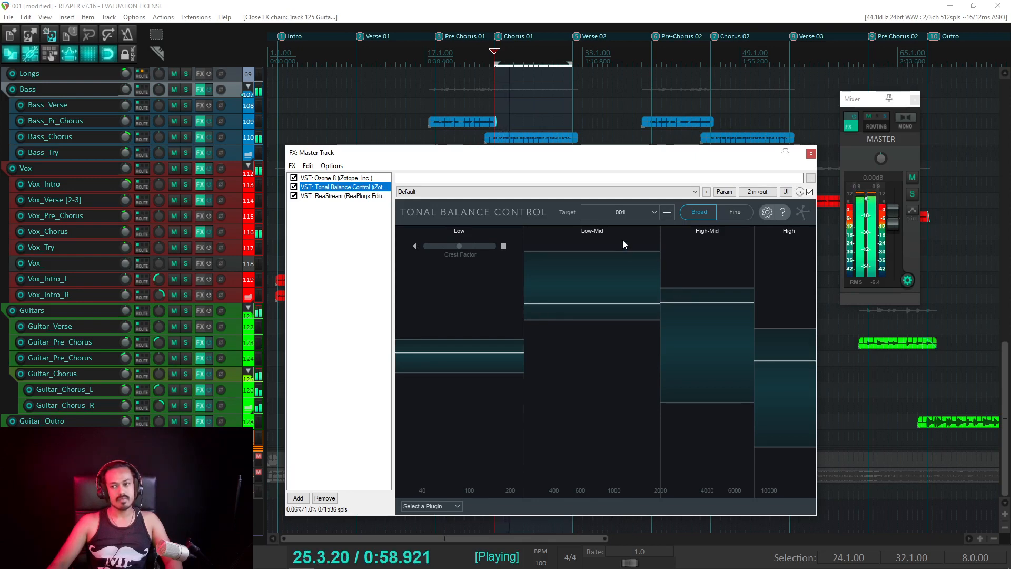
click(811, 154)
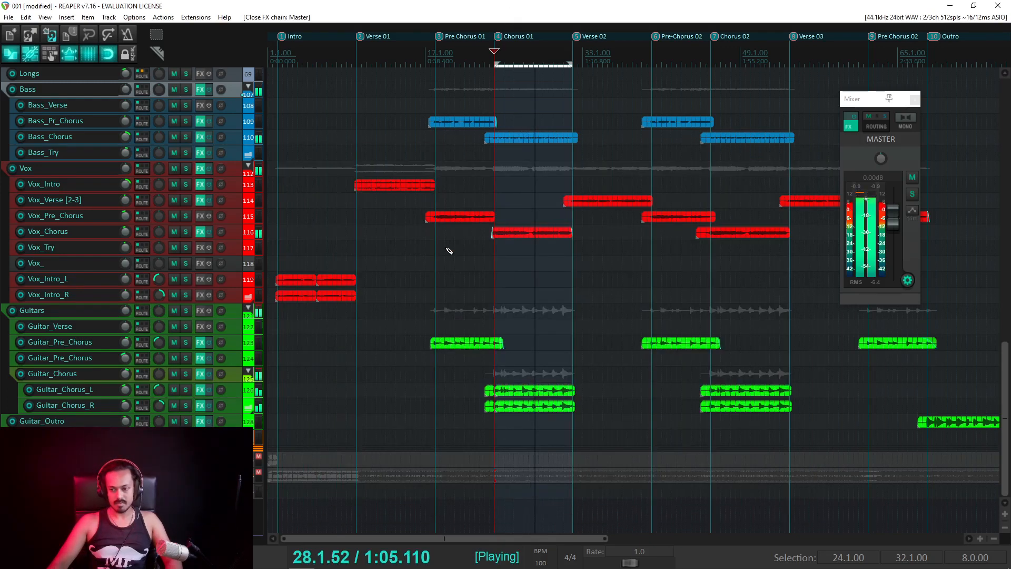
key(ctrl+s)
Step: Check the Bass_Chorus track volume and replay the mix from bar 23.3, just before Chorus 01
scroll(166, 224, up, 6)
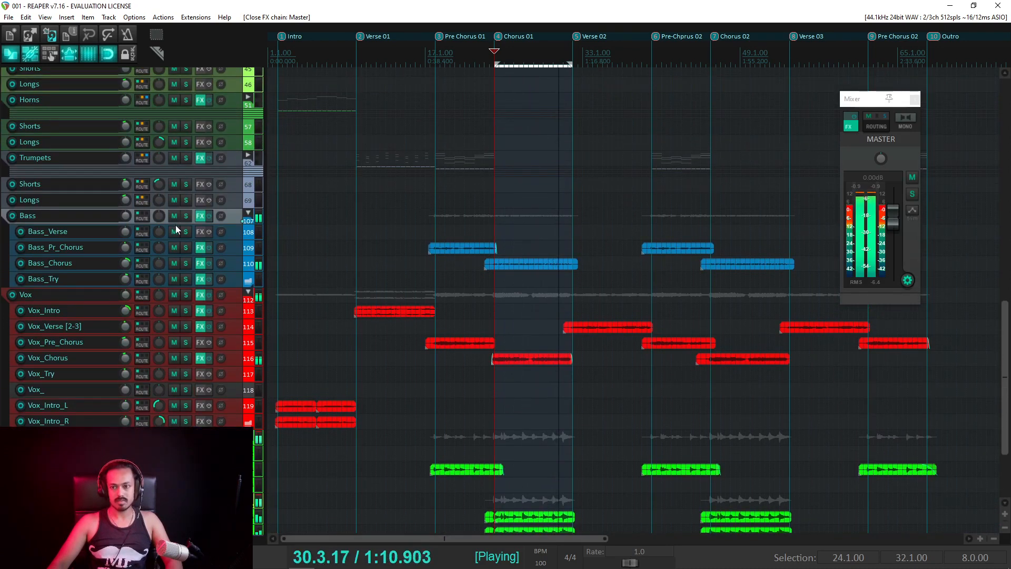
mouse_move(124, 264)
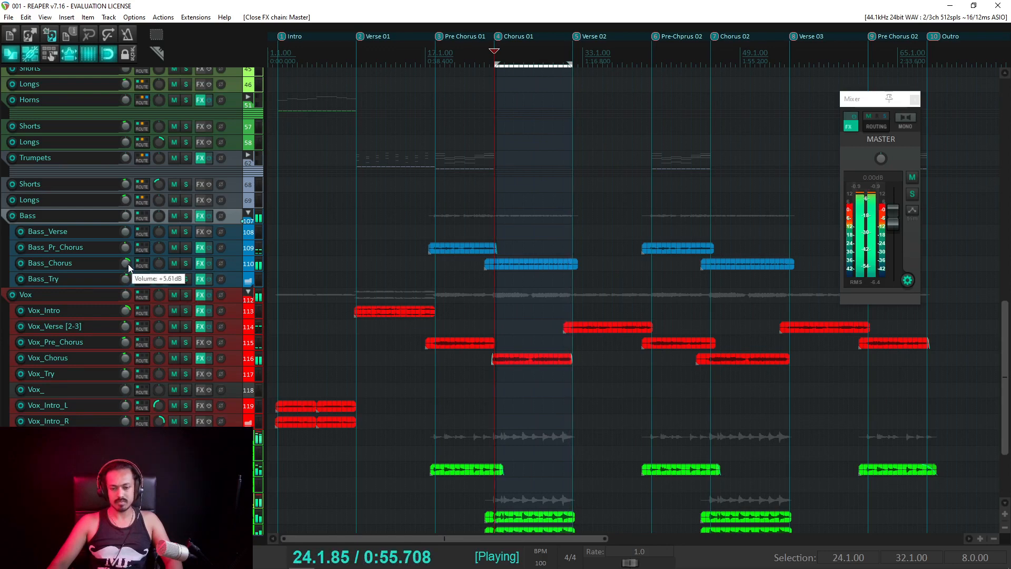
click(487, 64)
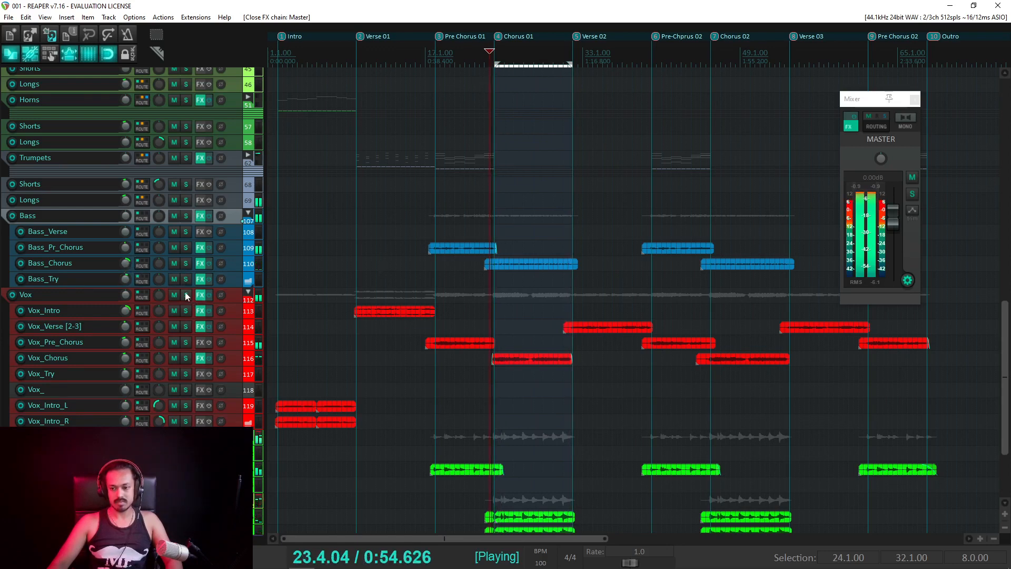
scroll(185, 293, down, 2)
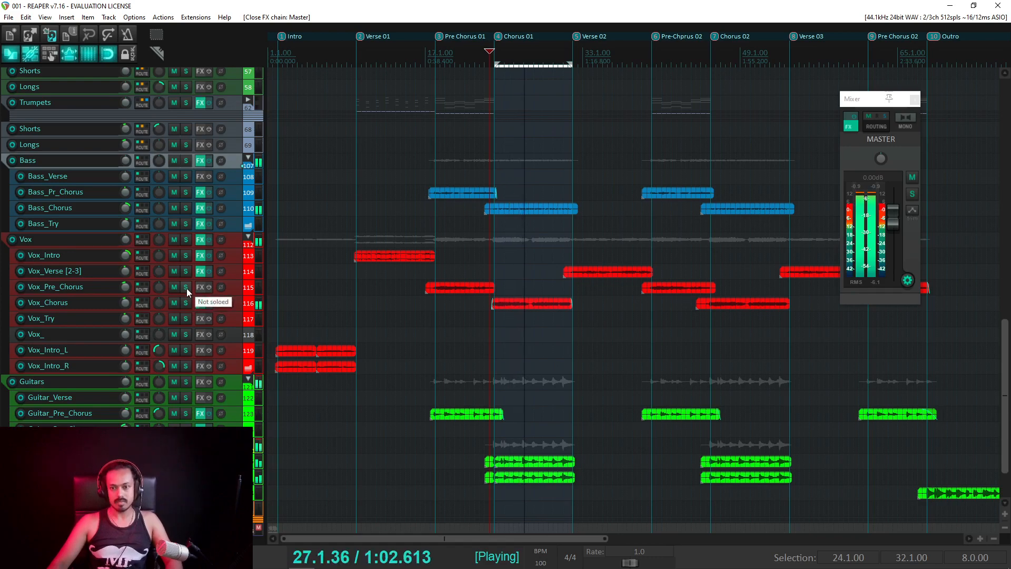
Step: Set the Drum Bus track volume to +6.00 dB and restart playback to hear the change
scroll(189, 284, up, 8)
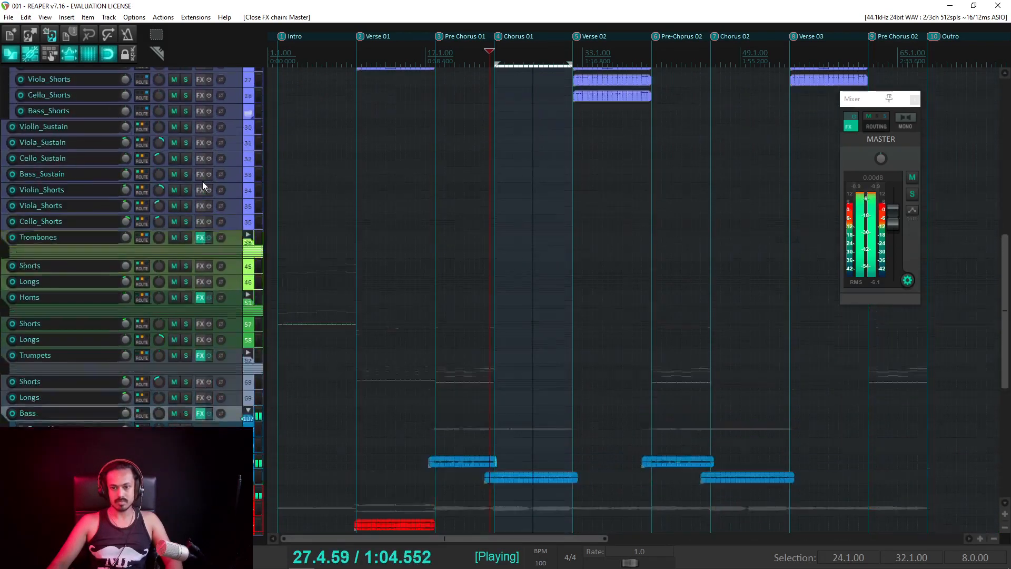
scroll(202, 186, up, 7)
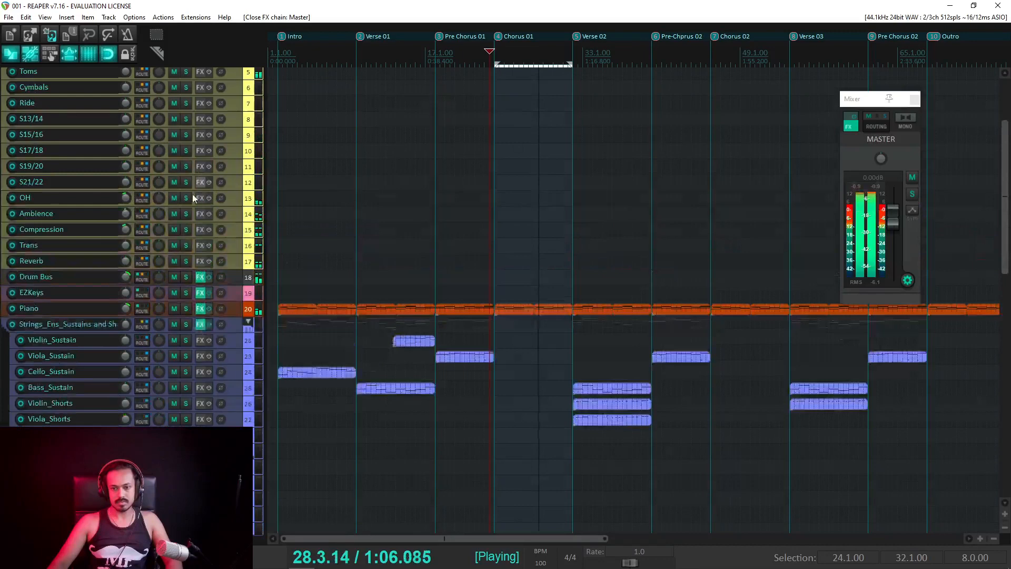
right_click(126, 278)
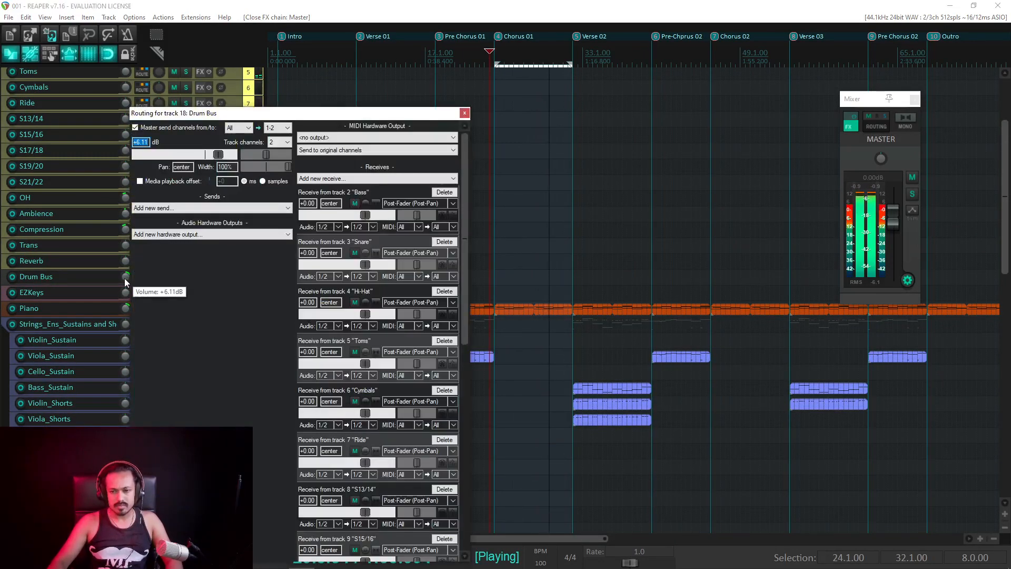
click(463, 113)
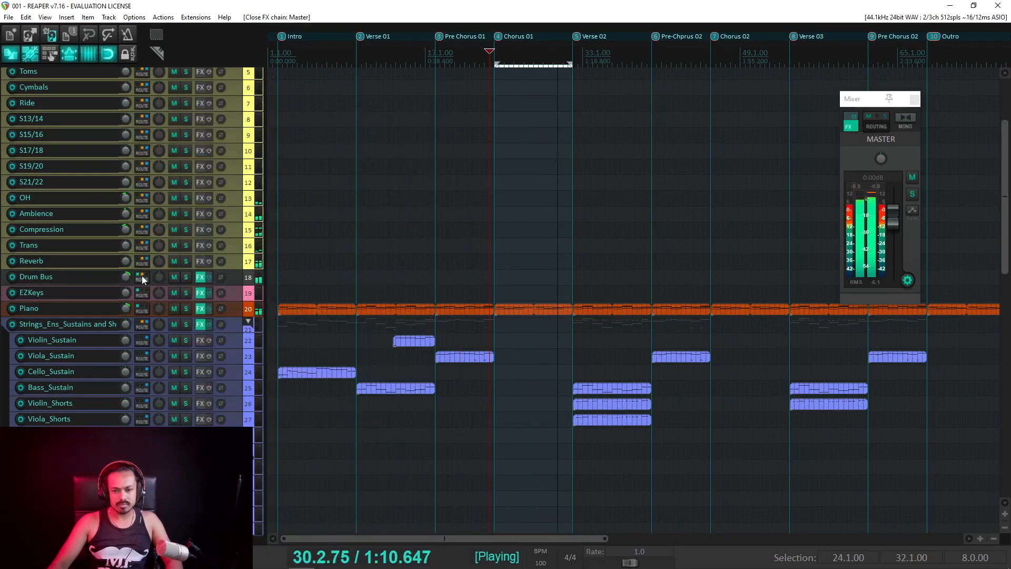
right_click(124, 279)
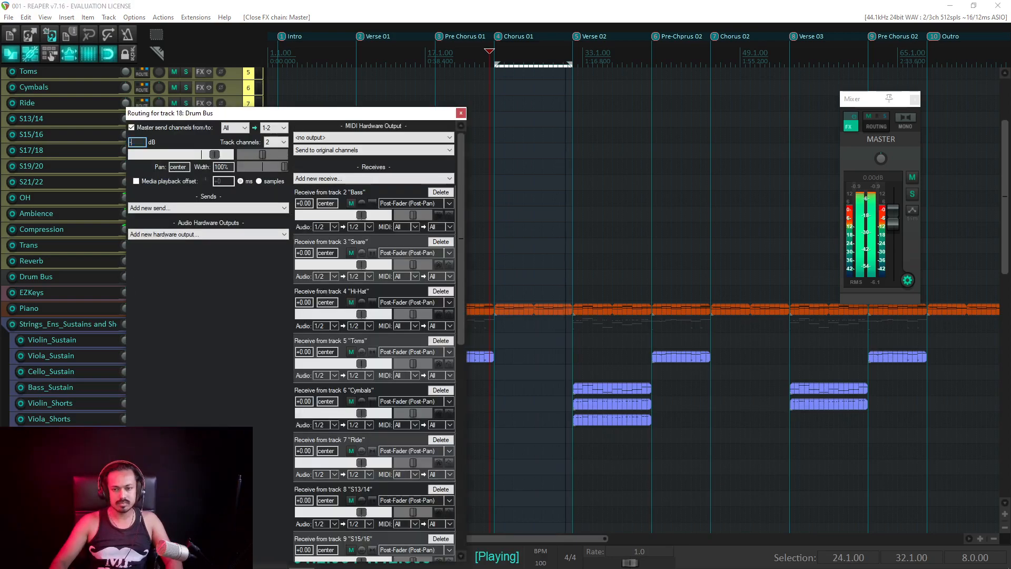
text(6)
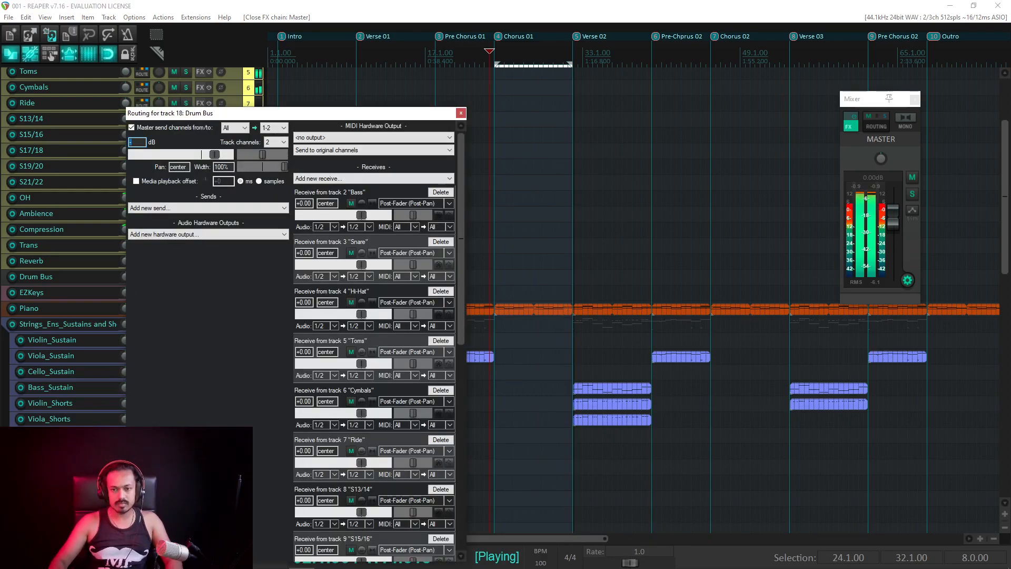
key(Return)
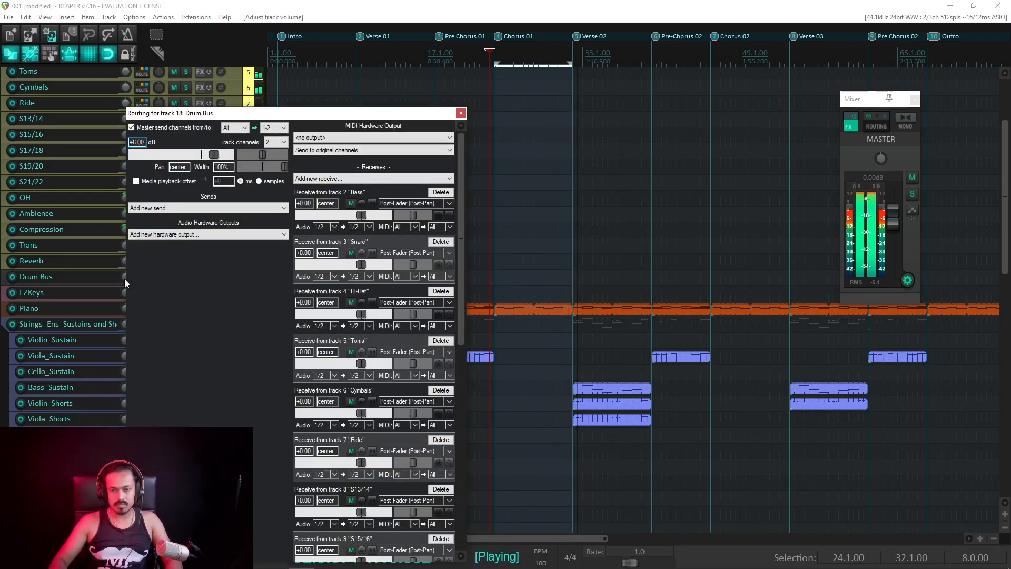
click(461, 113)
key(space)
key(space)
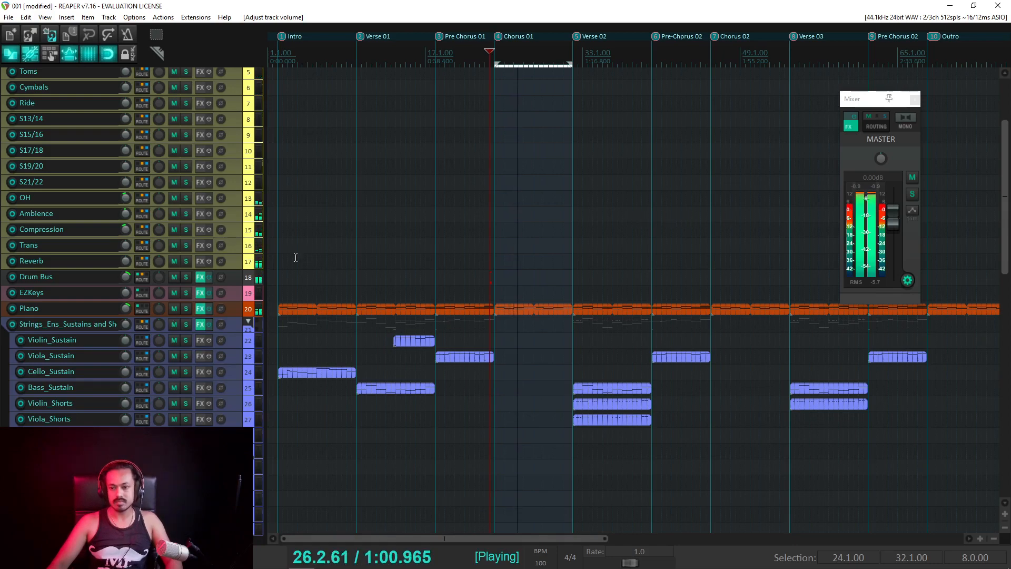
Step: Undo the Drum Bus volume change
scroll(251, 281, down, 3)
scroll(232, 284, down, 6)
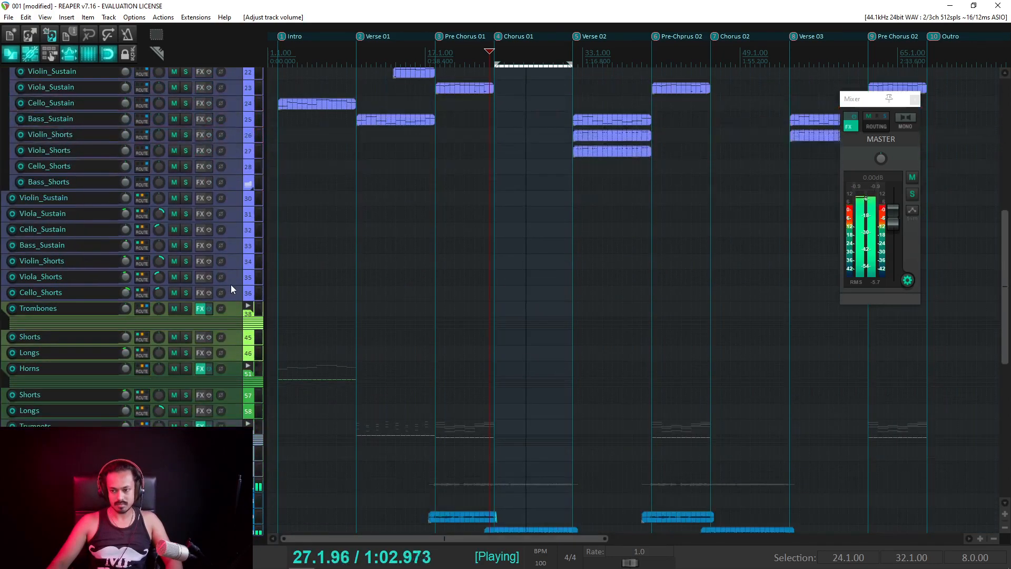
scroll(236, 269, up, 3)
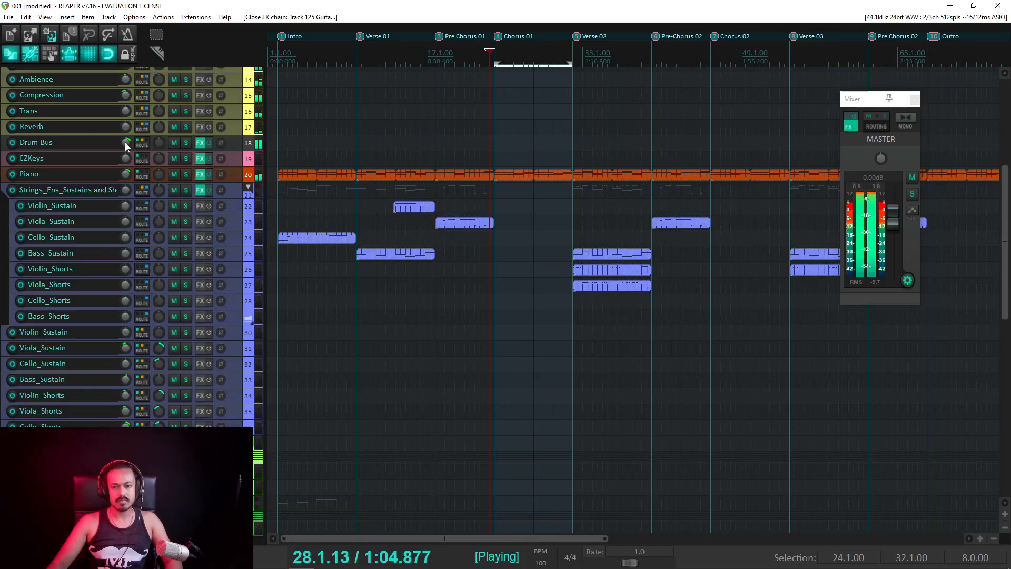
Step: Stop playback, switch the master output to mono and replay the chorus
scroll(175, 411, down, 10)
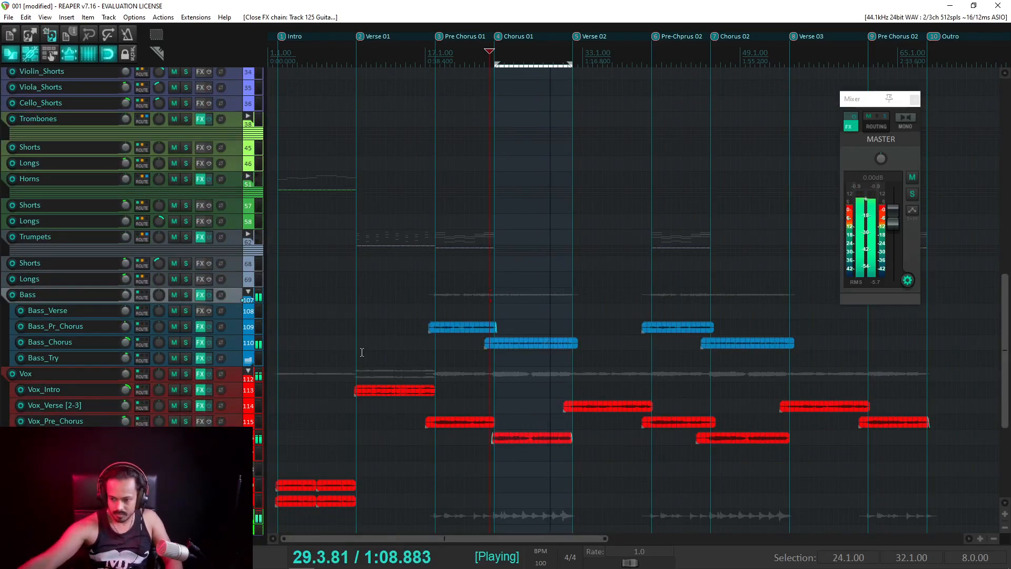
key(space)
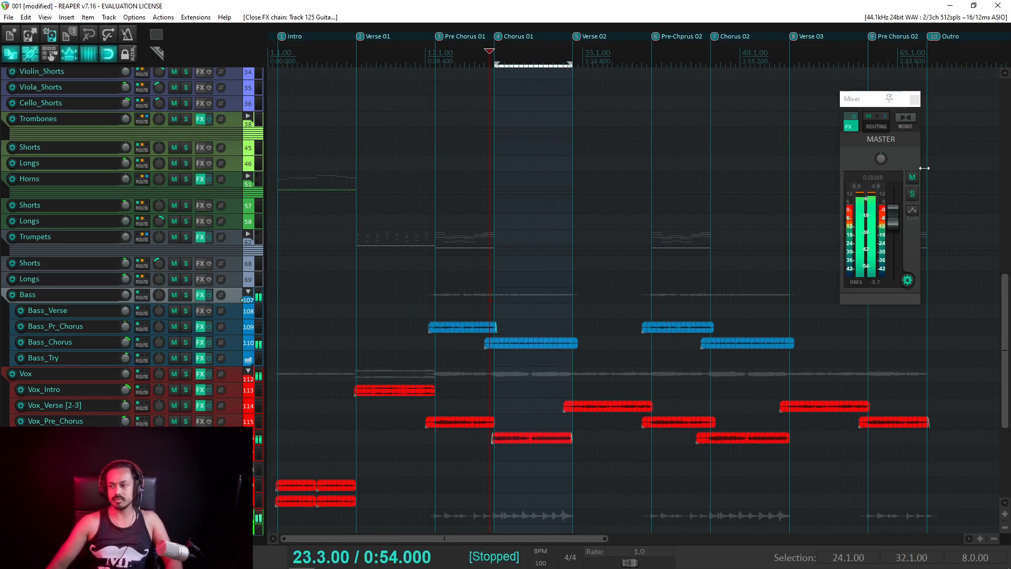
click(907, 120)
key(space)
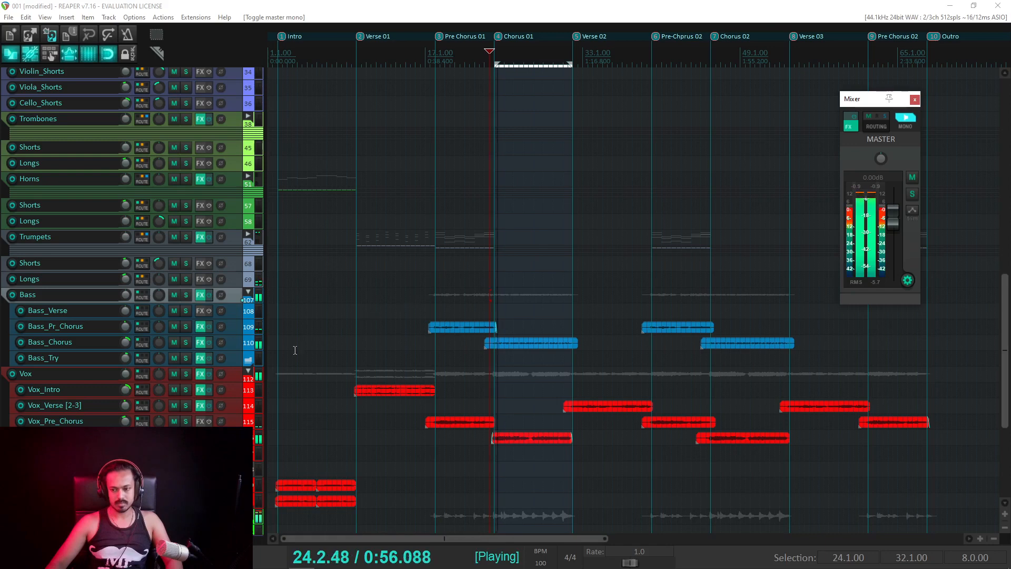
Step: Fine-tune the Vox_Chorus track volume and set its EQ band 7 to -2.7 dB at 5039 Hz with a Q of 0.8
scroll(182, 391, down, 4)
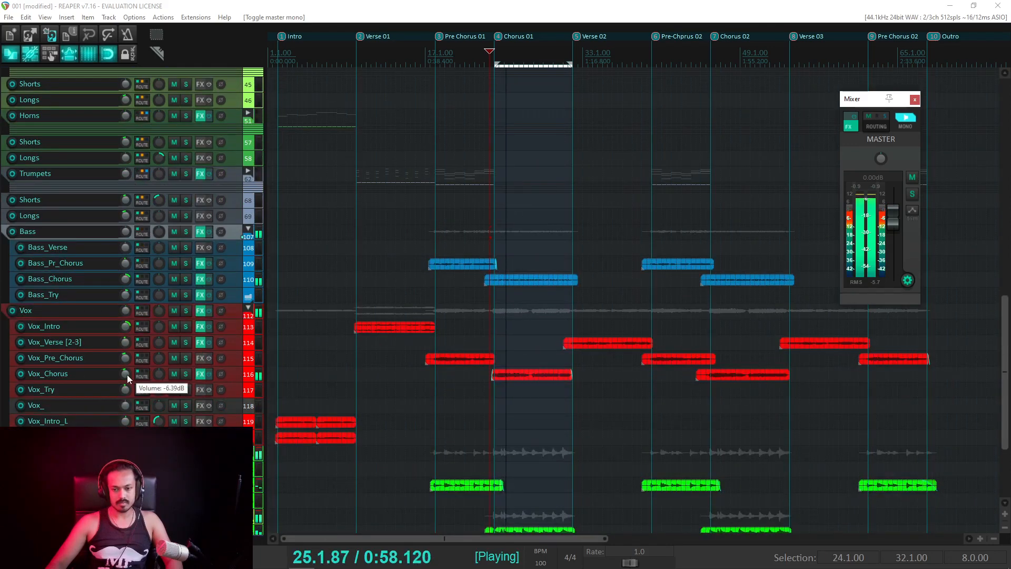
drag(128, 371, 128, 373)
click(200, 374)
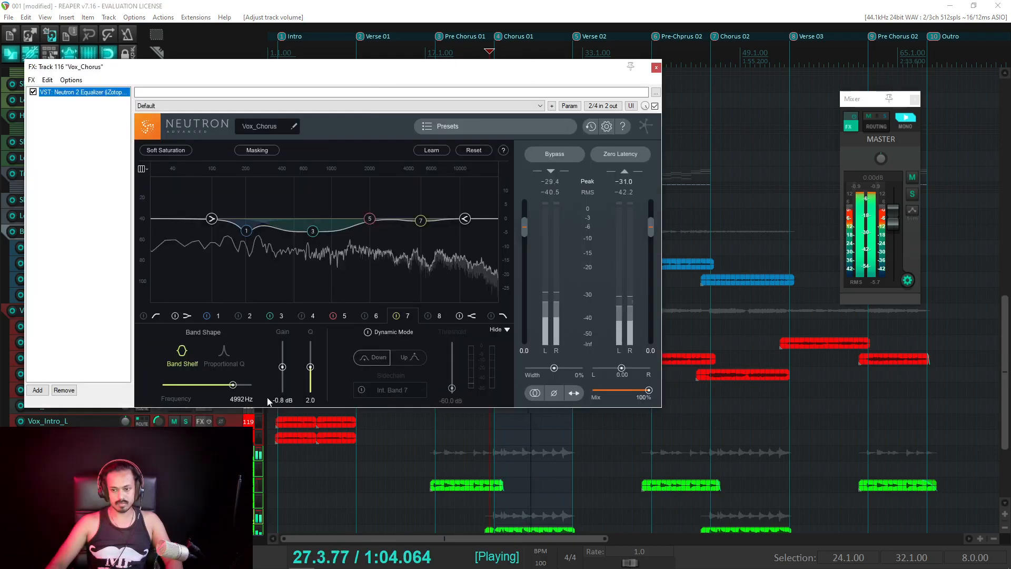
mouse_move(419, 227)
mouse_down()
mouse_move(413, 279)
mouse_move(311, 269)
mouse_move(427, 236)
mouse_move(428, 188)
mouse_move(422, 308)
mouse_move(421, 226)
mouse_up()
key(space)
key(space)
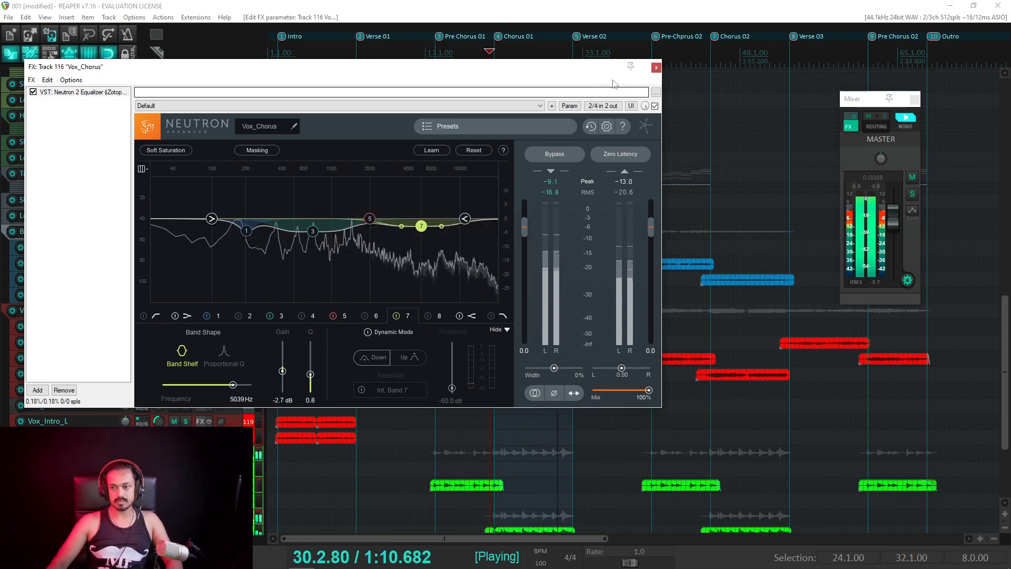
click(656, 67)
Step: Check the mono mix on the master's Tonal Balance Control, stop playback and switch the master output back to stereo
click(848, 128)
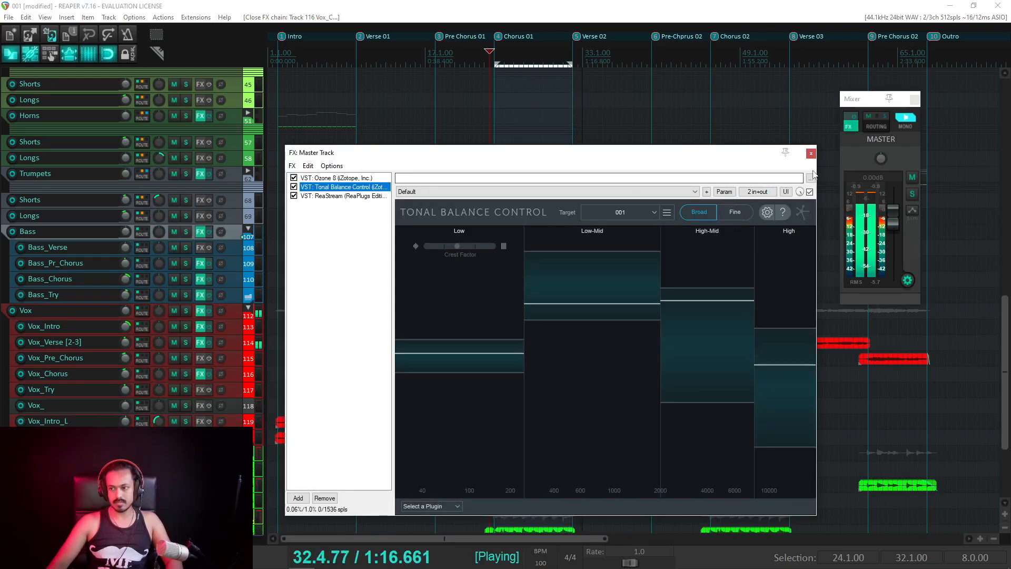
click(811, 154)
key(space)
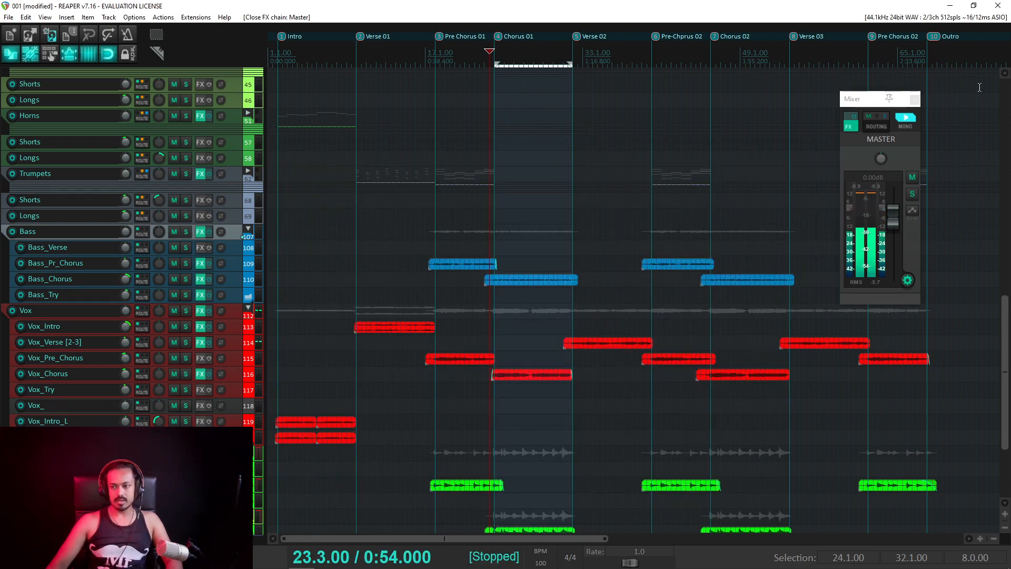
click(906, 118)
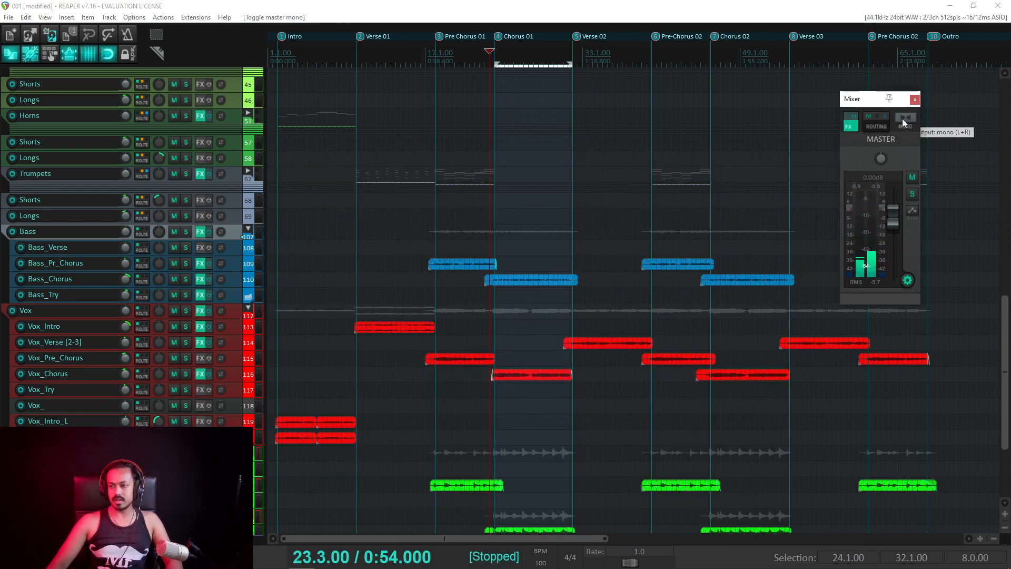
Step: Save the project and play the stereo mix from just before Chorus 01, starting at bar 23 and again at bar 22.3
click(486, 60)
scroll(163, 257, down, 5)
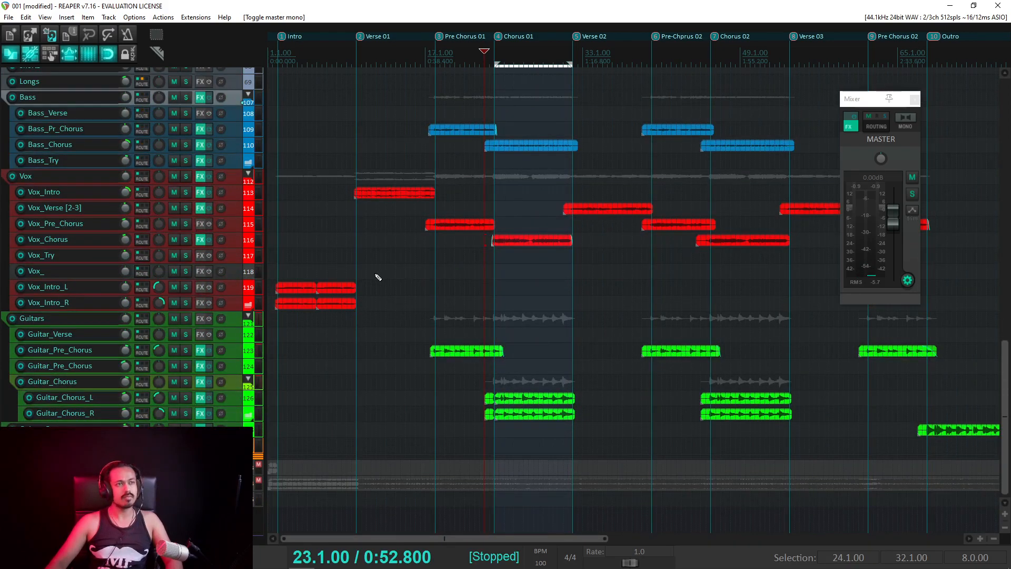
key(space)
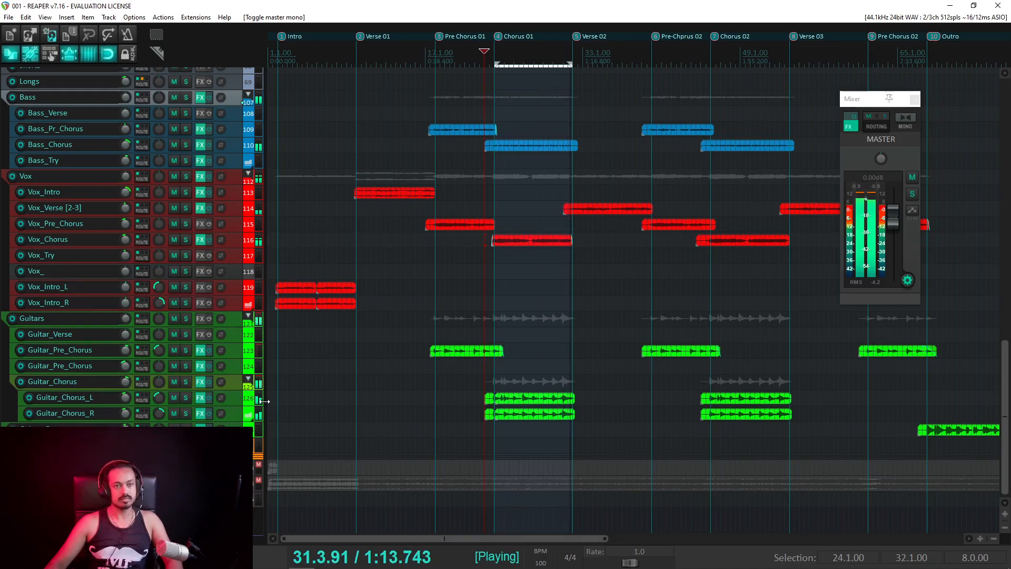
key(space)
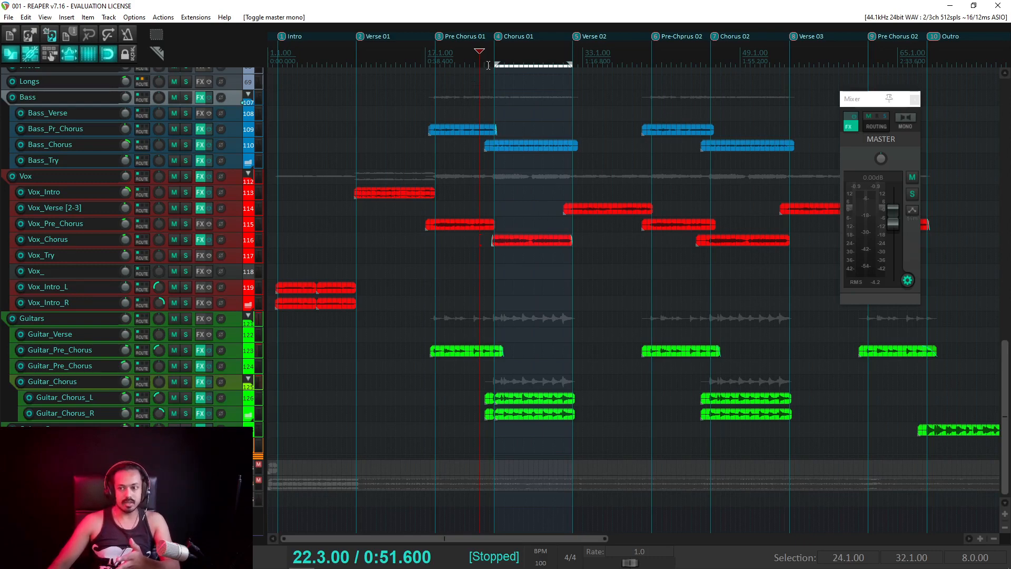
key(space)
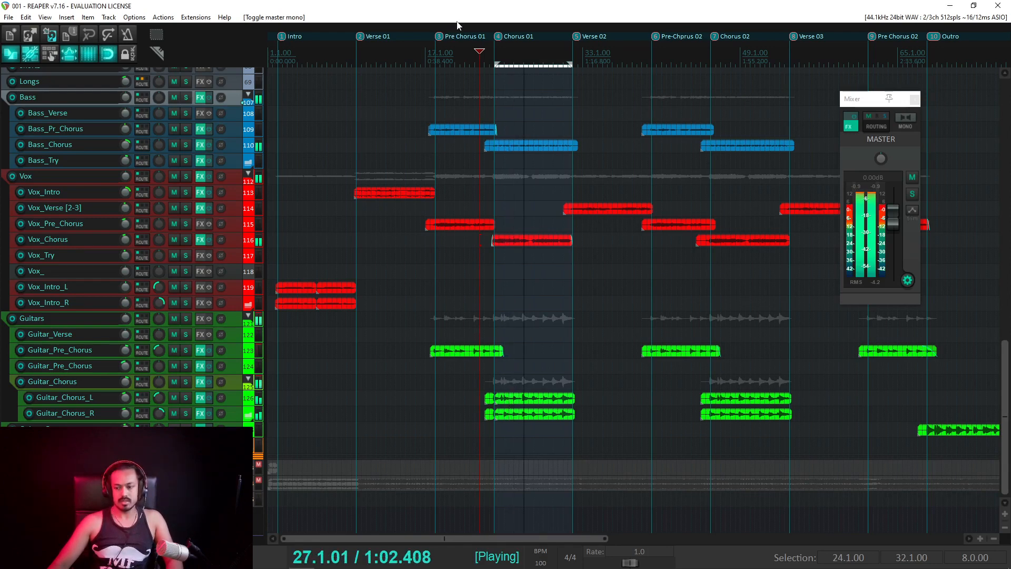
Step: Stop the mix and play the soloed full-length track below the guitars, checking its balance on the master's Tonal Balance Control
key(space)
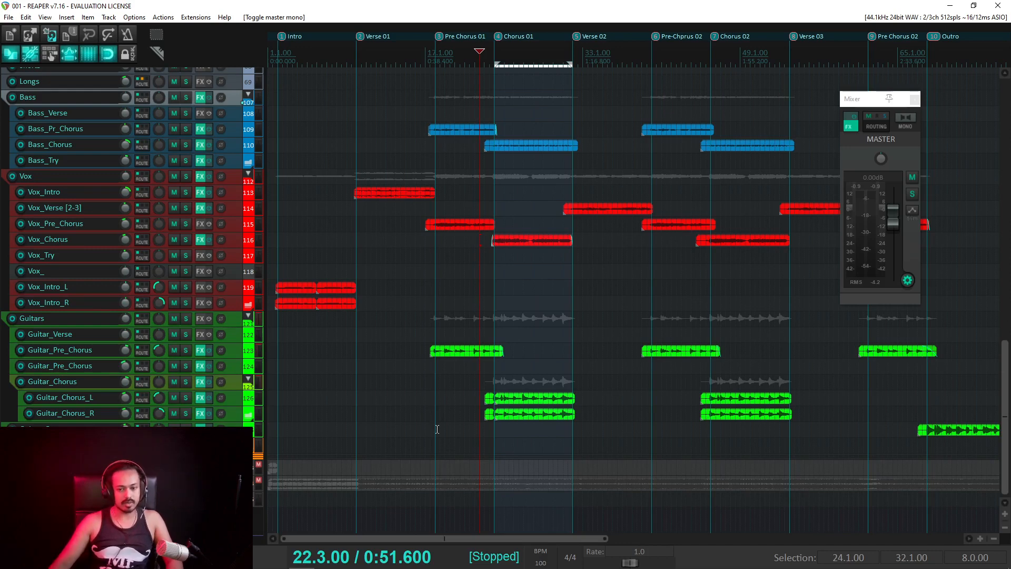
click(185, 482)
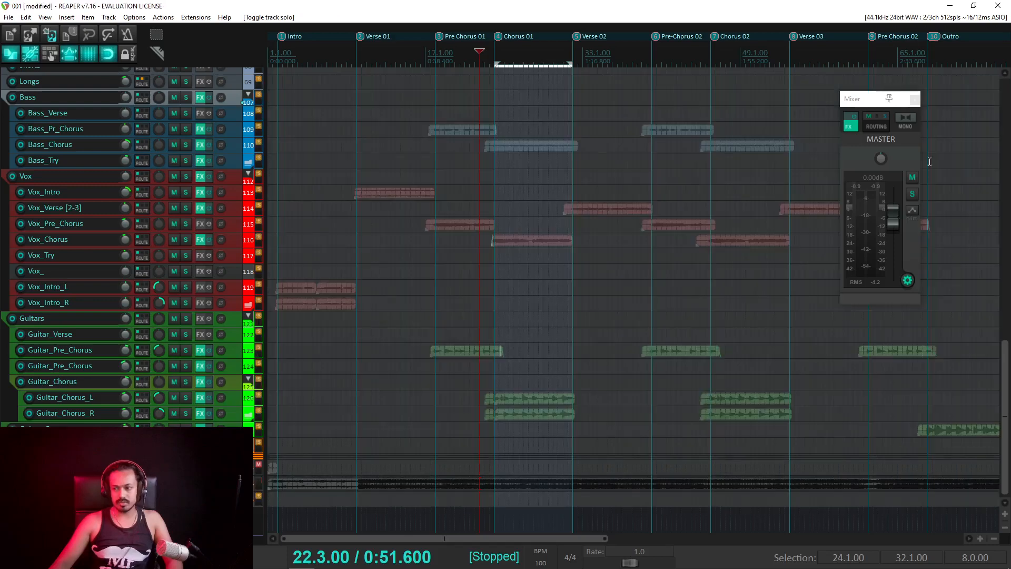
click(850, 127)
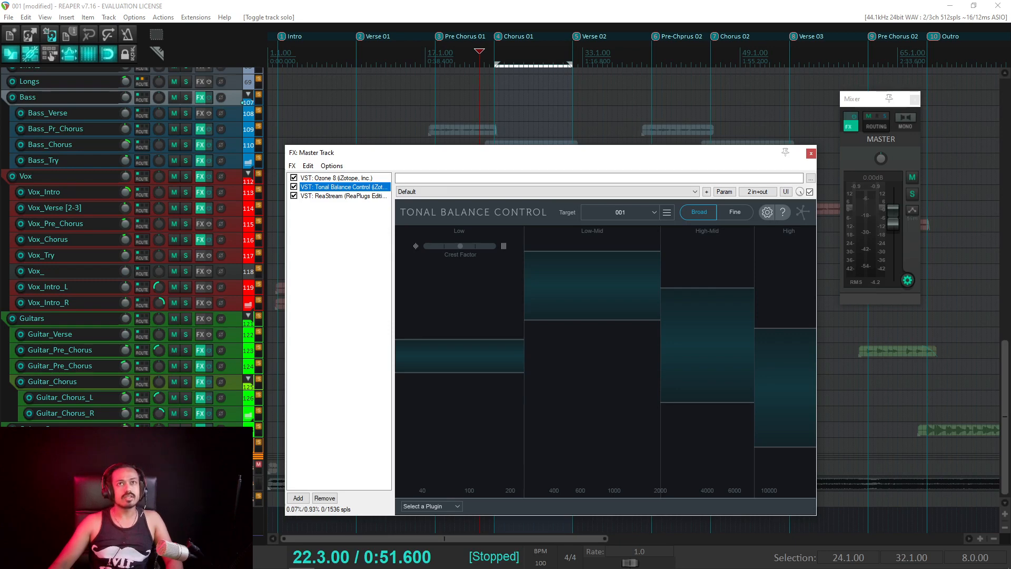
key(space)
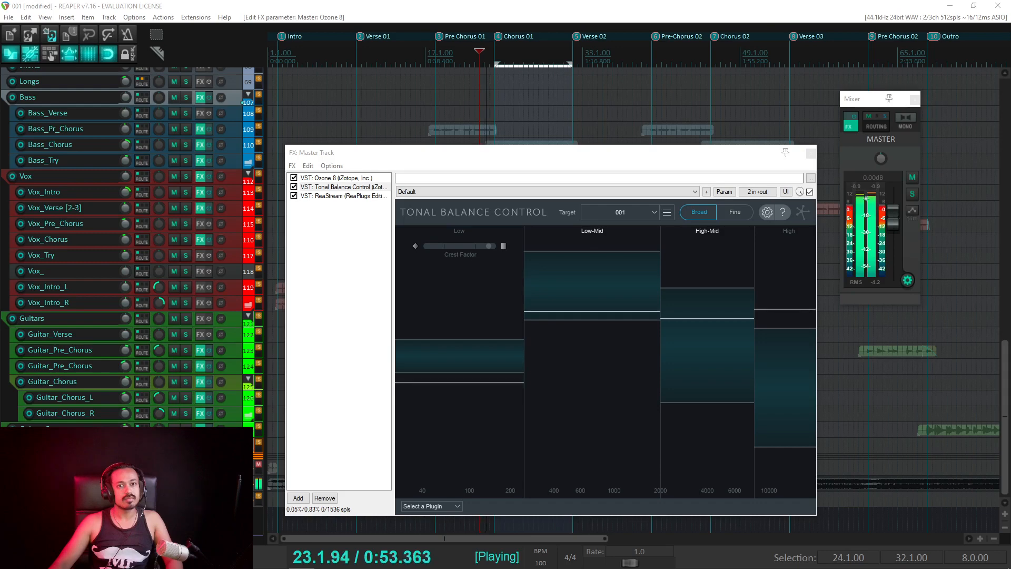
key(space)
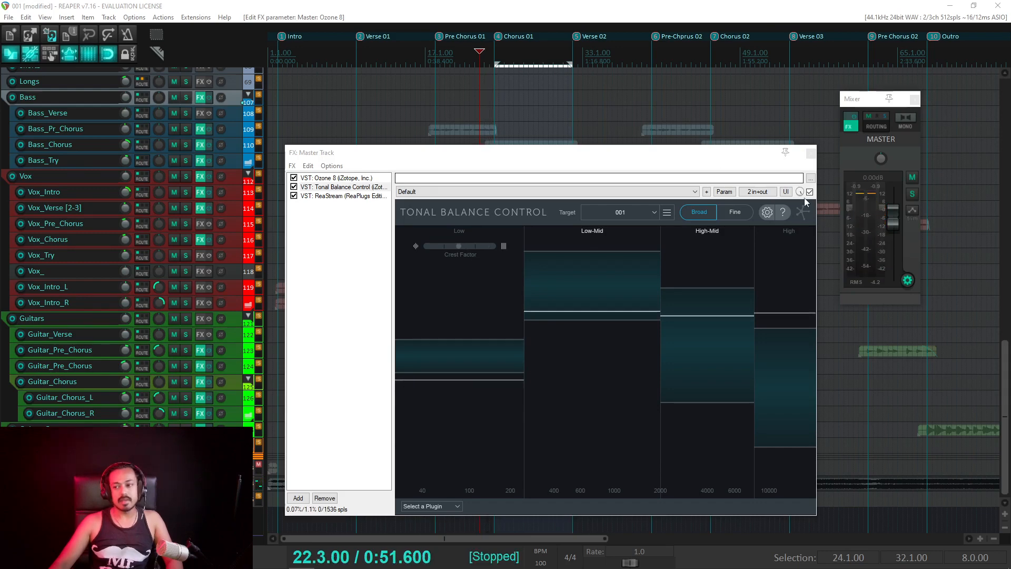
click(810, 153)
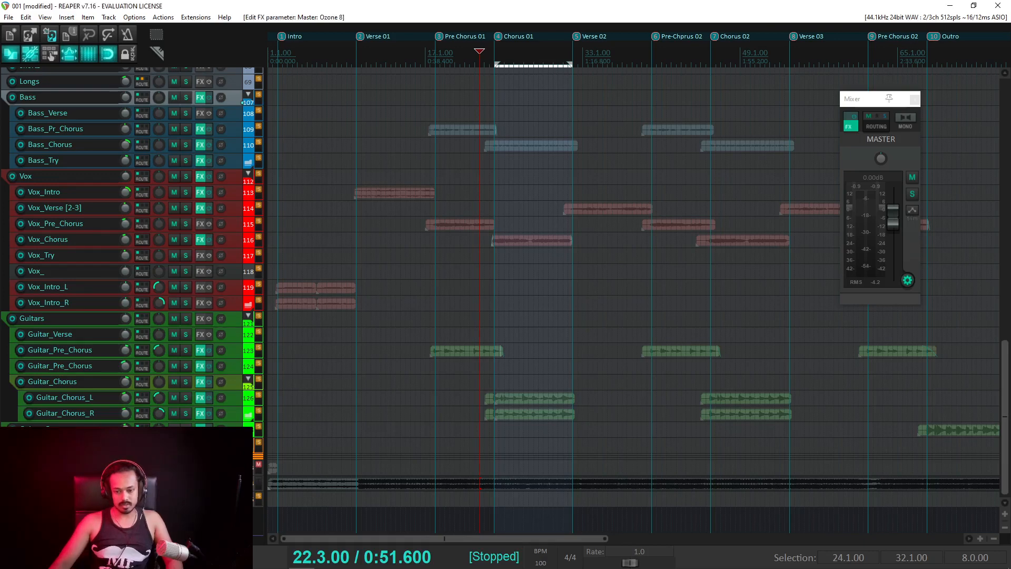
click(186, 482)
Step: Play the full mix from bar 22.3 and review band 7 in the Guitar_Chorus folder's EQ
key(space)
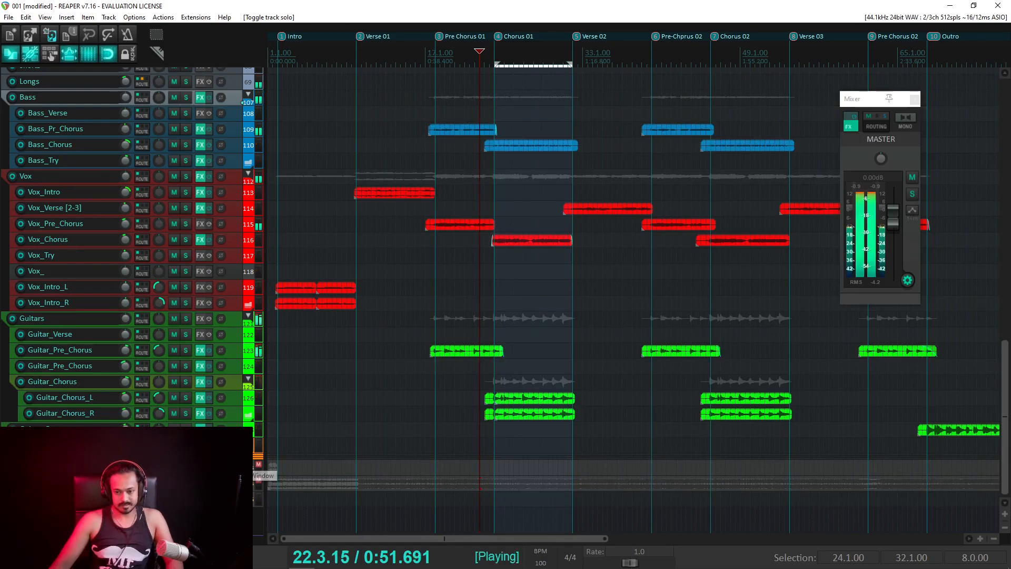
click(200, 382)
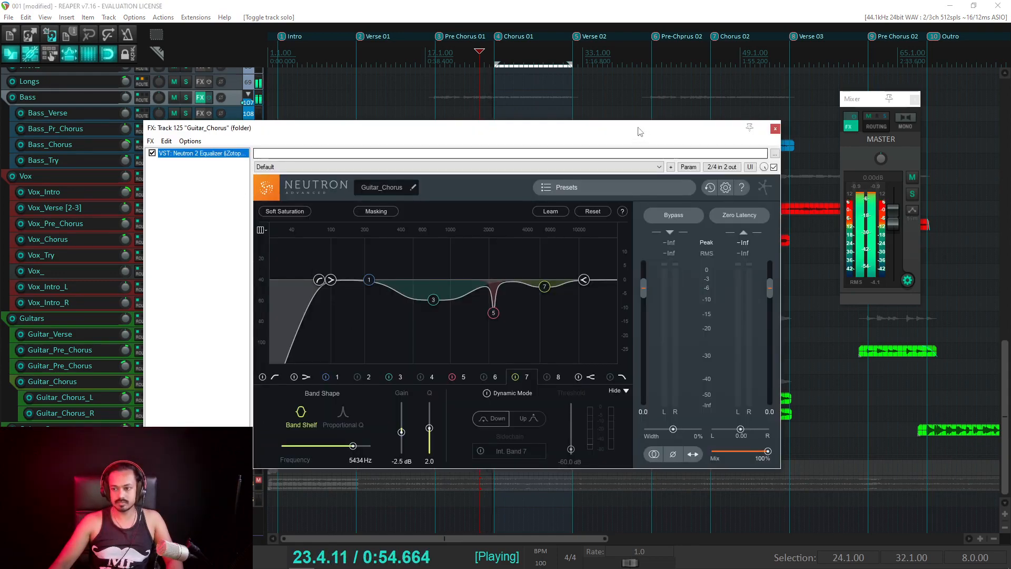
drag(640, 131, 662, 120)
click(568, 276)
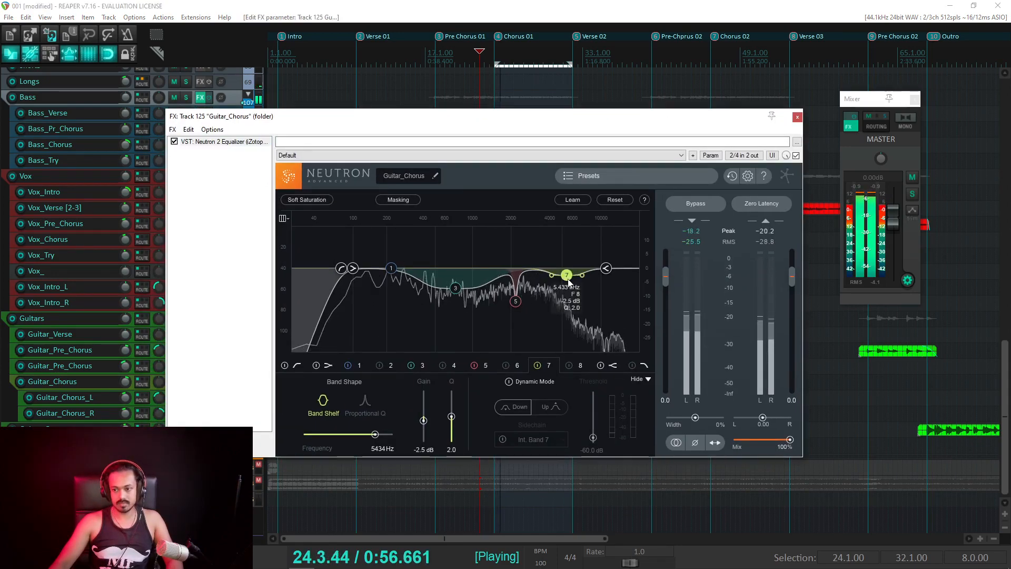
click(797, 117)
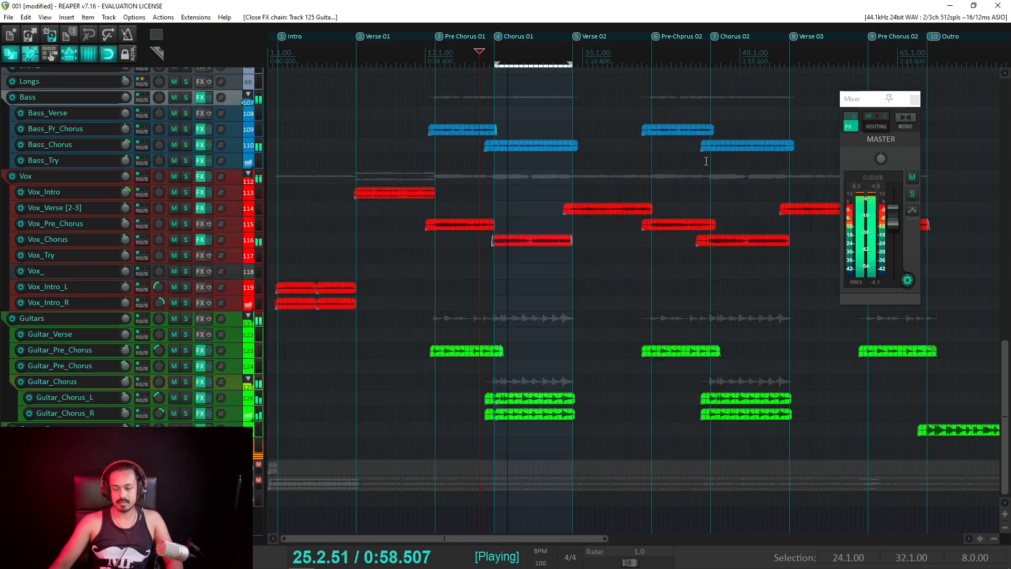
Step: Fine-tune the Guitar_Chorus folder's volume, then pan Guitar_Chorus_L 75% left and Guitar_Chorus_R wider to the right
drag(126, 382, 126, 382)
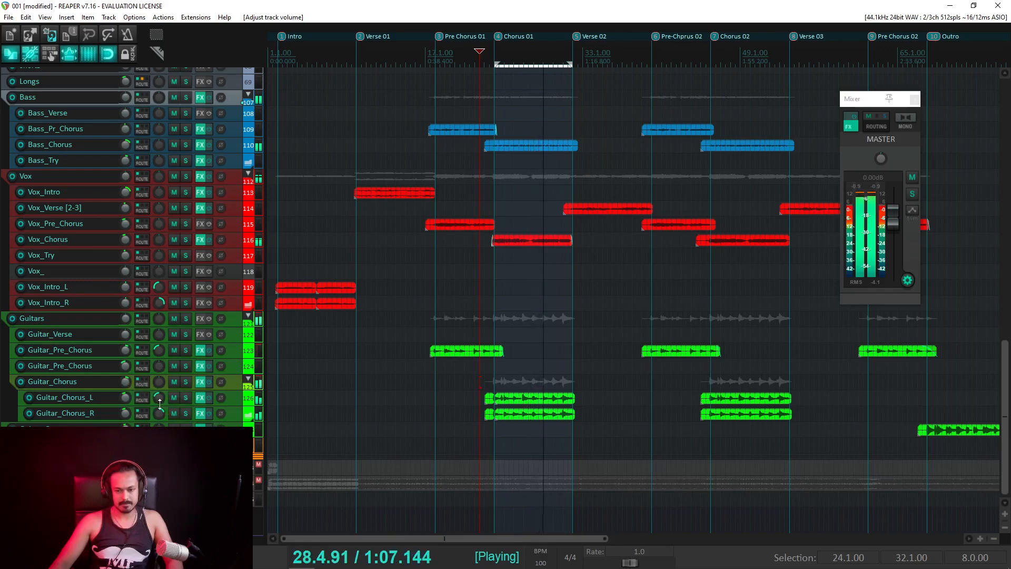
key(space)
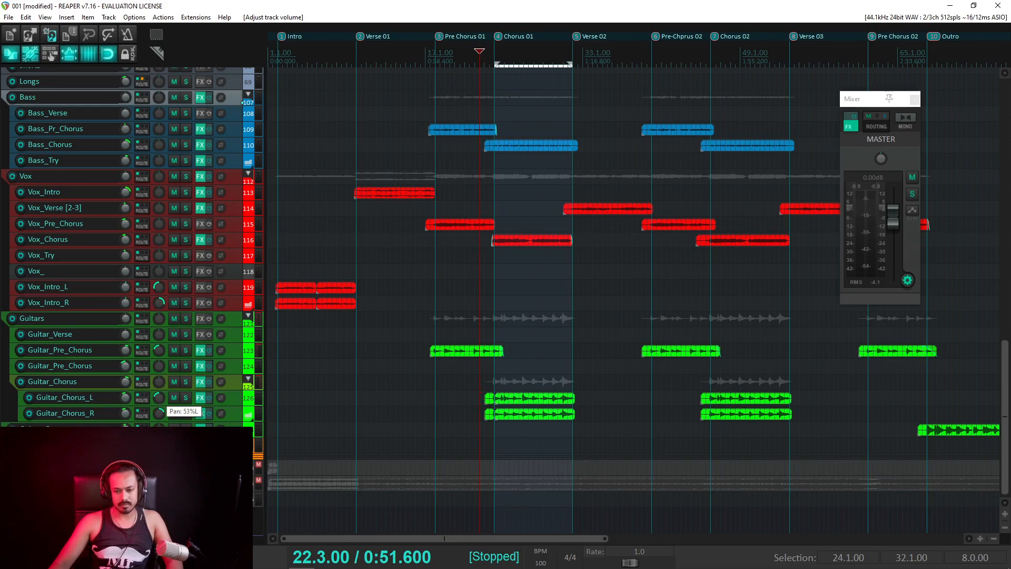
drag(159, 398, 158, 414)
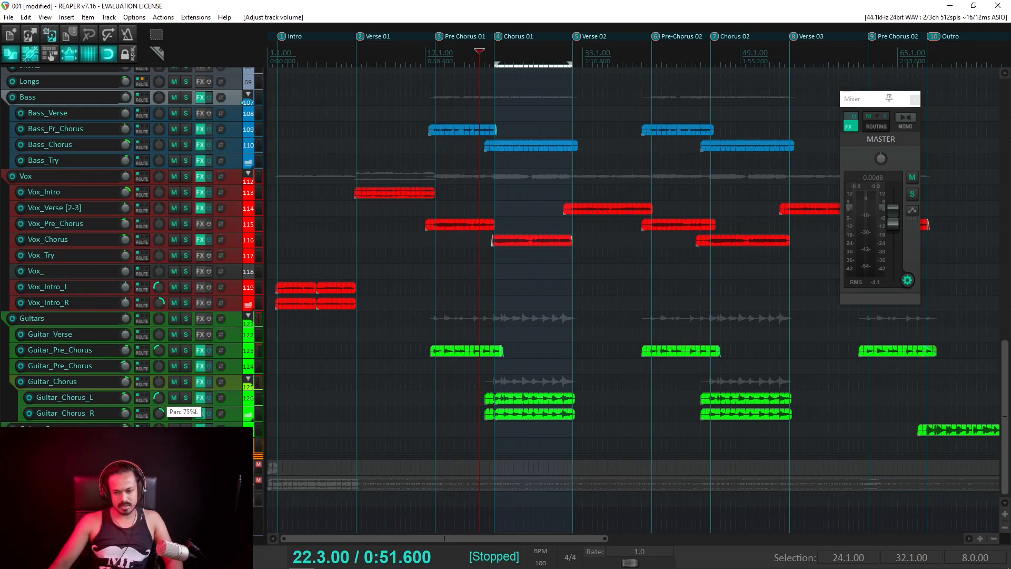
drag(159, 414, 158, 399)
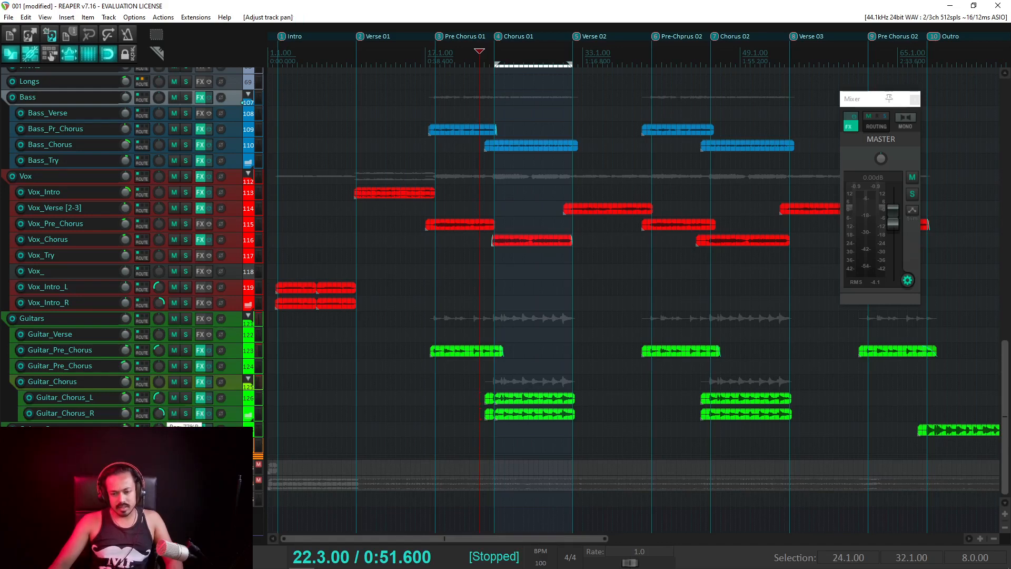
Step: Balance Guitar_Chorus_R's volume with both chorus guitars soloed, save the project and release the solos
click(186, 413)
click(186, 399)
key(space)
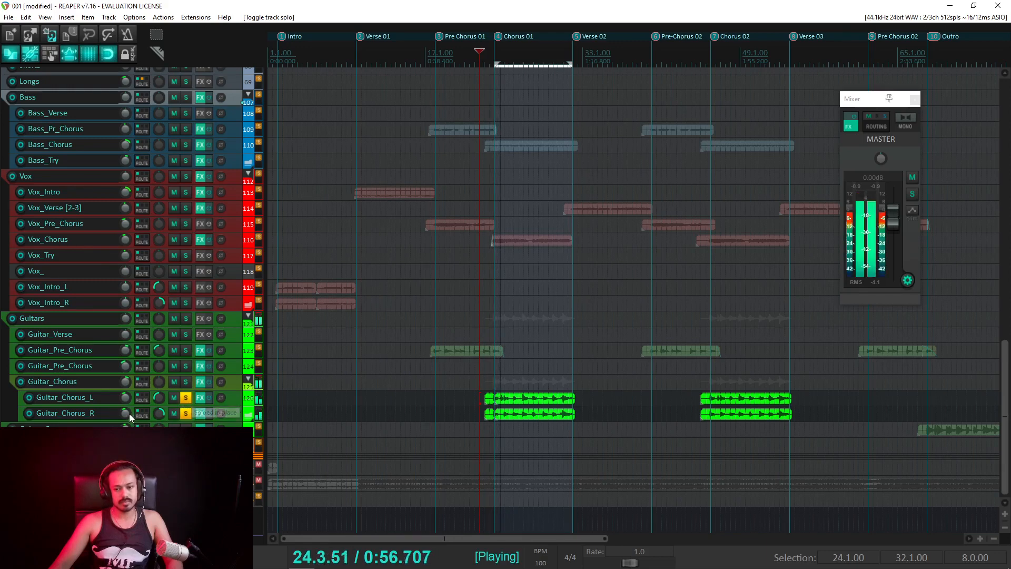
drag(126, 414, 125, 414)
key(space)
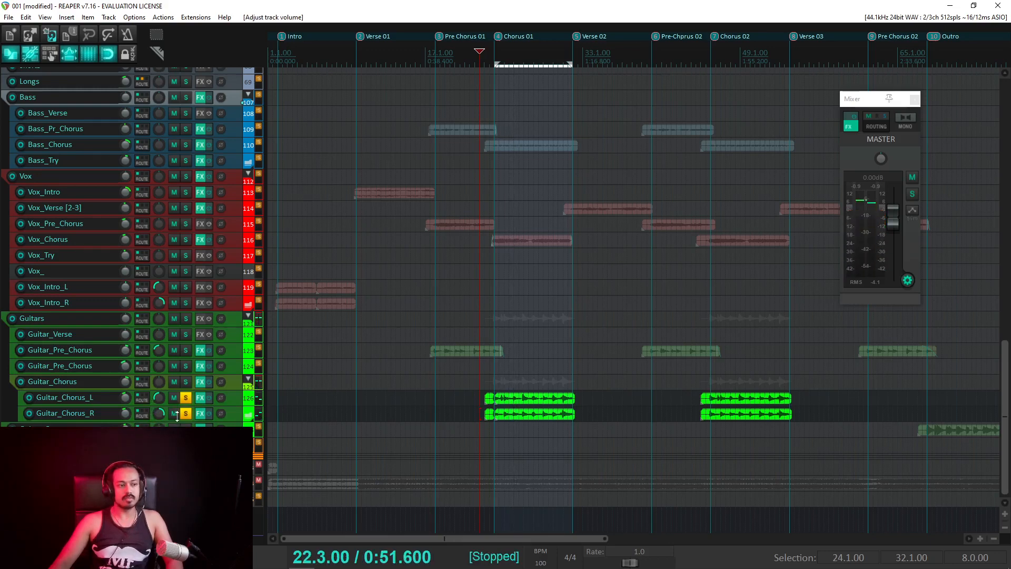
key(ctrl+s)
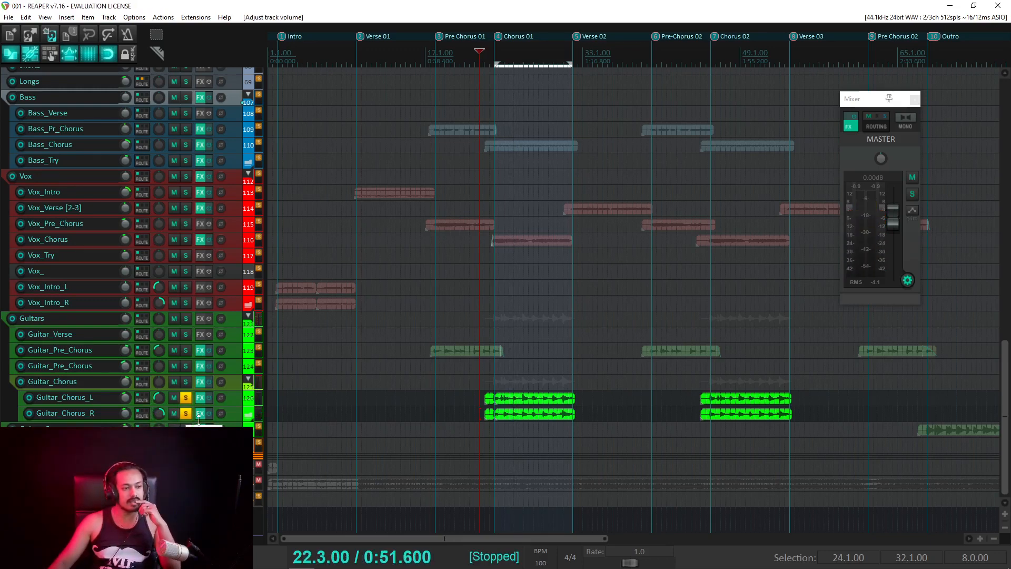
click(186, 398)
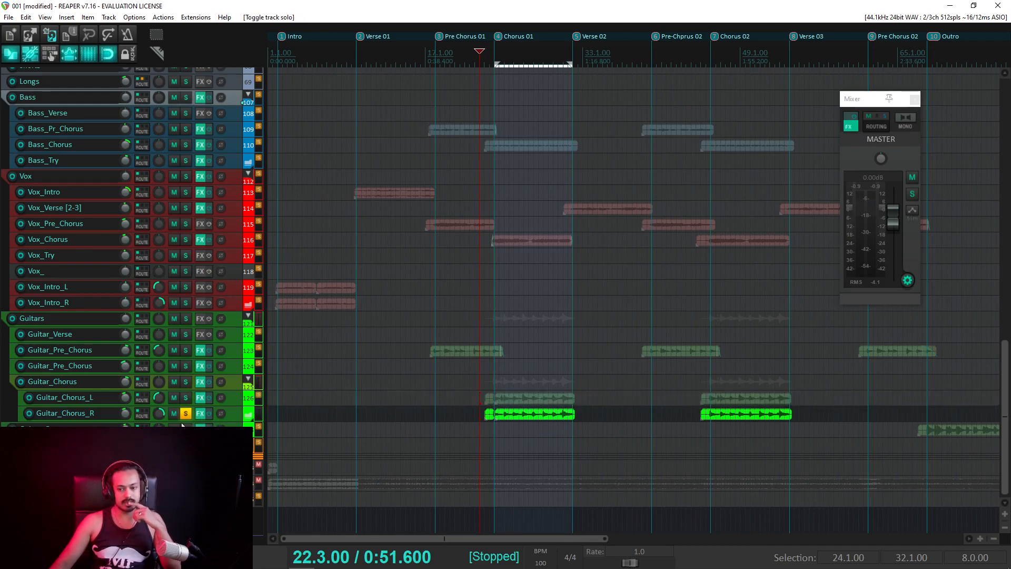
click(185, 413)
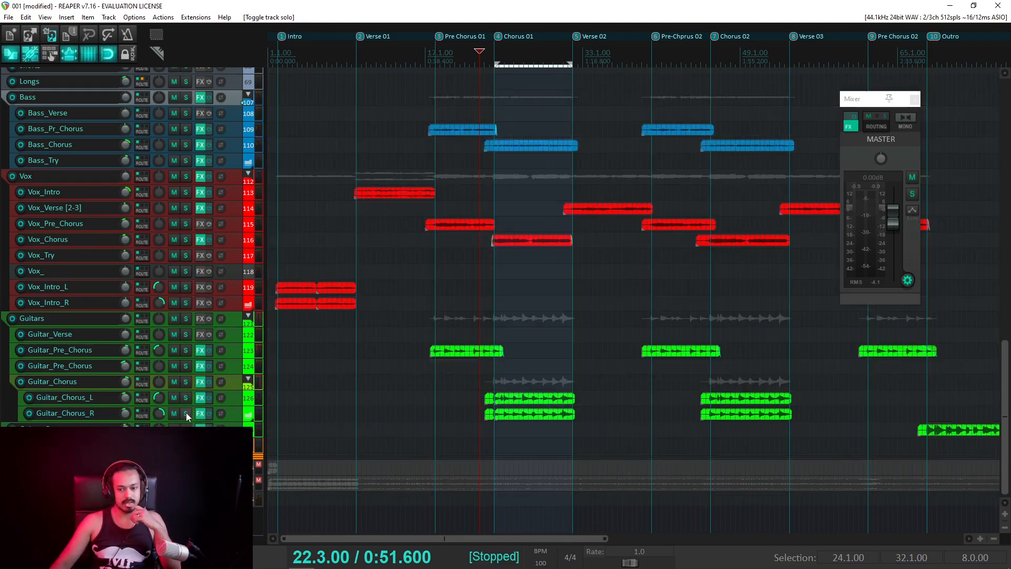
Step: Play the chorus with a master mono check and set the Guitar_Chorus folder's volume to 3.5 dB
click(907, 123)
key(space)
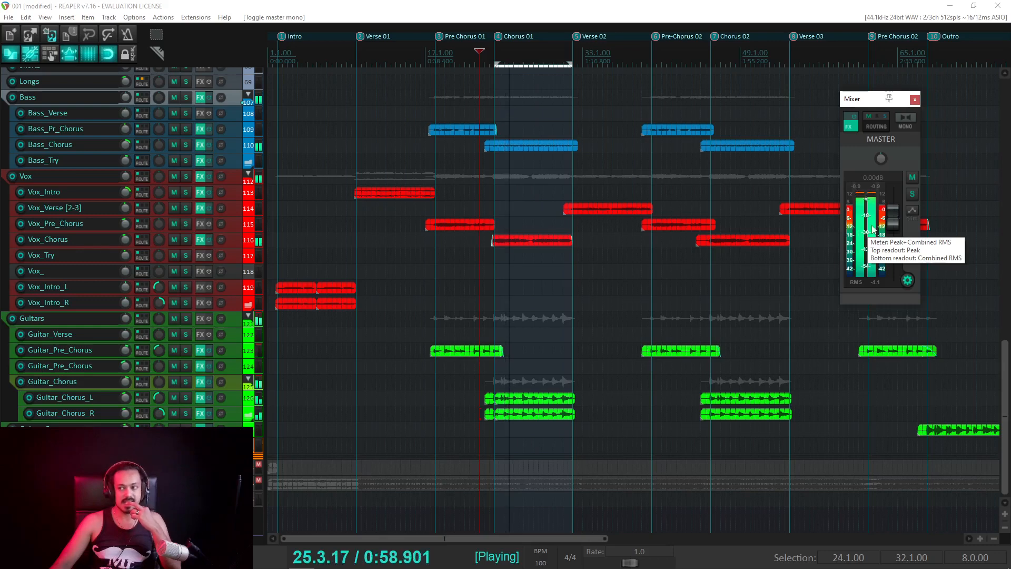
click(126, 384)
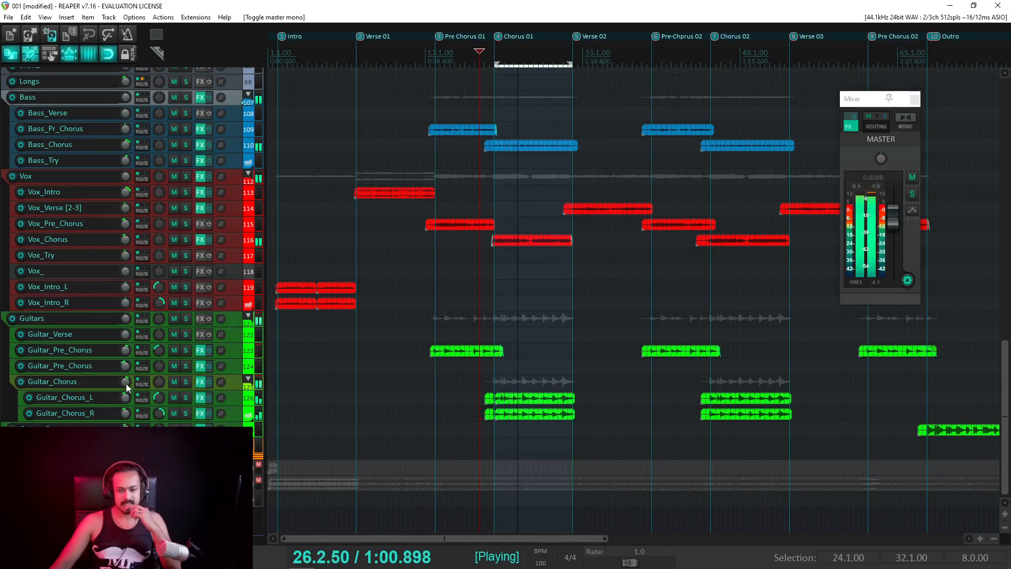
right_click(126, 385)
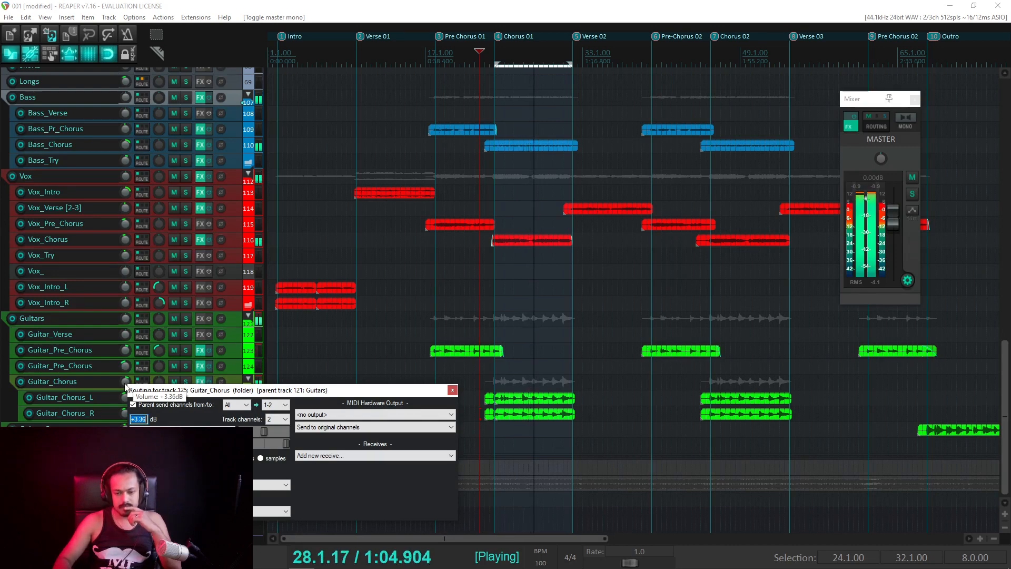
text(3.5)
key(Return)
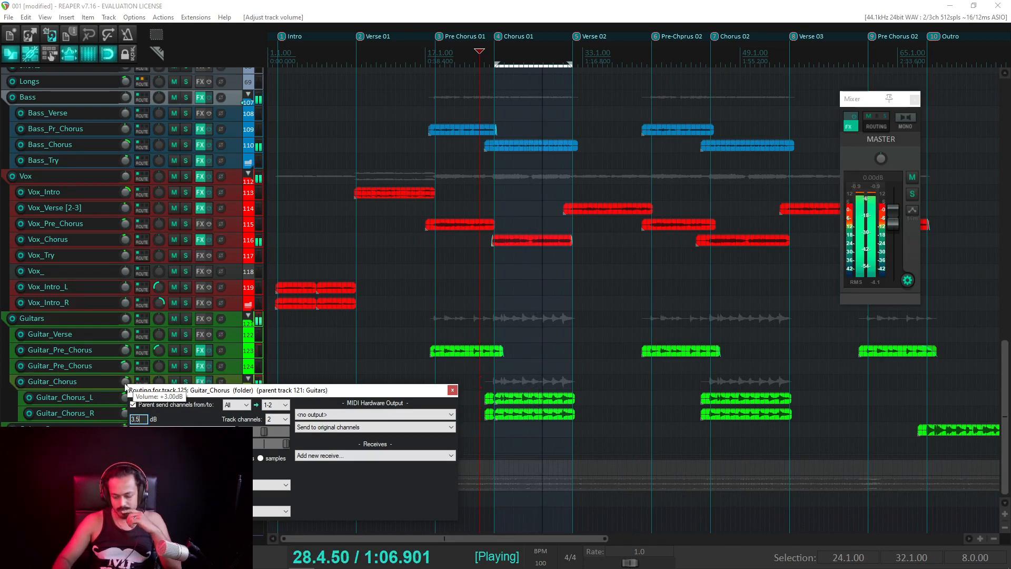
click(452, 390)
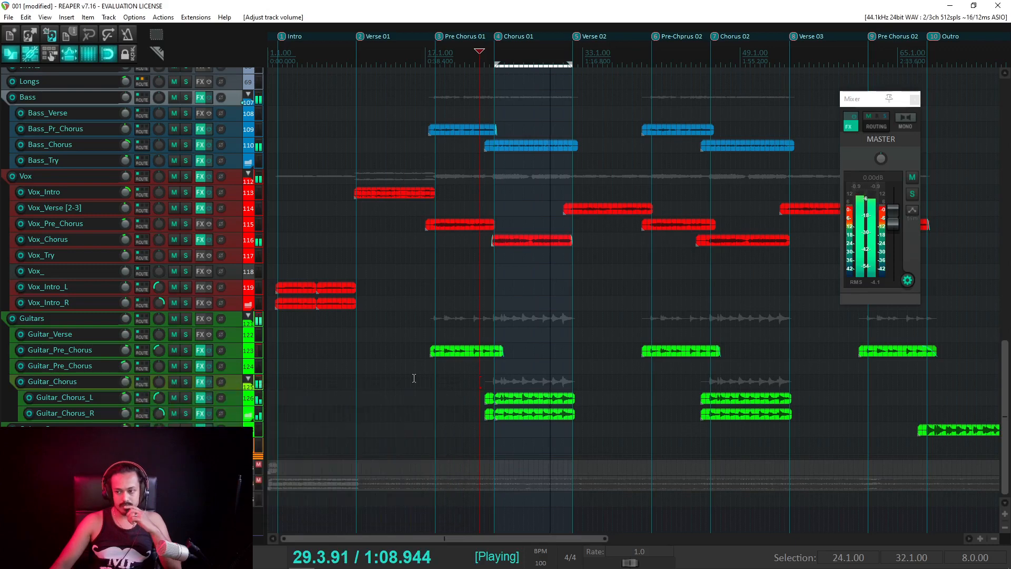
Step: Switch the master output to mono, listen through Chorus 01 and stop playback
click(906, 118)
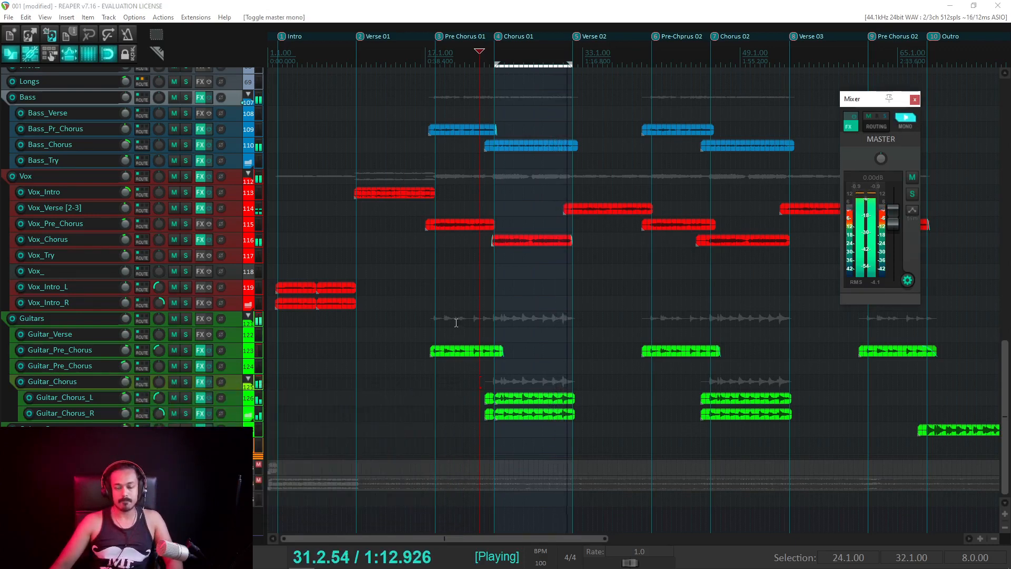
key(space)
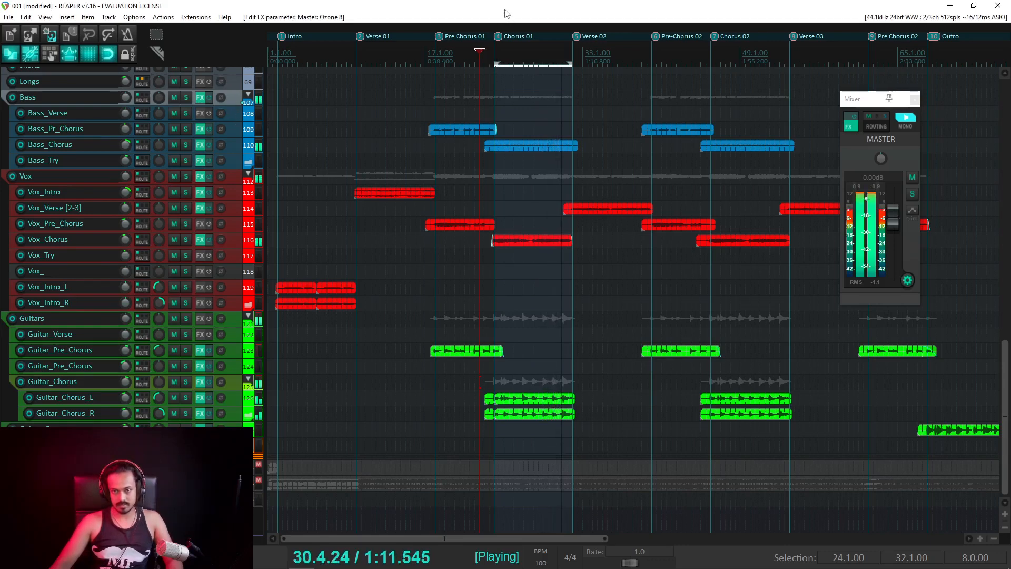
key(space)
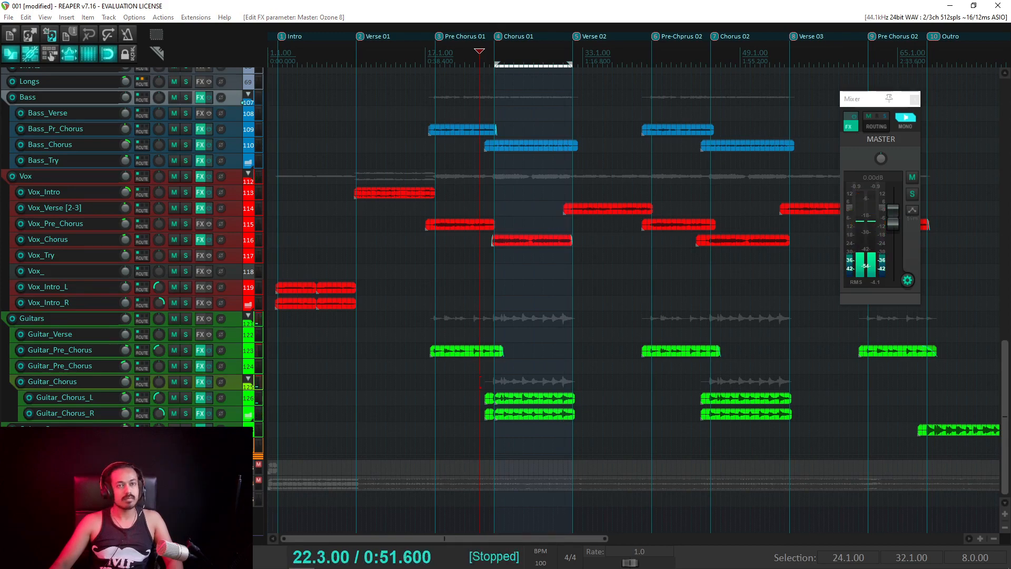
Step: Listen to Bass_Chorus soloed from bar 27.3, compare it in mono and stereo, and release the solo
click(186, 145)
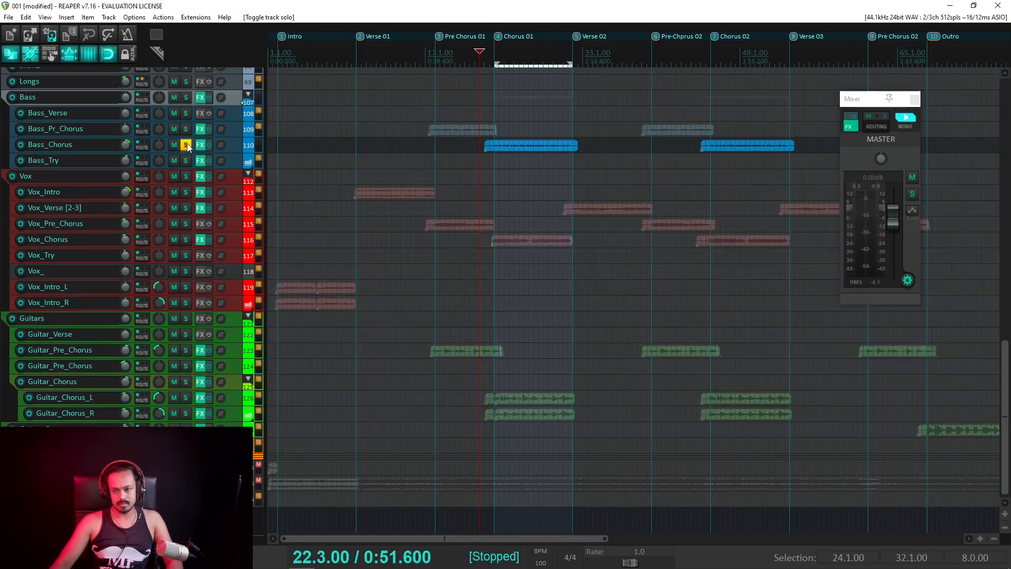
key(space)
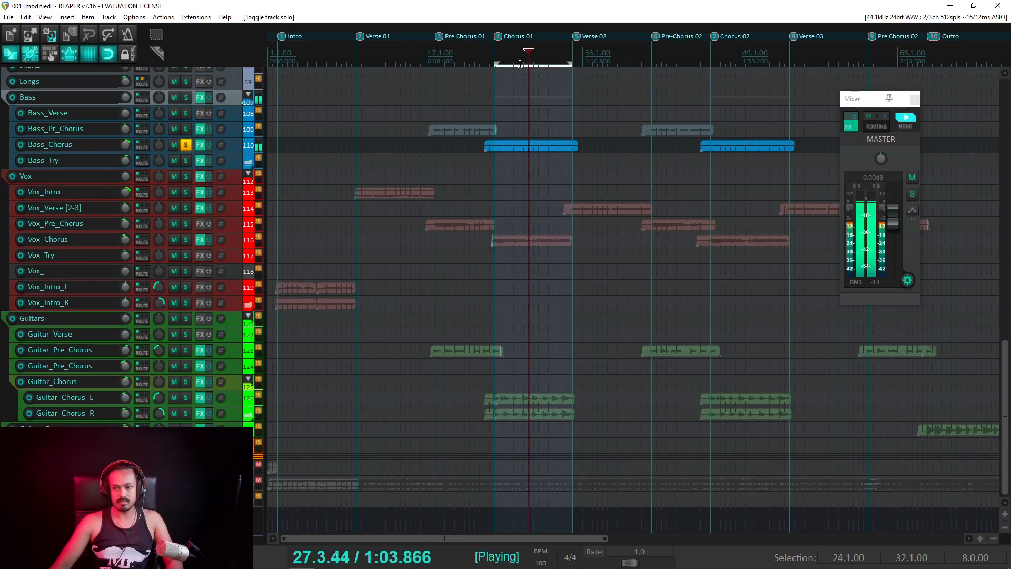
click(913, 122)
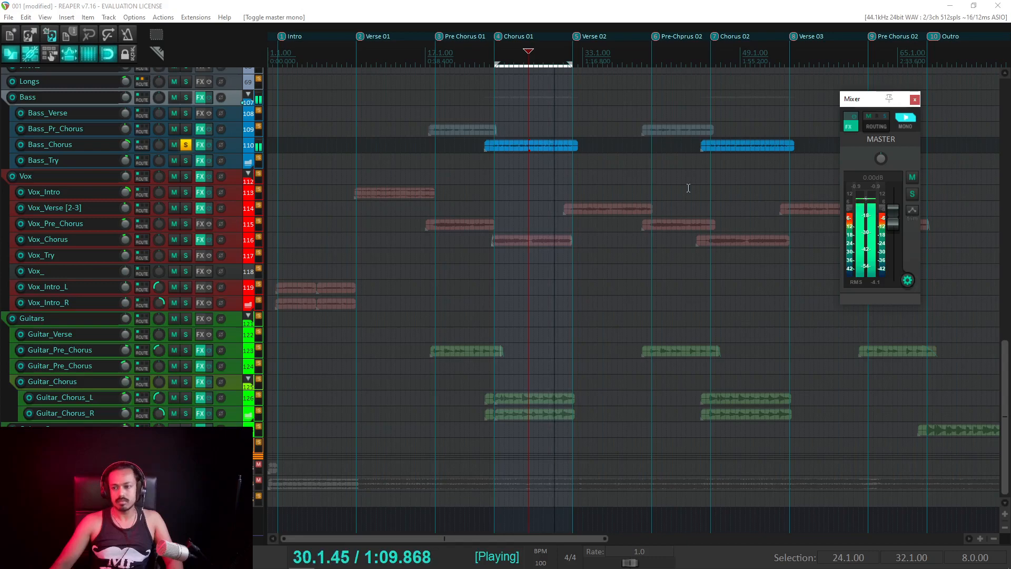
click(186, 144)
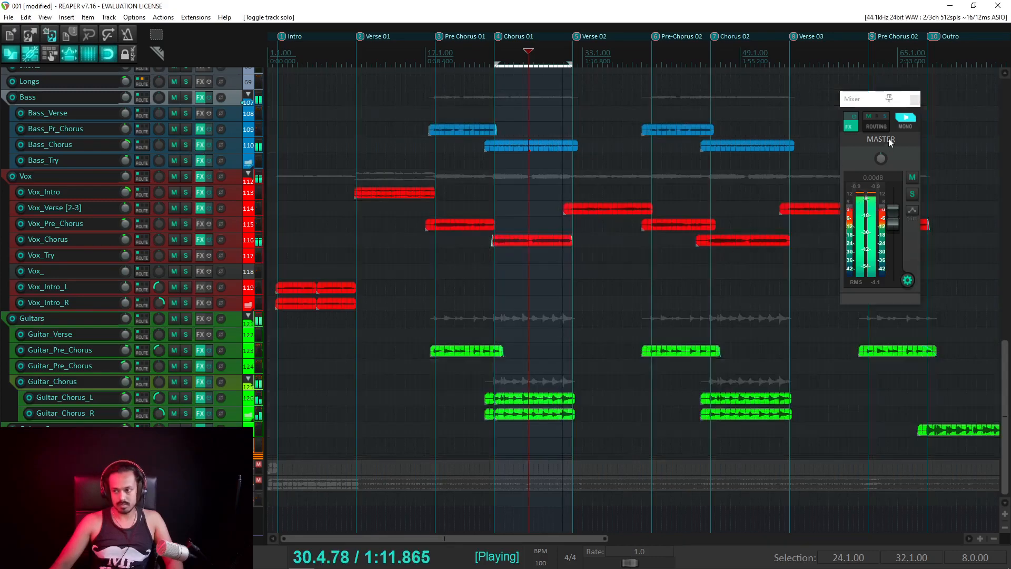
Step: Return the master output to stereo, stop with the edit cursor at bar 22.3 and save the project
click(905, 121)
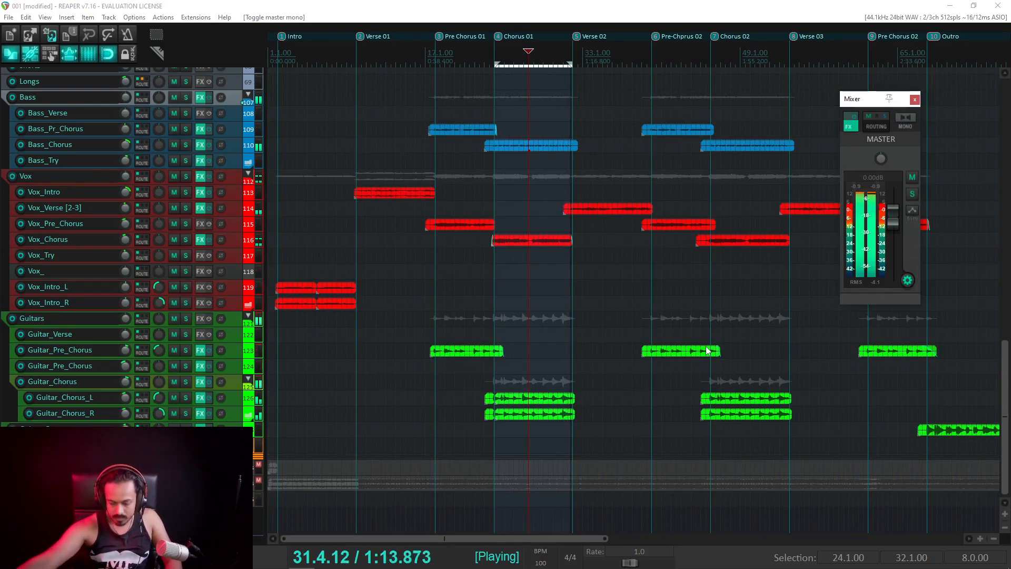
key(space)
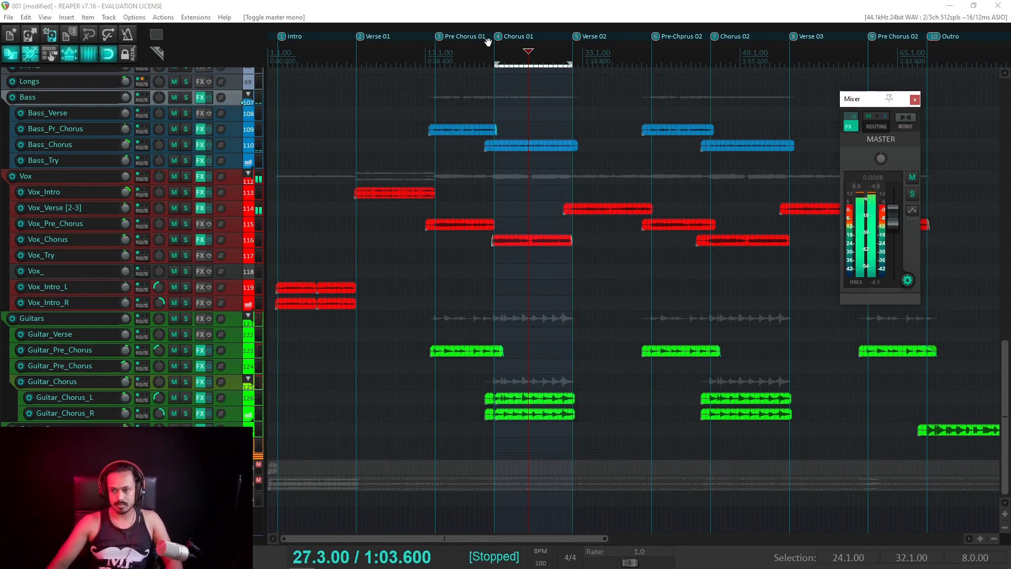
click(480, 51)
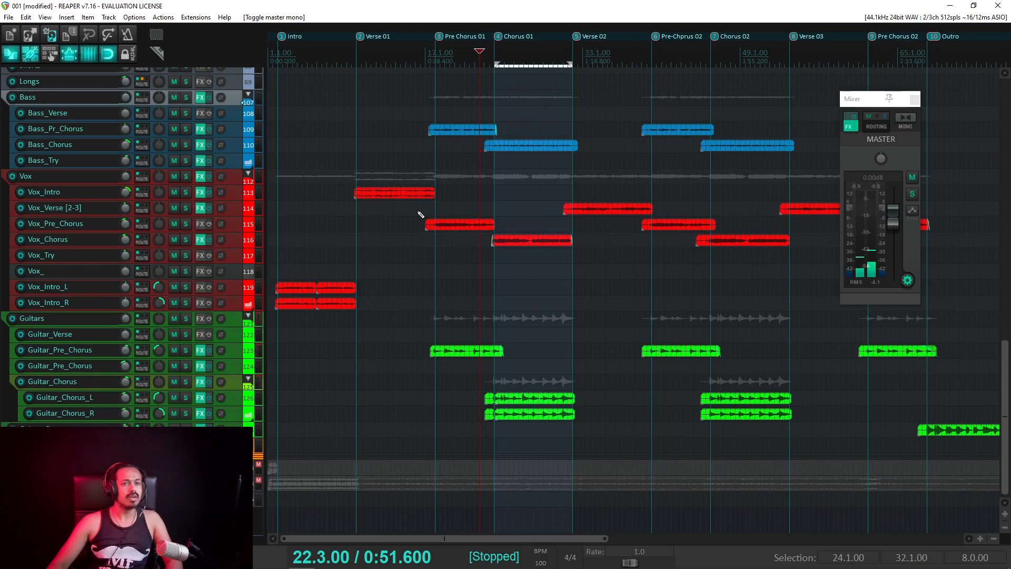
key(ctrl+s)
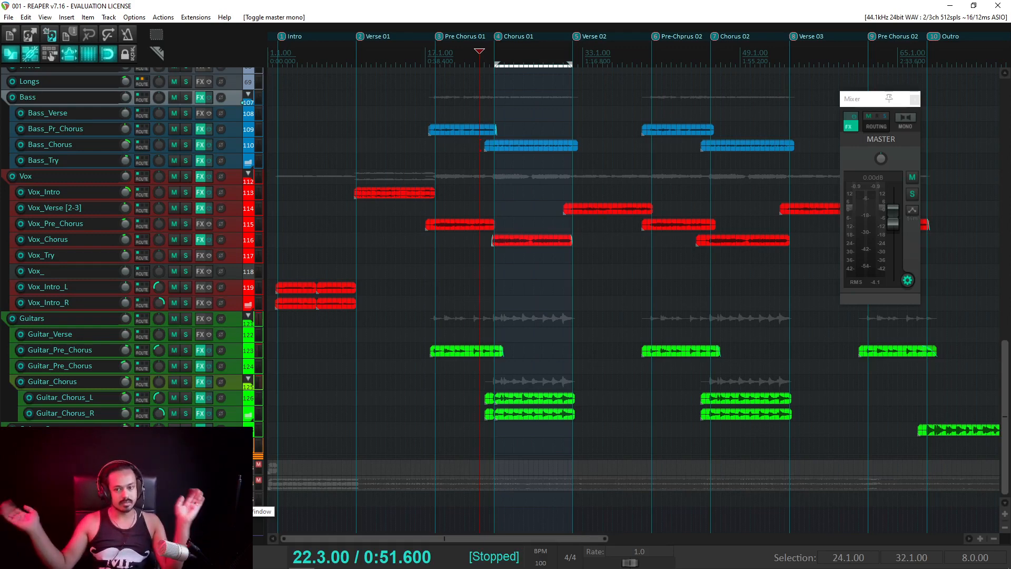
Step: Set the Guitar_Chorus_L track's pan to 77%L and save the project
right_click(160, 401)
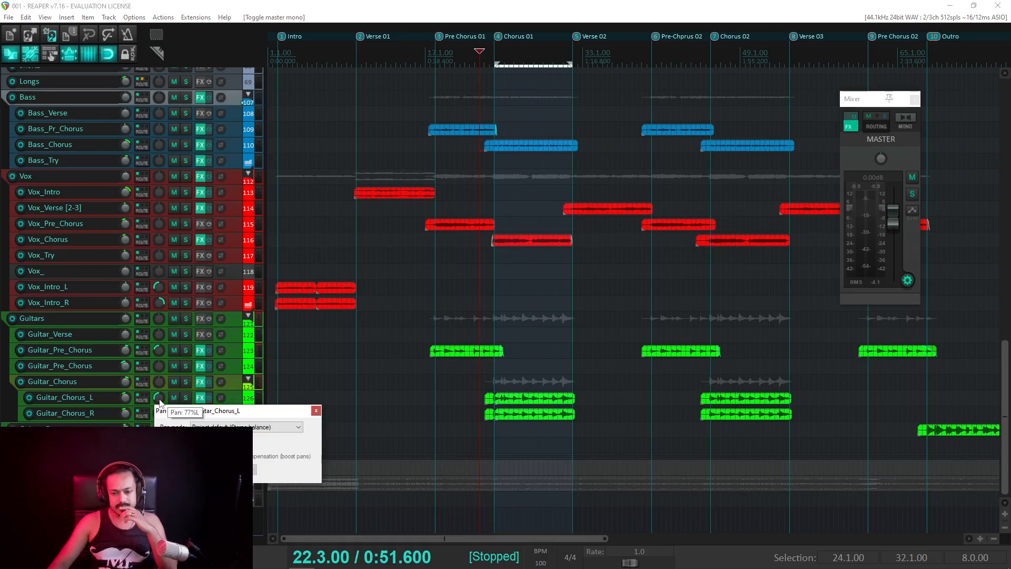
click(319, 414)
drag(159, 399, 159, 415)
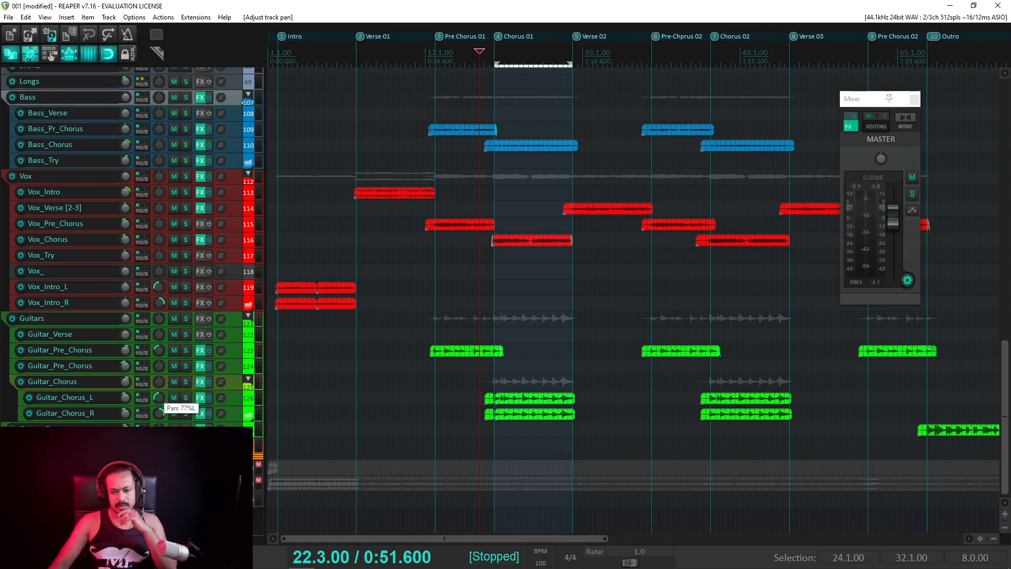
drag(159, 399, 159, 398)
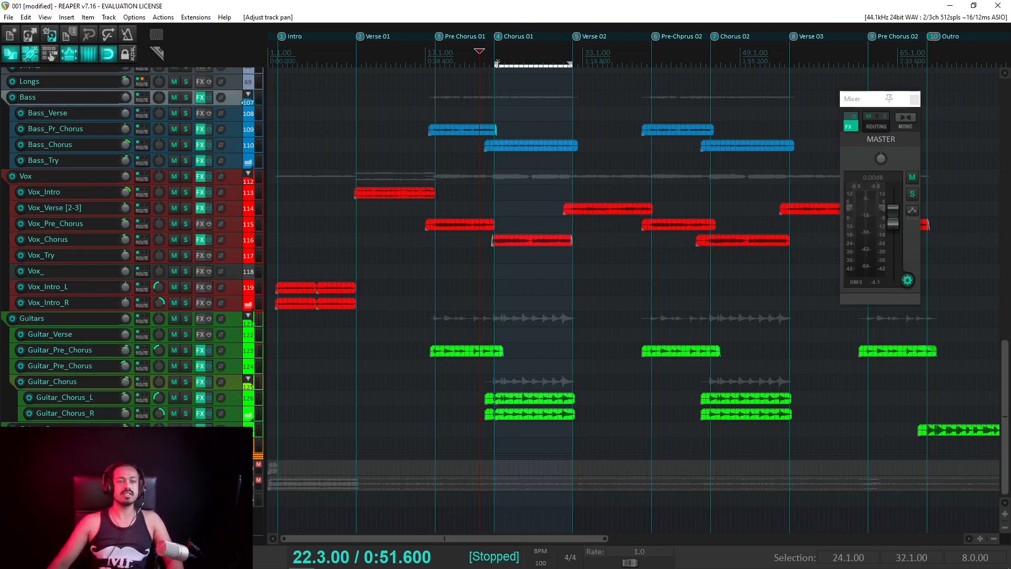
key(ctrl+s)
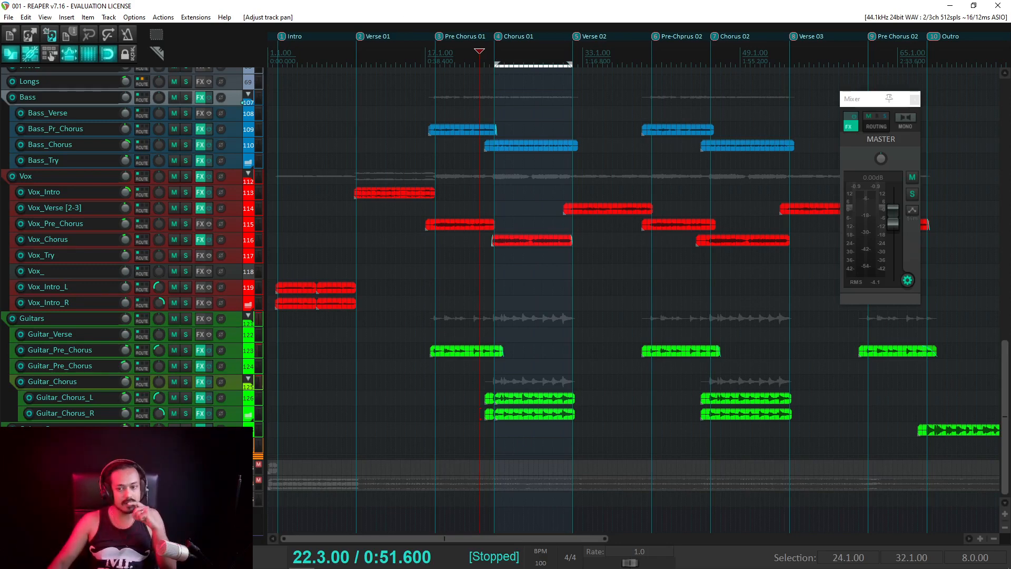
Step: Inspect the Superior Drummer 3 mixer on the SD3 track, then close its effects window
scroll(94, 279, up, 10)
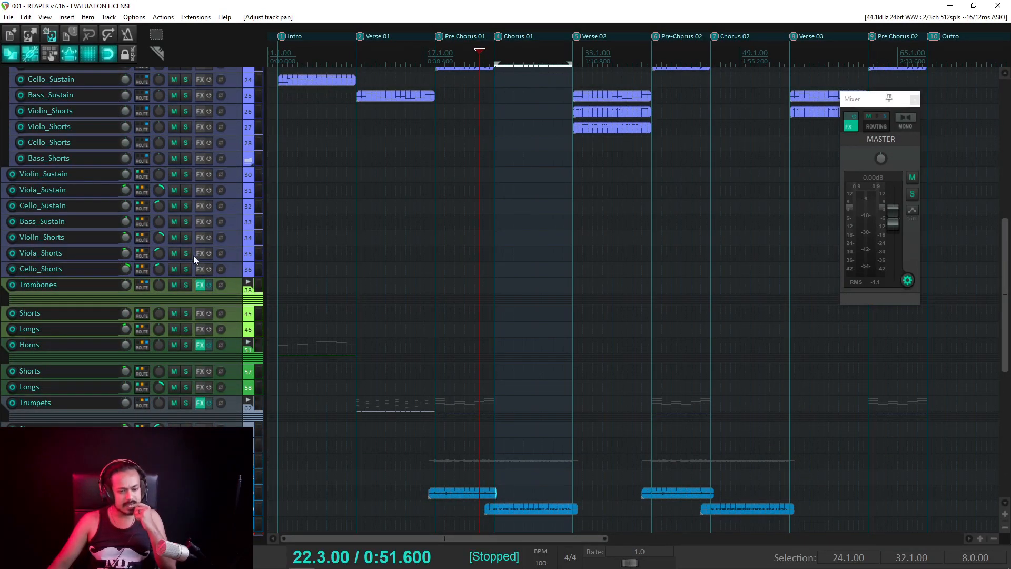
scroll(160, 231, up, 12)
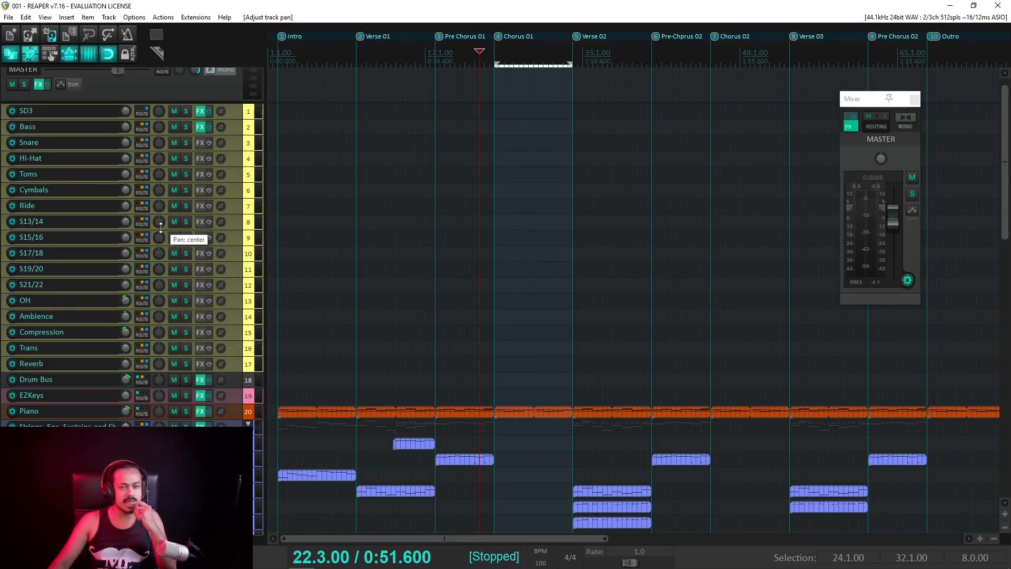
scroll(162, 226, down, 5)
scroll(160, 226, down, 2)
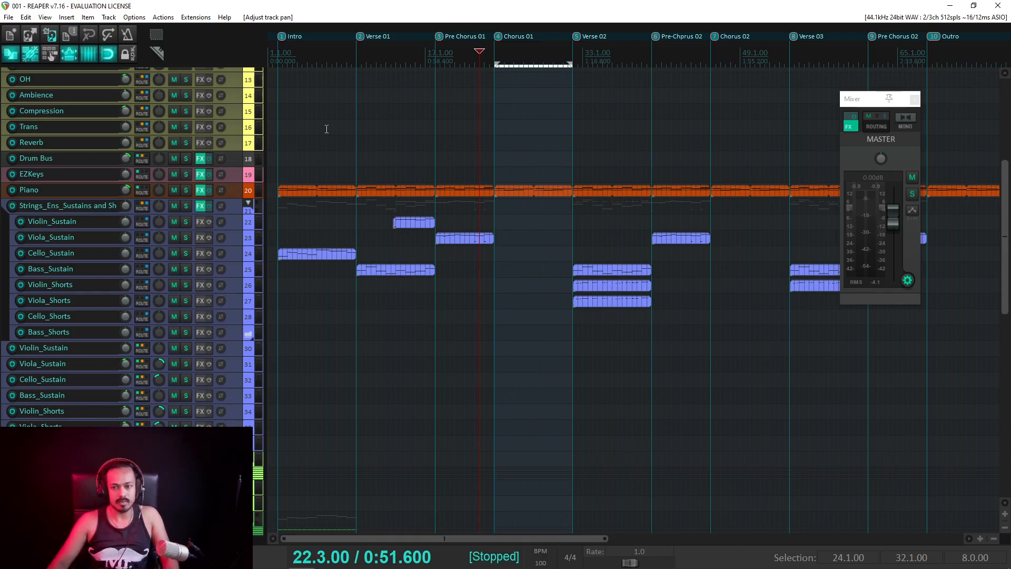
scroll(327, 130, up, 7)
click(202, 127)
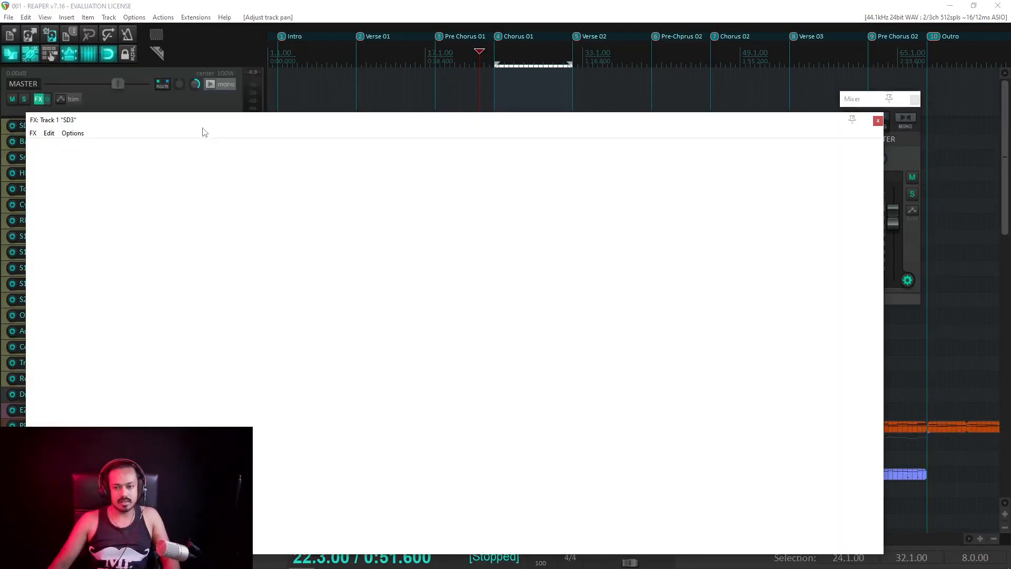
drag(417, 123, 414, 55)
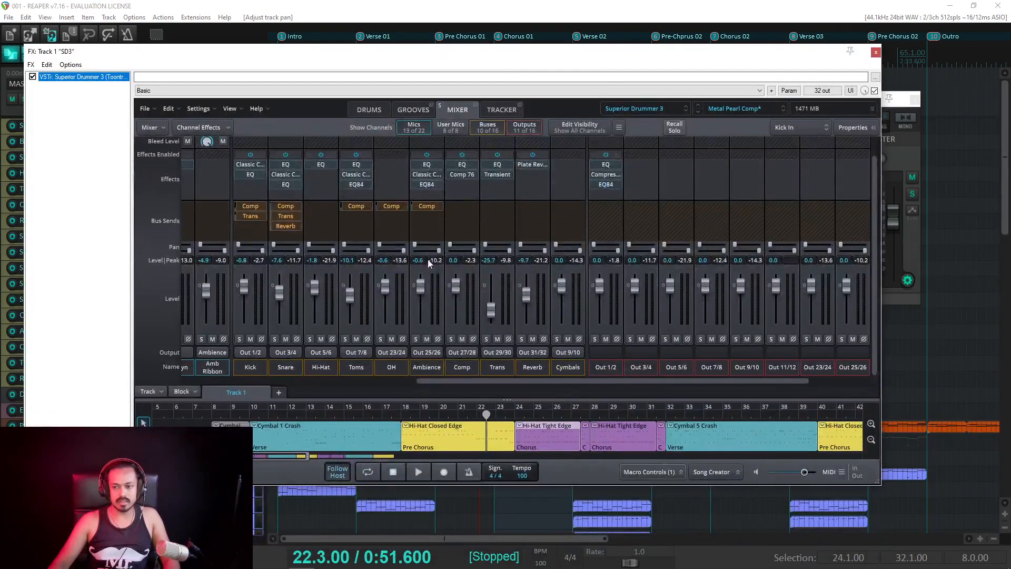
drag(549, 50, 731, 285)
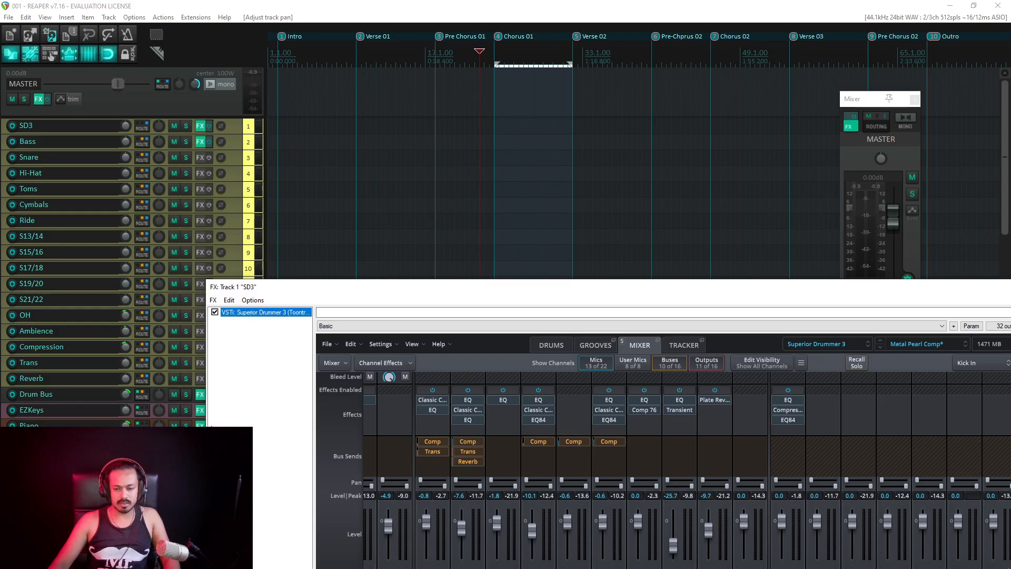
drag(428, 285, 292, 106)
click(922, 109)
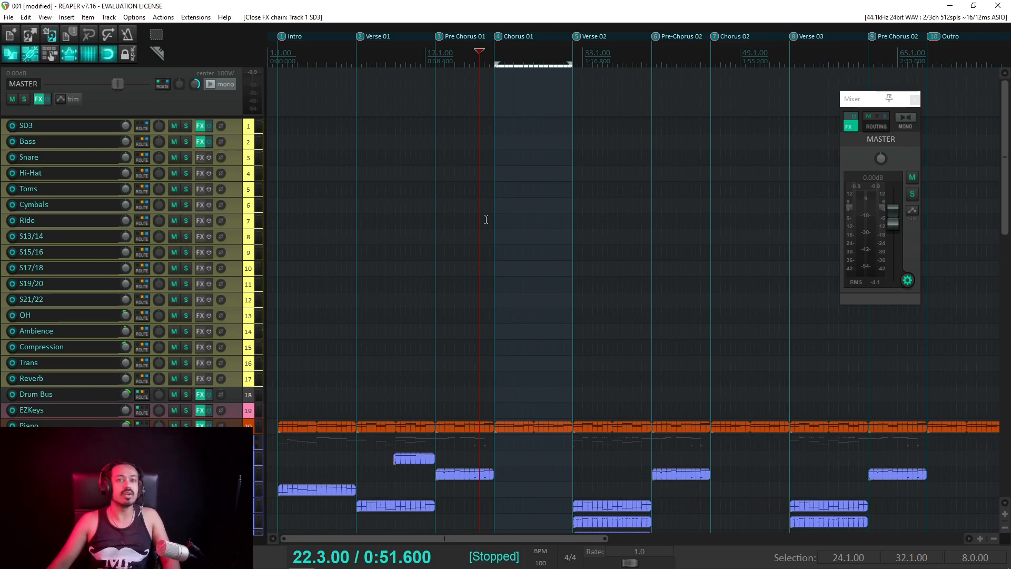
Step: Play from bar 31.3 into Verse 02 while checking the track meters, then stop playback and save the project
click(567, 64)
key(space)
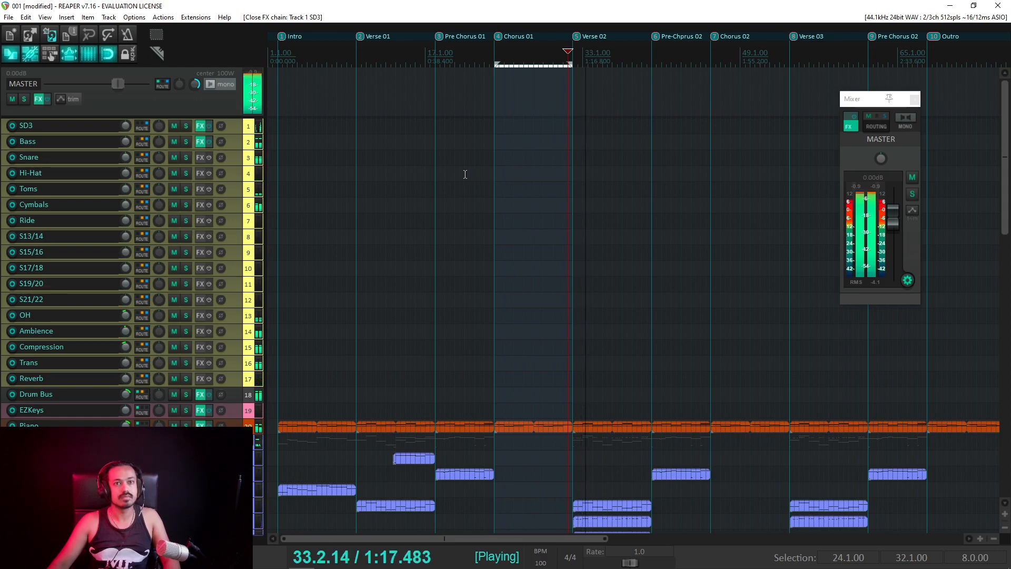
scroll(210, 251, down, 10)
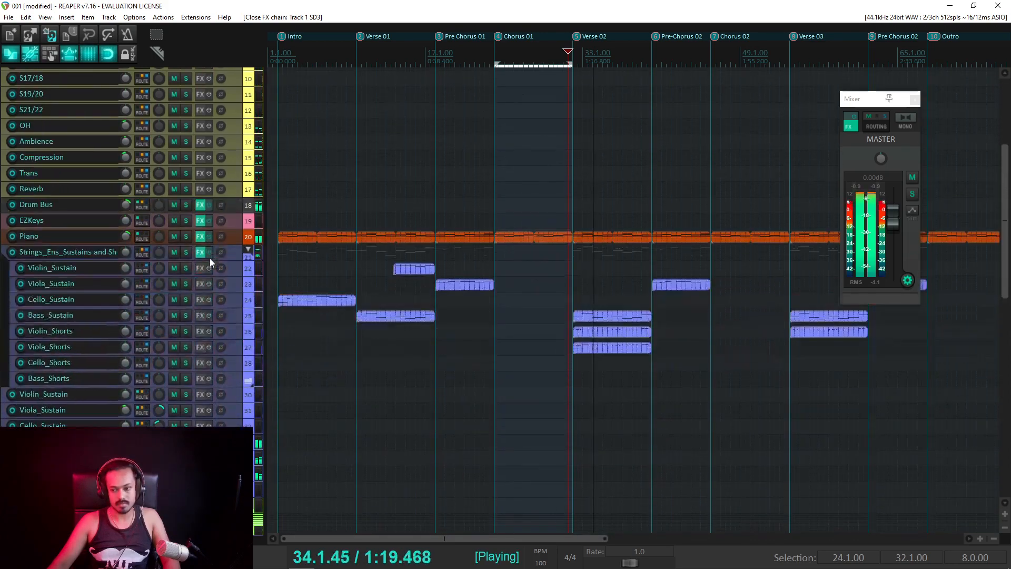
scroll(210, 258, down, 8)
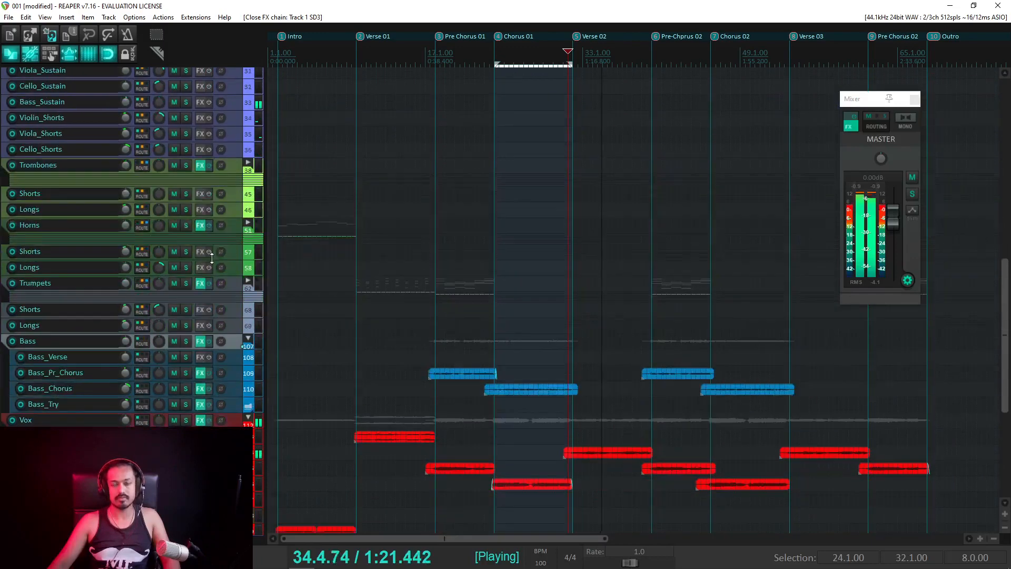
key(space)
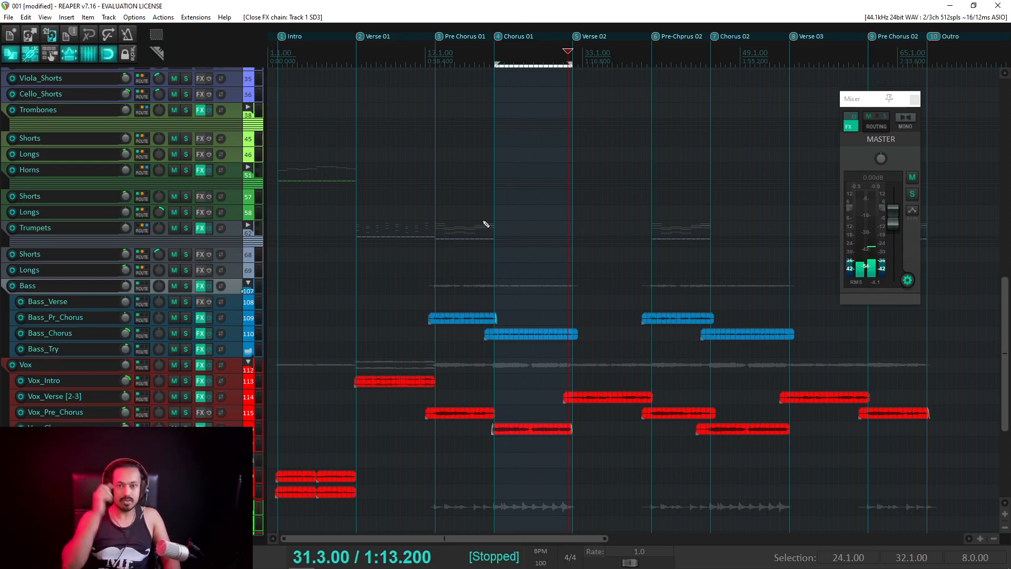
key(ctrl+s)
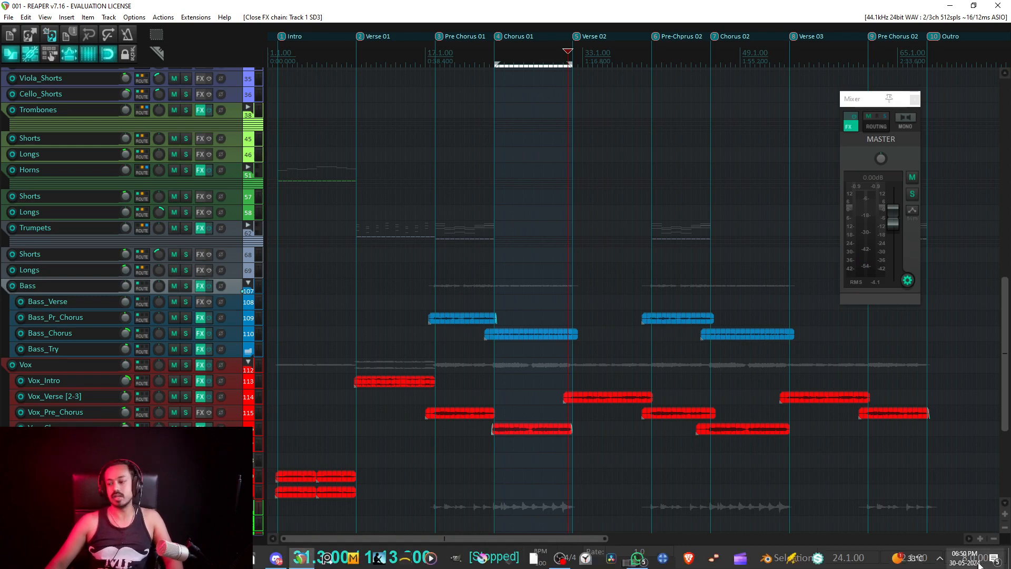
click(966, 557)
click(967, 562)
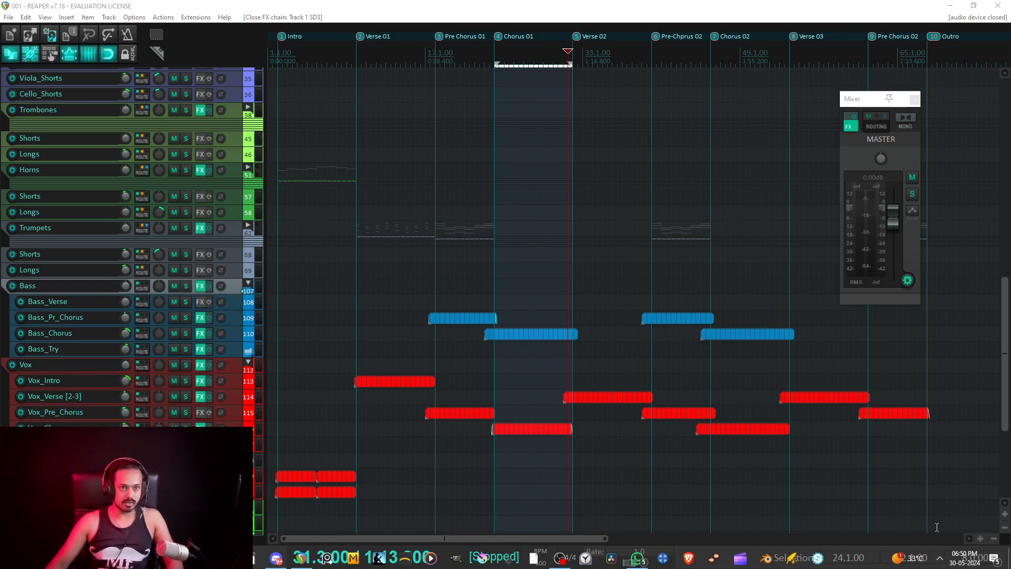
Step: Reopen Superior Drummer 3 on the SD3 track, examine its bus and output channels through Out 31/32, close it and save the project
scroll(169, 268, up, 15)
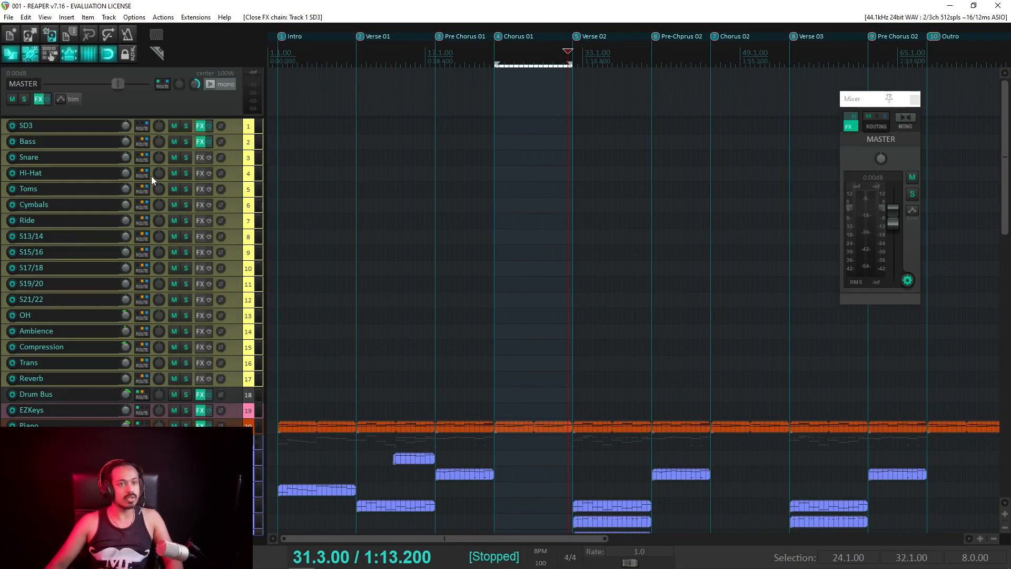
click(200, 126)
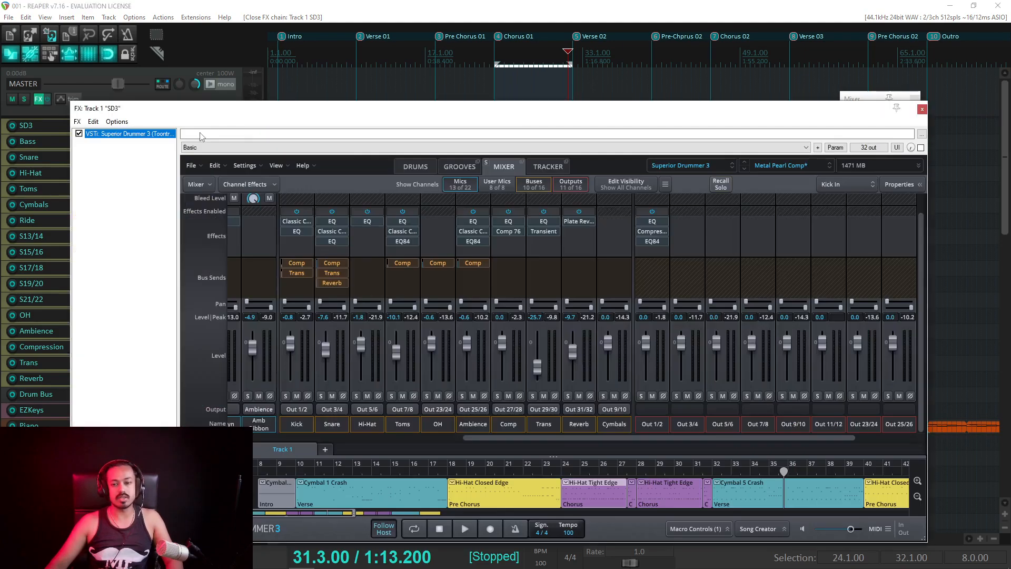
drag(472, 118, 470, 63)
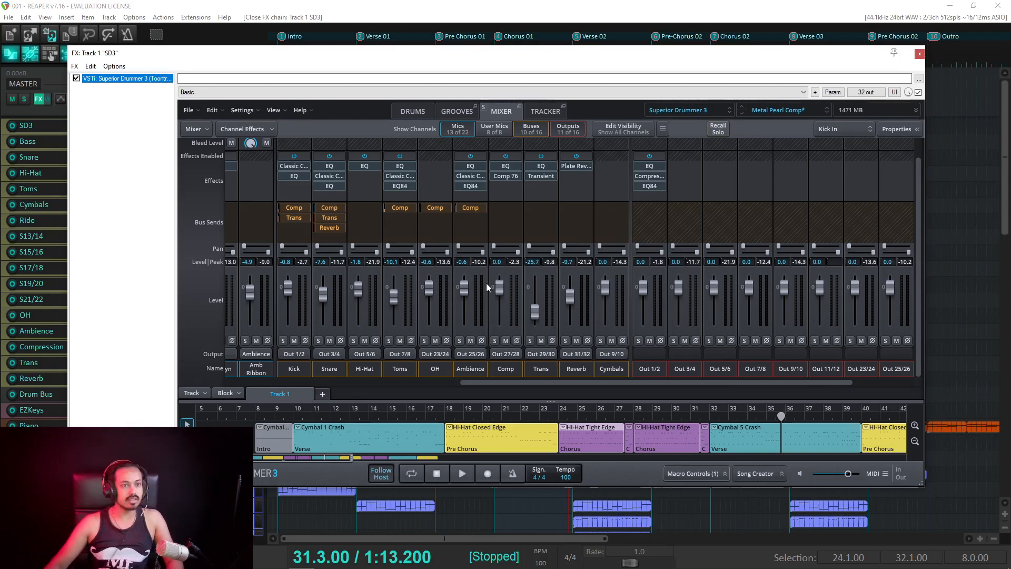
drag(338, 460, 351, 461)
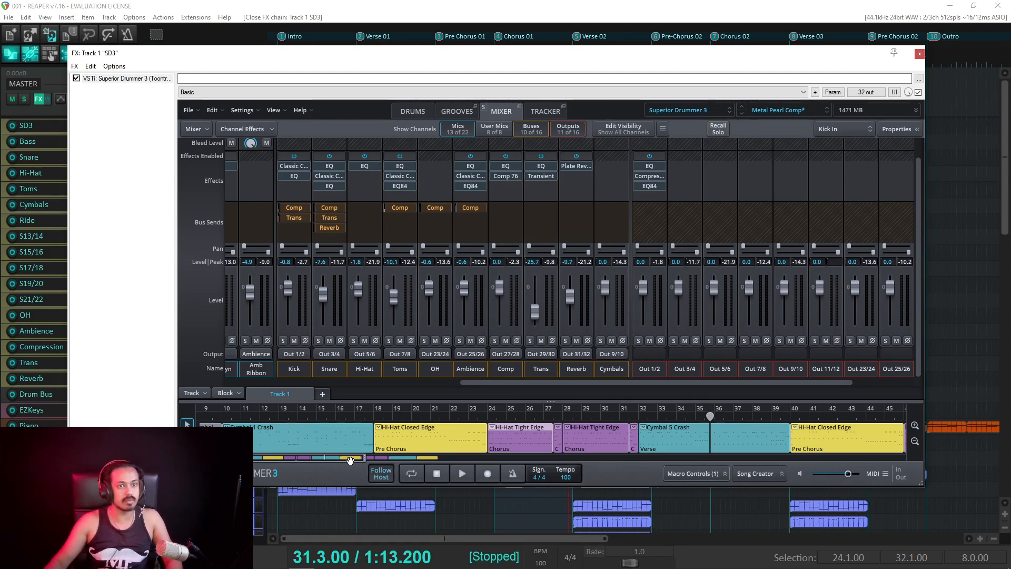
drag(350, 460, 359, 441)
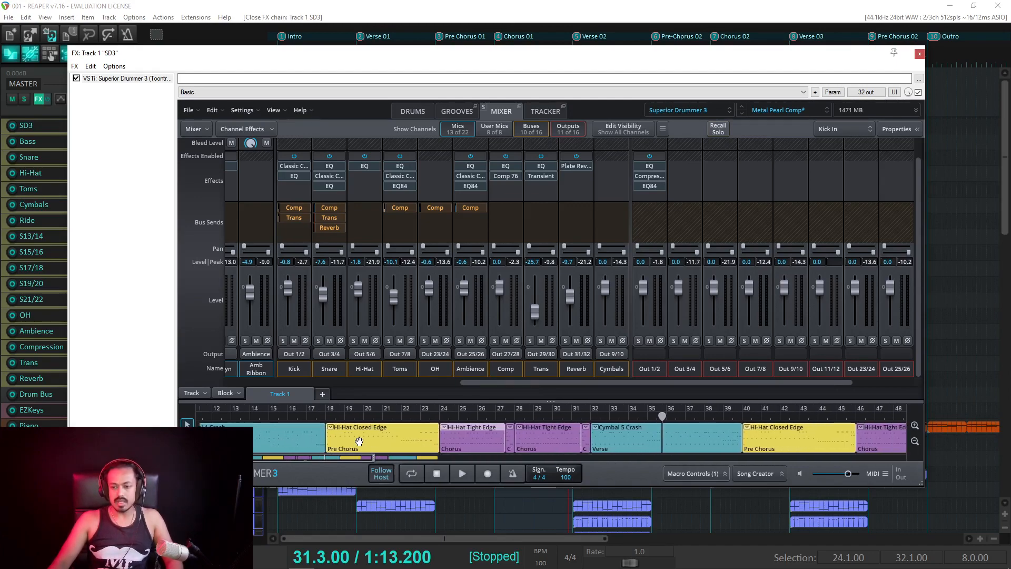
drag(463, 383, 554, 390)
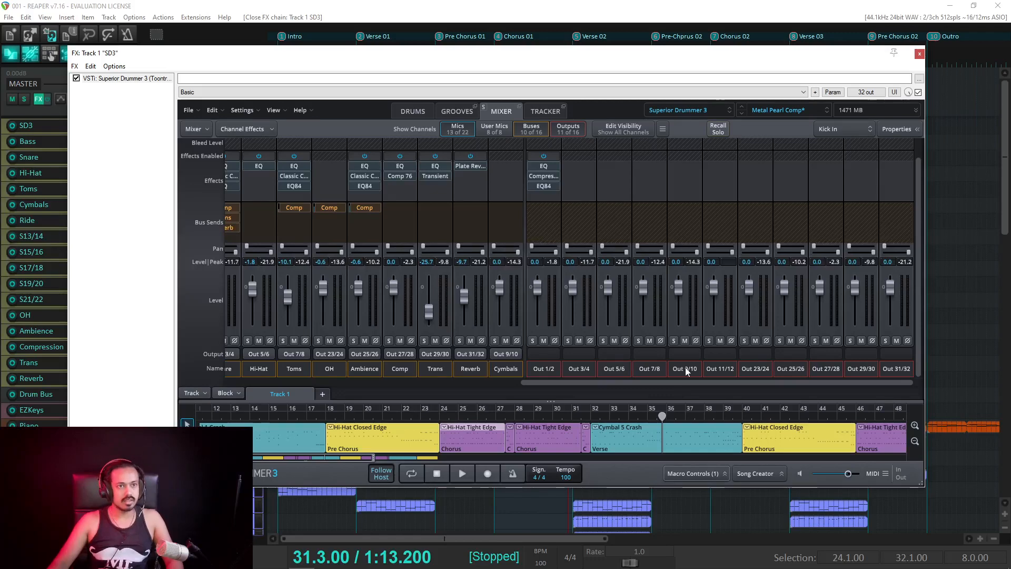
click(919, 54)
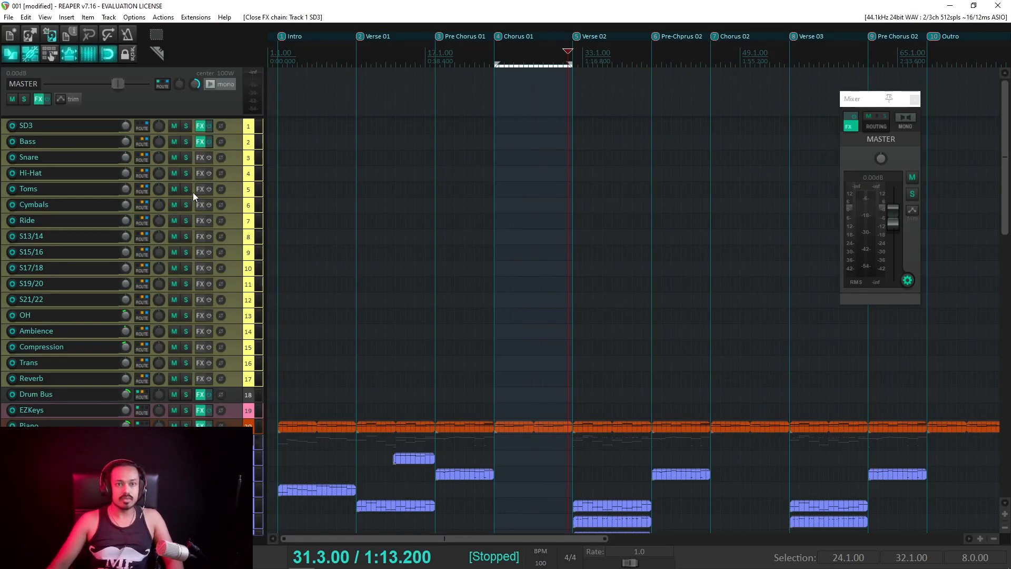
key(ctrl+s)
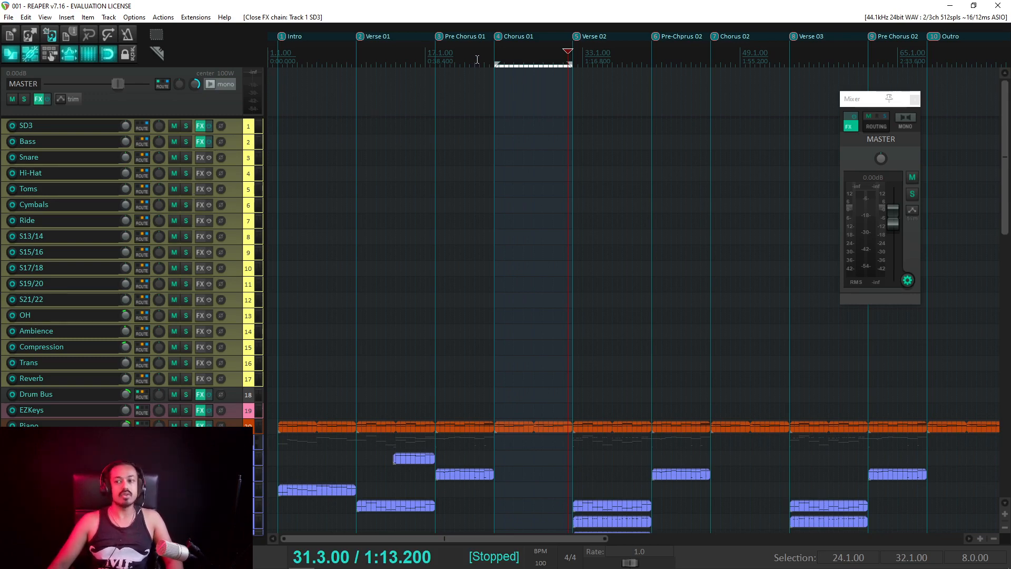
Step: Play from bar 22.3 into Chorus 01 while checking the vocal, bass, guitar and drum track meters, then stop playback
click(480, 119)
scroll(97, 277, down, 15)
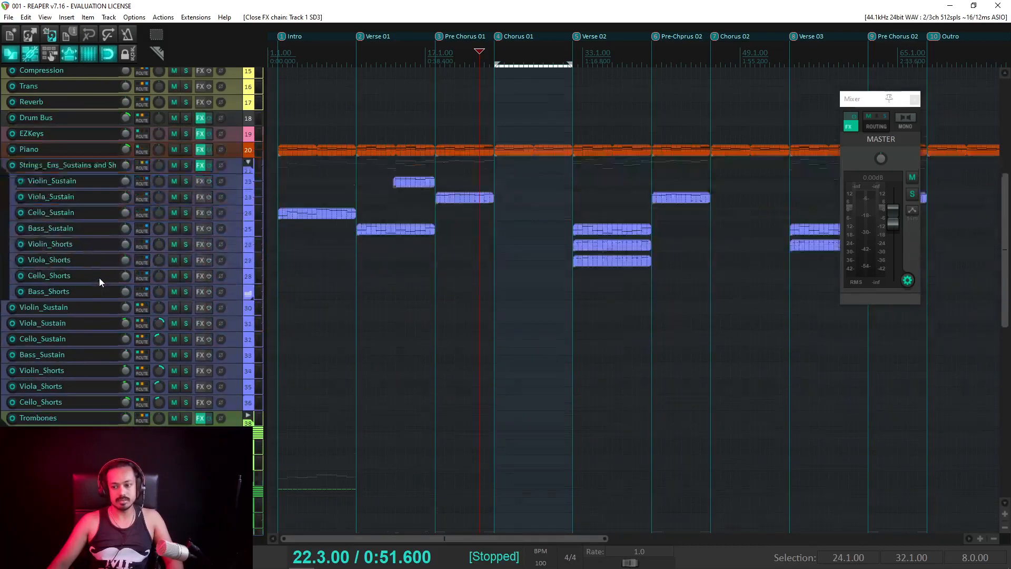
scroll(102, 273, down, 15)
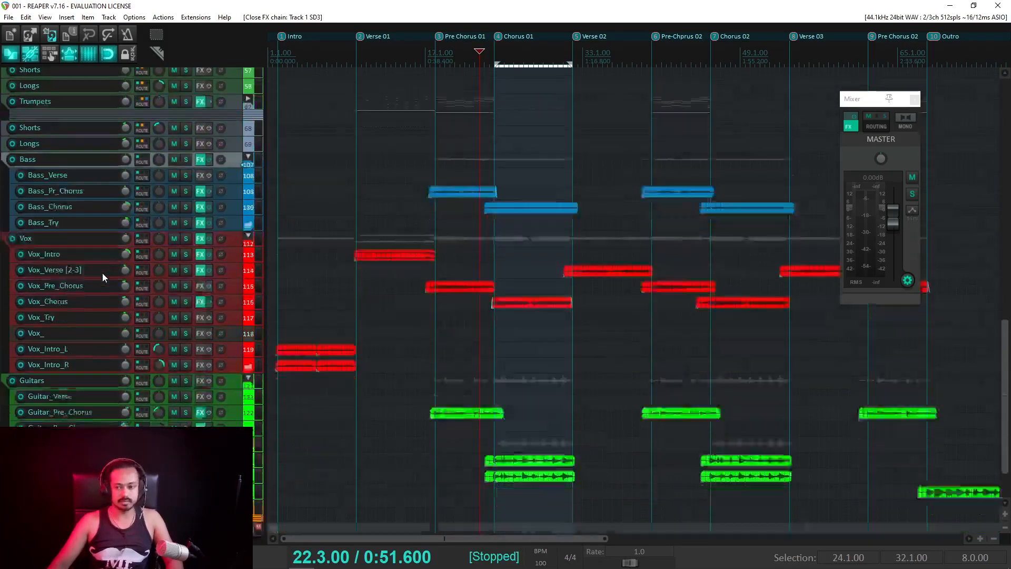
key(space)
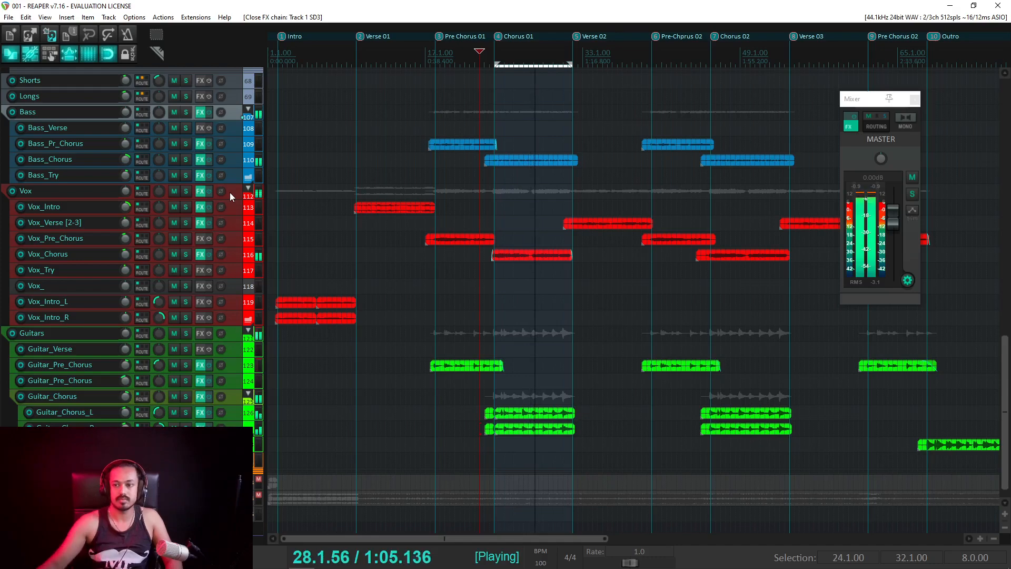
scroll(229, 192, up, 10)
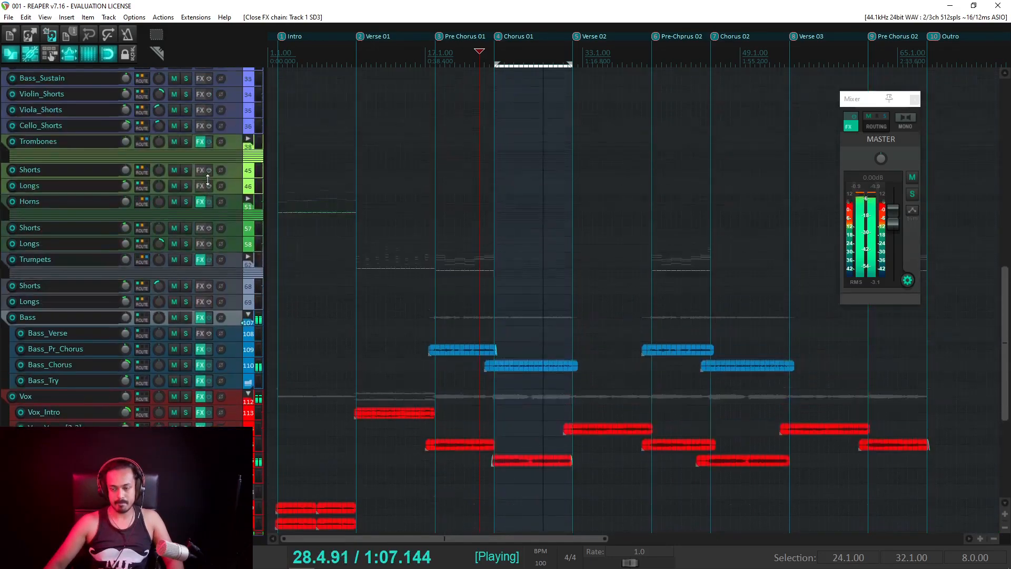
scroll(210, 178, up, 6)
key(space)
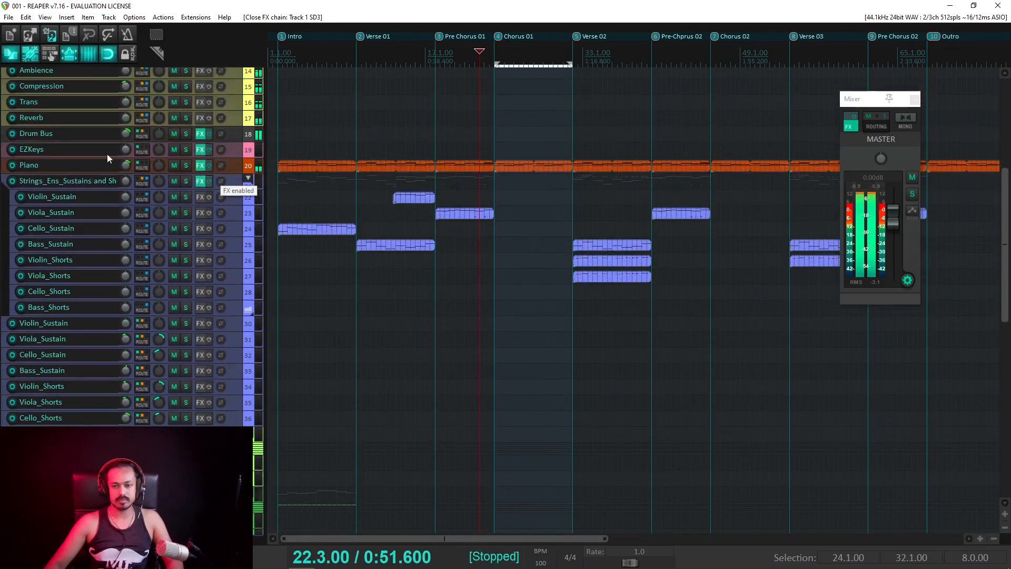
Step: Unmute and solo the full-length audio track below Guitar_Outro, save the project and show the track's whole length
scroll(132, 362, down, 15)
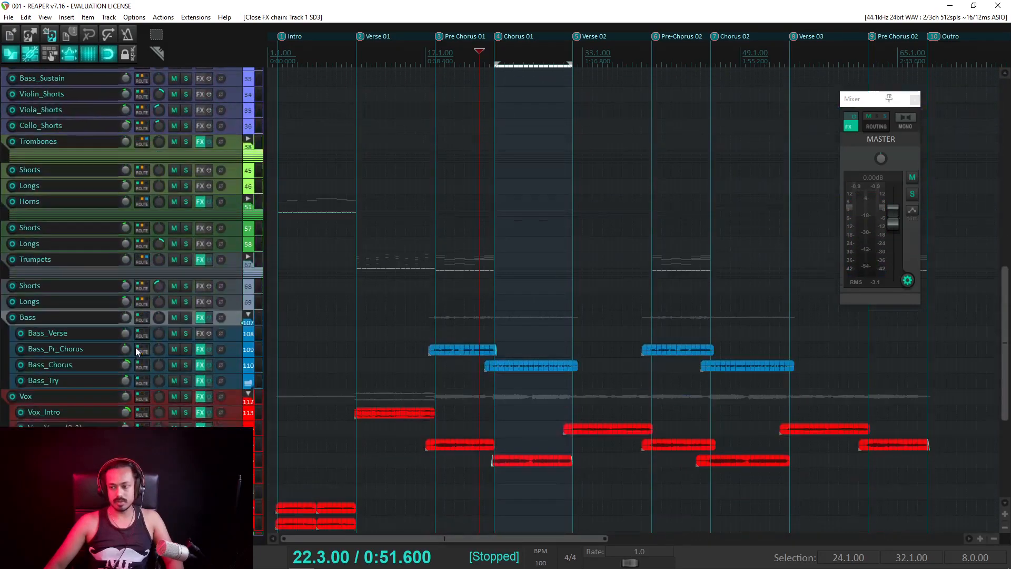
scroll(136, 352, down, 3)
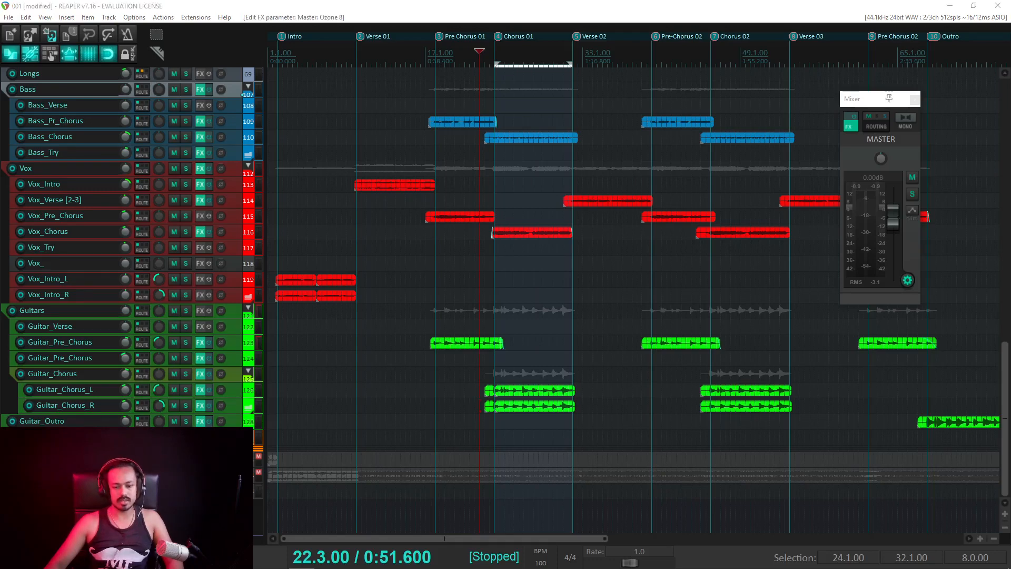
click(185, 475)
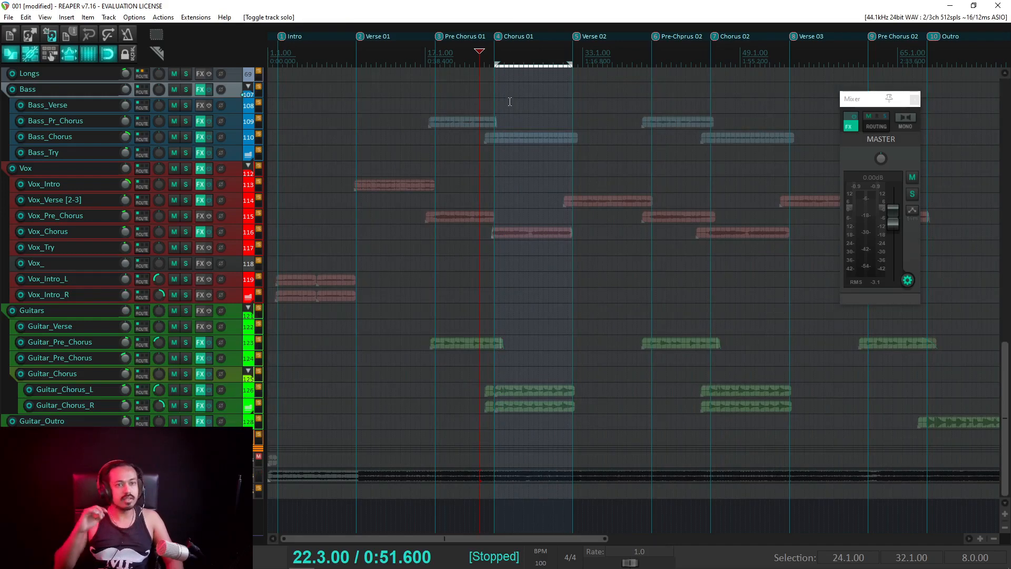
key(ctrl+s)
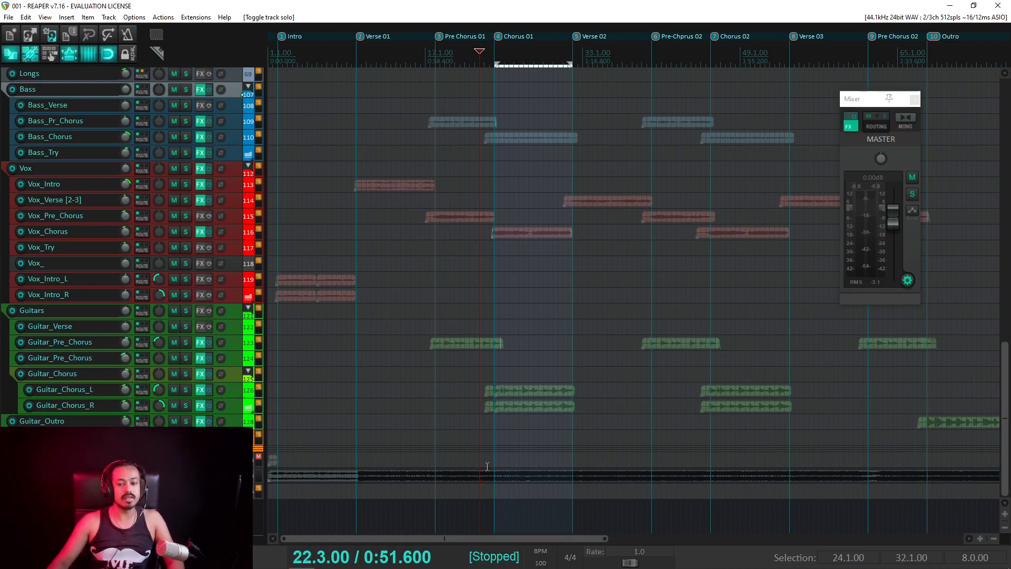
scroll(441, 322, down, 3)
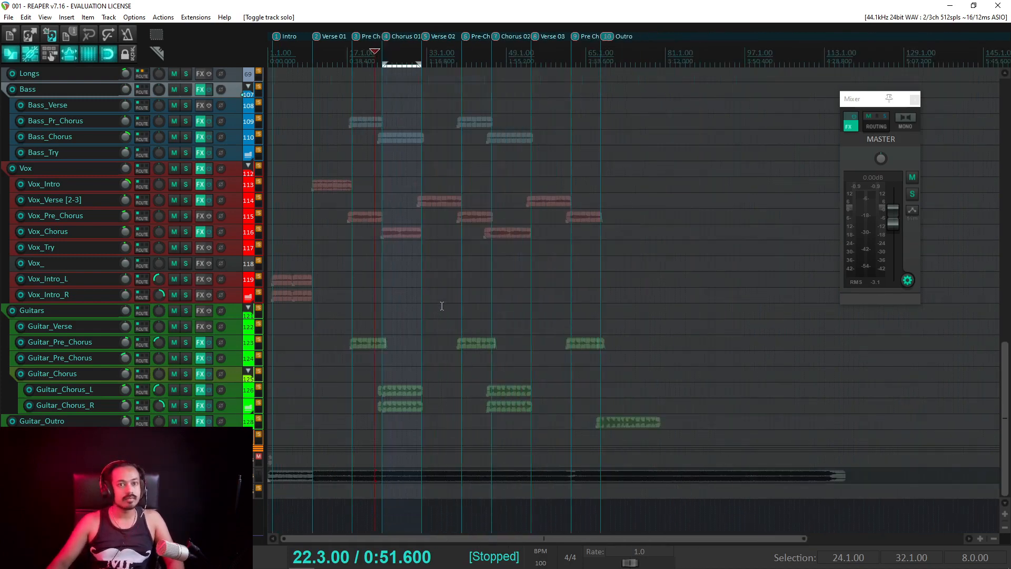
Step: Listen to the soloed full-length audio track from bar 22.3 in Pre Chorus 01, checking the master level, and stop playback
scroll(442, 306, up, 3)
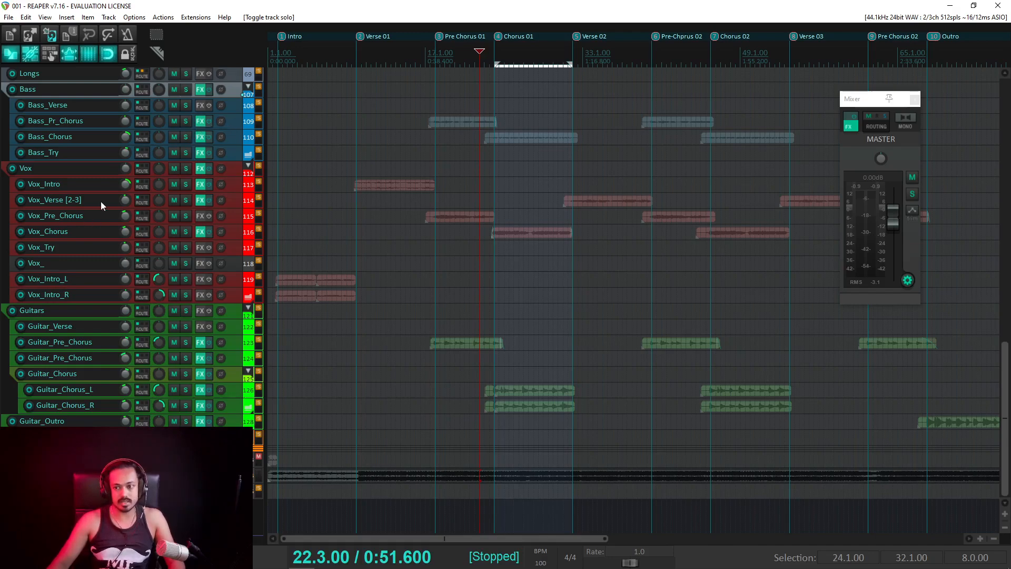
scroll(157, 162, up, 5)
scroll(160, 163, up, 10)
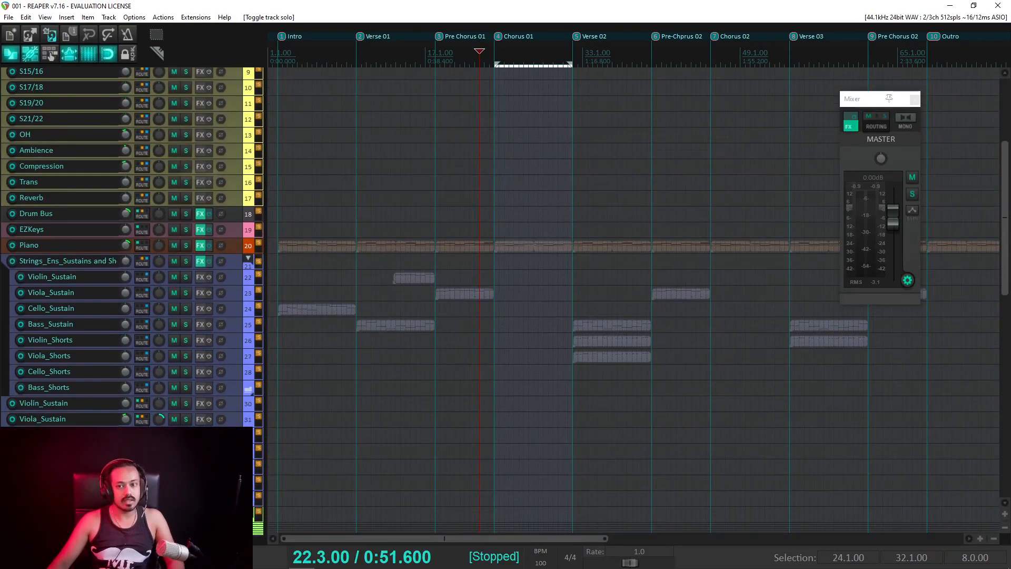
scroll(173, 164, down, 5)
scroll(316, 174, down, 5)
drag(1006, 316, 987, 564)
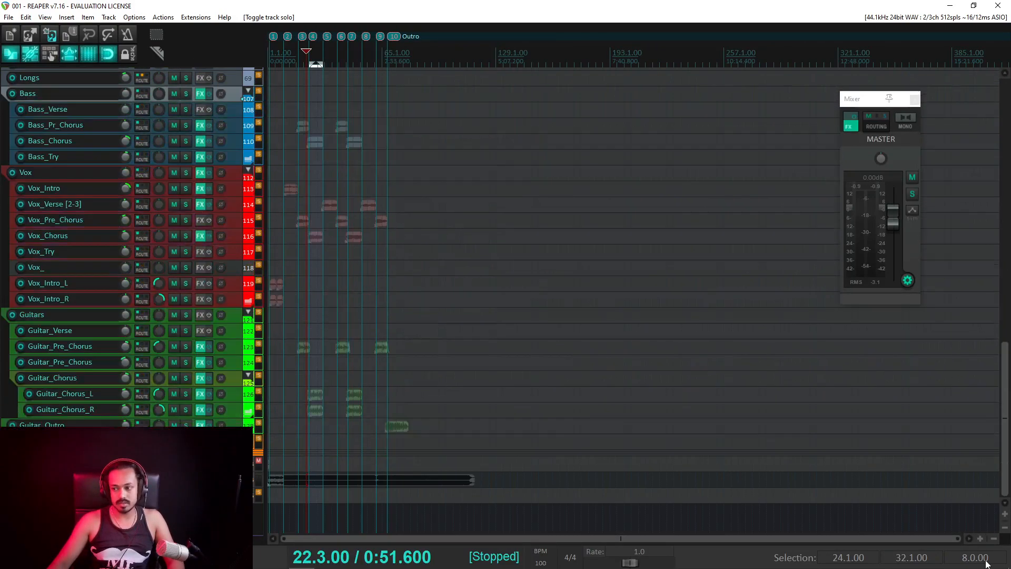
key(space)
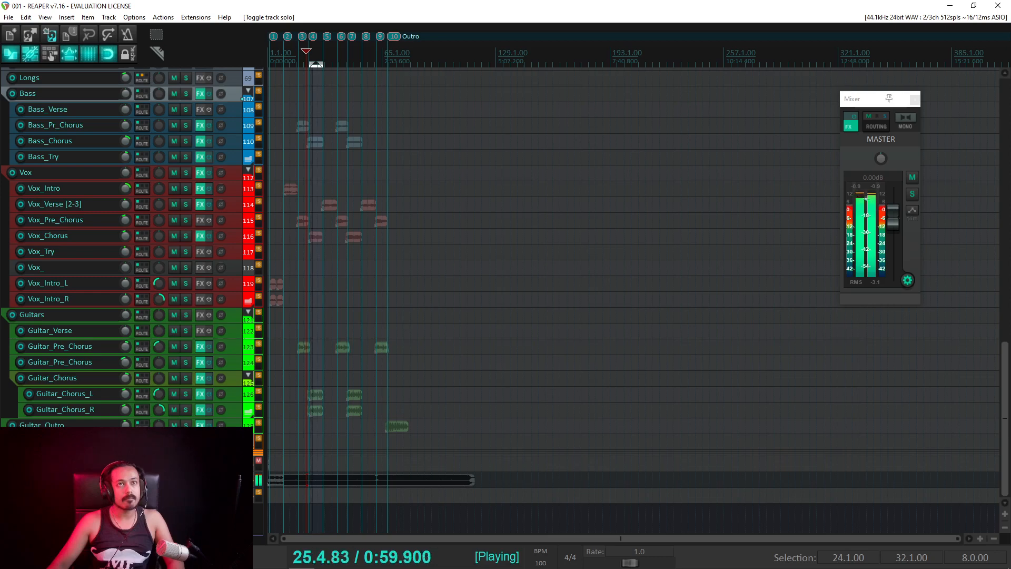
key(space)
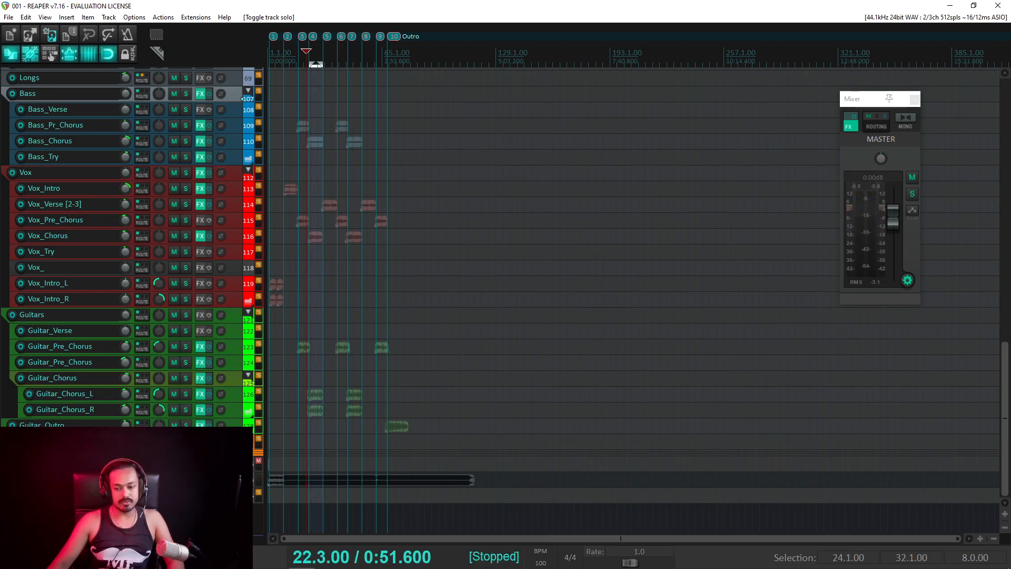
Step: Unsolo the full-length audio track and adjust the Drum Bus volume while playing the mix from bar 22.3 through Chorus 01
click(186, 480)
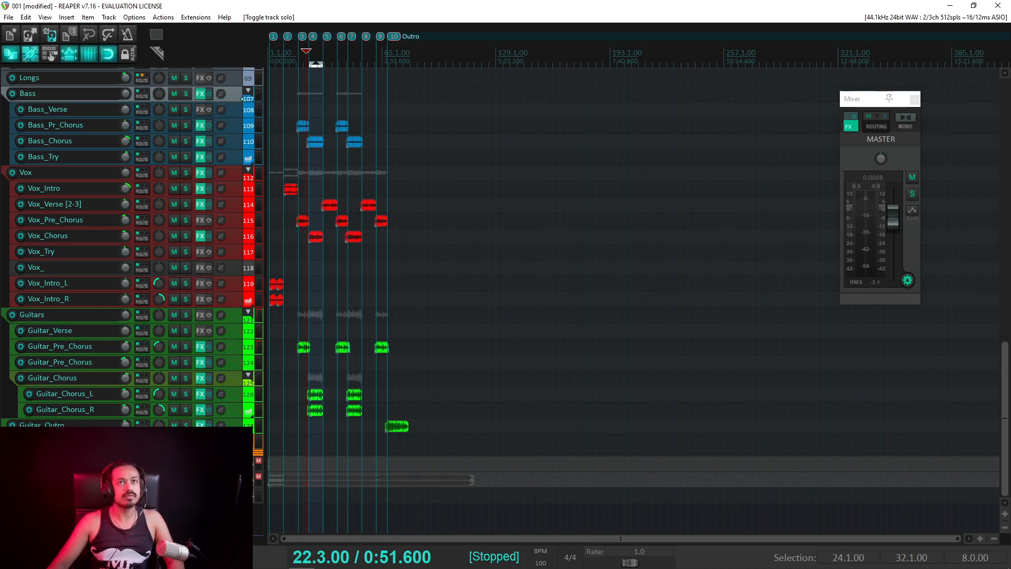
key(space)
scroll(581, 331, up, 3)
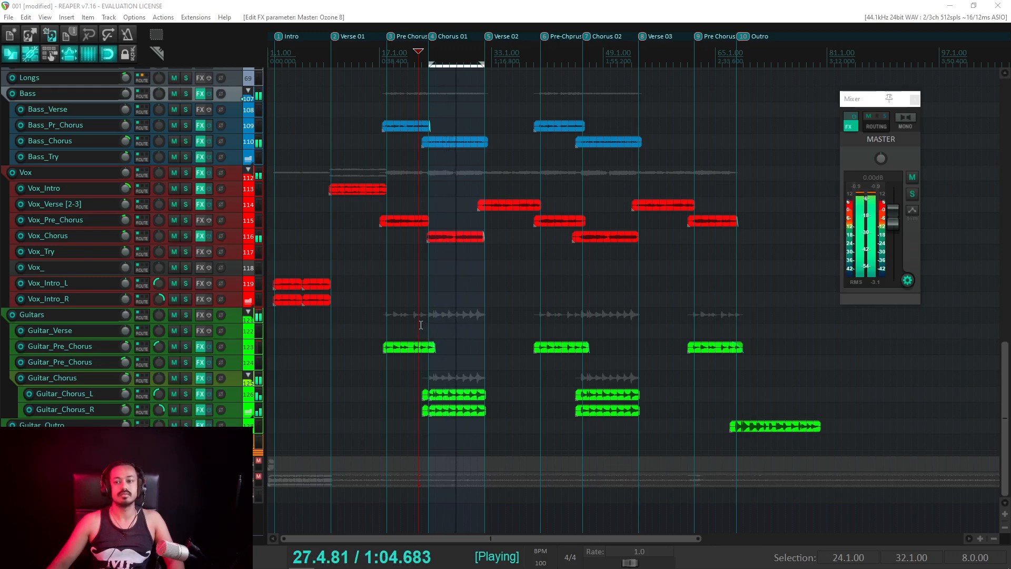
scroll(198, 130, up, 10)
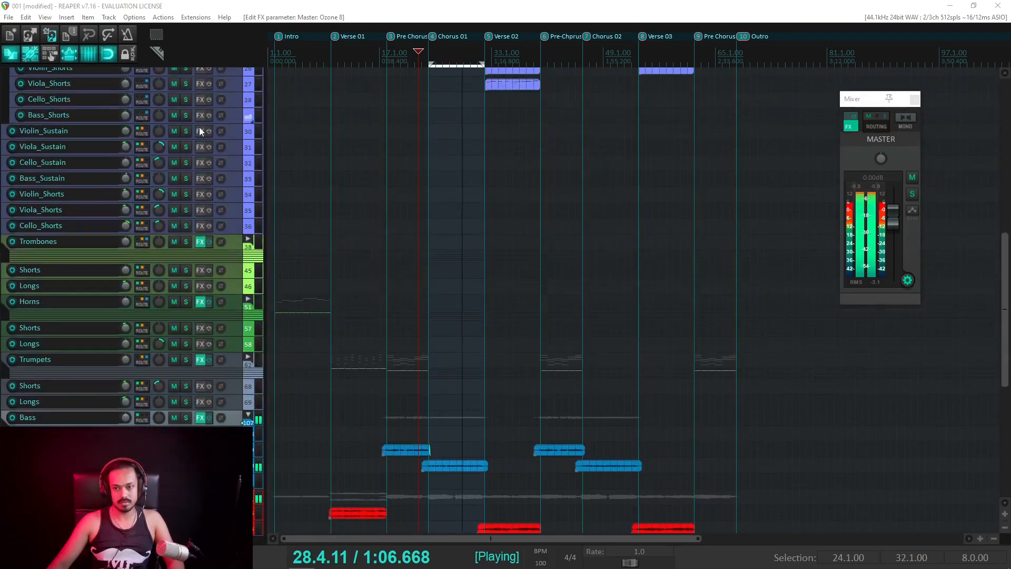
scroll(199, 131, up, 6)
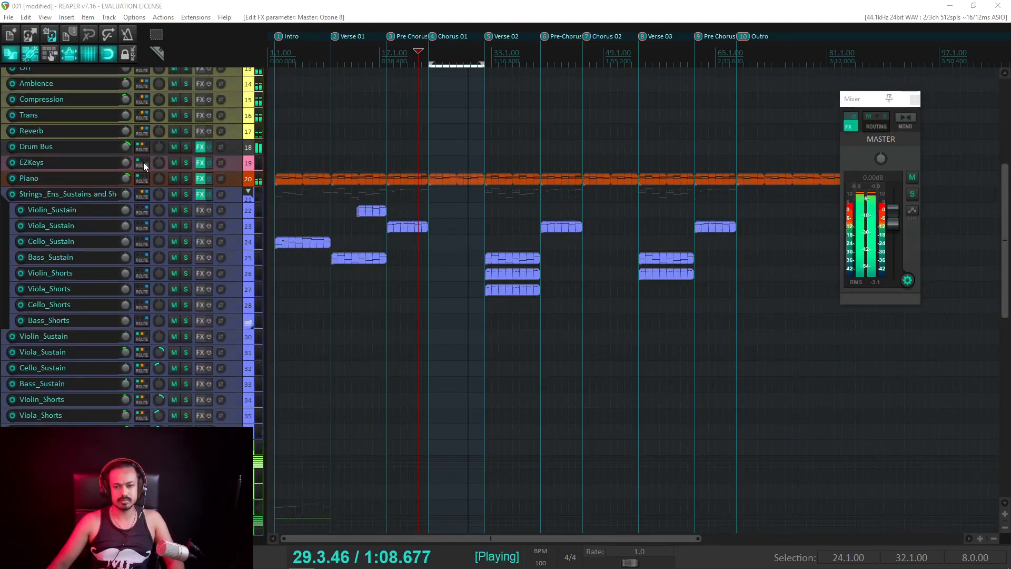
drag(125, 148, 123, 149)
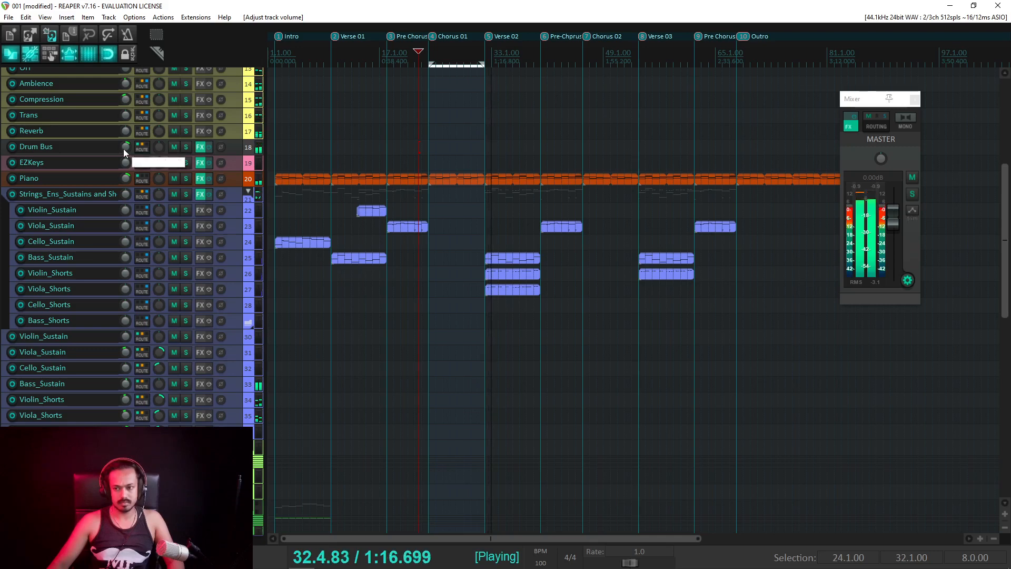
drag(125, 148, 125, 150)
key(space)
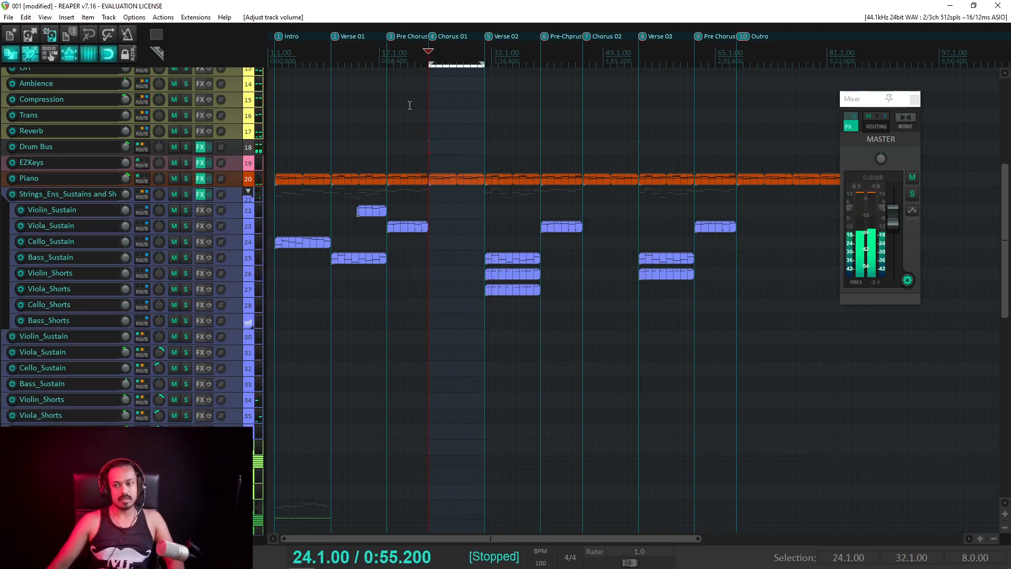
Step: Play from bar 23.1 into Chorus 01 while trying the Drum Bus volume at 0 dB and +4.62 dB, then stop playback
click(422, 59)
key(space)
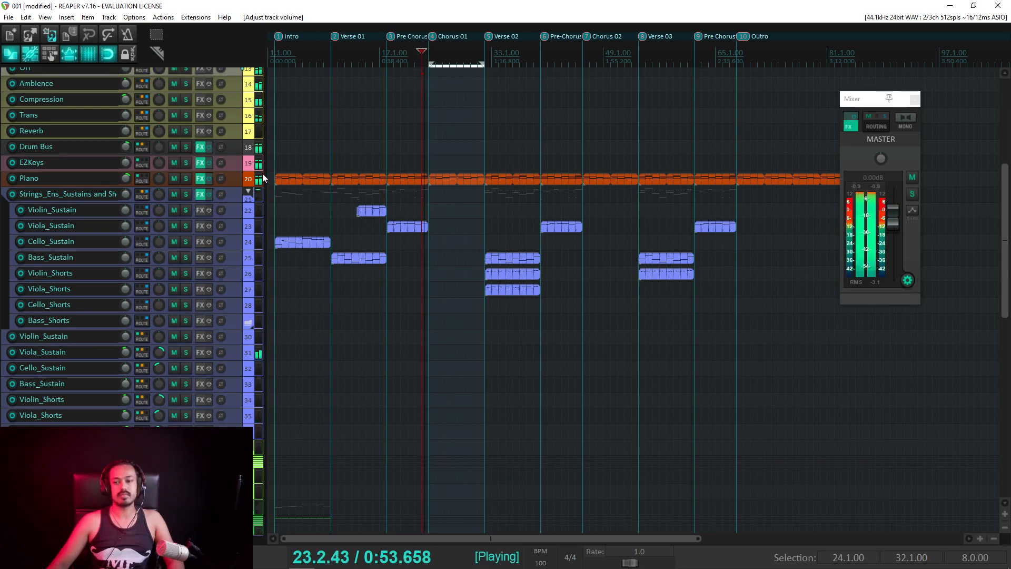
double_click(126, 149)
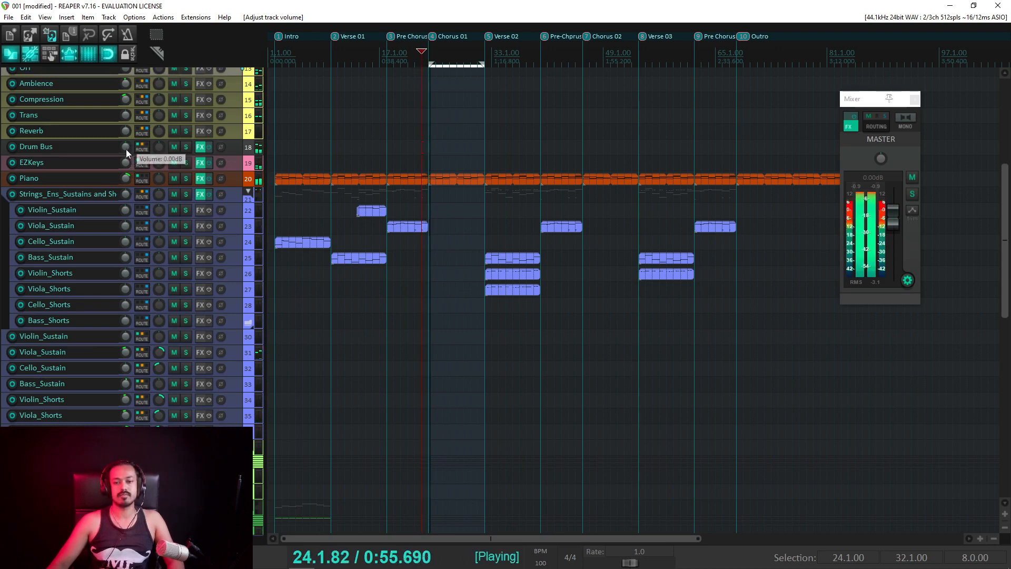
drag(125, 149, 125, 149)
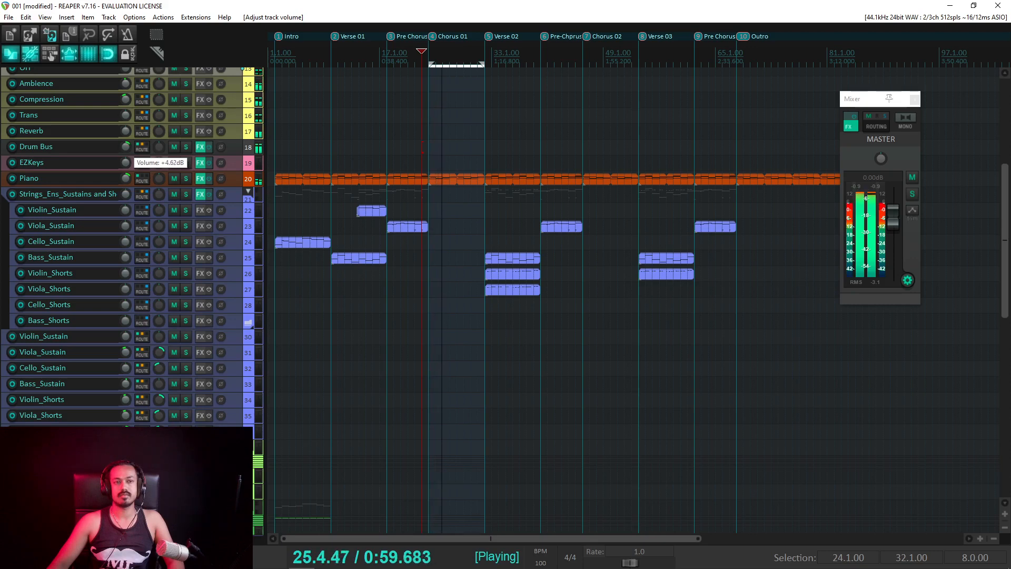
drag(125, 147, 125, 150)
key(space)
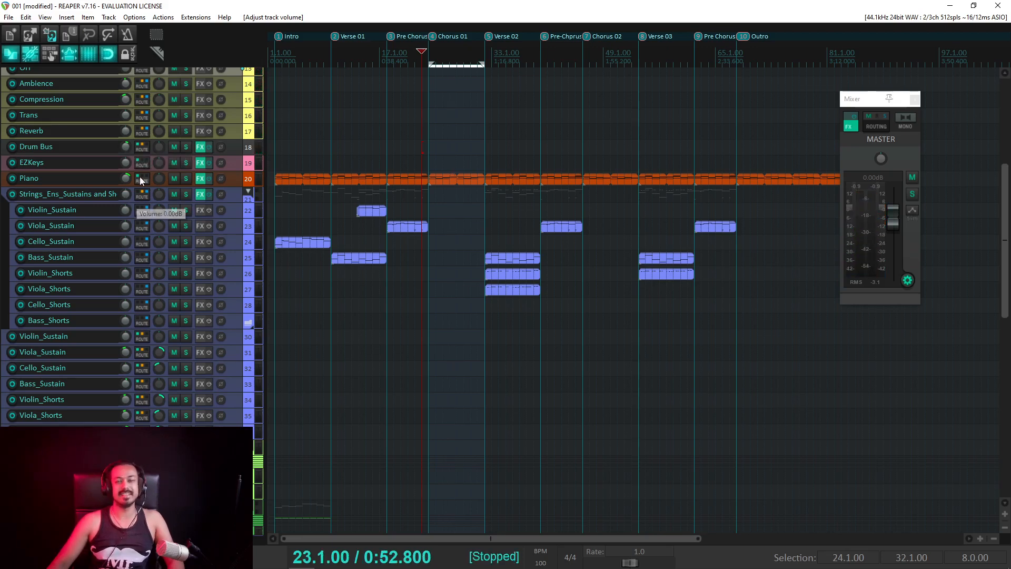
Step: Set the Drum Bus volume to +3.93 dB and audition the mix from bar 17.1 and from Pre Chorus 01 at bar 18.1
drag(125, 148, 125, 142)
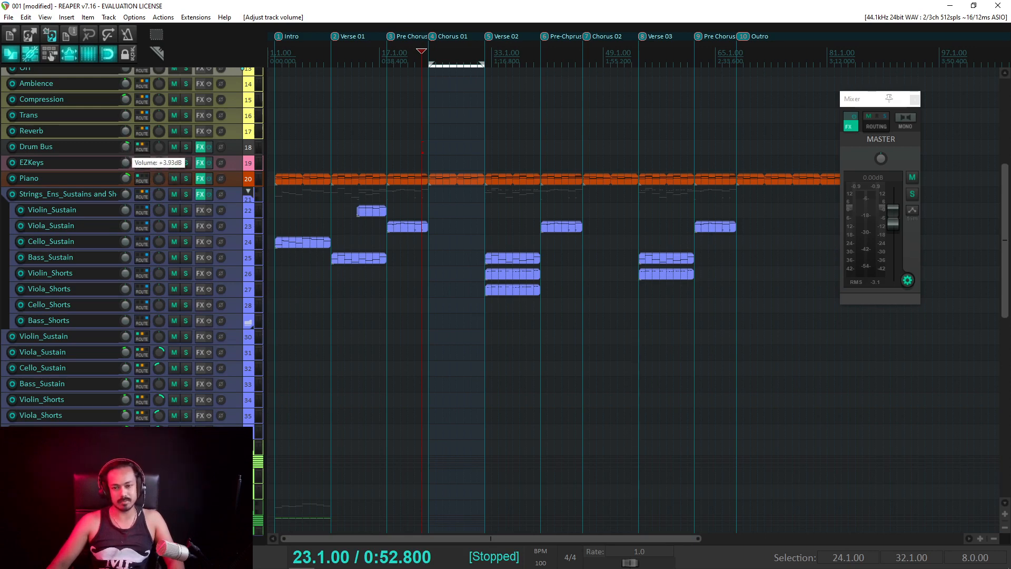
click(381, 60)
key(space)
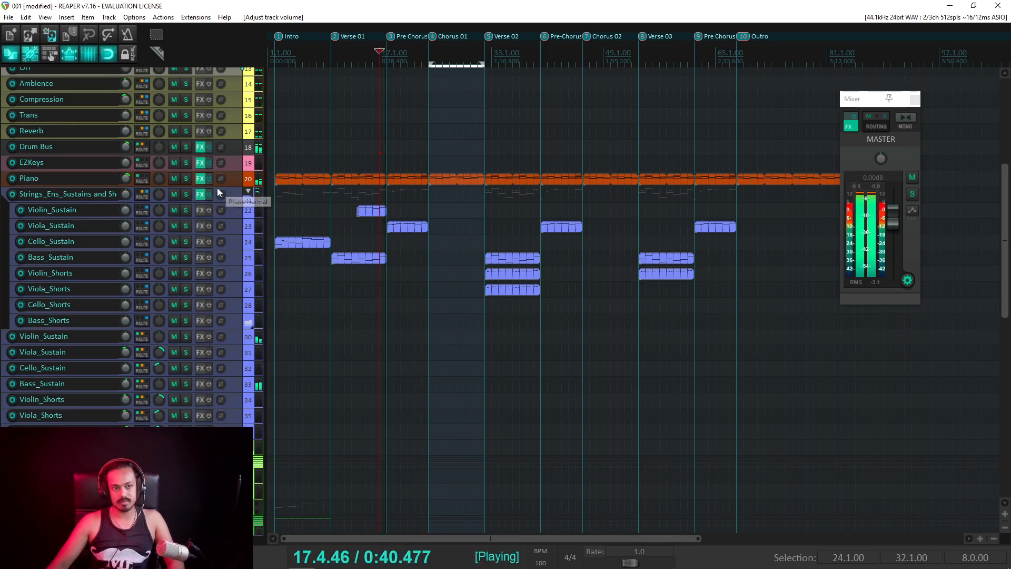
key(space)
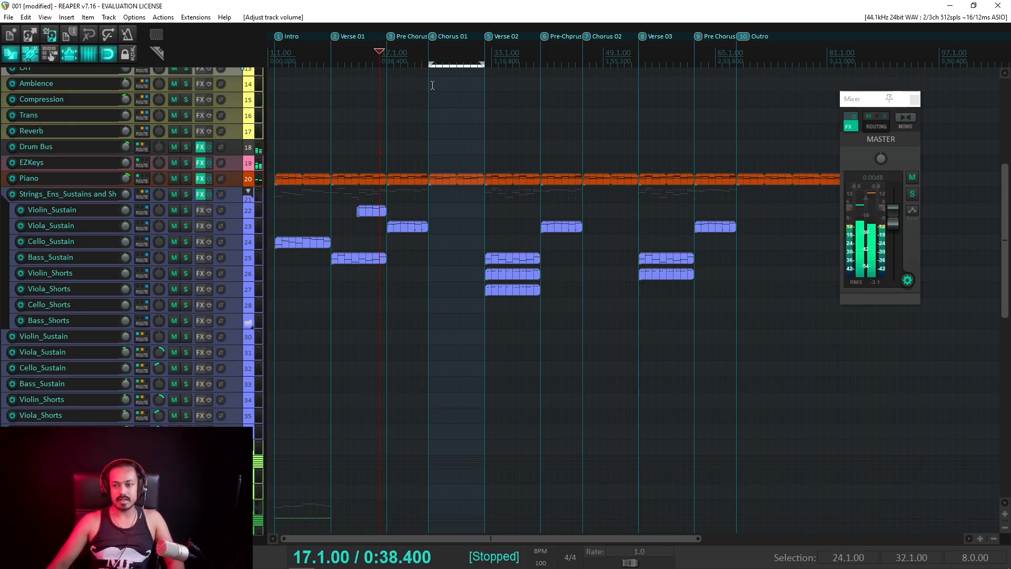
click(426, 60)
click(384, 59)
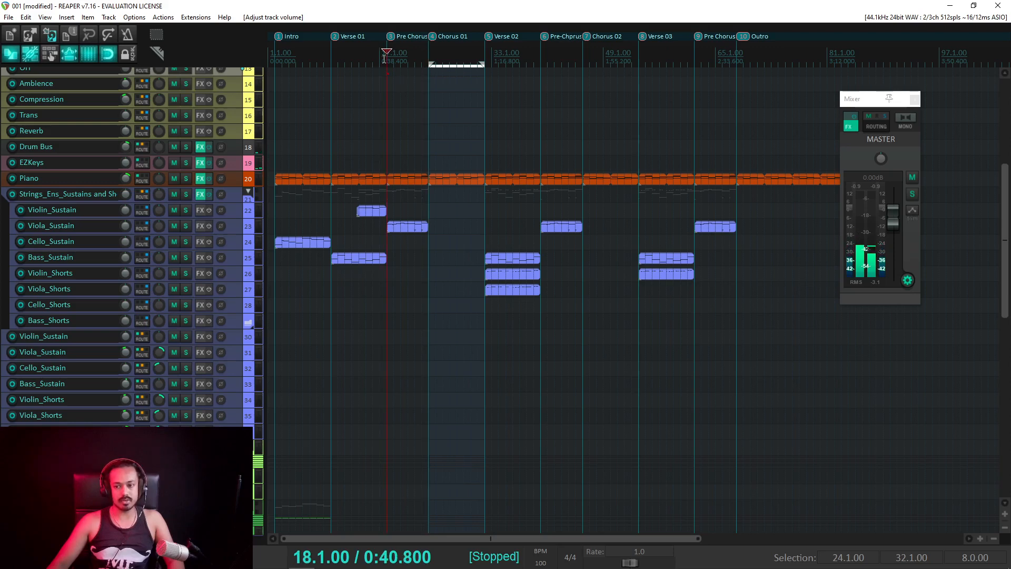
key(space)
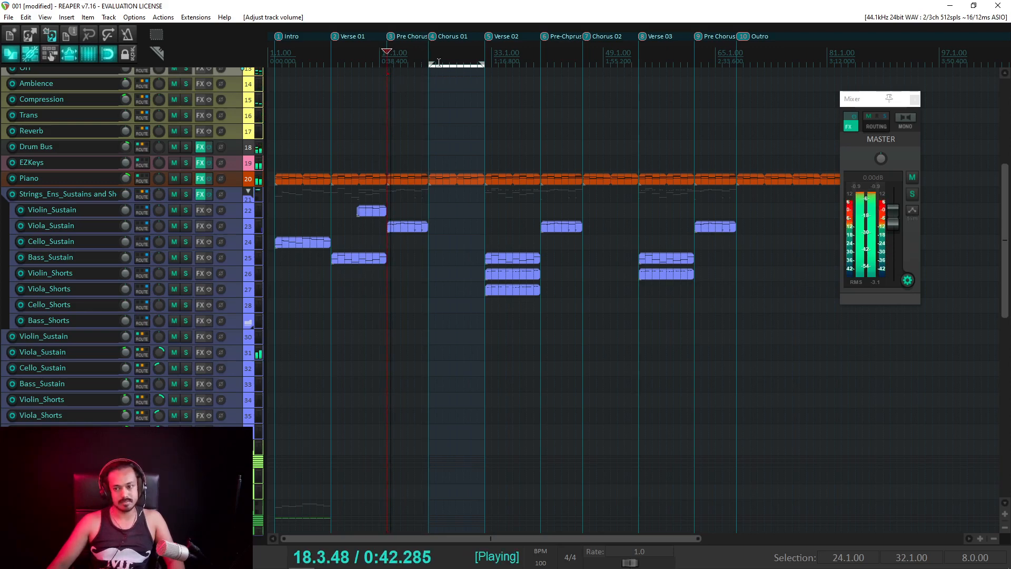
key(space)
Step: Play Chorus 01 from bar 24.1, set the Drum Bus volume to +3.41 dB and stop playback
click(428, 62)
key(space)
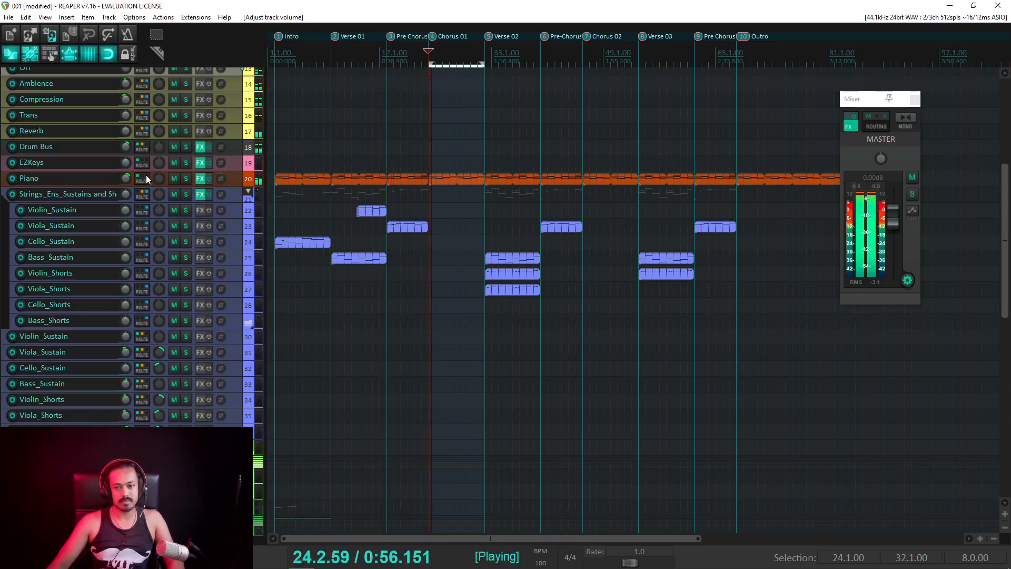
mouse_move(125, 169)
drag(125, 169, 125, 148)
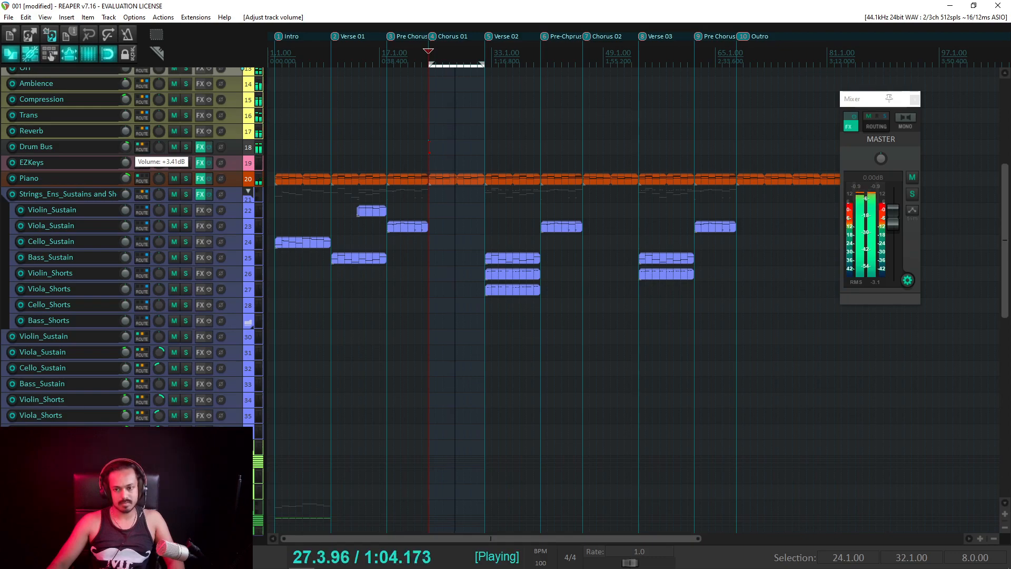
key(space)
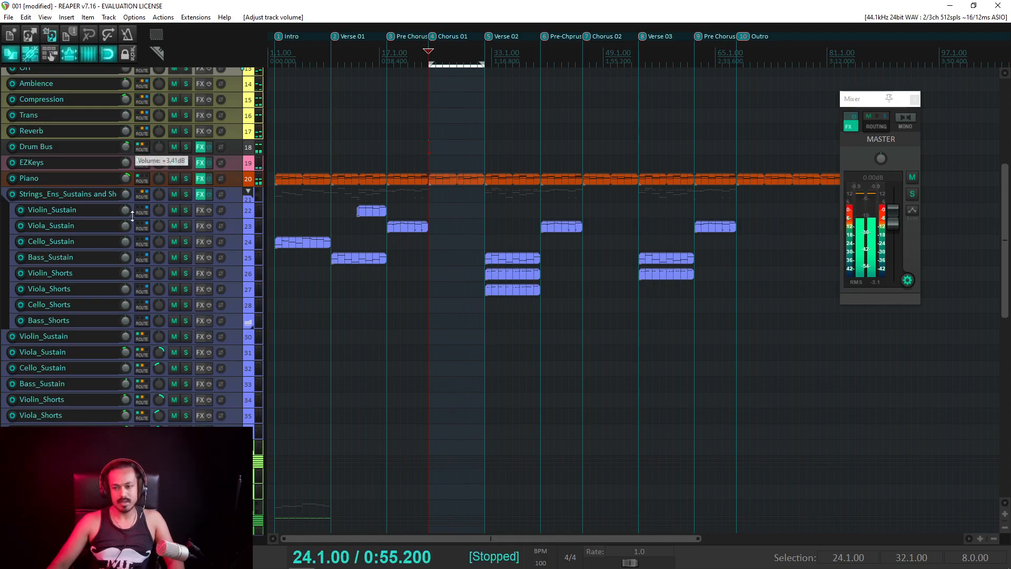
Step: Save the project and check the system date and time
scroll(131, 213, down, 7)
scroll(135, 211, down, 12)
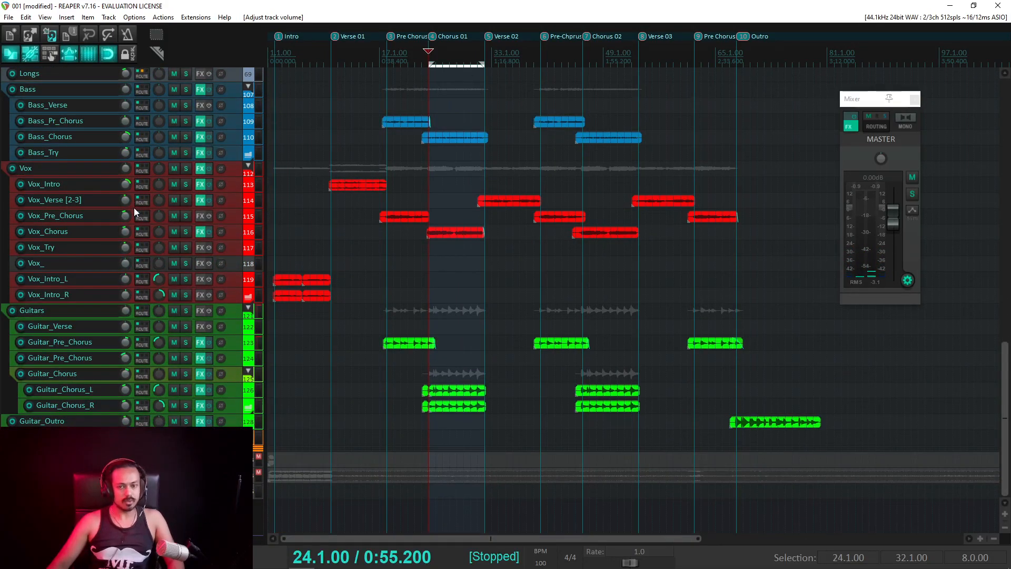
key(ctrl+s)
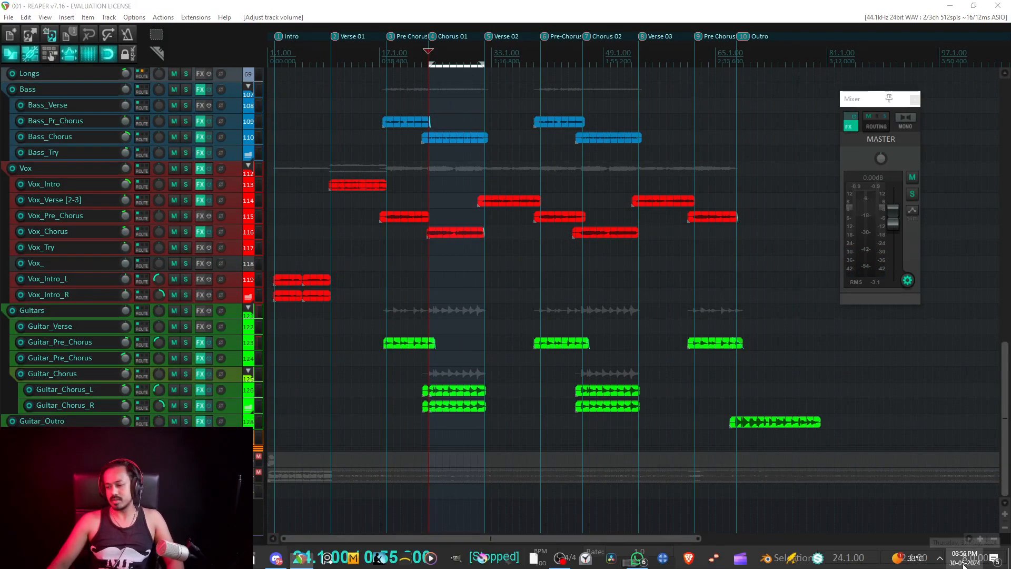
click(964, 561)
click(964, 563)
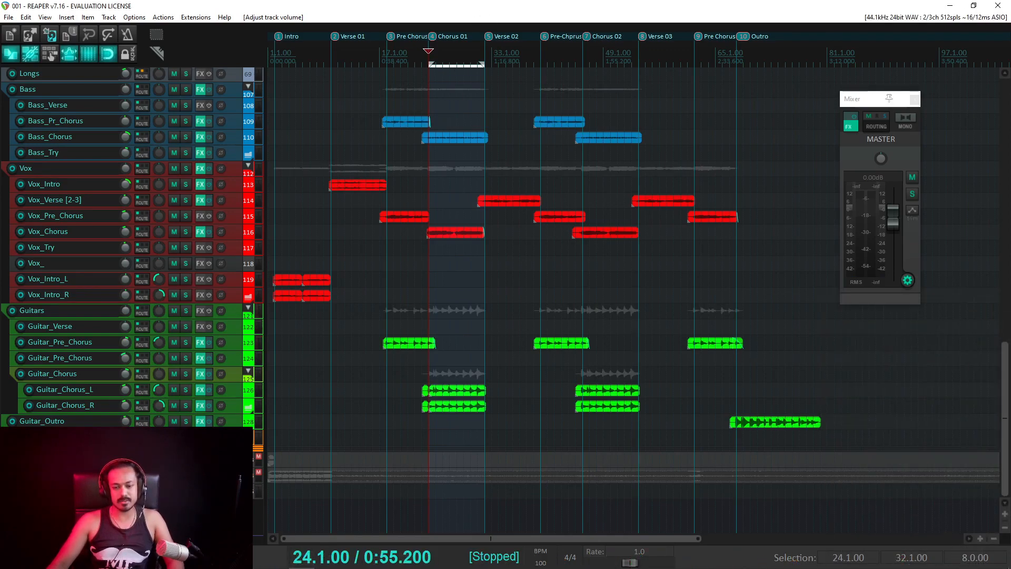
Step: Solo the full-length audio track below Guitar_Outro and listen to it twice from bar 24.1, stopping playback each time
click(186, 475)
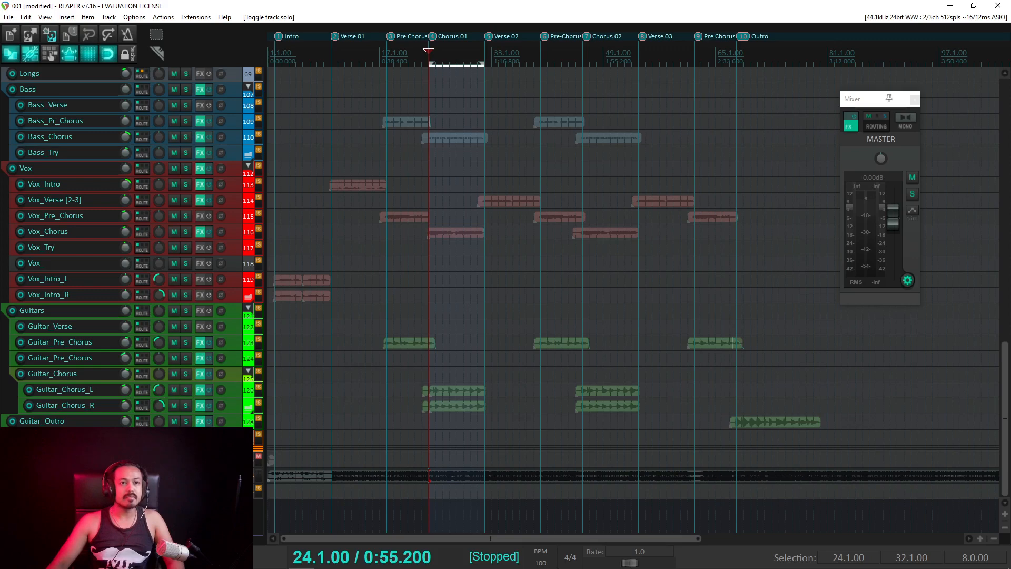
key(space)
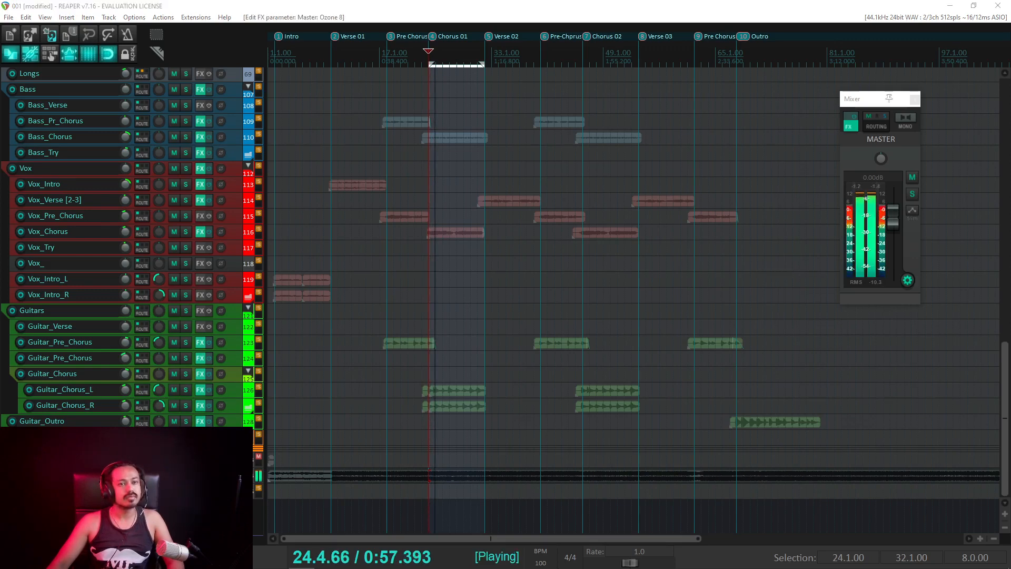
key(space)
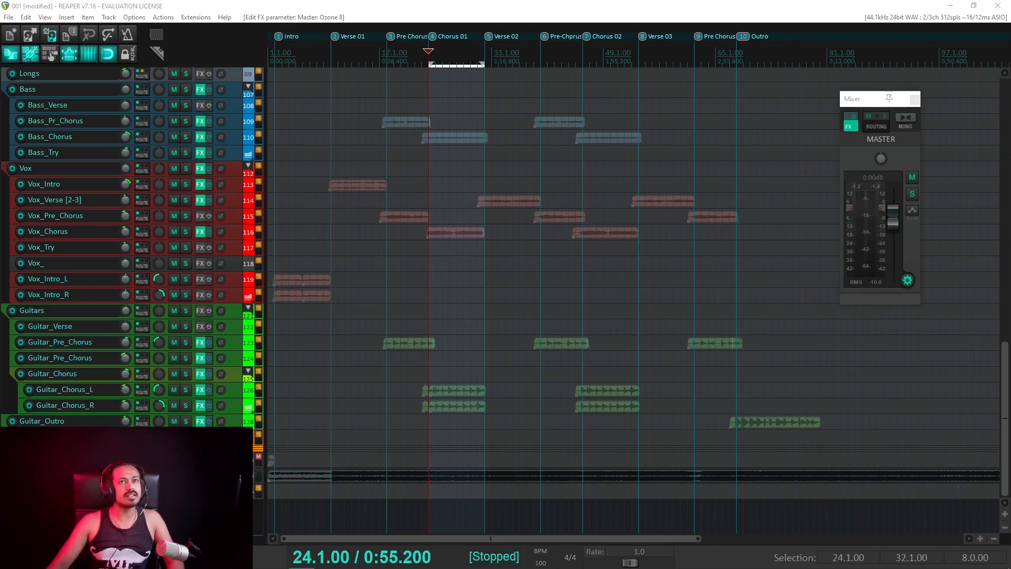
key(space)
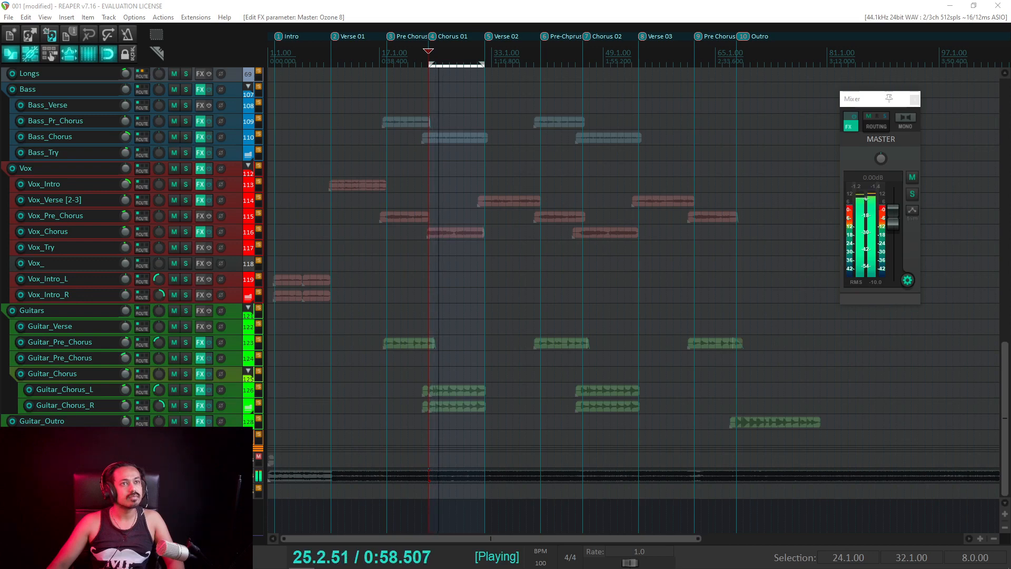
key(space)
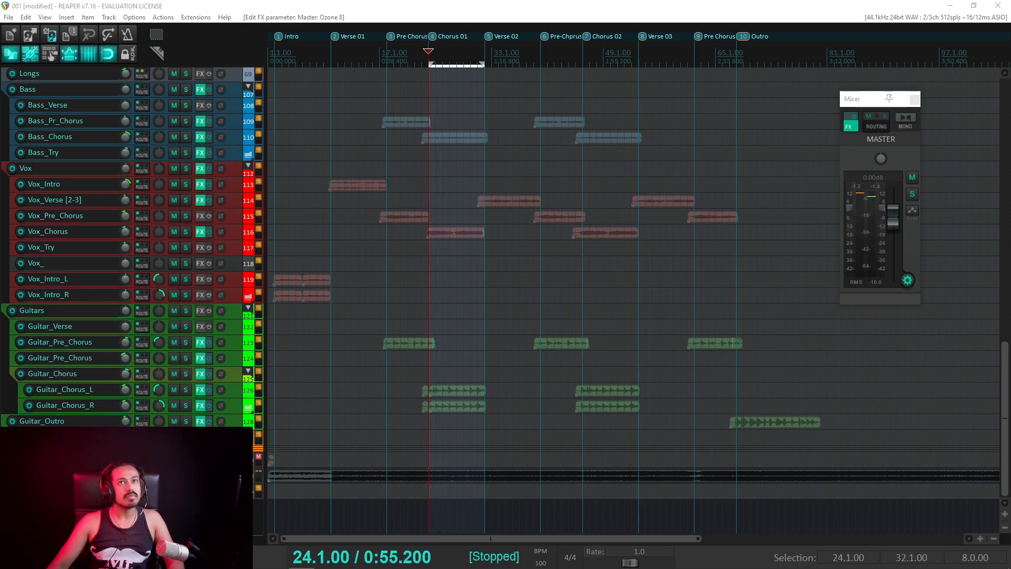
Step: Unsolo the full-length audio track, play the mix from bar 24.1 and open Tonal Balance Control in the master track's effects chain
click(186, 475)
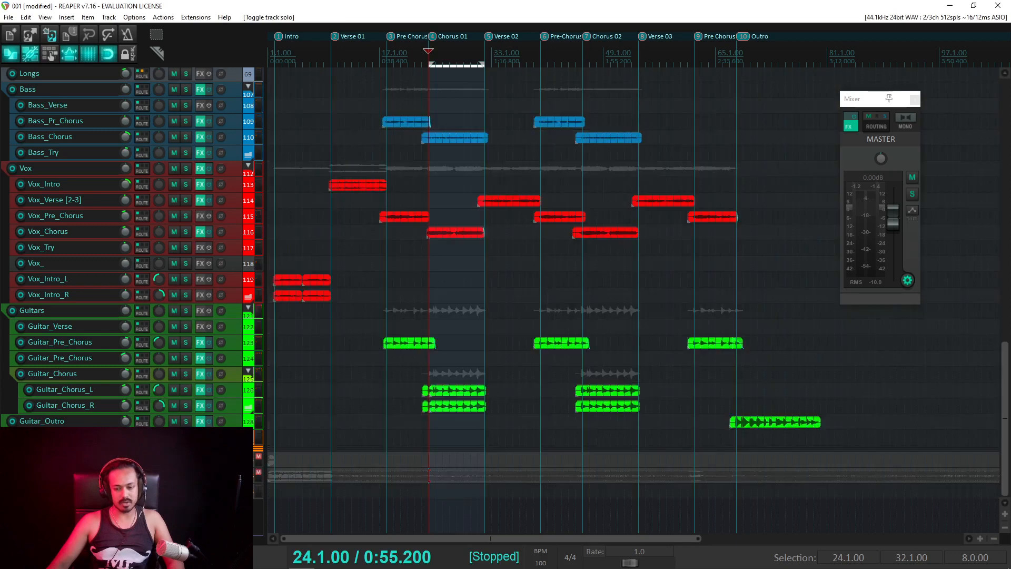
key(space)
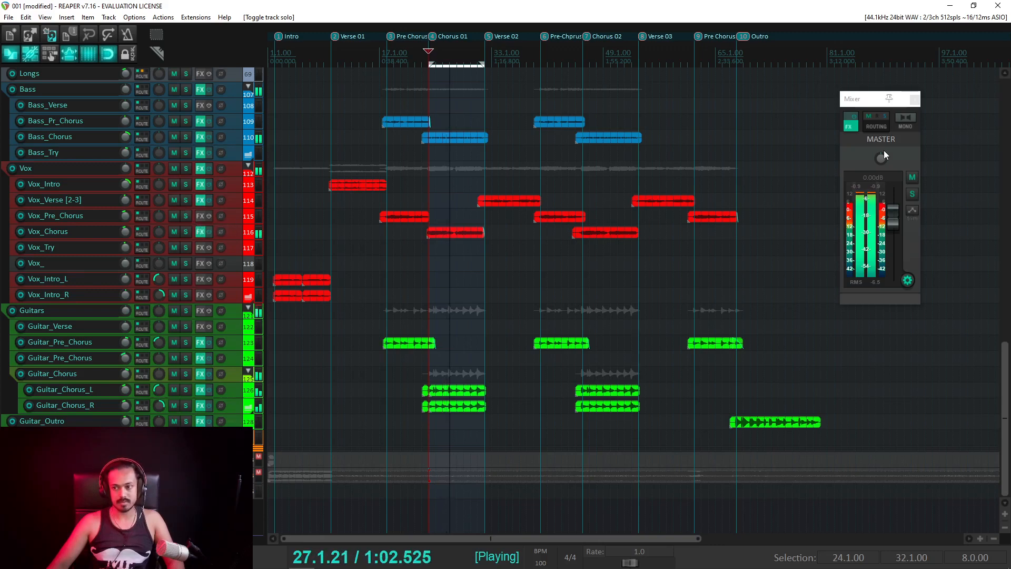
click(850, 128)
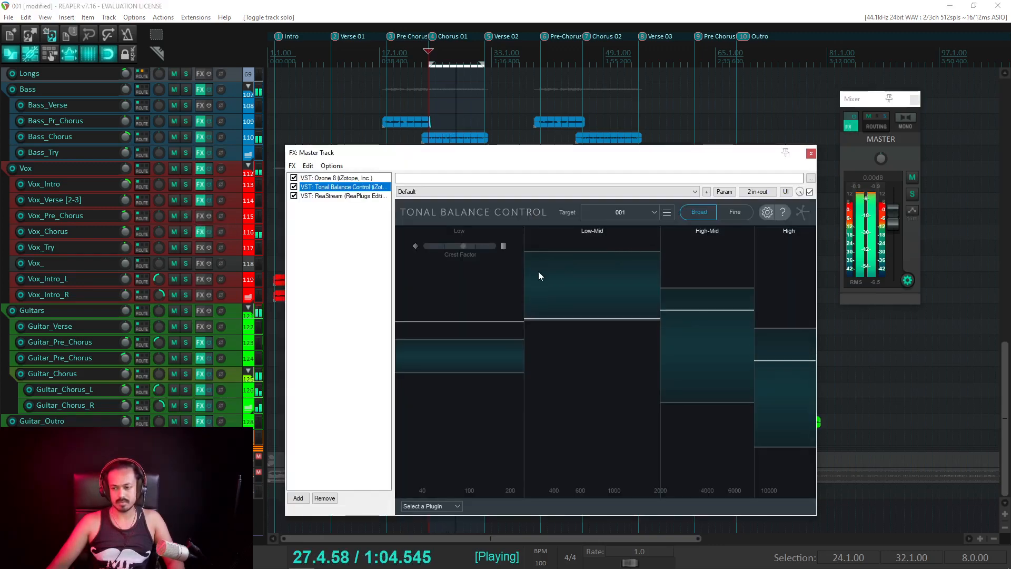
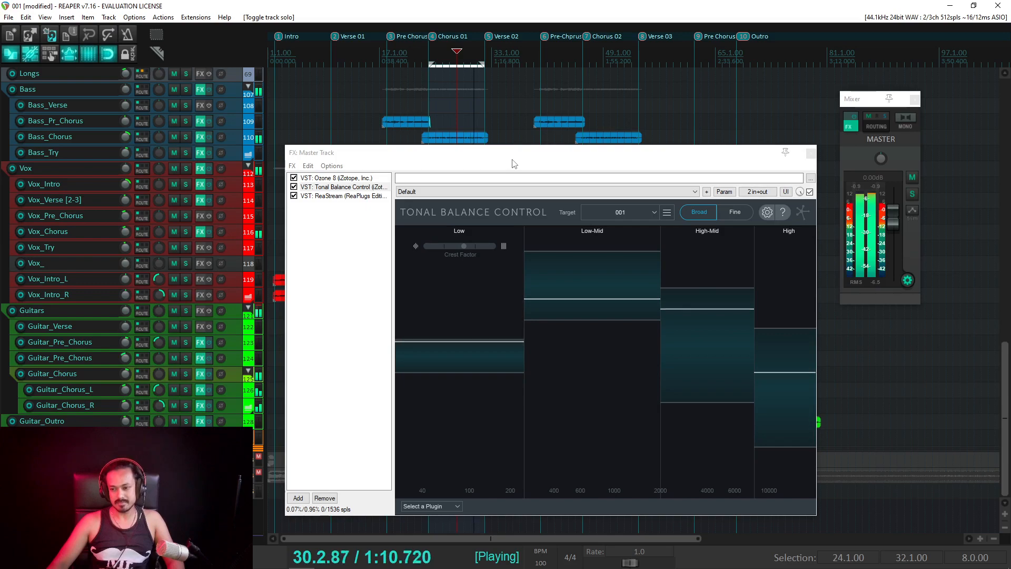
Step: Stop playback and close the master track's effects chain
drag(513, 163, 503, 90)
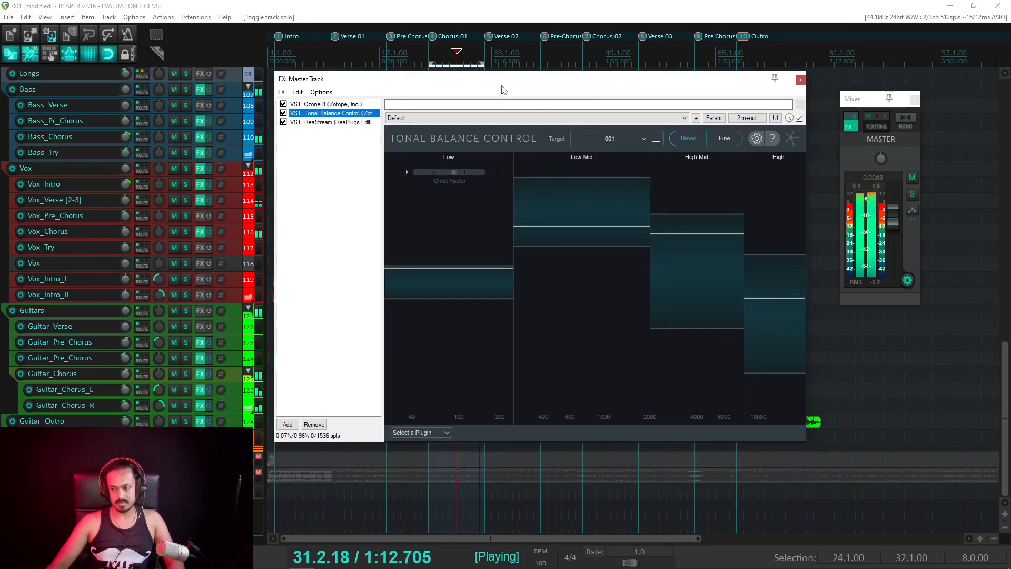
key(space)
drag(503, 89, 219, 0)
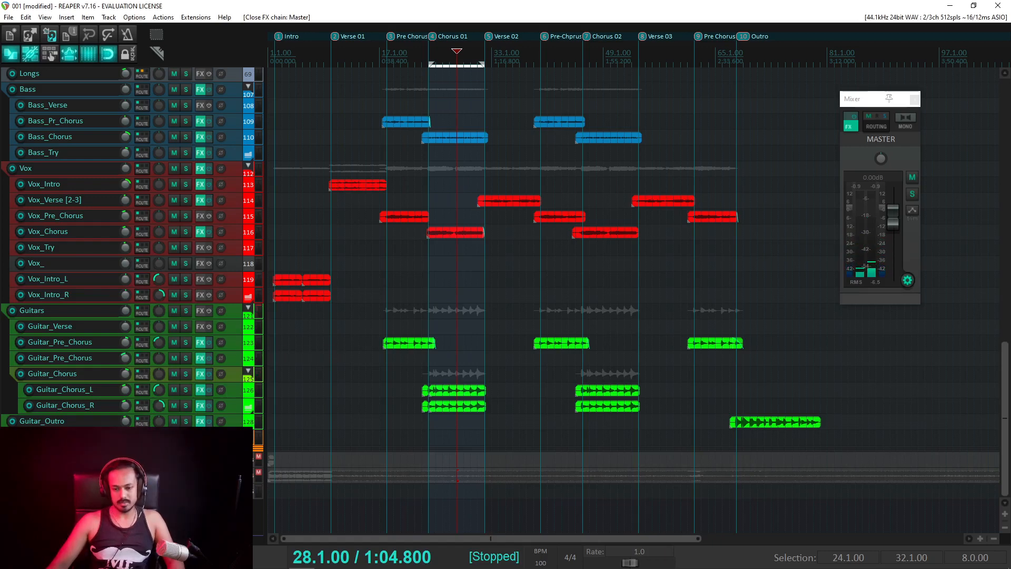
Step: Solo the full-length audio track for a listen from bar 28.1, unsolo it to compare with the mix, and stop playback
click(186, 475)
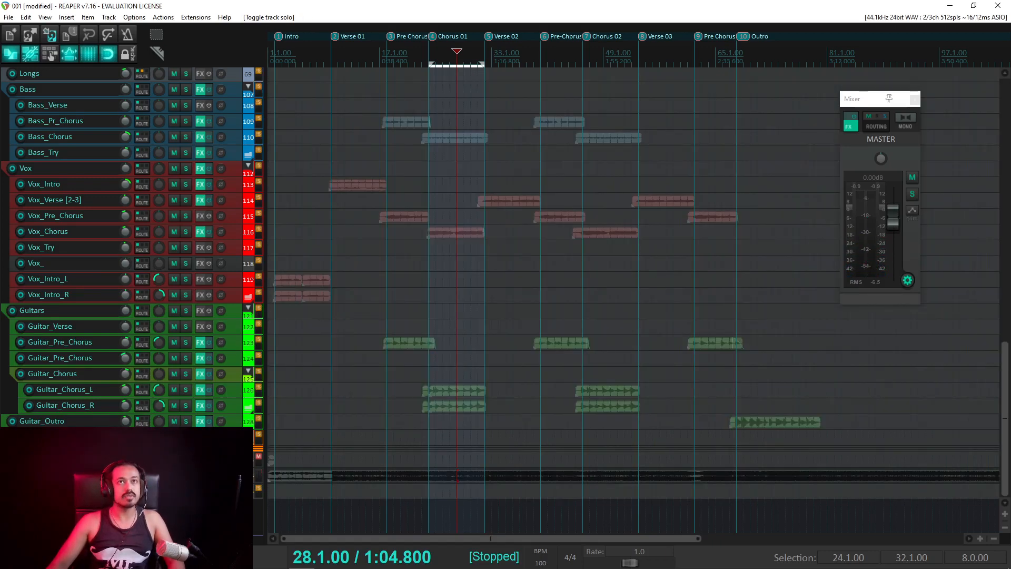
key(space)
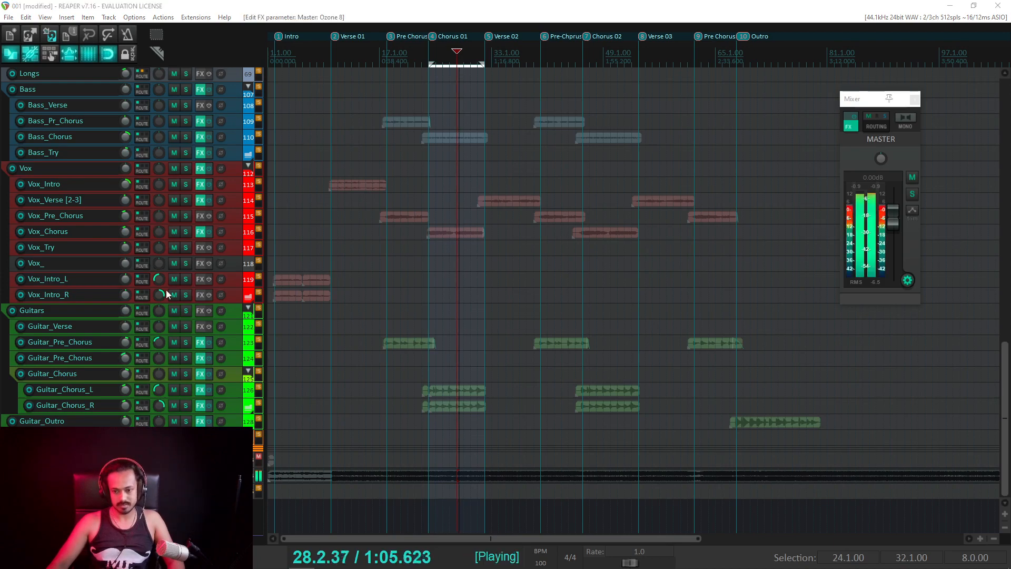
click(186, 476)
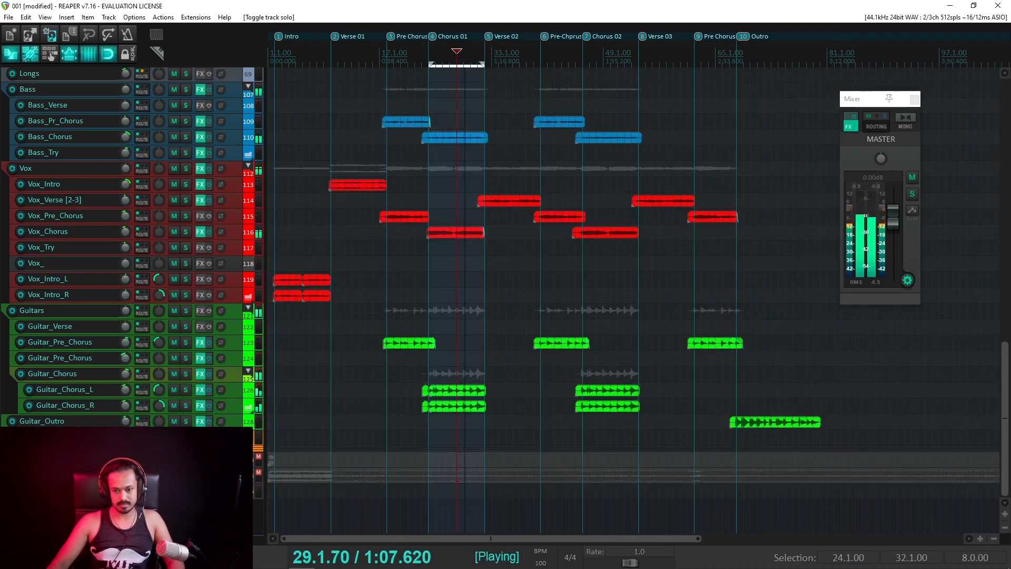
key(space)
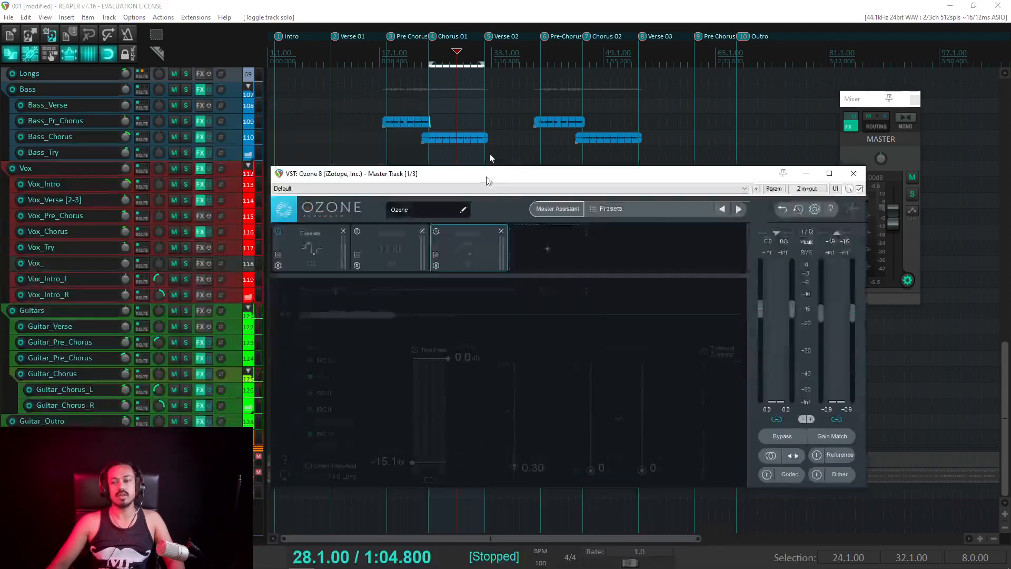
Step: Enable the Maximizer module in the master track's Ozone 8 and play the mix briefly from bar 28.1
drag(488, 172, 559, 90)
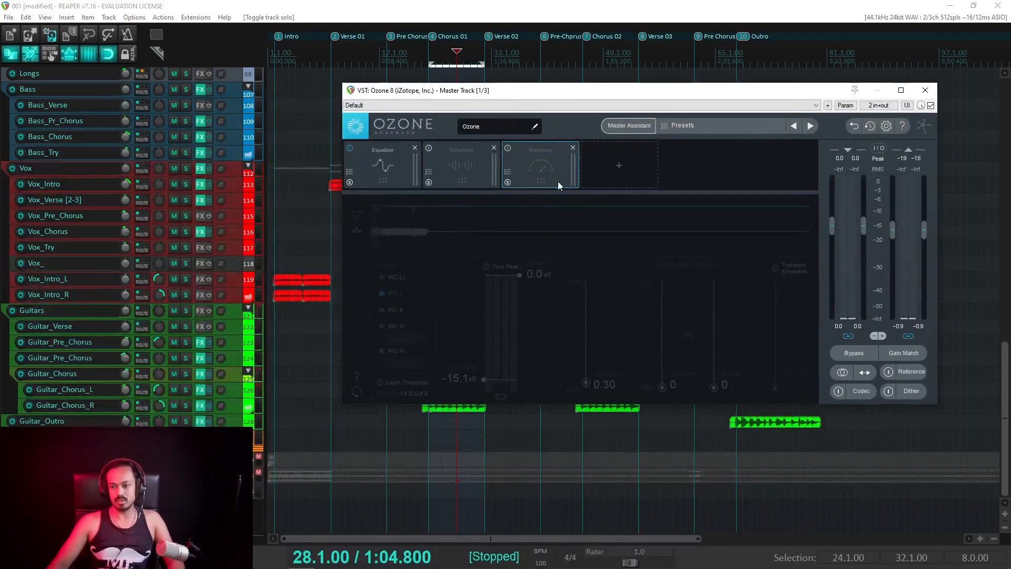
click(508, 149)
key(space)
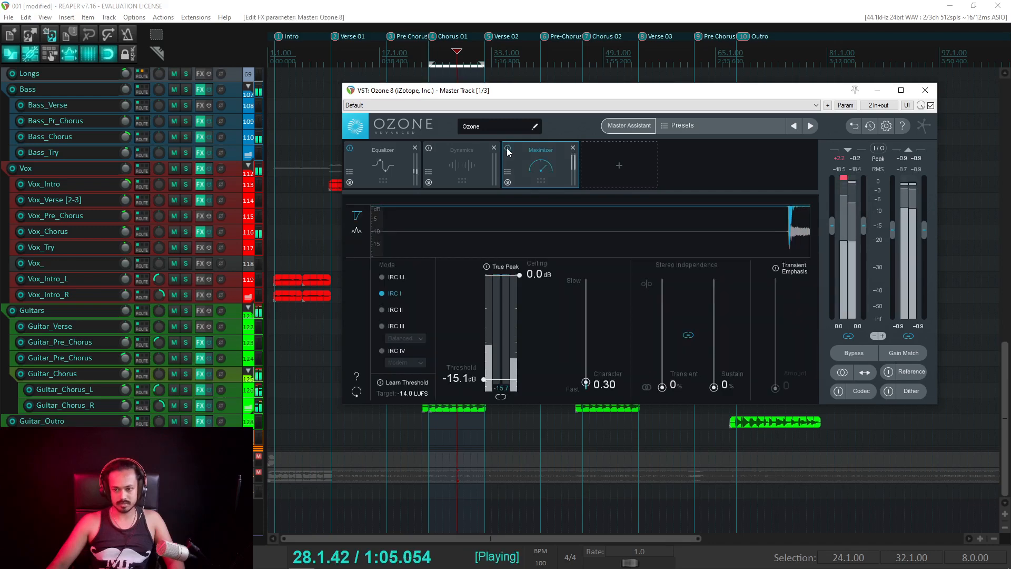
key(space)
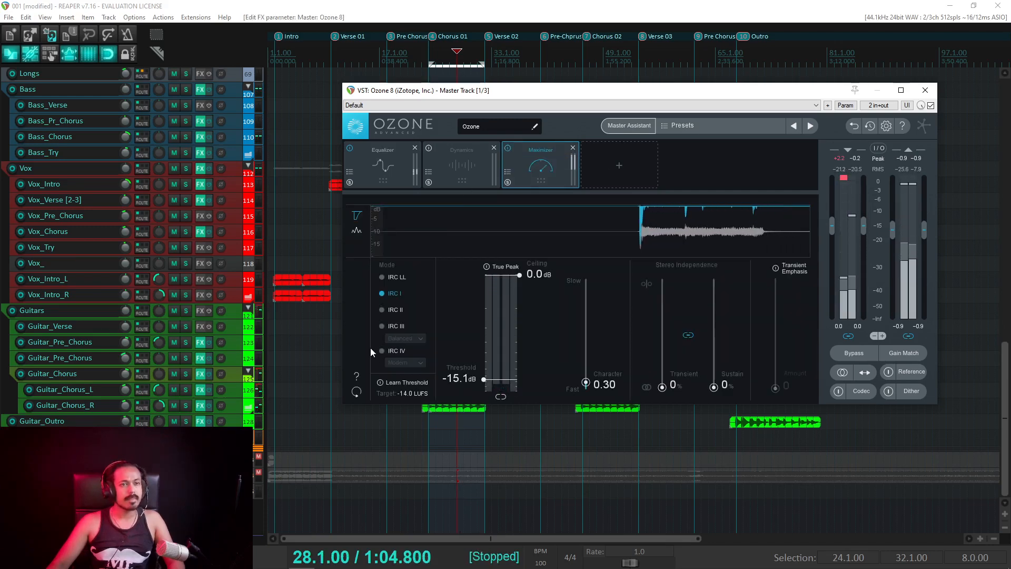
Step: Audition Guitar_Chorus soloed from bar 28.1 with the Maximizer on and bypassed, restoring the Maximizer and unsoloing the track at the end
click(183, 375)
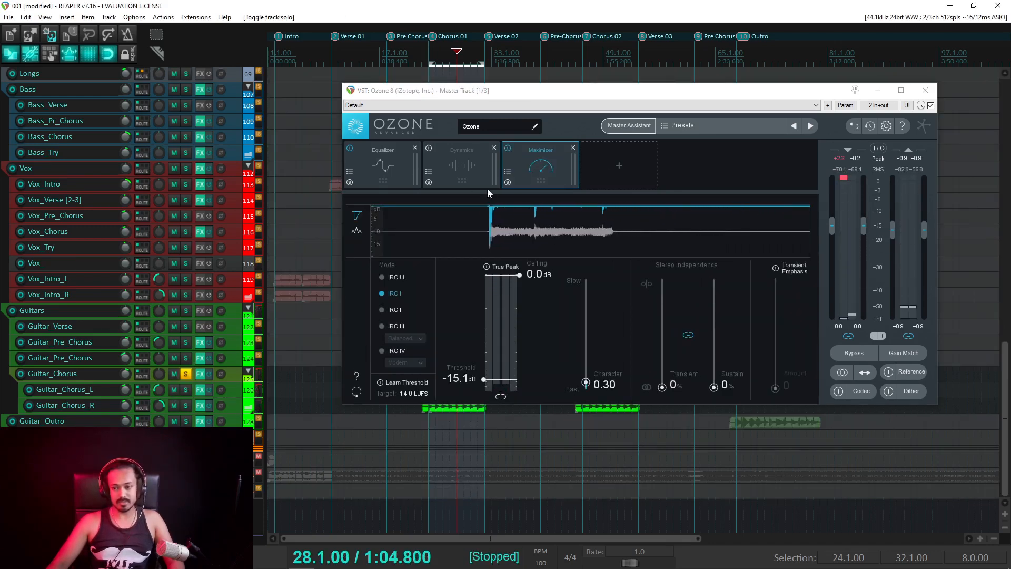
key(space)
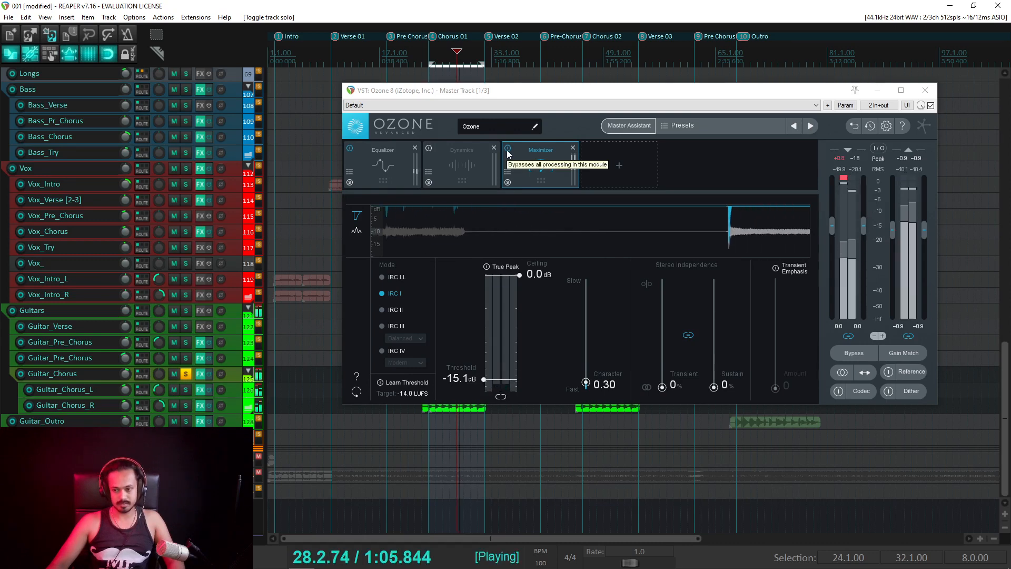
key(space)
click(507, 149)
key(space)
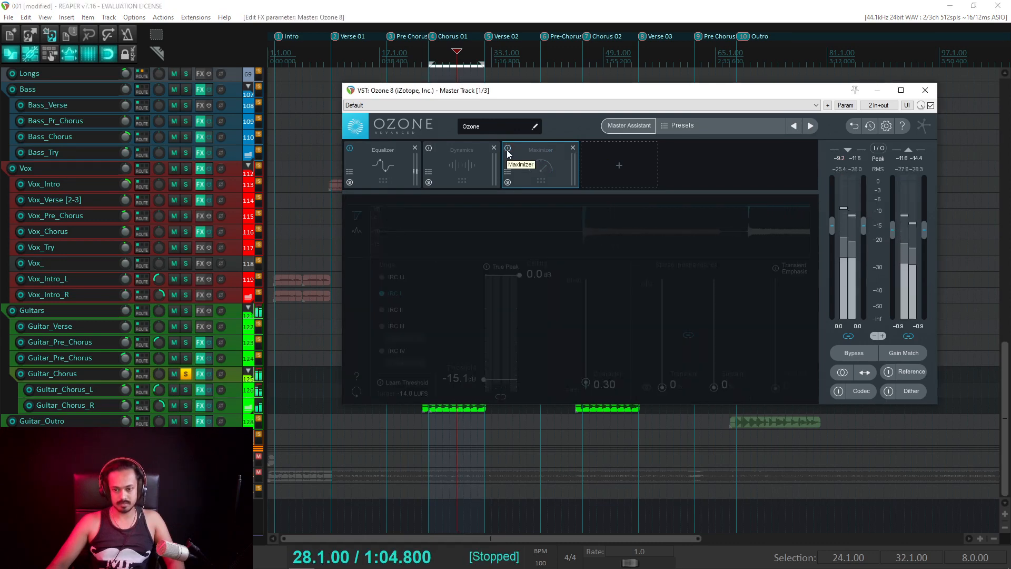
click(508, 149)
click(186, 375)
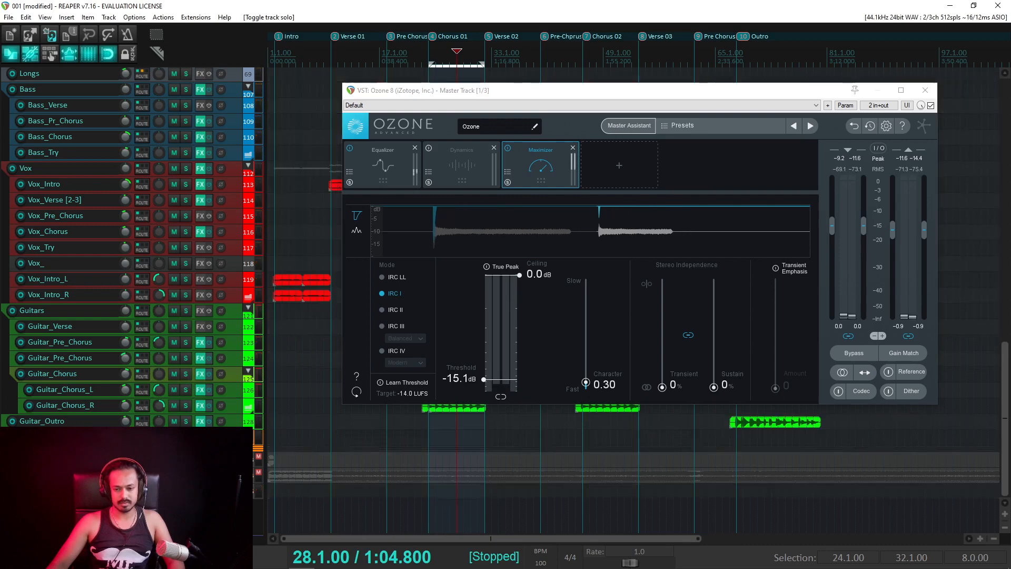
Step: Solo the full-length audio track and compare its sound from bar 28.1 with the Maximizer on and bypassed
key(space)
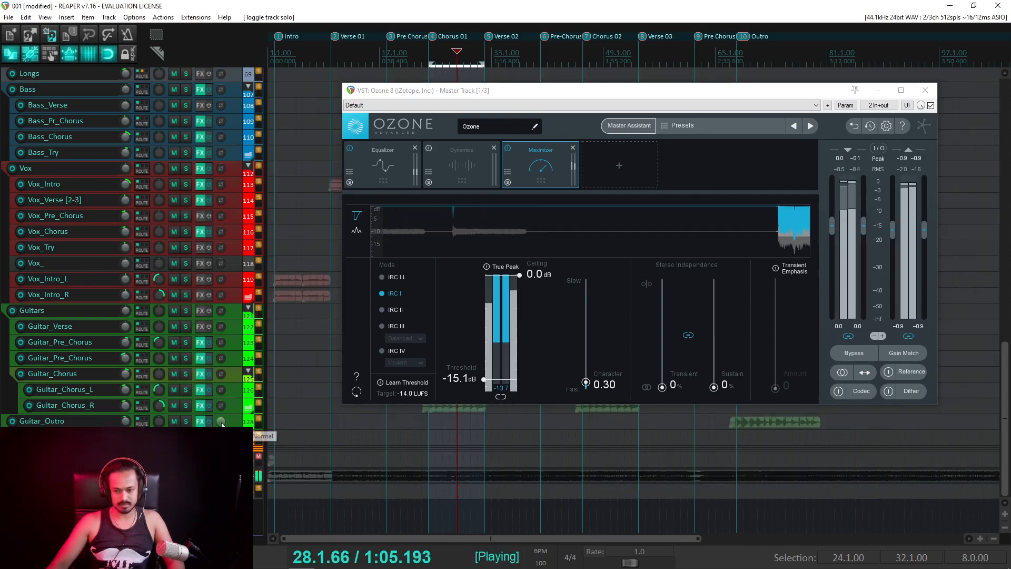
key(space)
click(508, 148)
key(space)
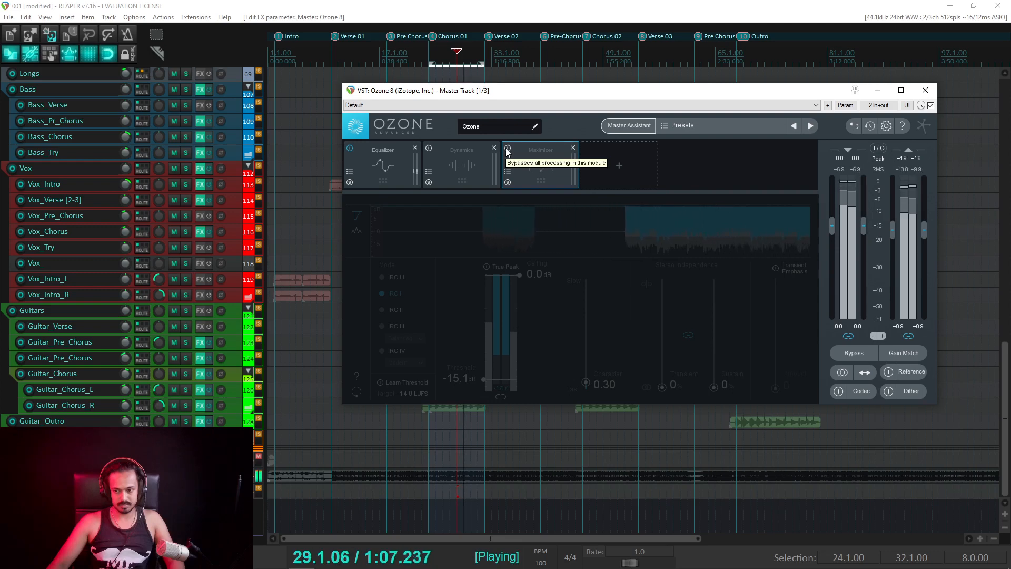
key(space)
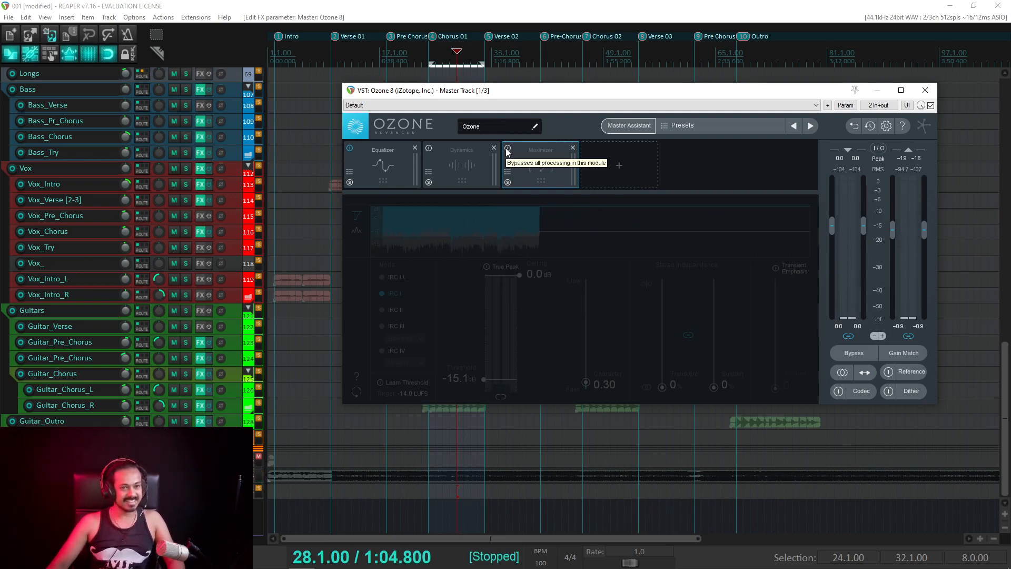
key(space)
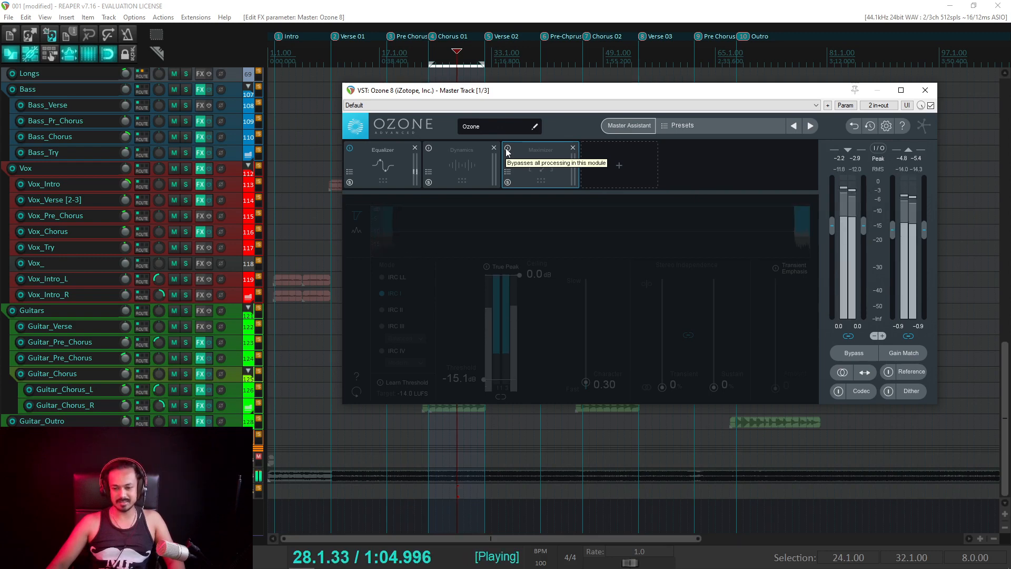
key(space)
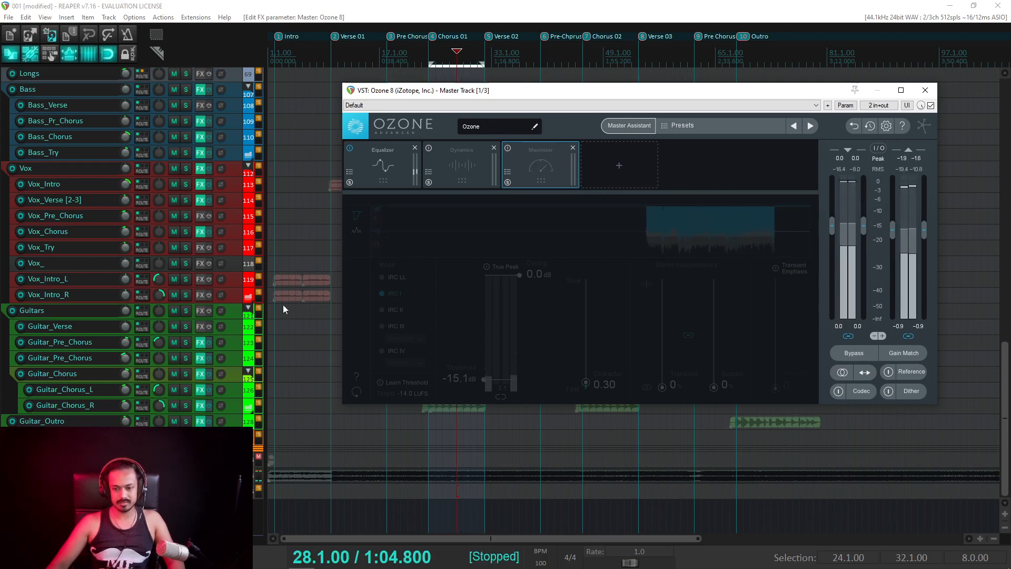
Step: Solo Vox_Chorus in place of the full-length audio track and listen to it with the Maximizer enabled
click(184, 234)
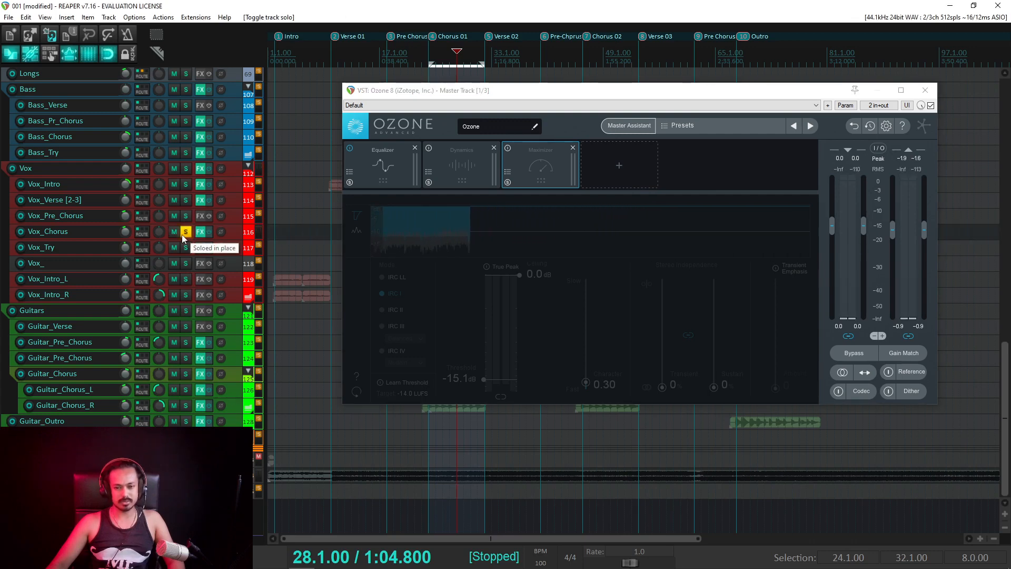
click(185, 474)
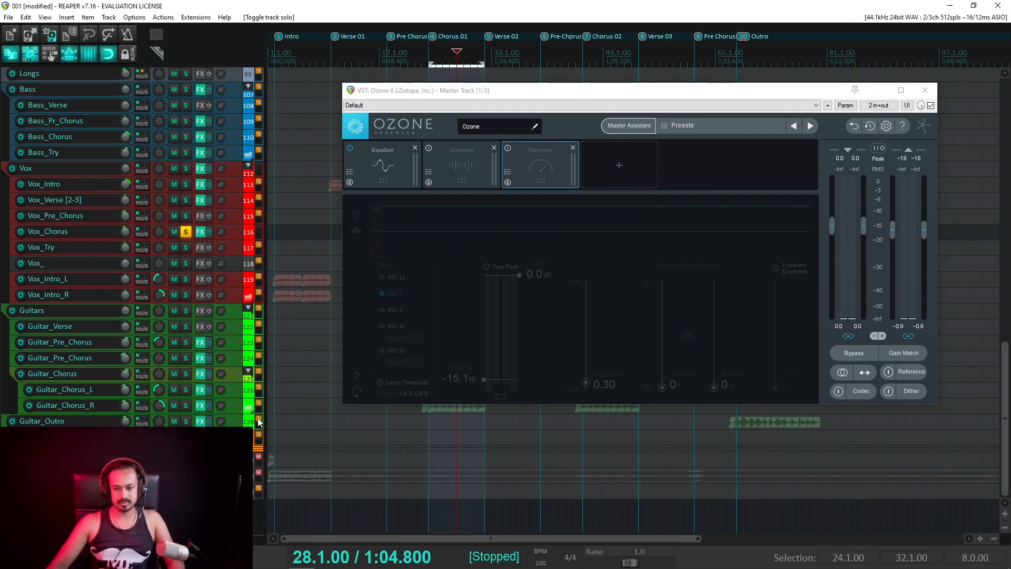
click(508, 151)
key(space)
click(508, 149)
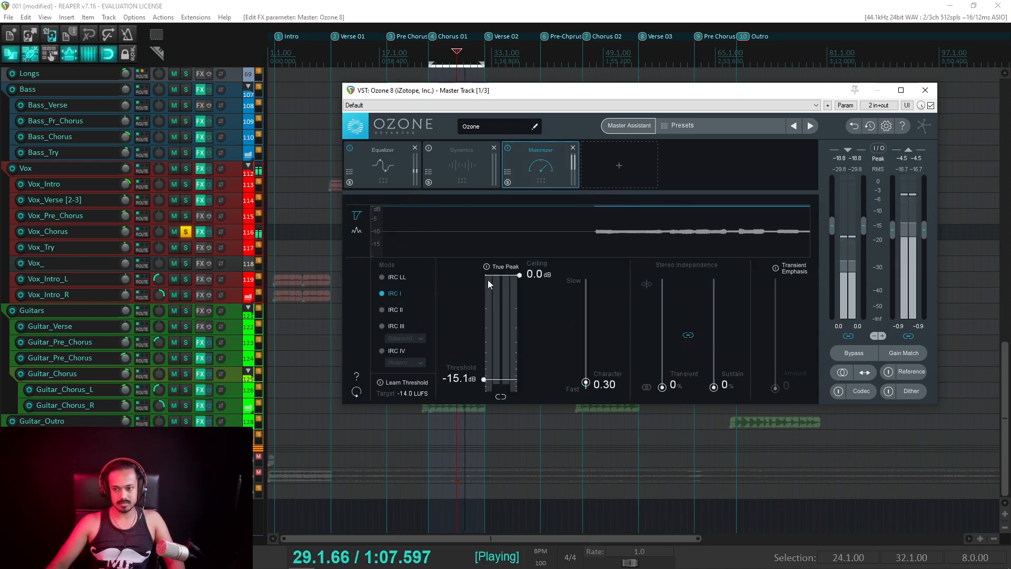
key(space)
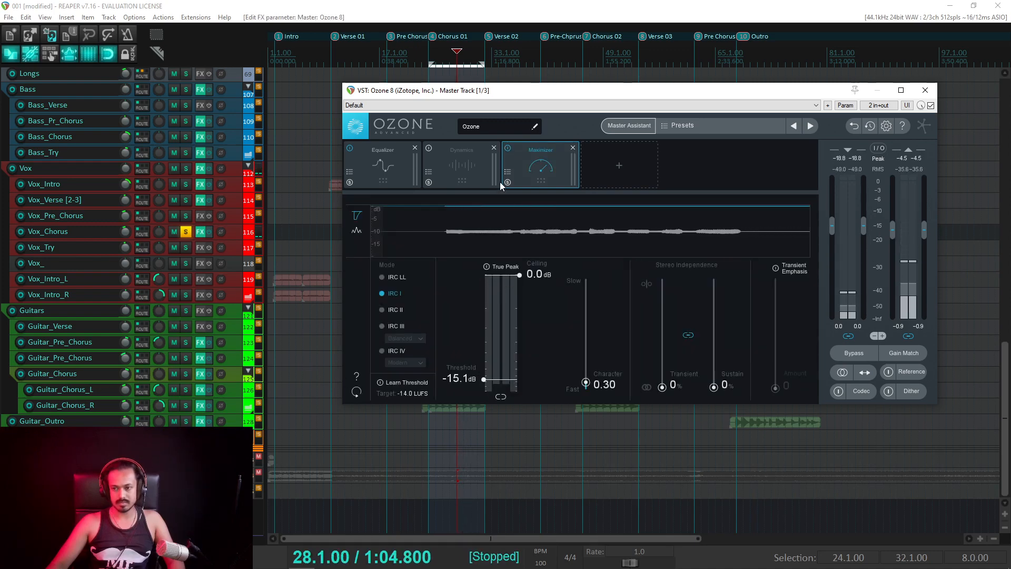
Step: Set the Maximizer threshold to -8.5 dB while playing the soloed Vox_Chorus track
key(space)
drag(487, 384, 484, 356)
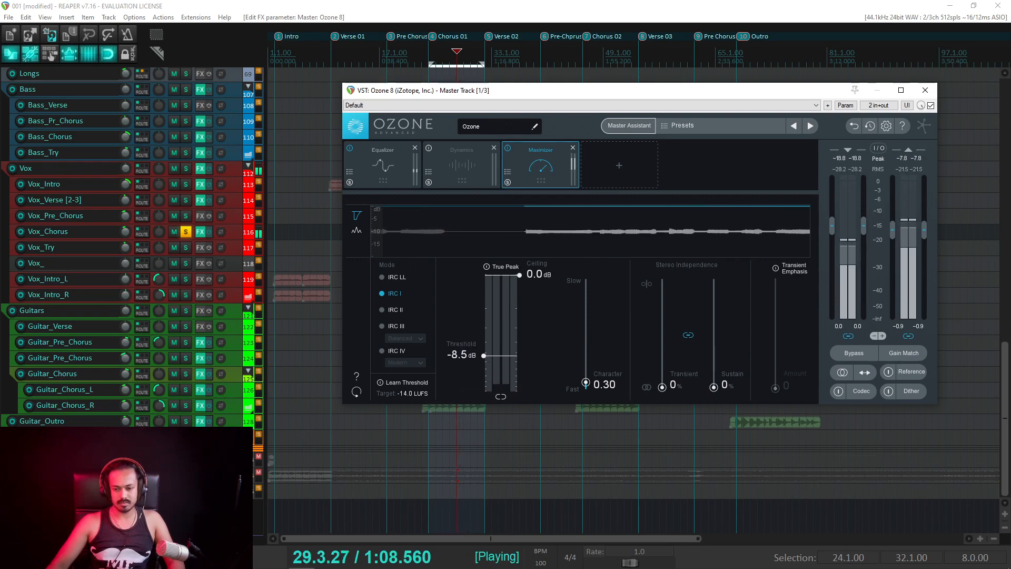
key(space)
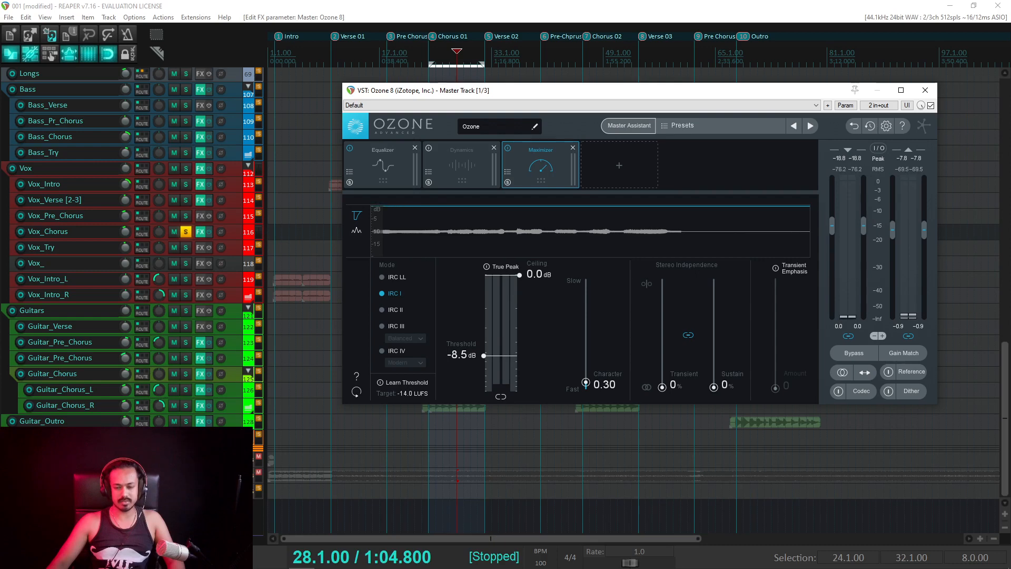
Step: Unmute the full-length audio track, bypass the Maximizer, and play that track soloed together with Vox_Chorus
click(174, 475)
click(509, 149)
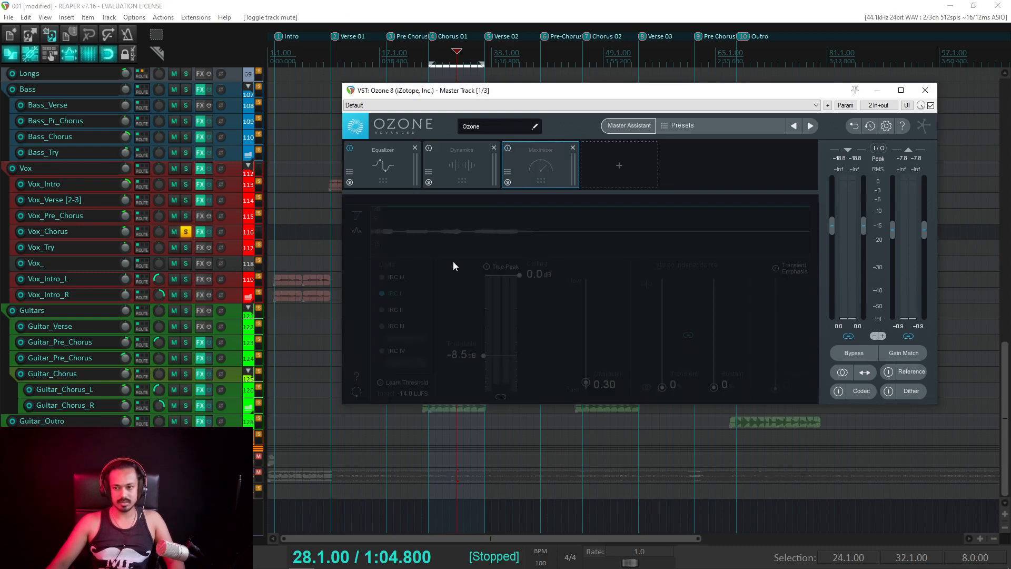
click(185, 475)
key(space)
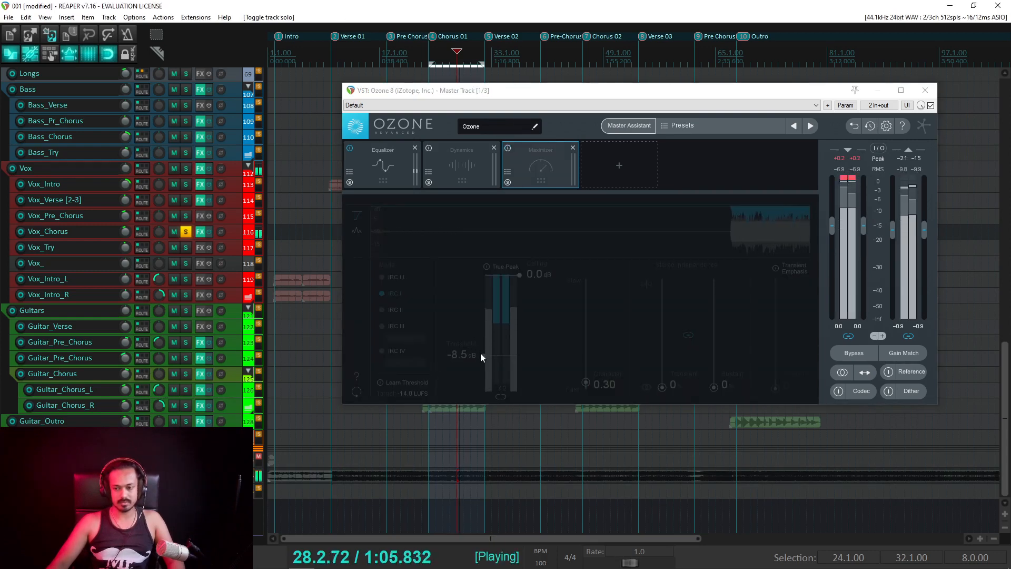
key(space)
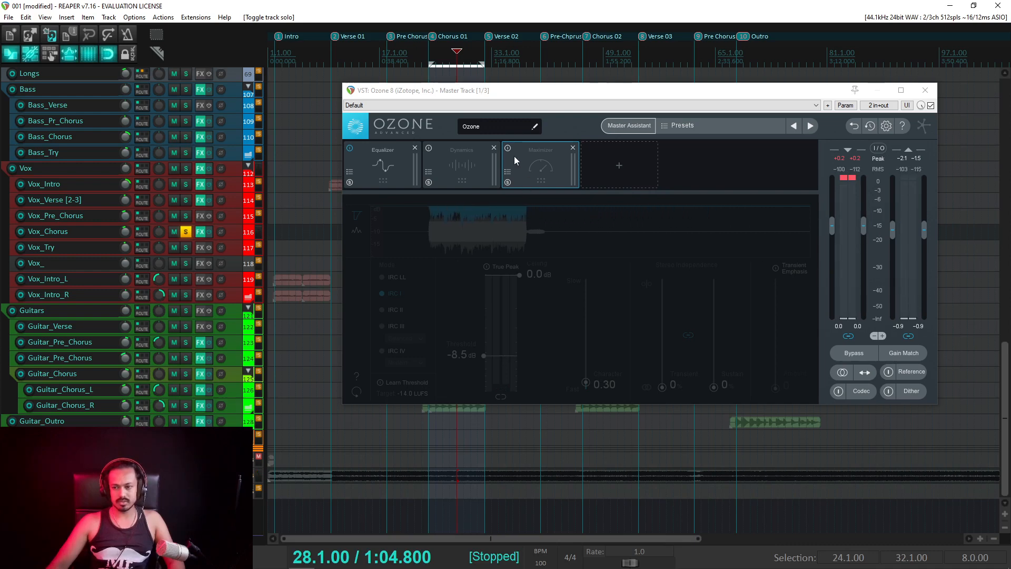
Step: Re-enable the Maximizer, set its threshold to -12.6 dB and listen briefly from bar 28.1
drag(484, 356, 486, 344)
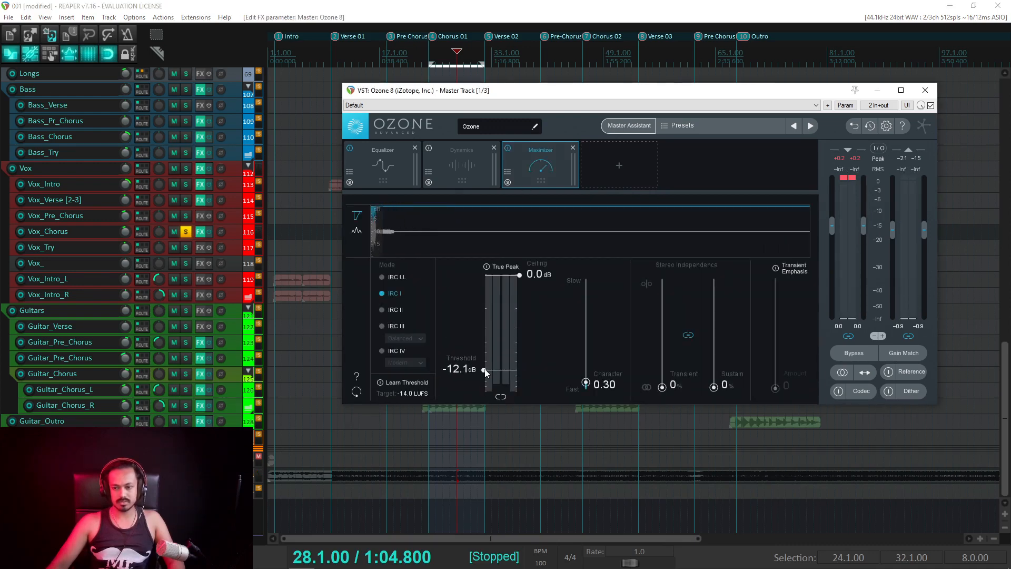
key(space)
key(space)
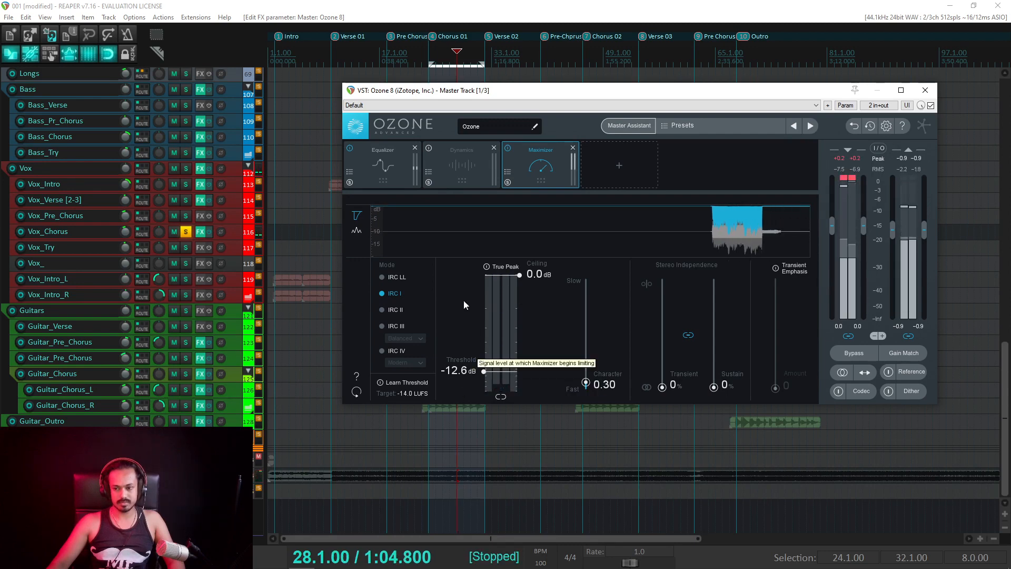
Step: Set the Maximizer threshold to -8.3 dB and refine it to -8.0 dB while replaying the soloed tracks from bar 28.1
drag(475, 373, 485, 357)
key(space)
key(space)
key(space)
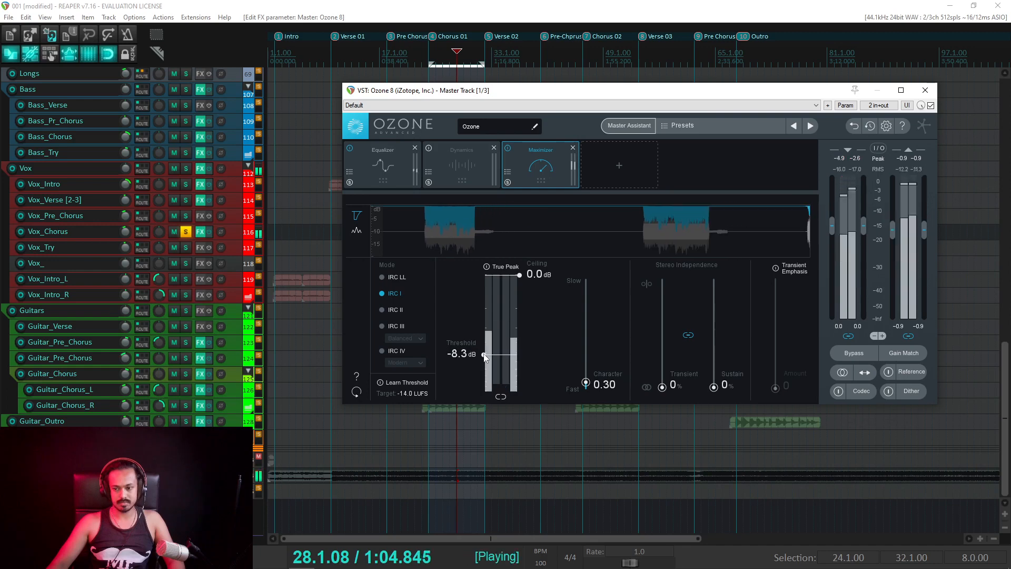
key(space)
key(space)
key(space)
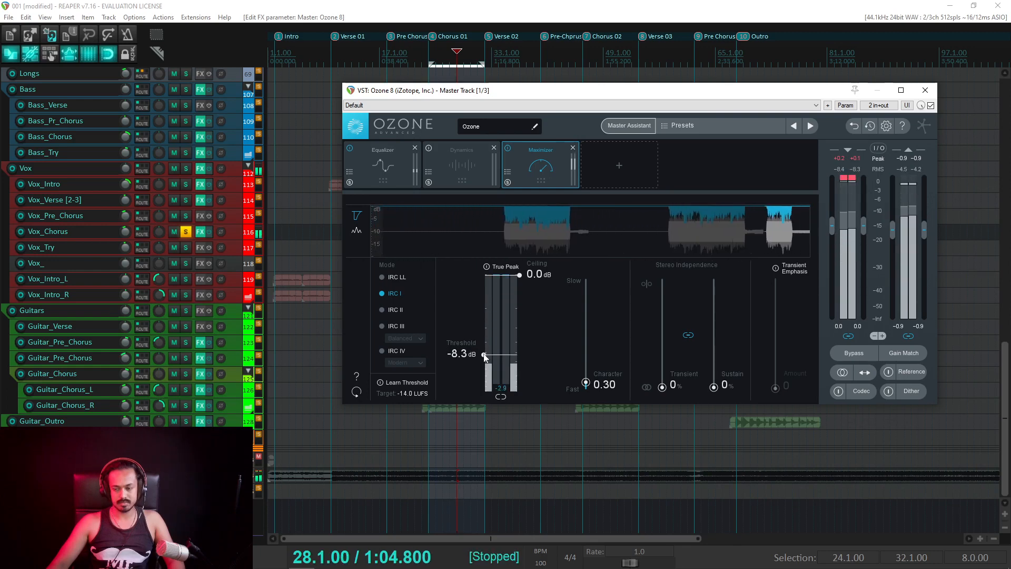
key(space)
drag(484, 357, 485, 354)
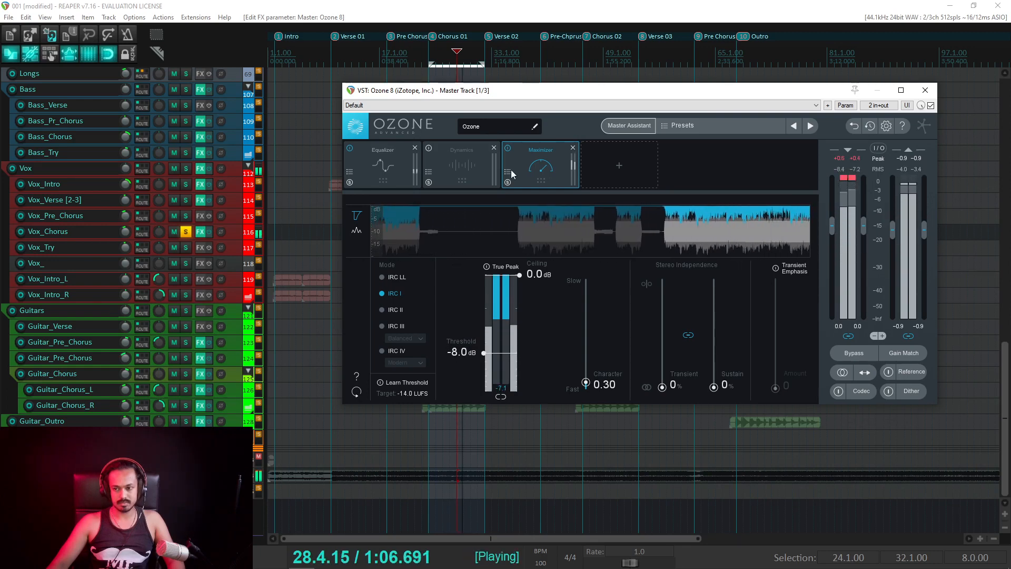
Step: Compare the full-length track with the Maximizer bypassed against Vox_Chorus alone with the Maximizer on, and stop playback
click(509, 148)
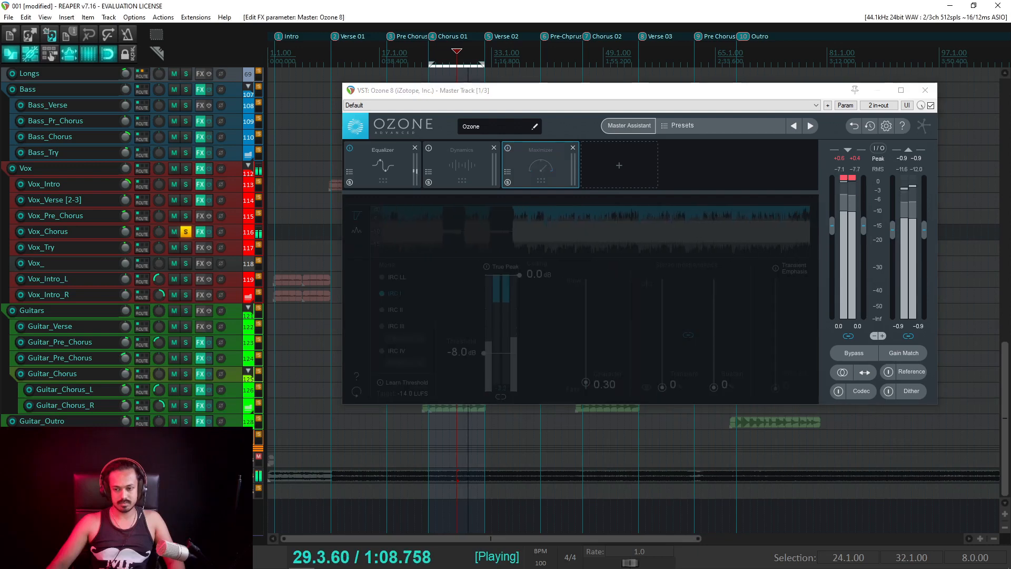
click(508, 149)
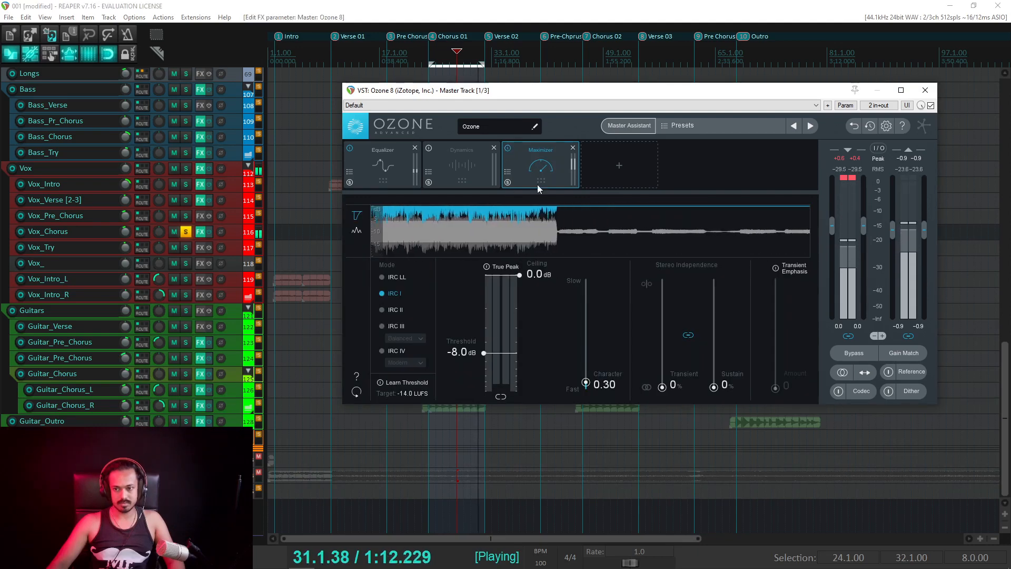
key(space)
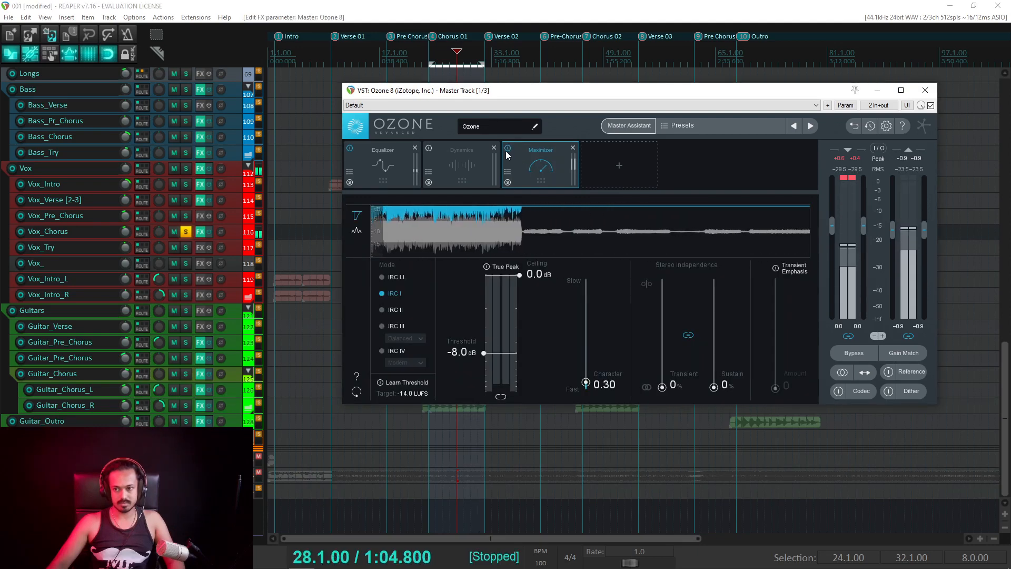
Step: Move the playback position to bar 24.1 and play the full-length track soloed, with Vox_Chorus unsoloed and the Maximizer bypassed
click(429, 64)
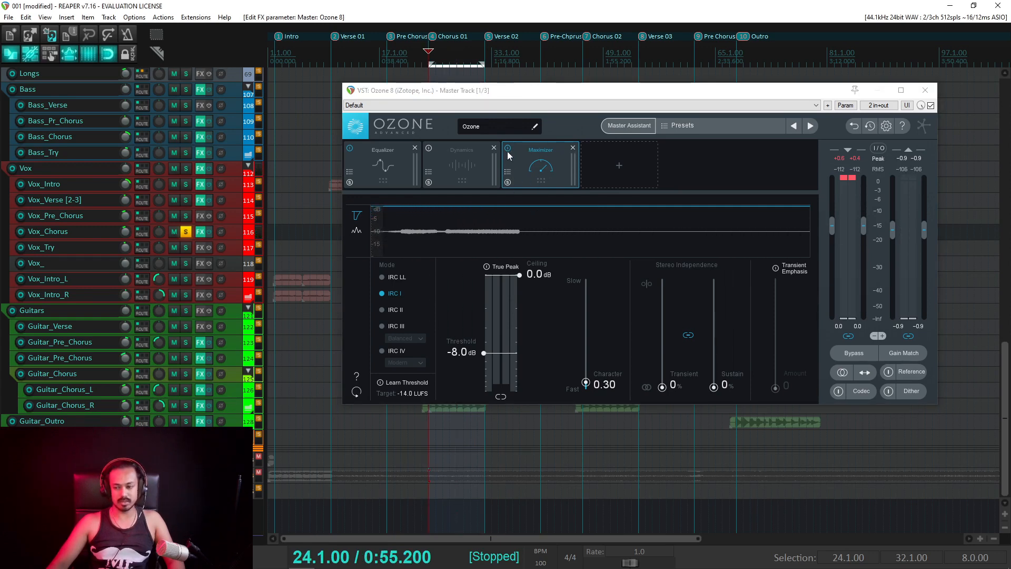
click(186, 474)
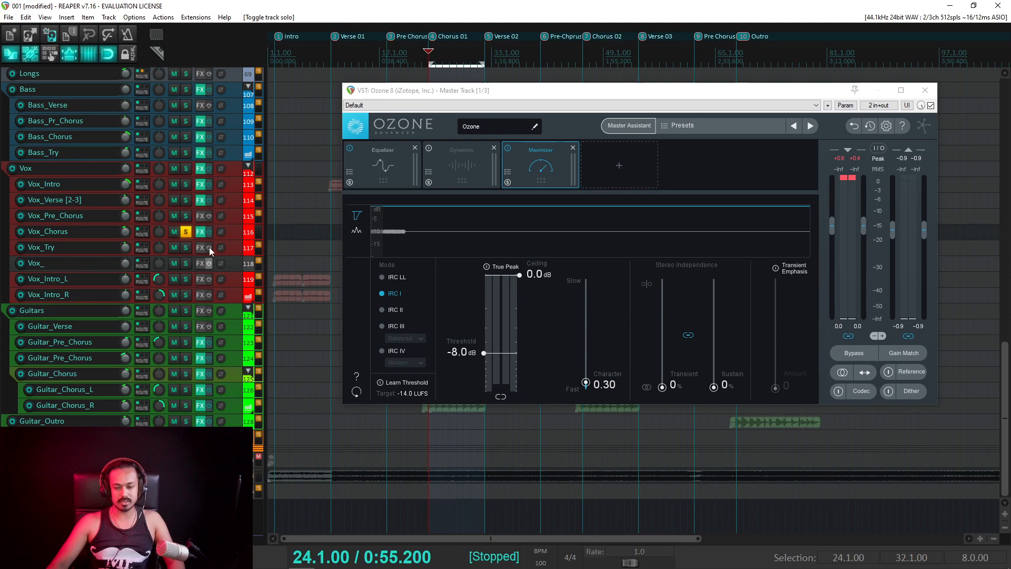
click(186, 232)
click(508, 149)
key(space)
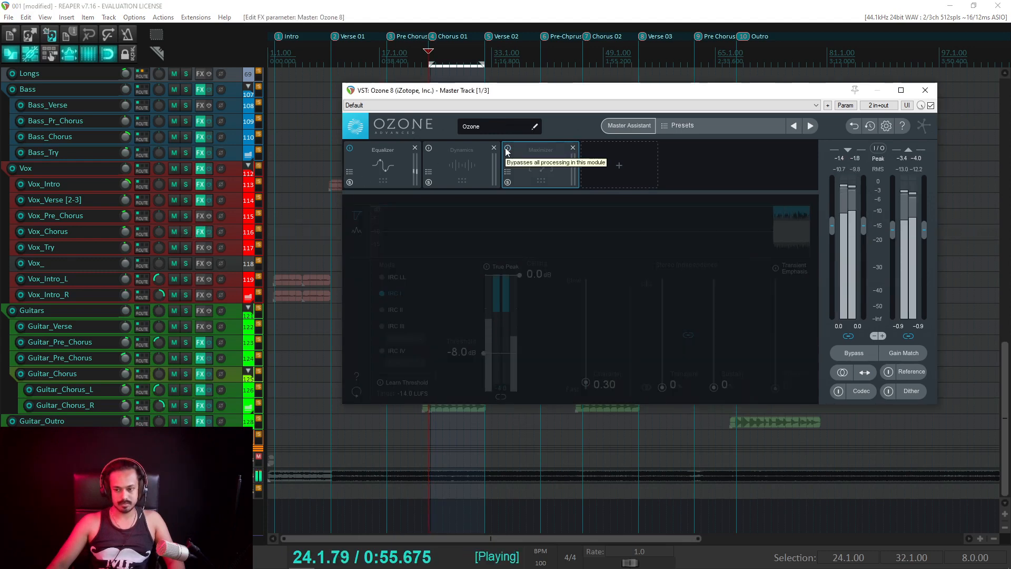
key(space)
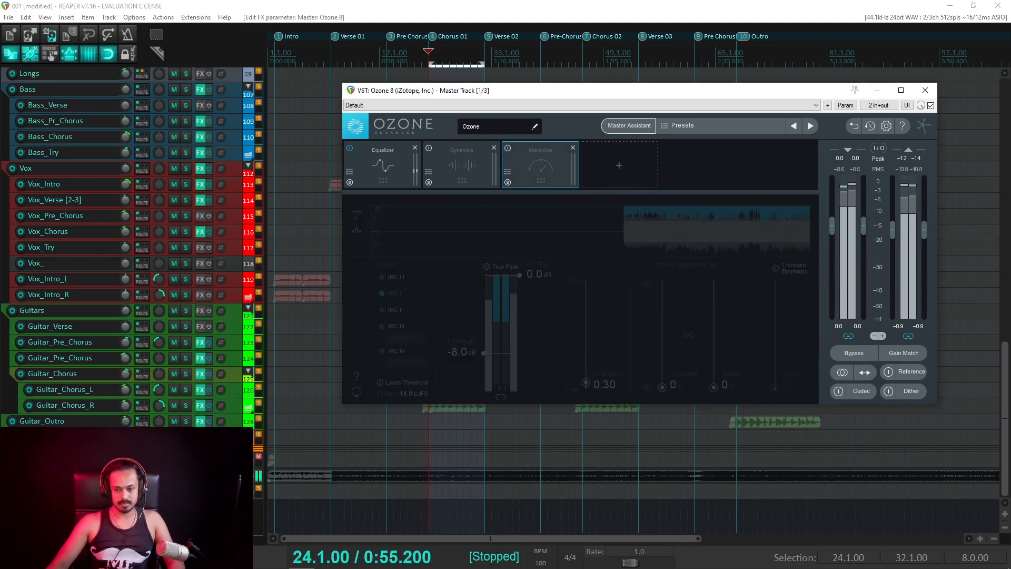
Step: Solo Vox_Chorus instead of the full-length track, re-enable the Maximizer and set its threshold to -8.8 dB during playback
click(186, 474)
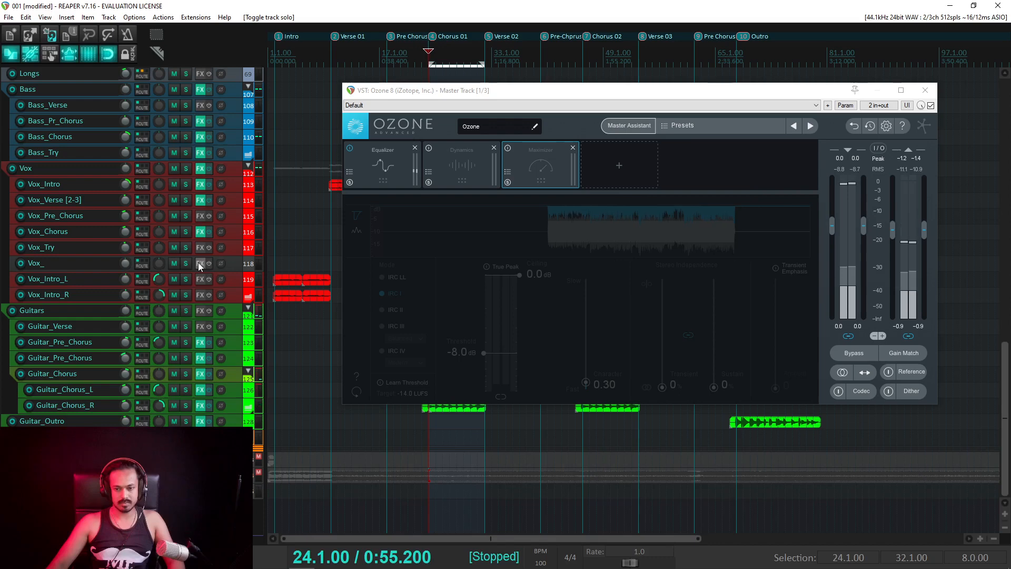
click(186, 232)
click(507, 148)
key(space)
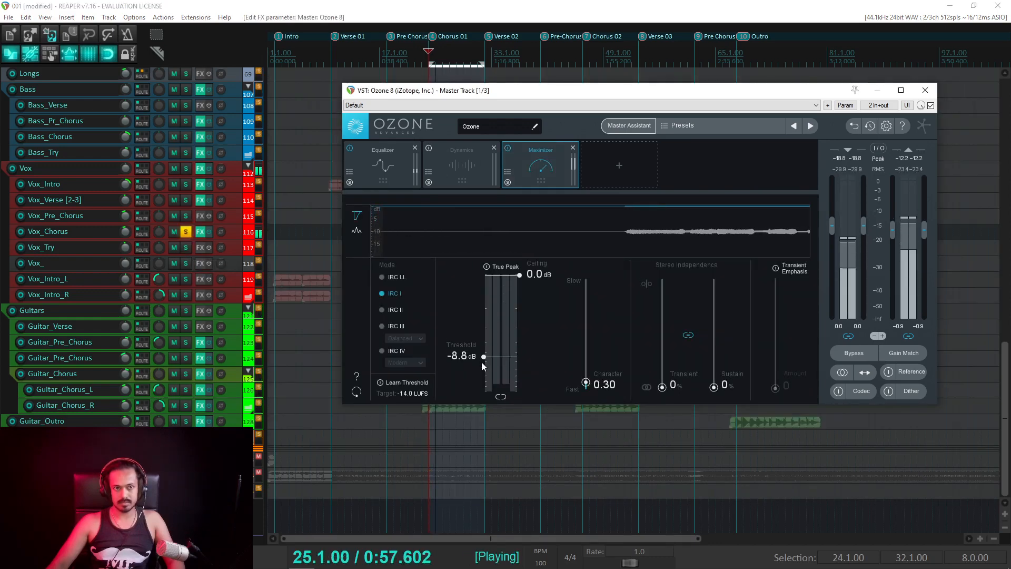
drag(483, 362, 499, 368)
key(space)
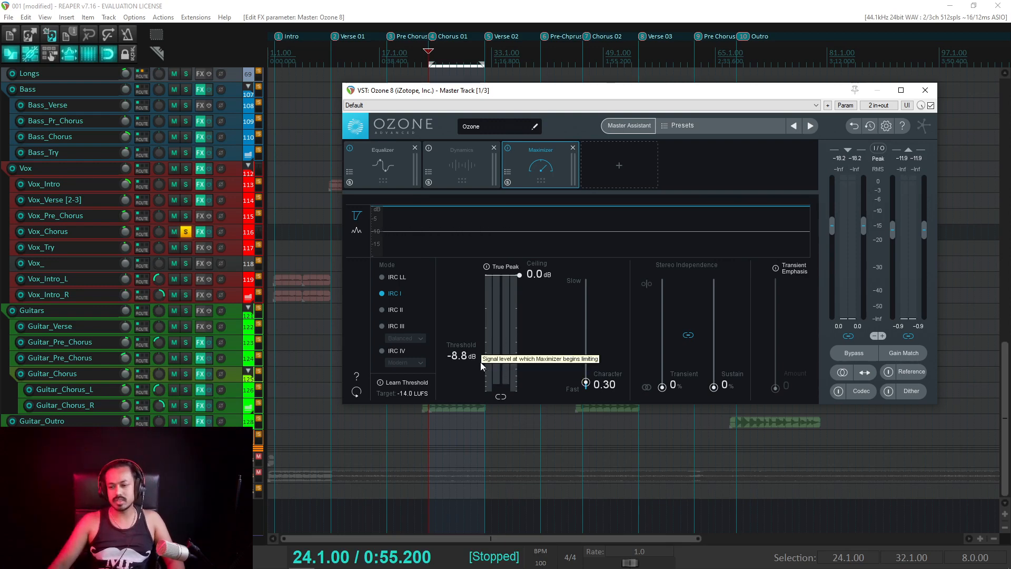
Step: Unsolo Vox_Chorus, play the full mix from bar 24.1 and set the Maximizer threshold to -8.0 dB
click(186, 232)
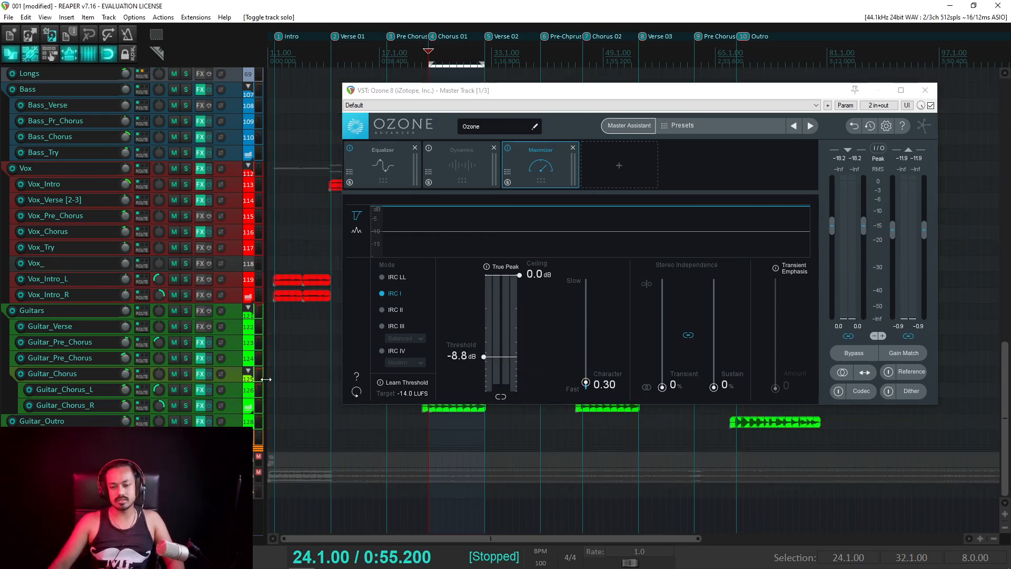
key(space)
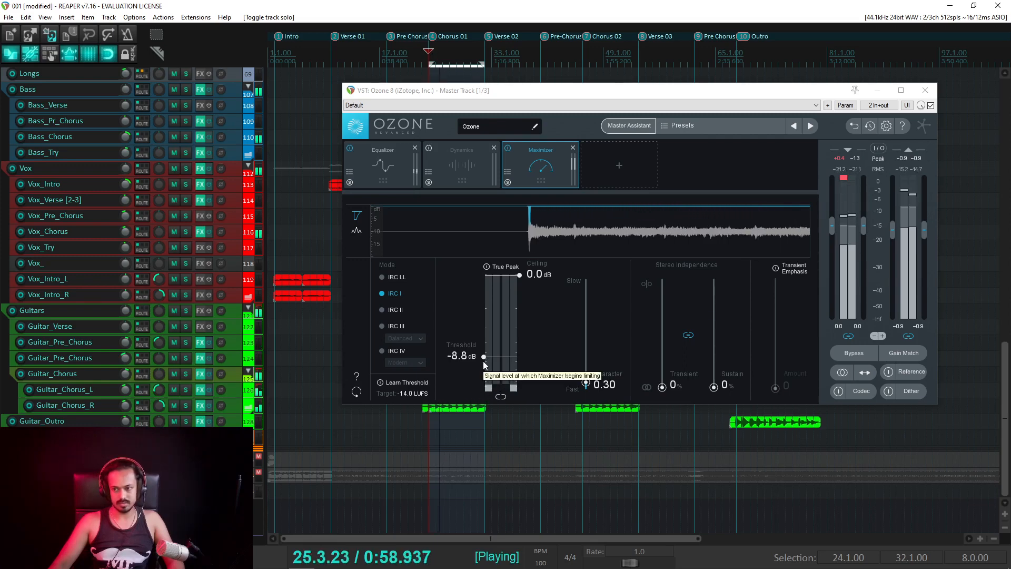
key(space)
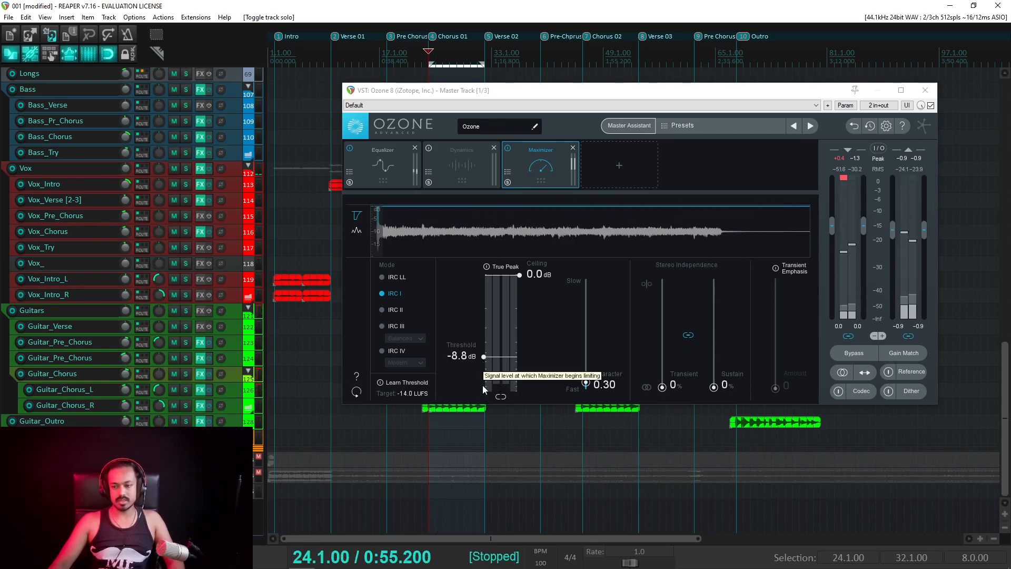
key(space)
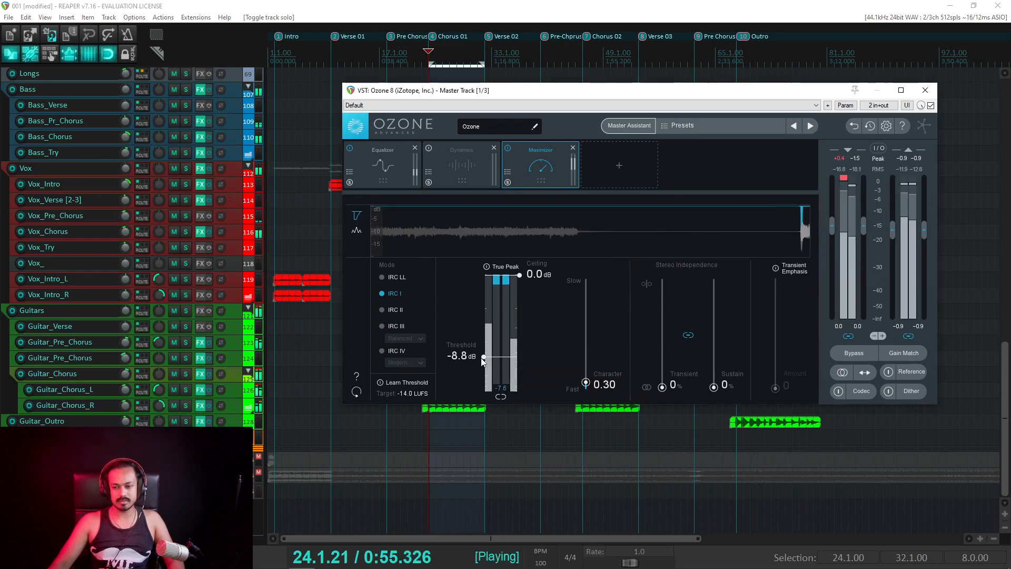
mouse_move(484, 357)
mouse_down()
mouse_move(484, 394)
mouse_move(484, 356)
mouse_up()
key(space)
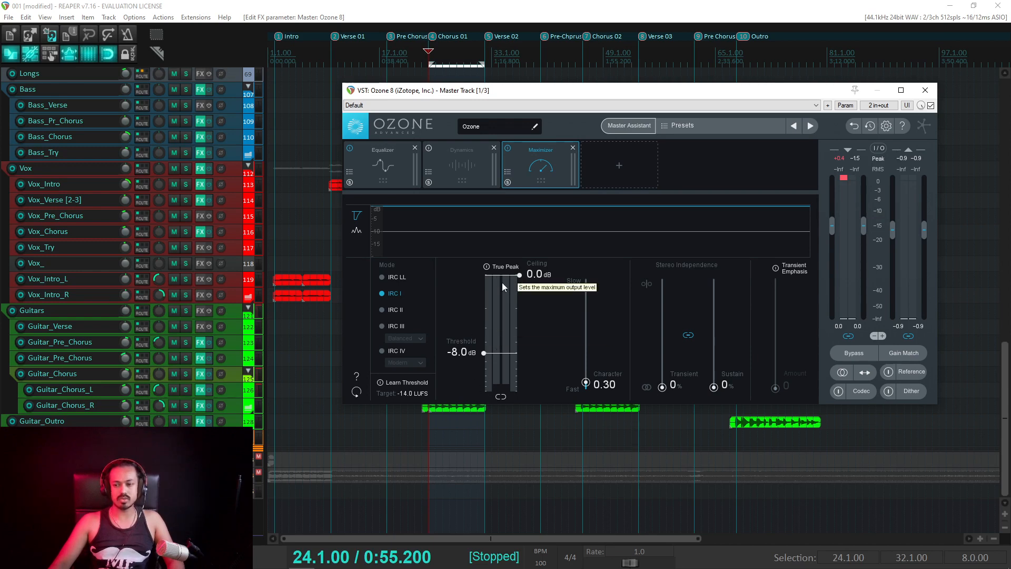
Step: Bypass the Maximizer and compare the soloed full-length track with the full mix from bar 24.1
click(508, 147)
key(space)
click(186, 474)
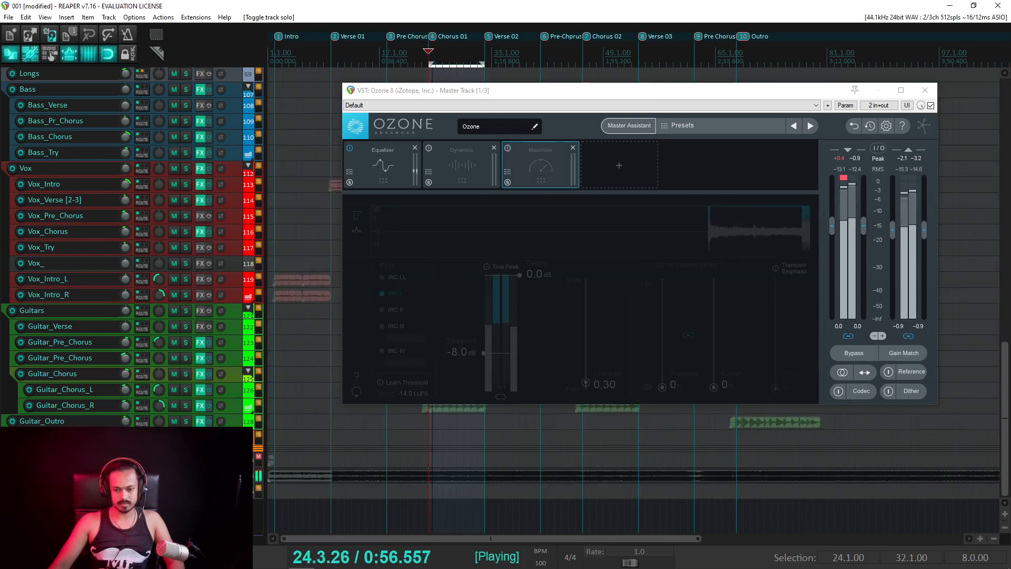
click(185, 475)
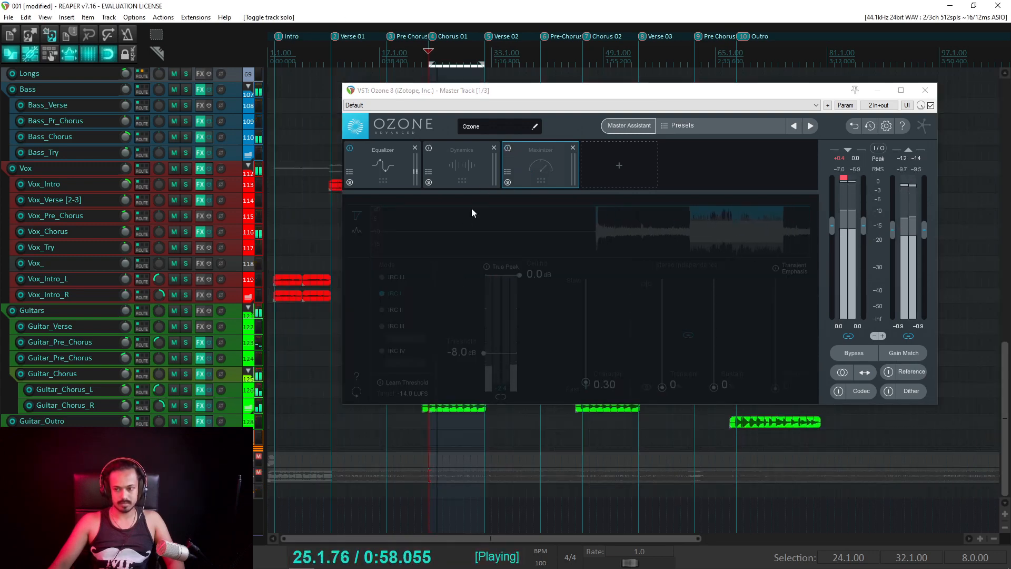
key(space)
Step: Set the Maximizer threshold to -9.1 dB and compare the full mix with the Maximizer on against the full-length track with it bypassed
click(508, 149)
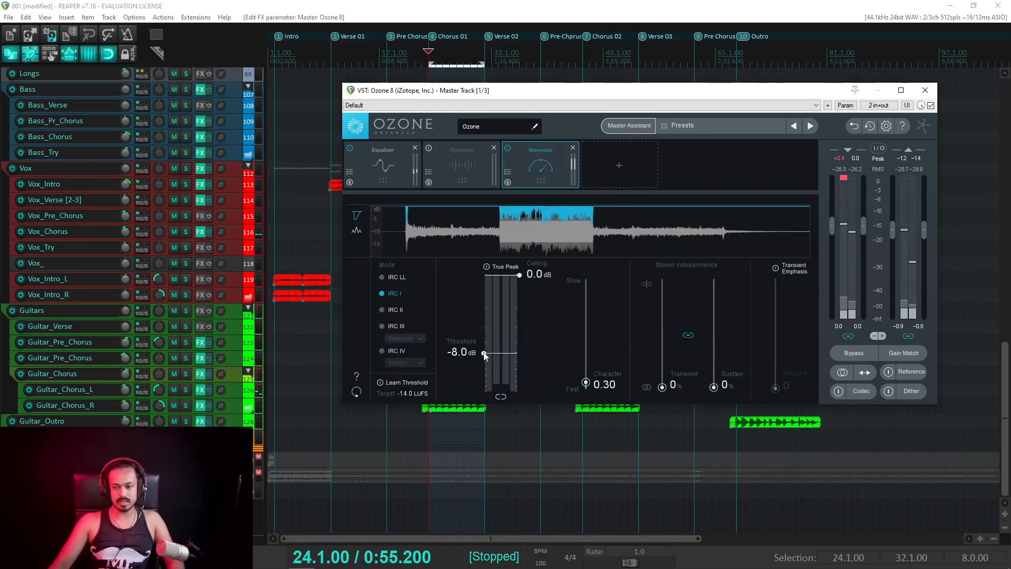
drag(484, 354, 485, 361)
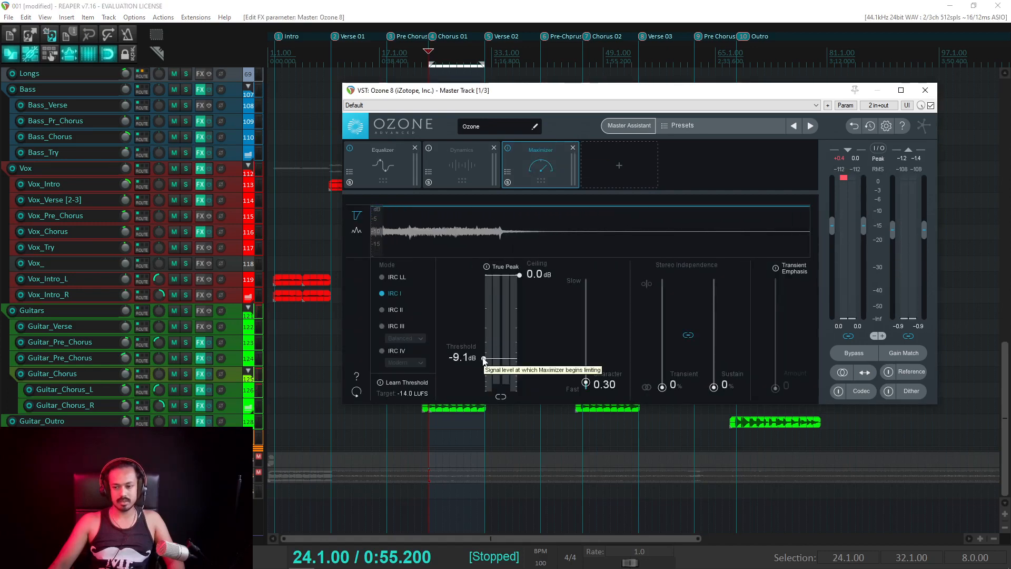
click(507, 148)
key(space)
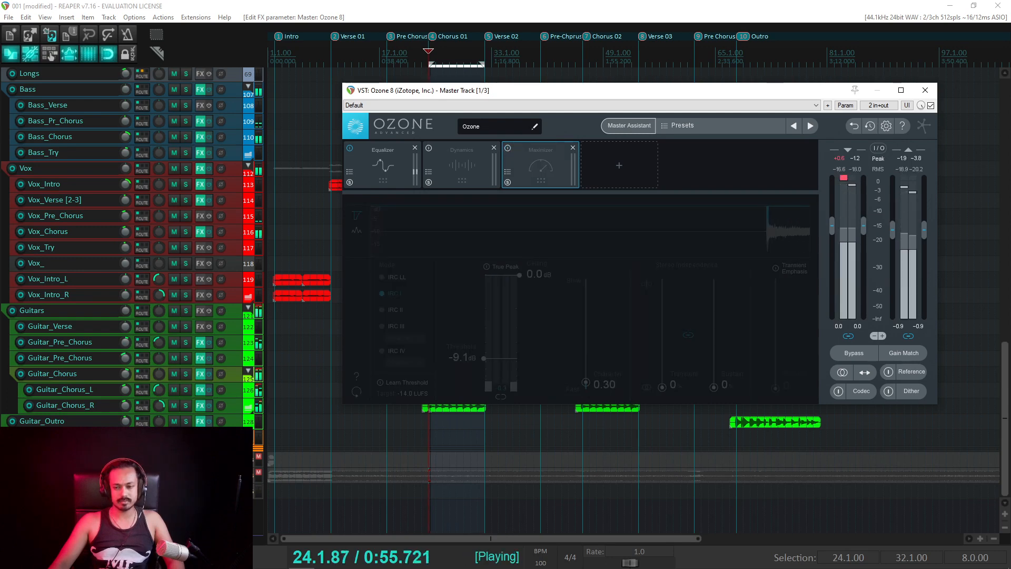
click(185, 476)
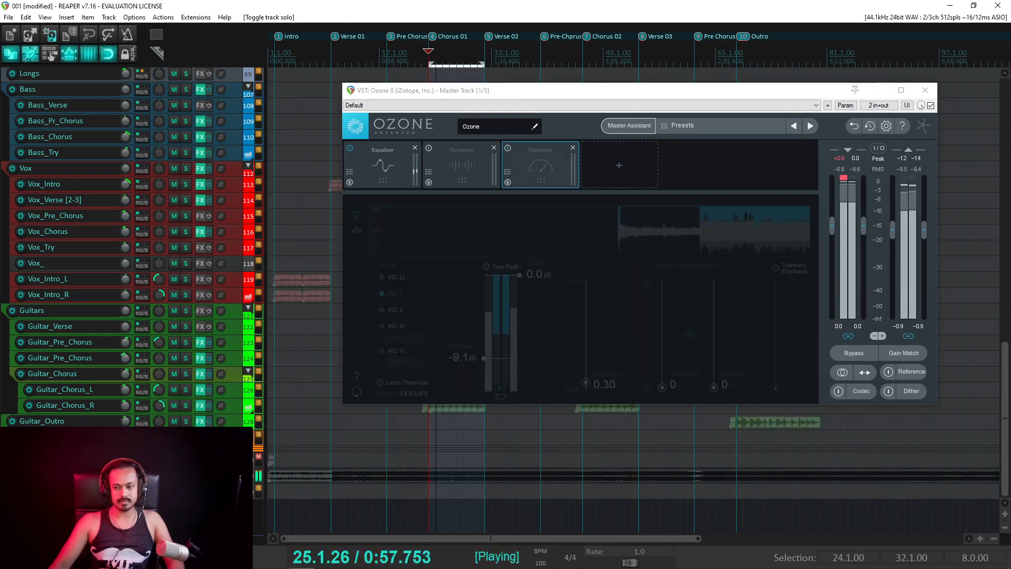
click(185, 476)
click(507, 148)
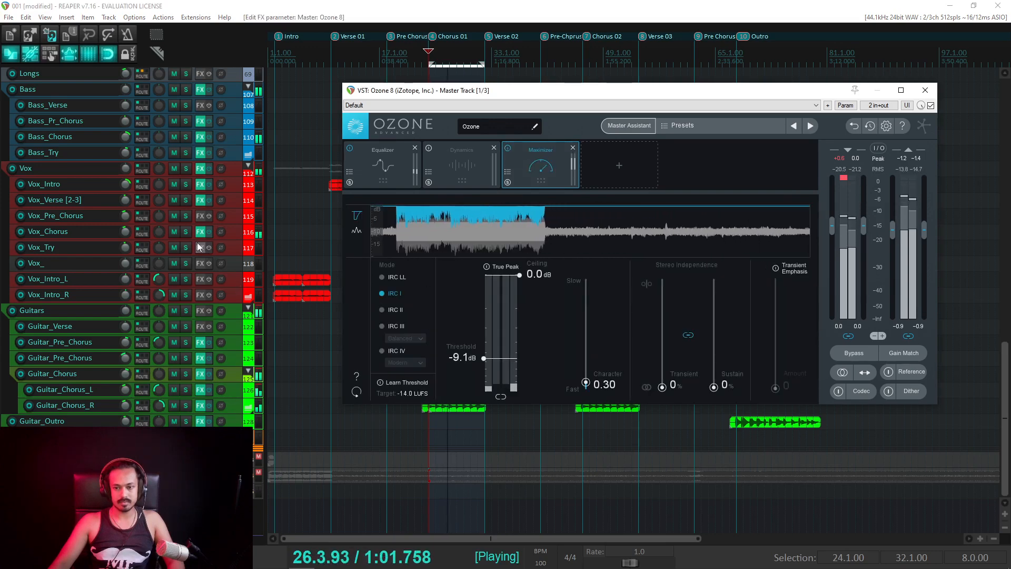
key(space)
Step: Solo Vox_Pre_Chorus, bypass the Maximizer and play the full-length track from bar 24.1 for comparison
click(185, 216)
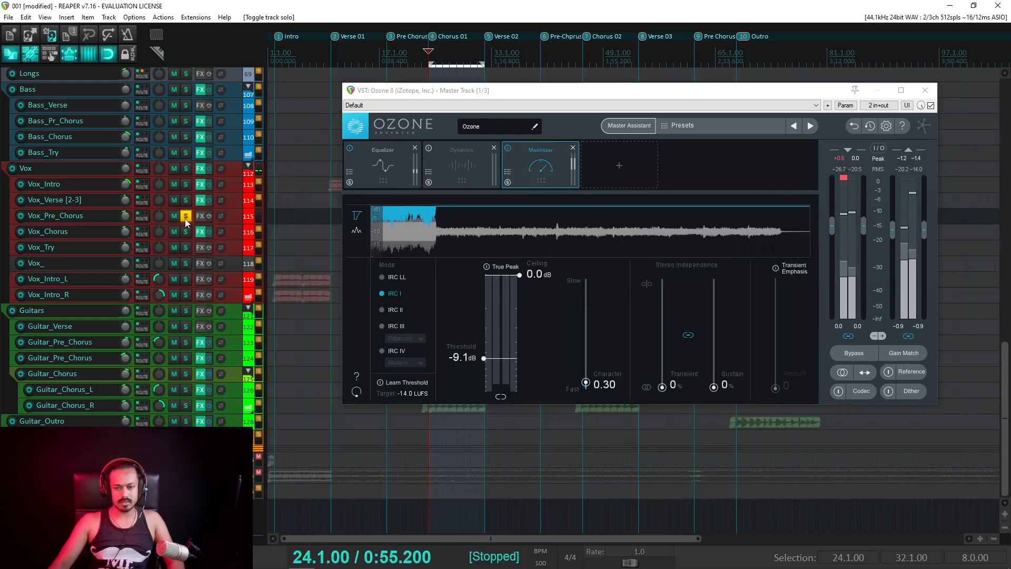
click(509, 150)
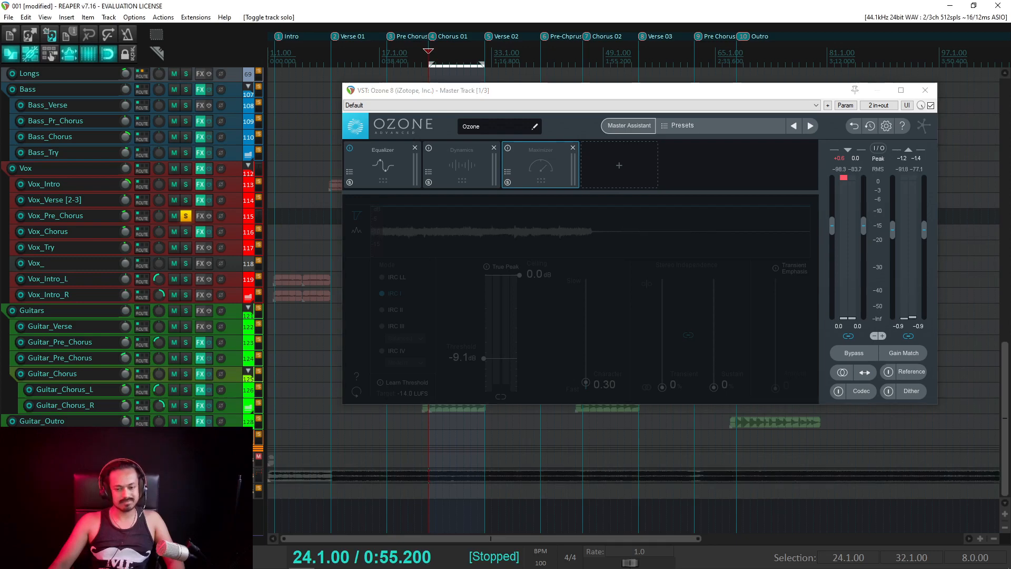
key(space)
key(space)
key(space)
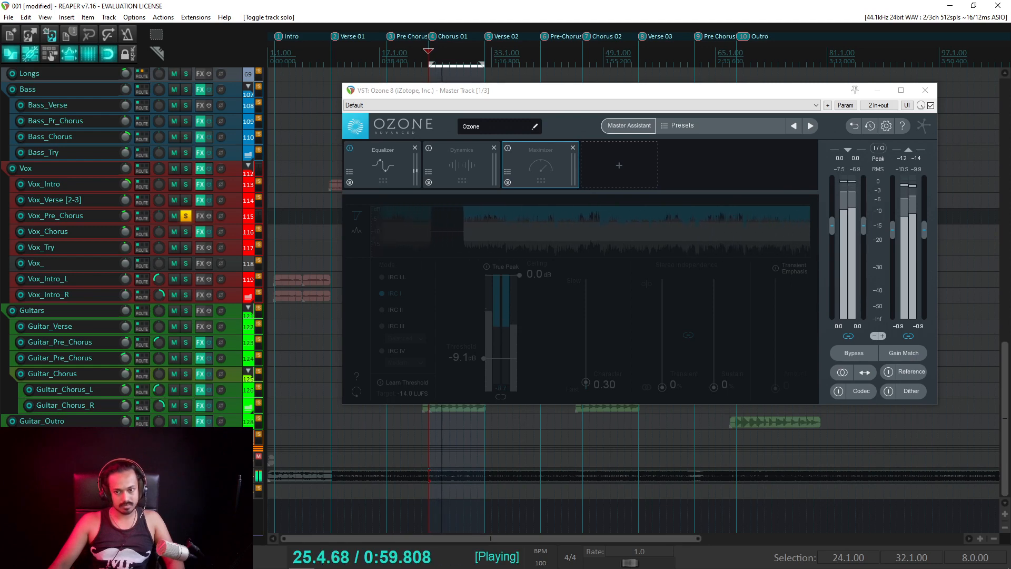
key(F7)
Step: Re-enable the Maximizer, set its threshold to -7.8 dB, stop playback and unsolo Vox_Pre_Chorus
click(508, 148)
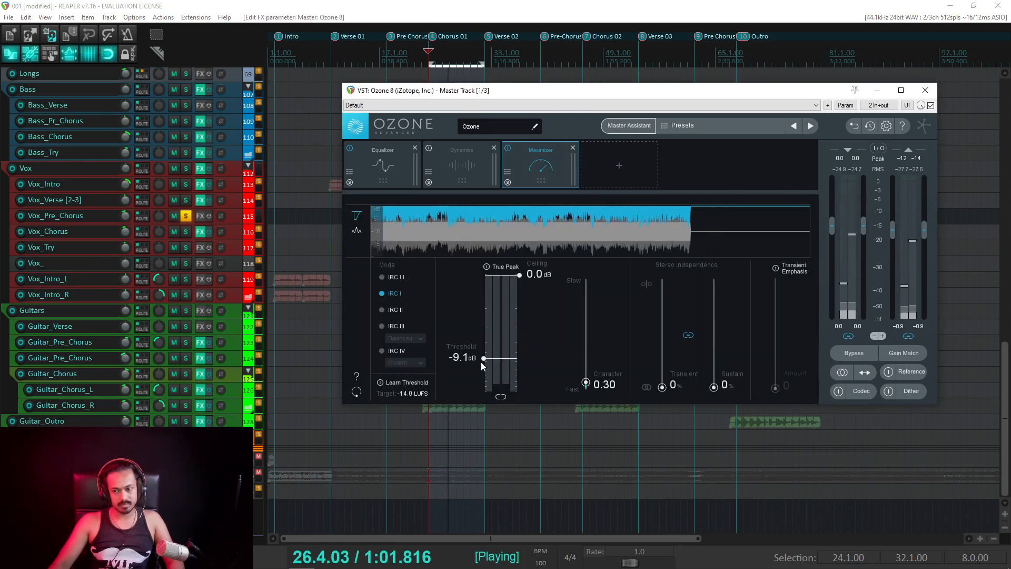
drag(482, 362, 483, 356)
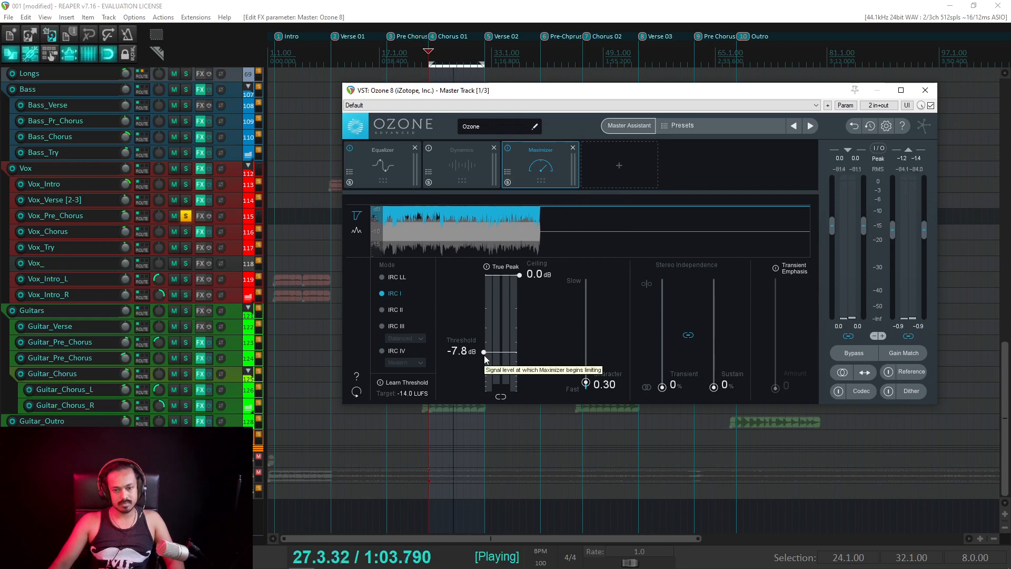
key(space)
click(186, 216)
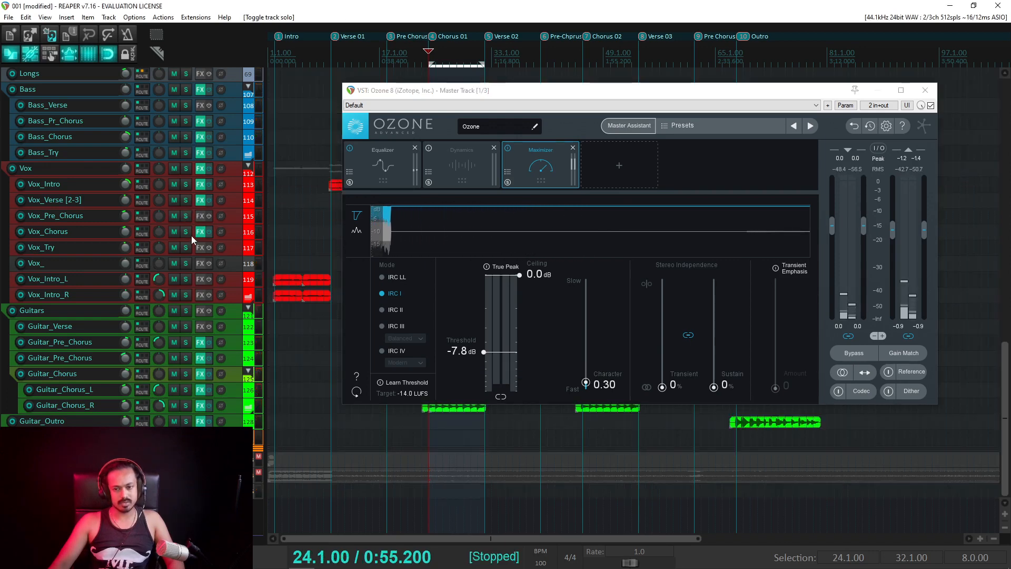
Step: Solo Vox_Chorus and set the Maximizer threshold to -9.6 dB while playing from bar 24.1
click(187, 233)
key(space)
drag(483, 356, 485, 365)
key(space)
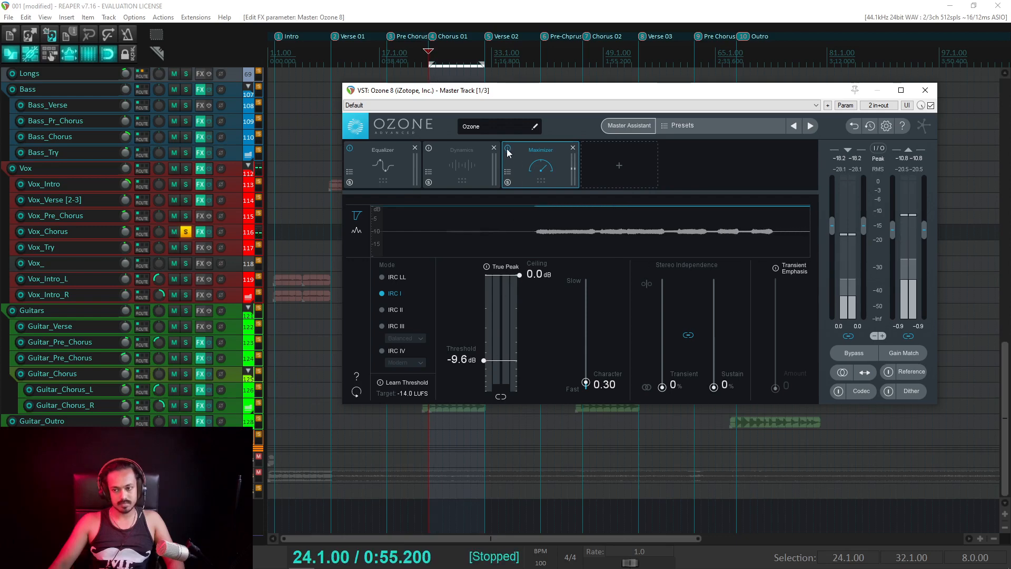
Step: Compare the full-length track with the Maximizer bypassed against Vox_Chorus with the Maximizer on, from bar 24.1
click(508, 149)
key(space)
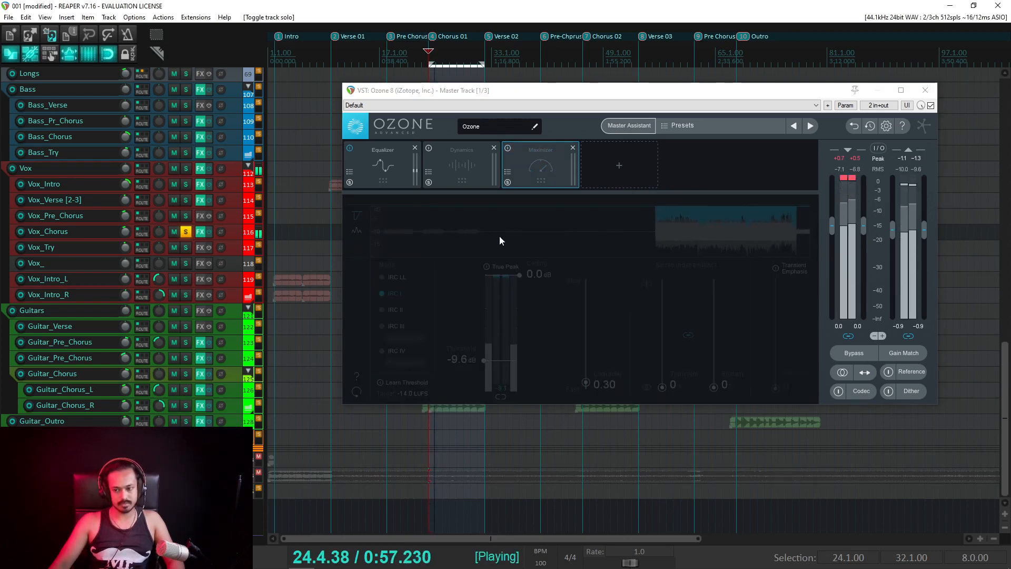
click(509, 149)
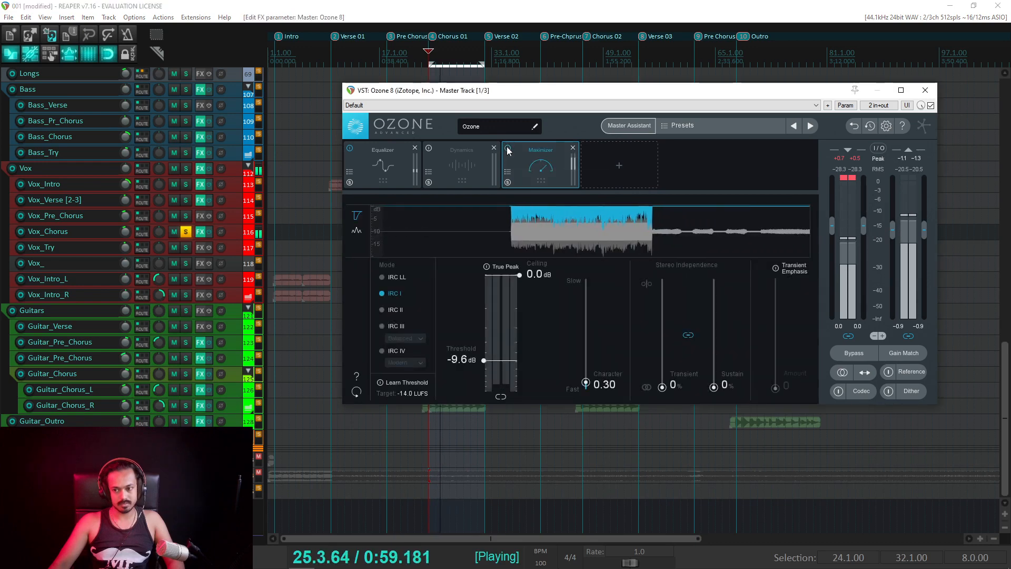
click(508, 148)
key(space)
Step: Set the Maximizer threshold to -10.0 dB and compare the bypassed full-length track with the limited Vox_Chorus again
click(509, 149)
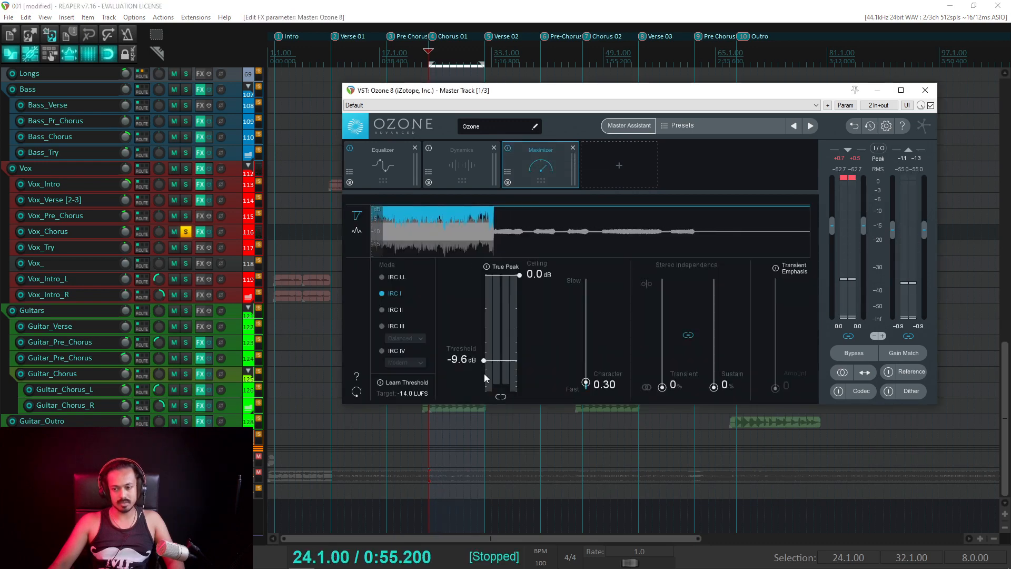
drag(484, 362, 486, 365)
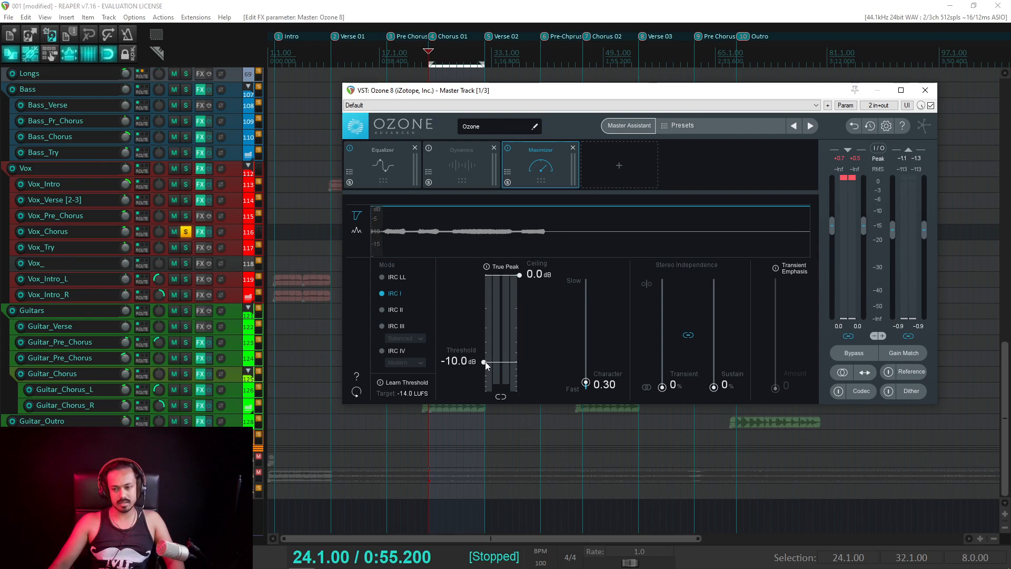
click(508, 149)
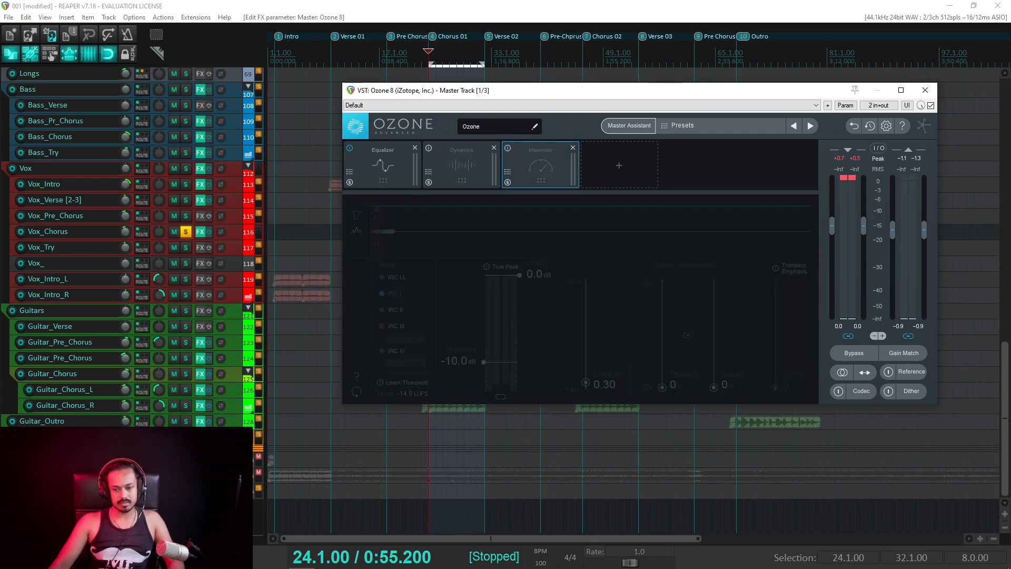
key(space)
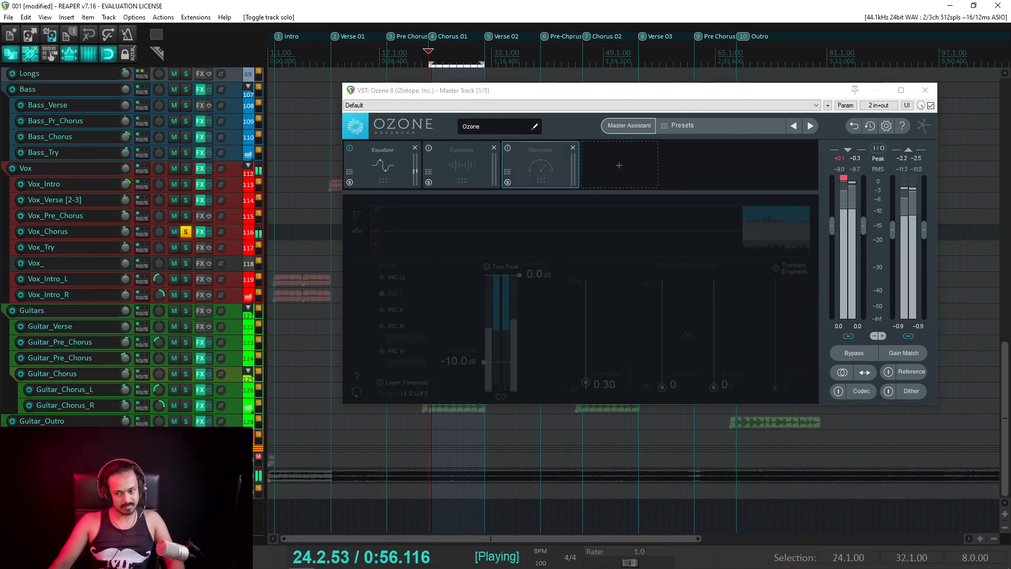
click(507, 149)
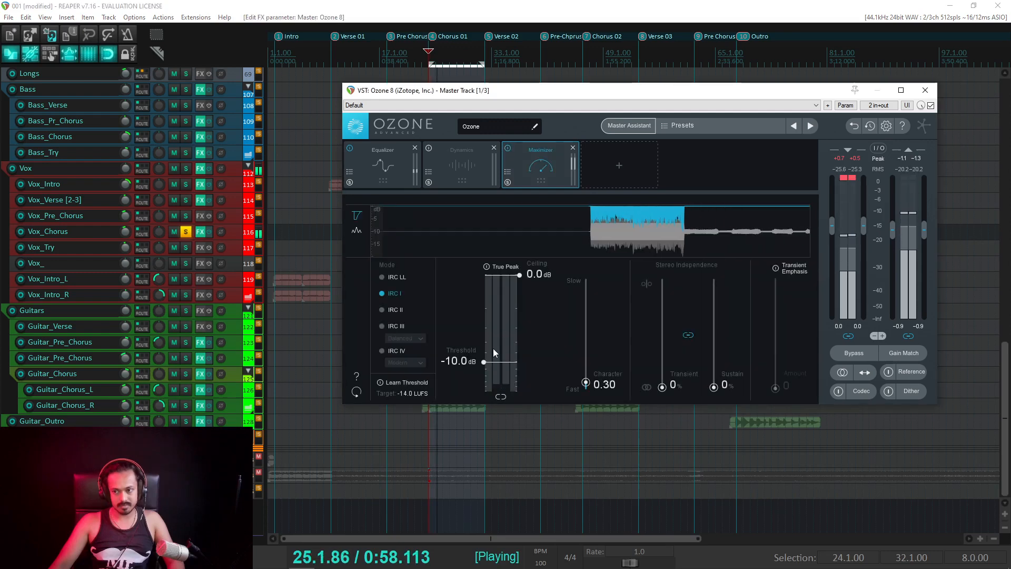
key(space)
Step: Set the Maximizer threshold to -9.0 dB and compare the bypassed full-length track with the limited Vox_Chorus from bar 24.1
drag(485, 363, 485, 358)
click(508, 148)
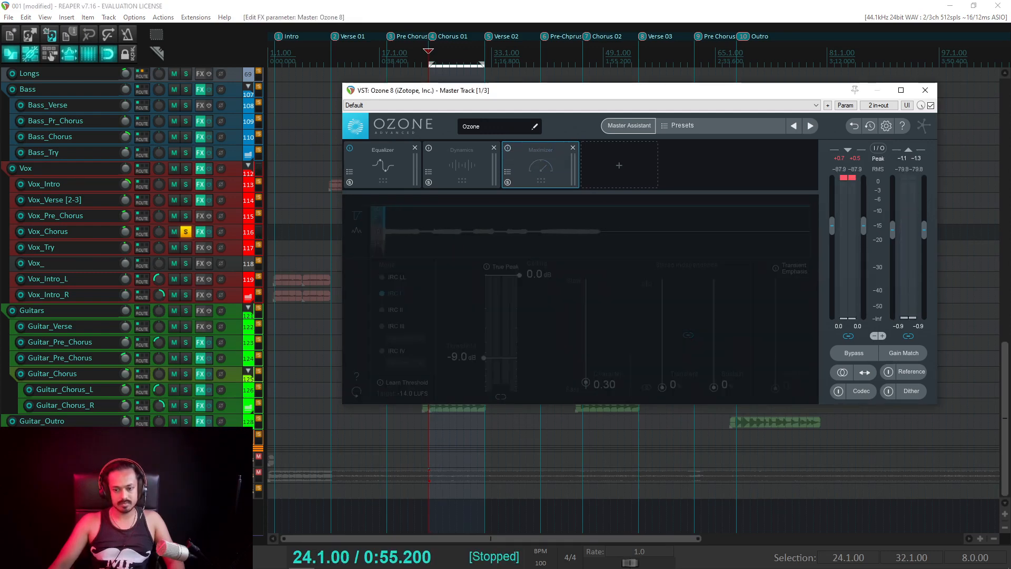
key(space)
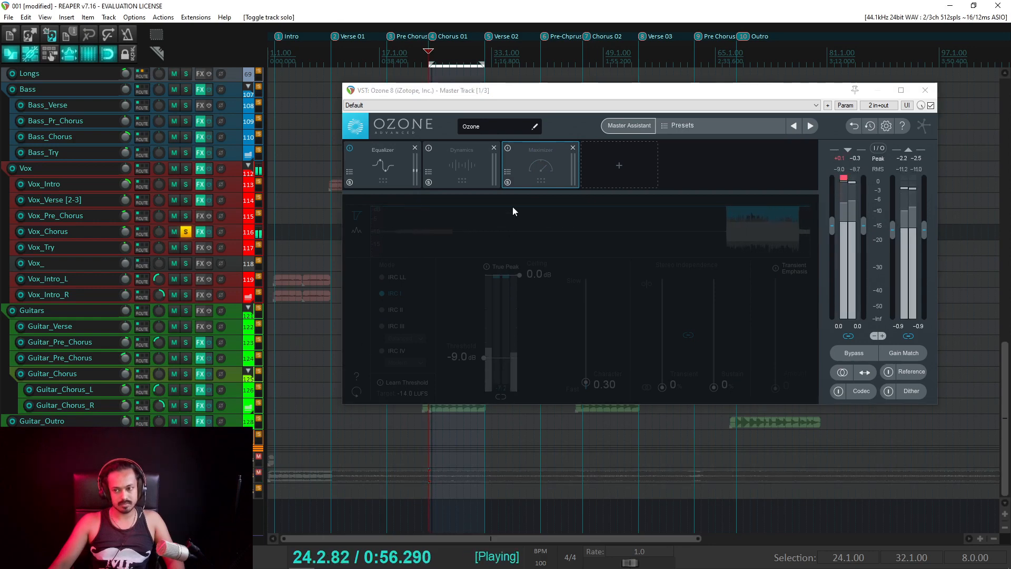
click(508, 149)
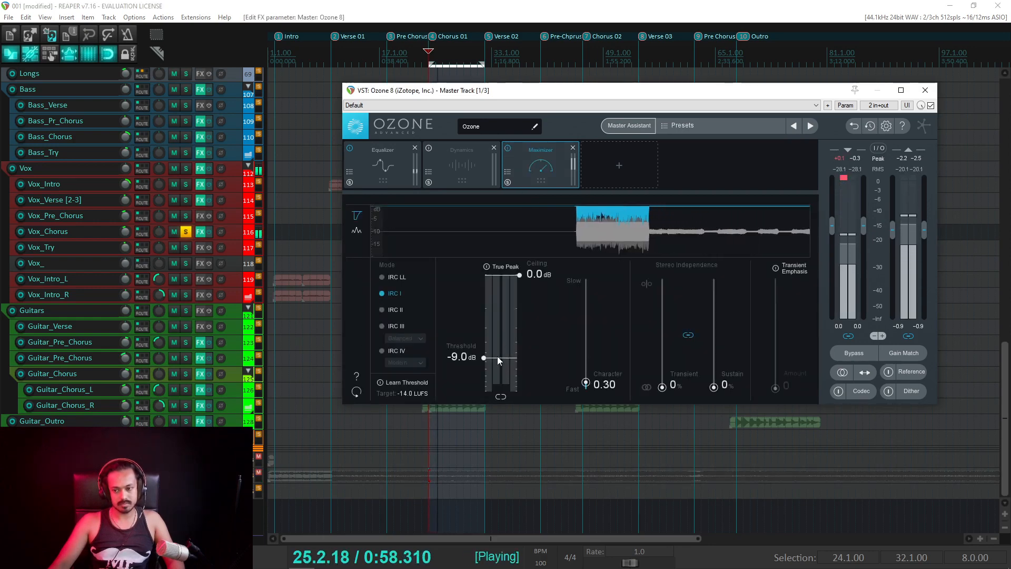
Step: Set the Maximizer threshold to -7.9 dB and compare Vox_Chorus against the full-length track with the Maximizer bypassed during playback
drag(489, 367, 484, 357)
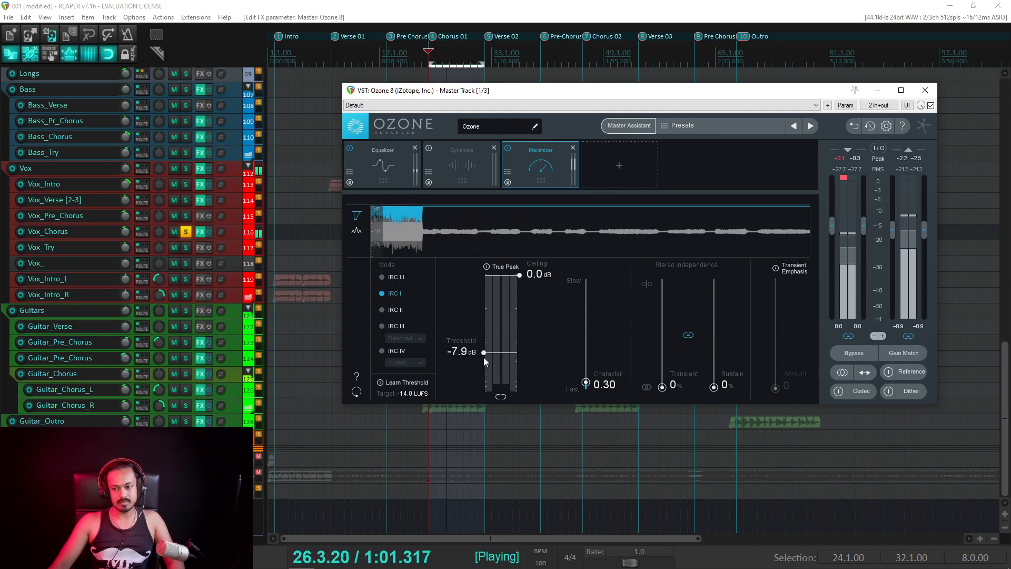
click(507, 149)
click(185, 477)
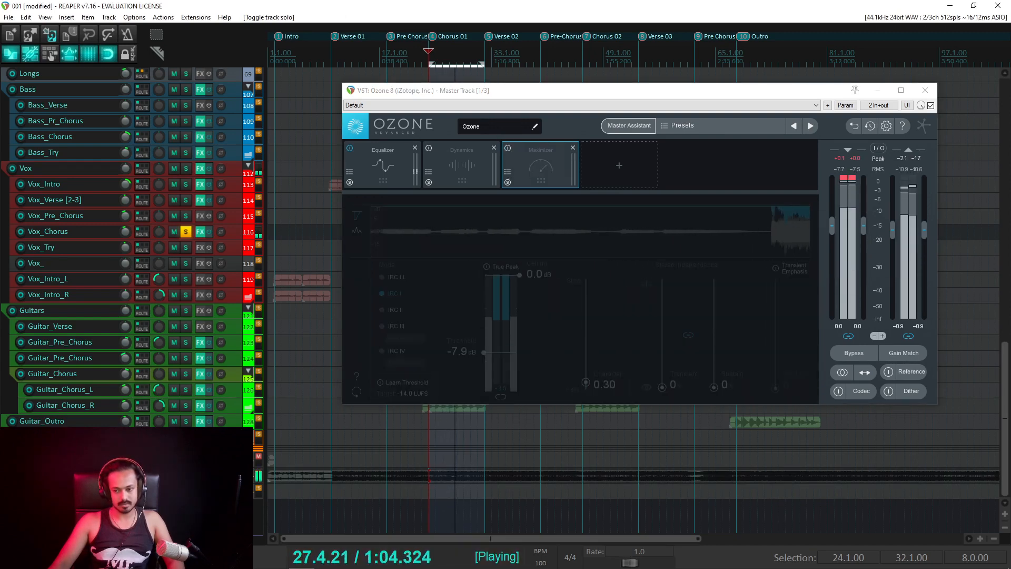
click(507, 150)
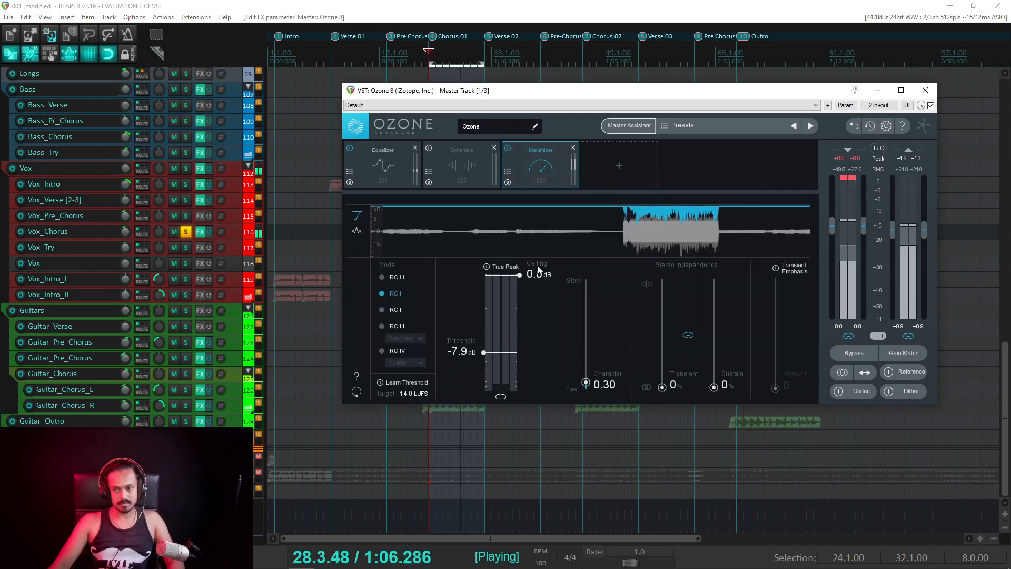
Step: Stop playback and set the Maximizer threshold to exactly -8 dB
key(space)
double_click(465, 353)
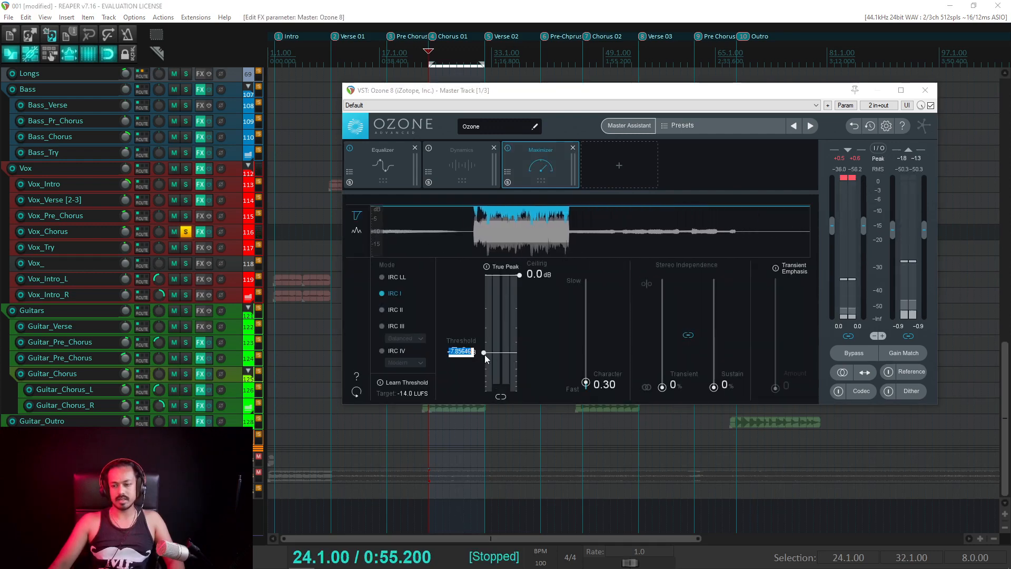
text(-8)
key(Return)
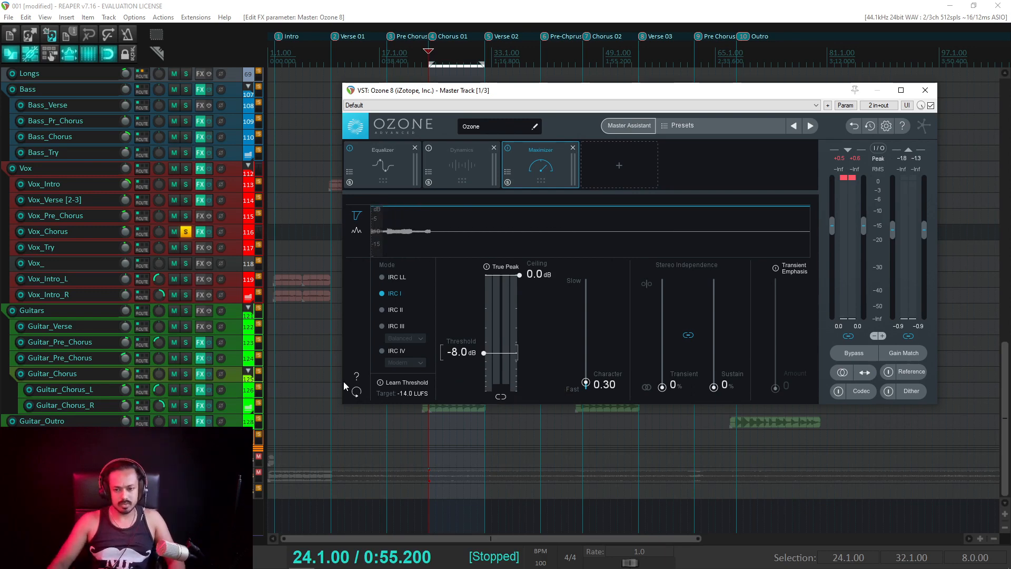
Step: Solo Guitar_Chorus along with Vox_Chorus and compare them, limited, against the full-length track with the Maximizer bypassed
click(186, 379)
key(space)
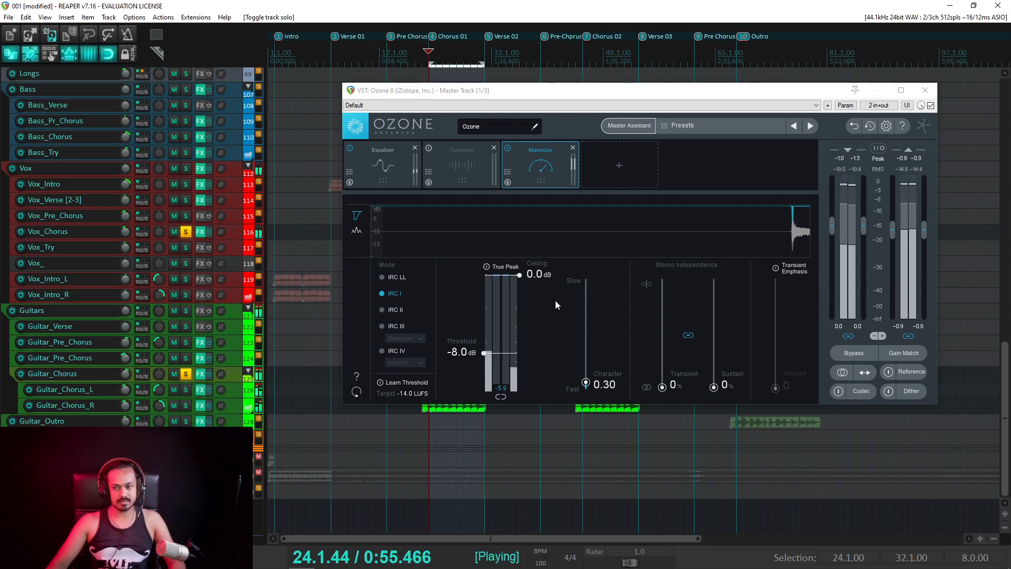
key(space)
click(509, 149)
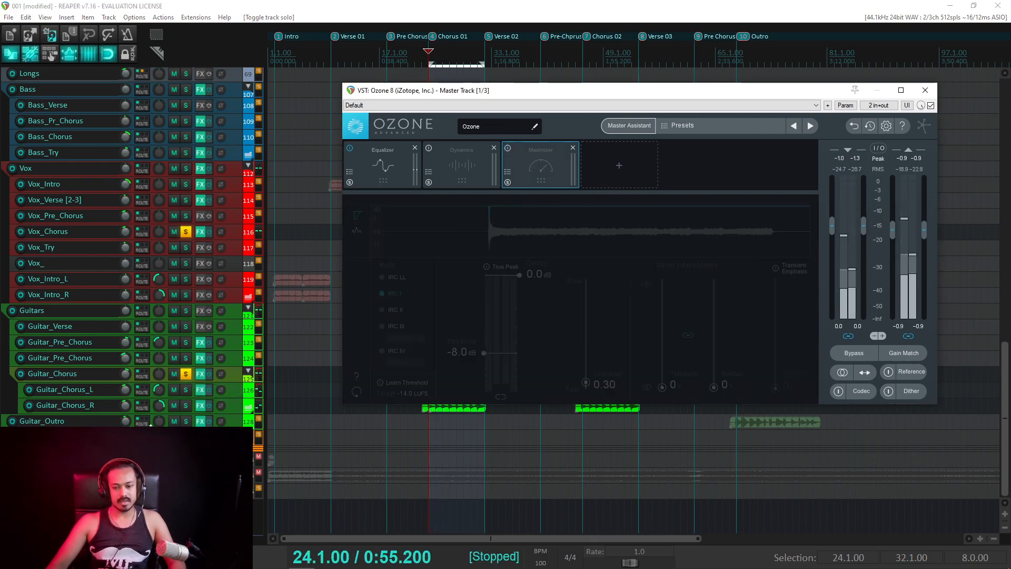
key(space)
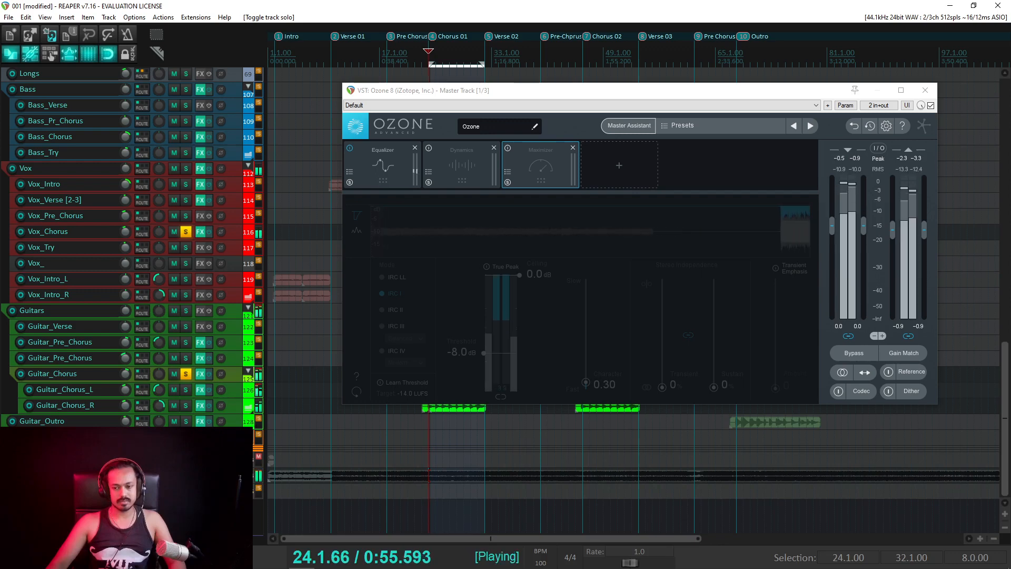
key(space)
click(509, 151)
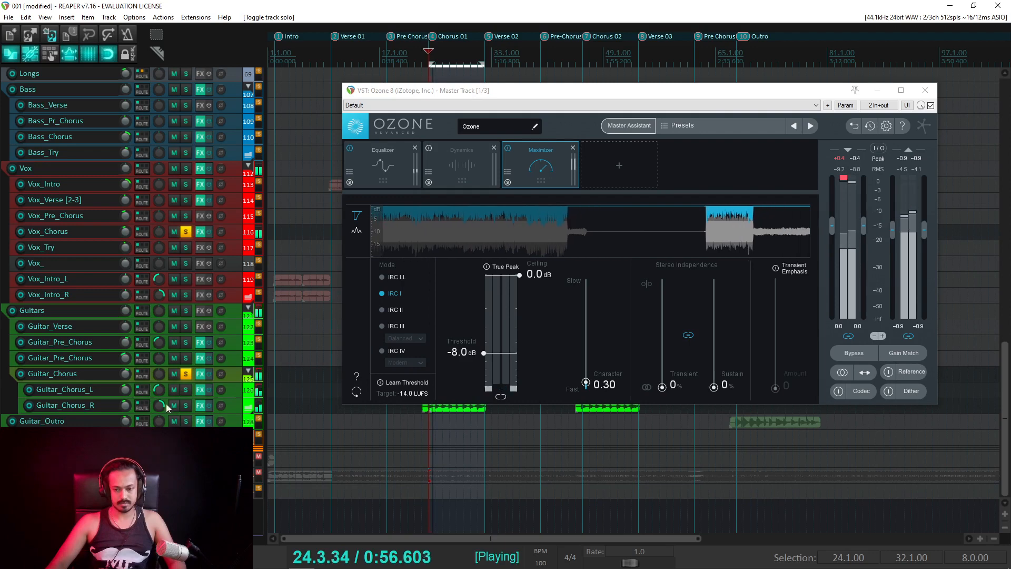
Step: Fine-tune the chorus guitar panning during playback, and unsolo Vox_Chorus and Guitar_Chorus once stopped
scroll(158, 391, down, 3)
scroll(160, 407, up, 3)
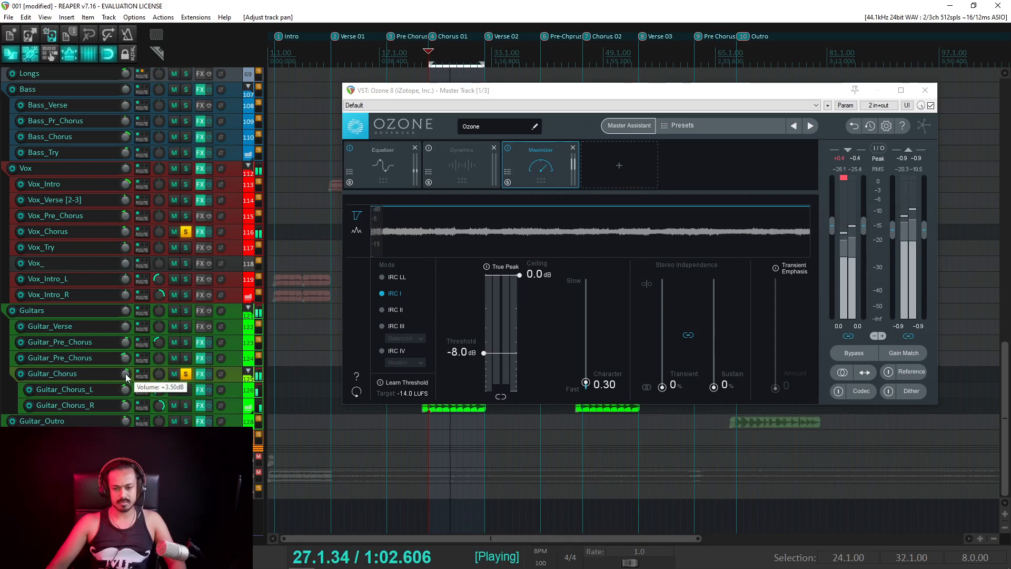
key(space)
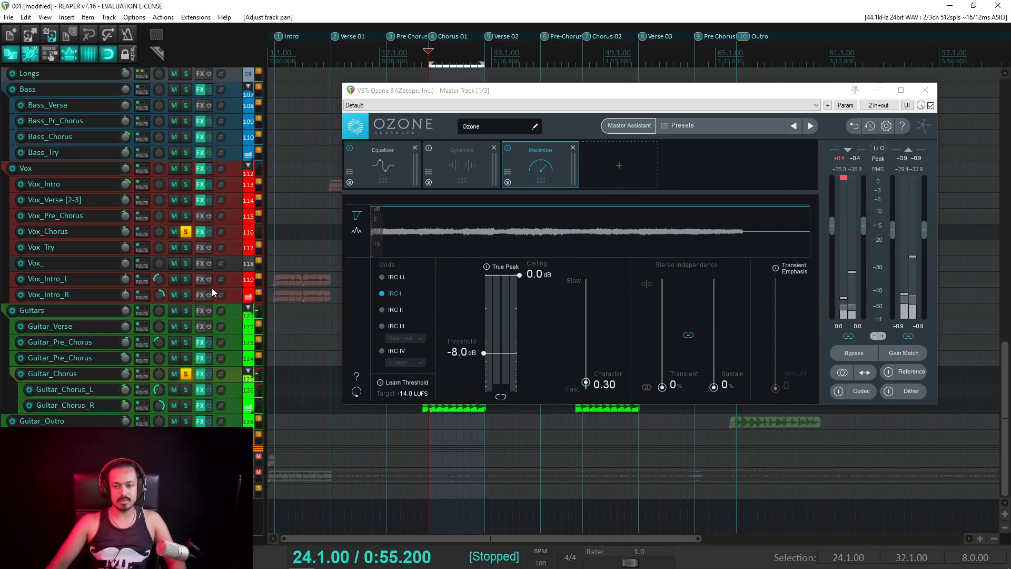
click(188, 233)
click(186, 374)
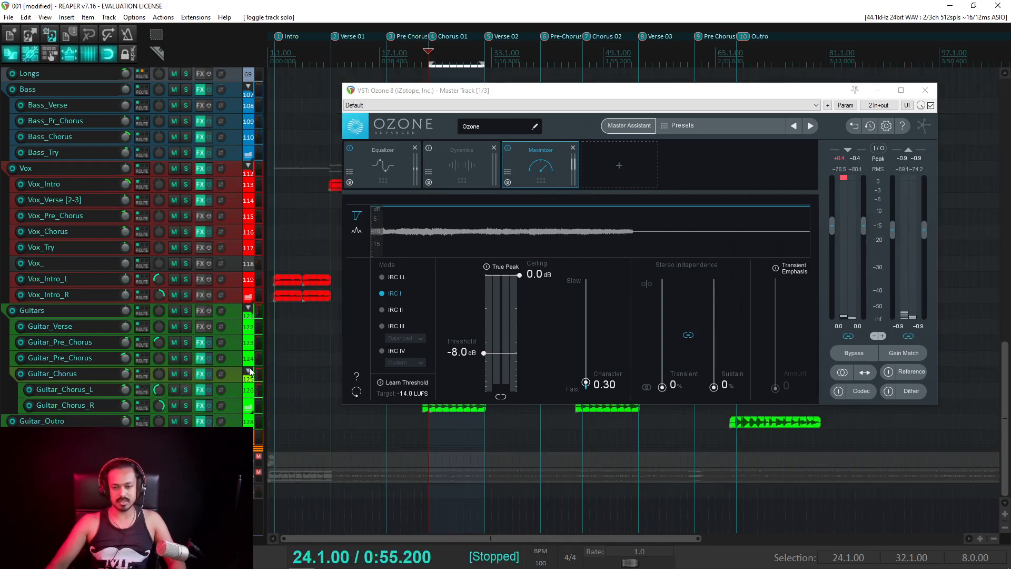
Step: Play the full mix from bar 24.1 with the Maximizer bypassed, re-enable it and set its threshold to -15.1 dB
click(508, 148)
drag(558, 94, 432, 236)
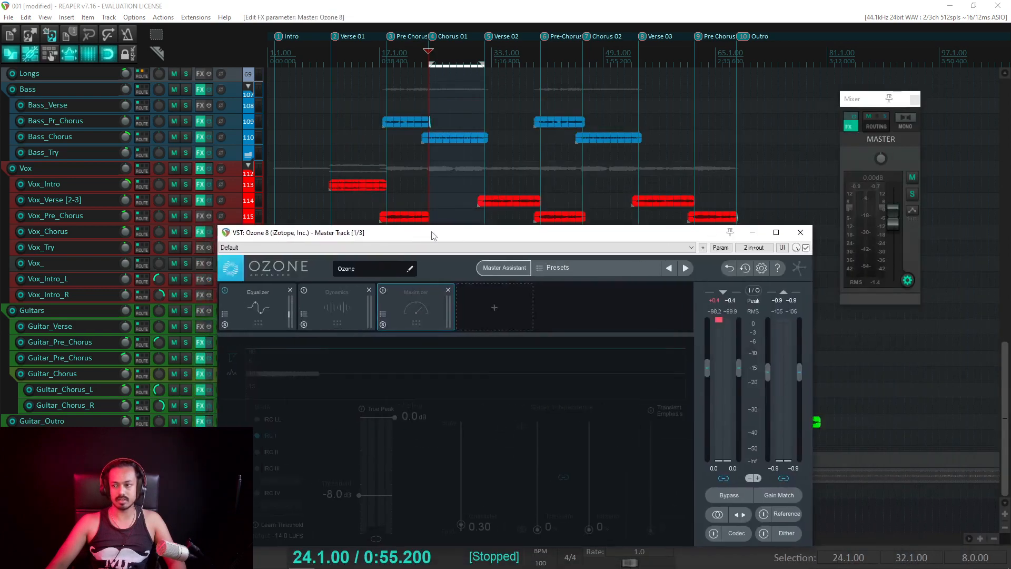
key(space)
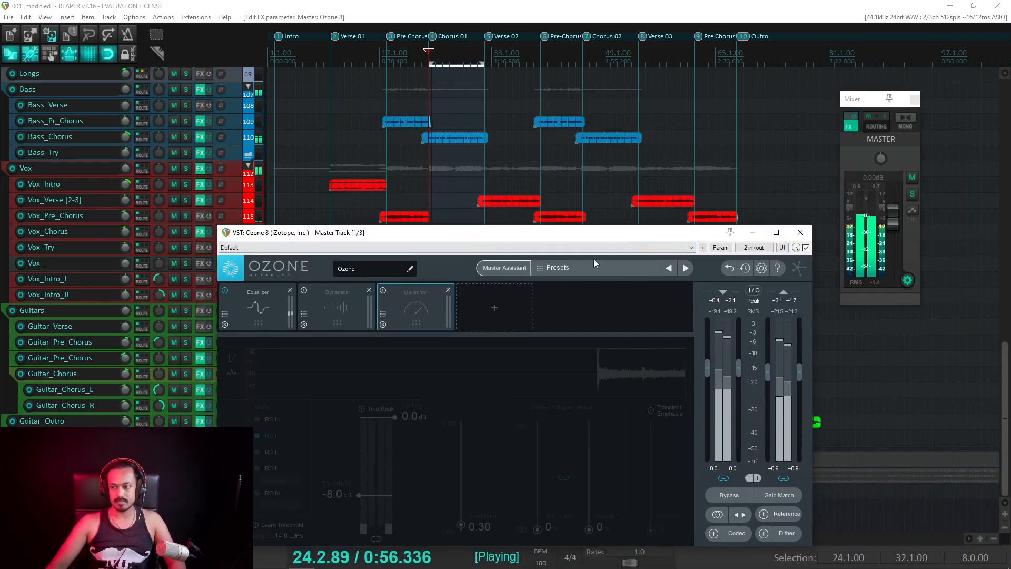
click(383, 291)
drag(442, 232, 441, 99)
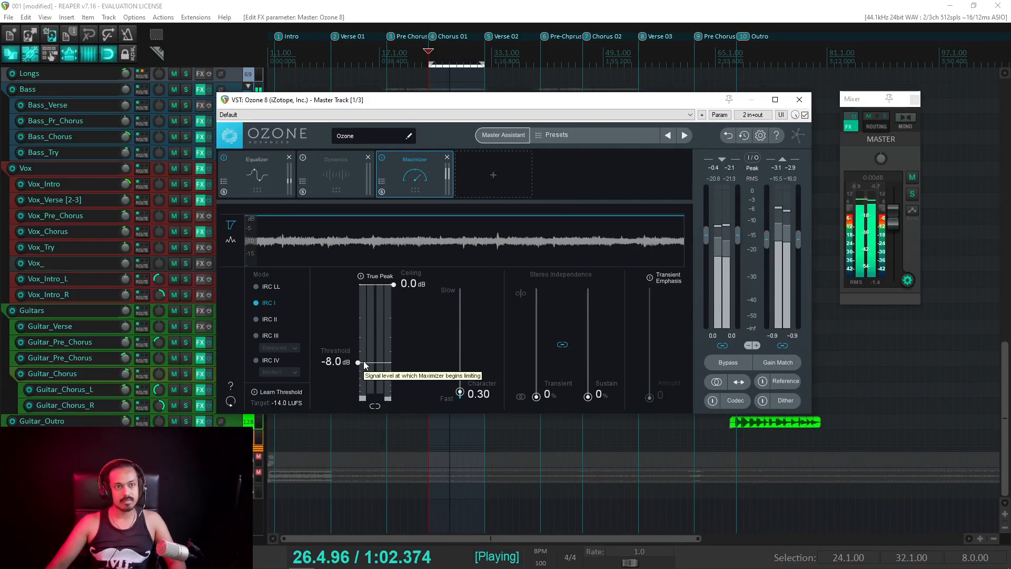
drag(355, 366, 357, 393)
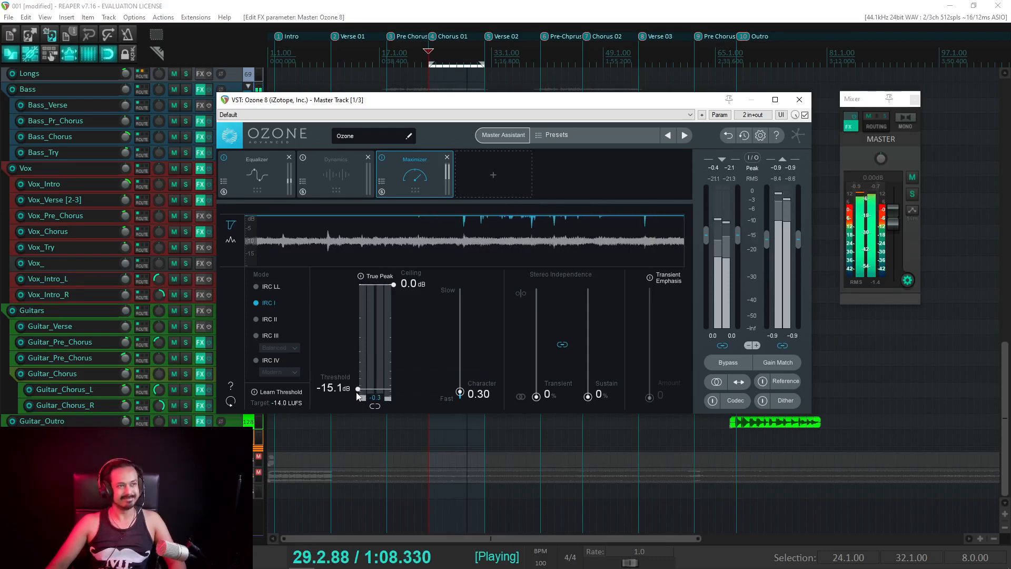
Step: Check the master output in mono, stop playback and return the output to stereo
click(913, 121)
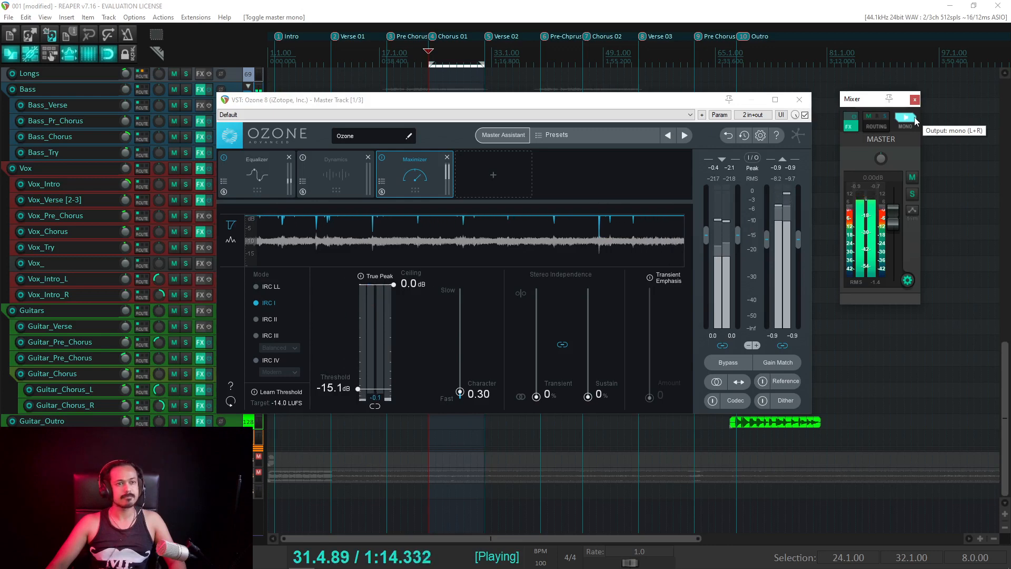
key(space)
click(916, 121)
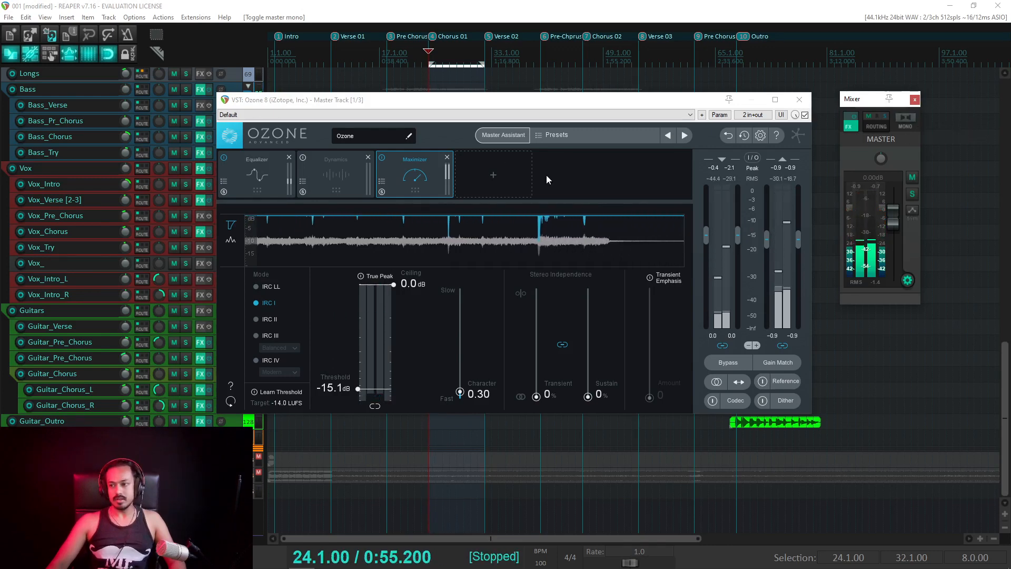
click(340, 3)
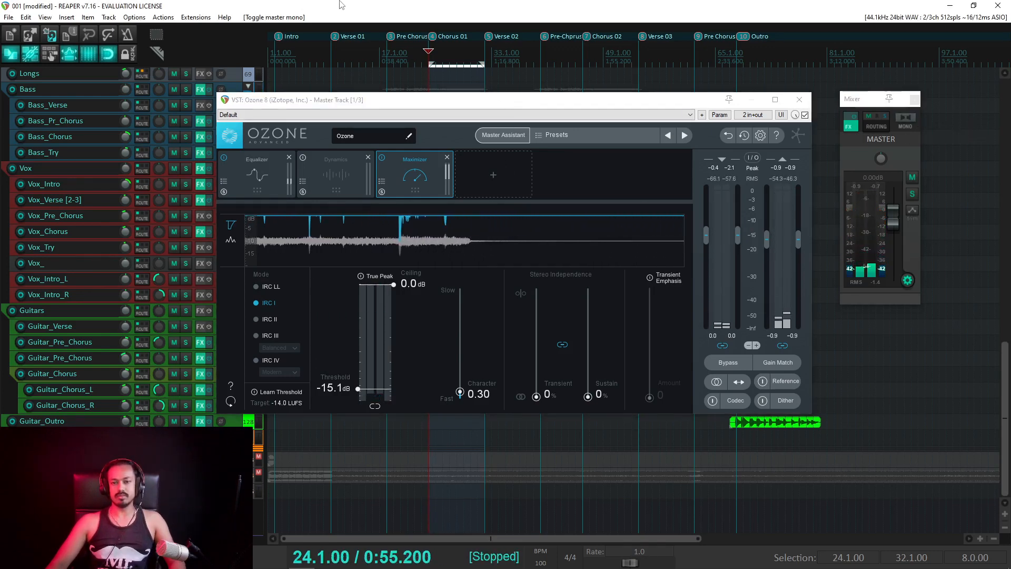
click(966, 560)
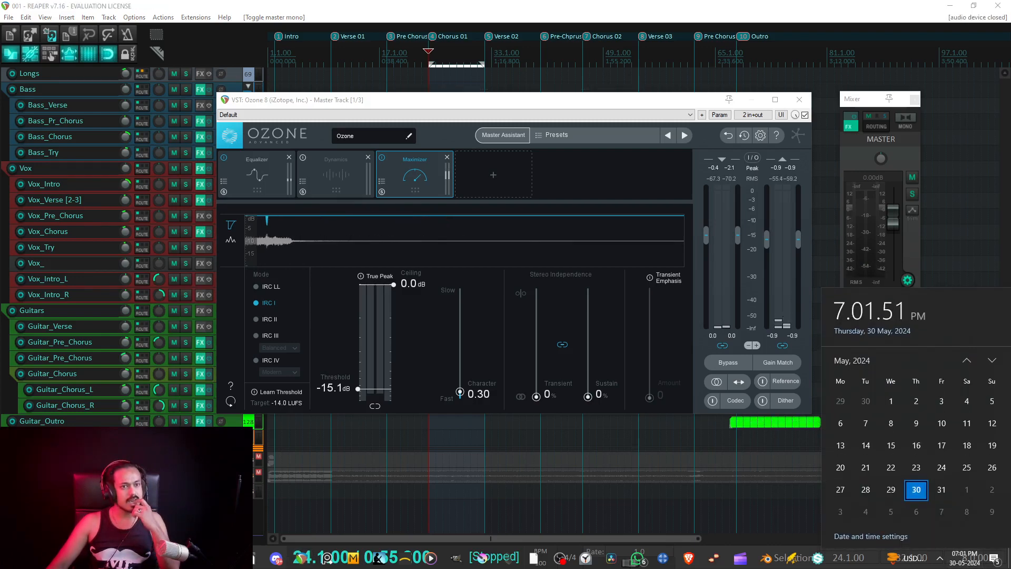
drag(463, 104, 436, 86)
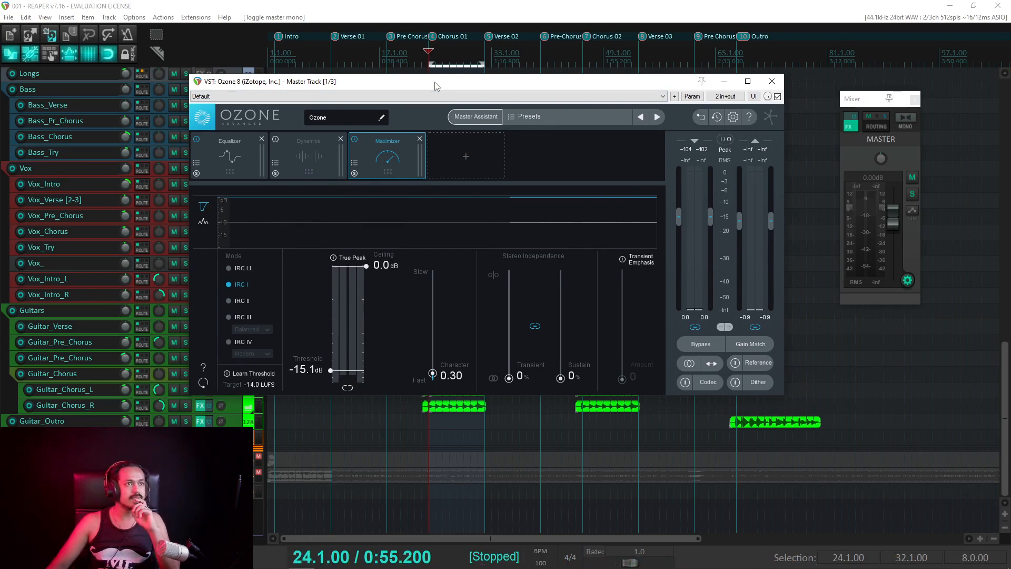
click(965, 559)
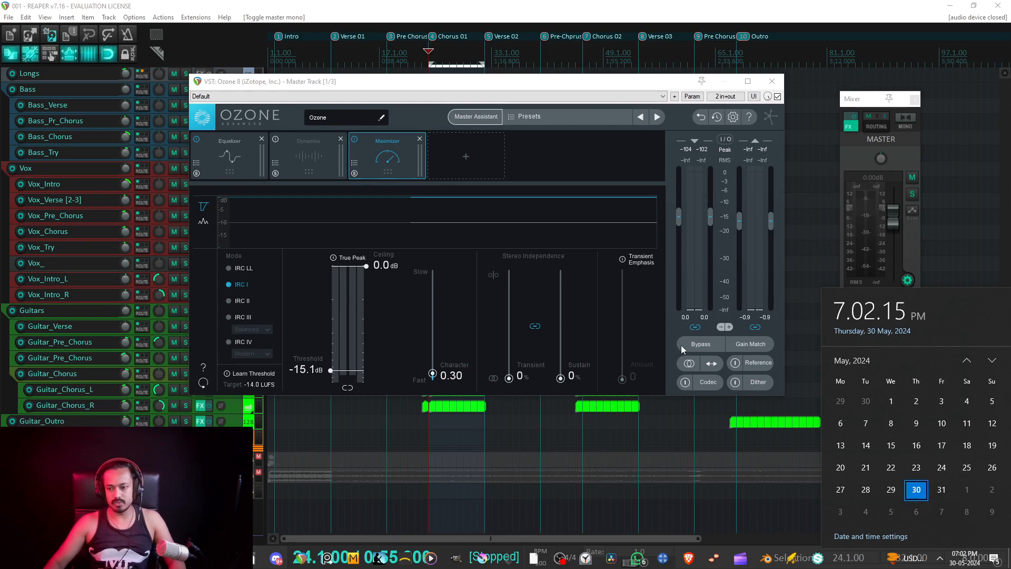
drag(455, 80, 411, 44)
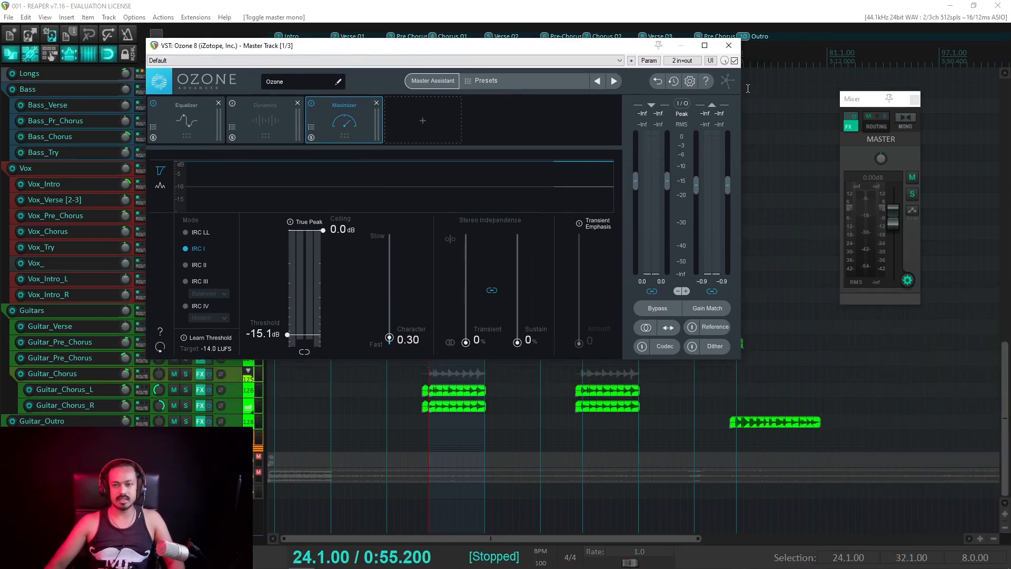
Step: Close the Ozone window and compare the full-length track with the full mix from bar 24.1
key(Escape)
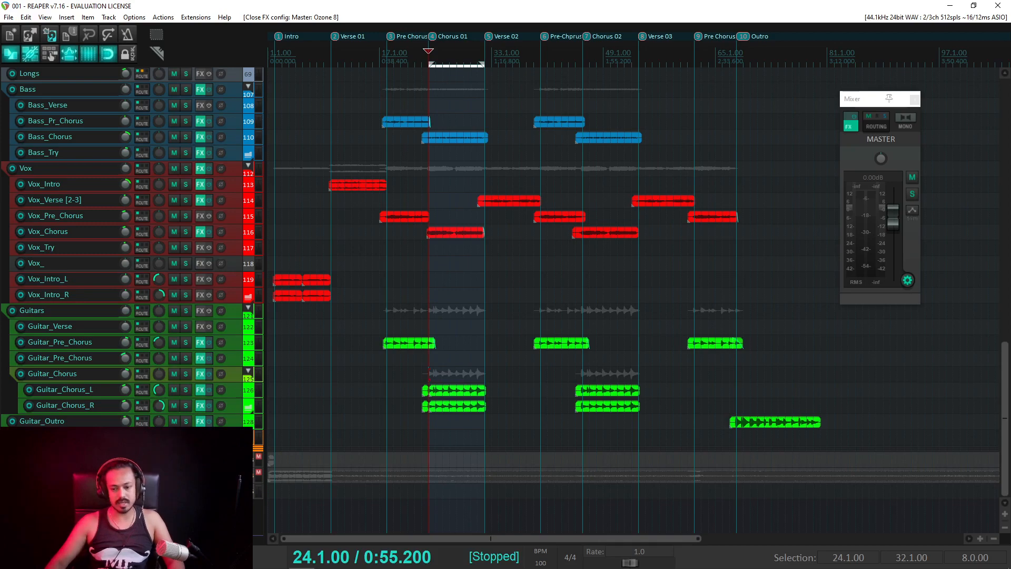
key(space)
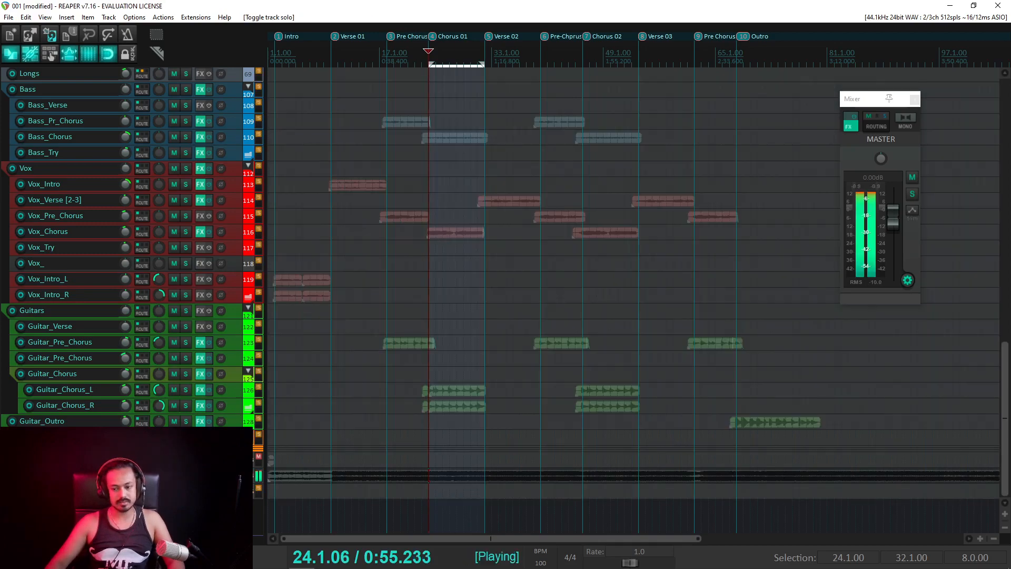
key(space)
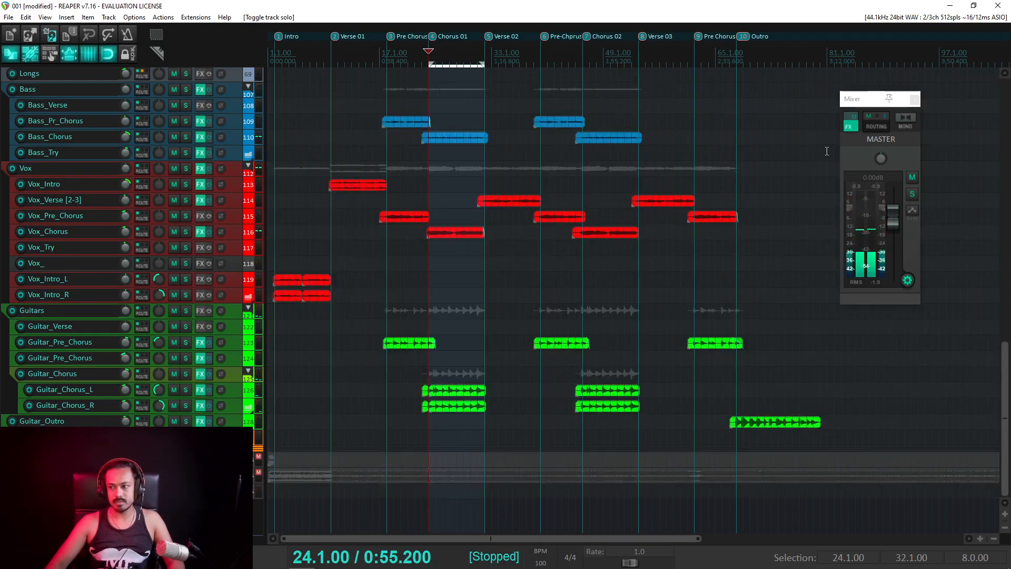
key(space)
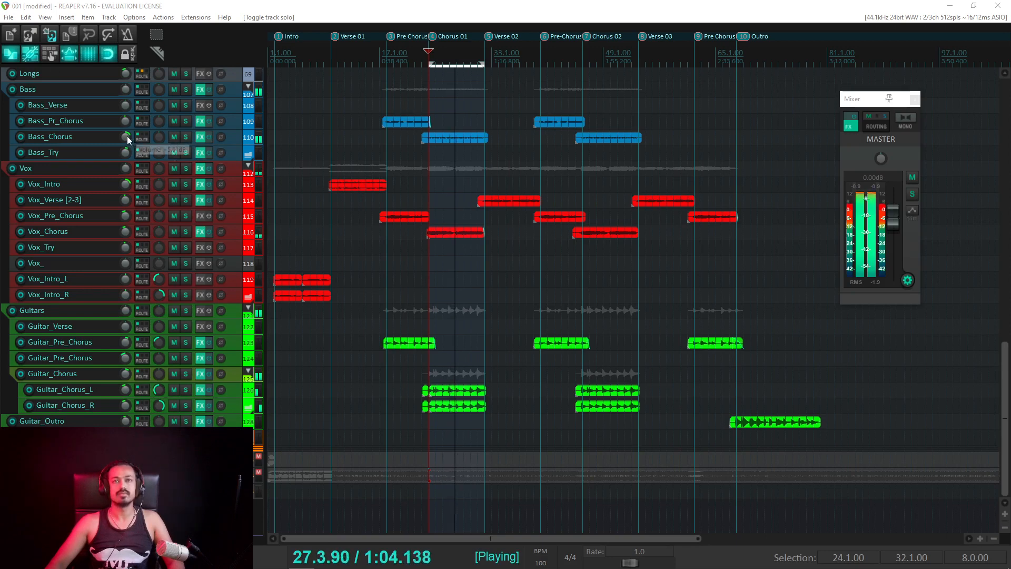
key(space)
Step: Set the Bass_Chorus track volume to +3.19 dB while playing the full mix from bar 24.1
key(space)
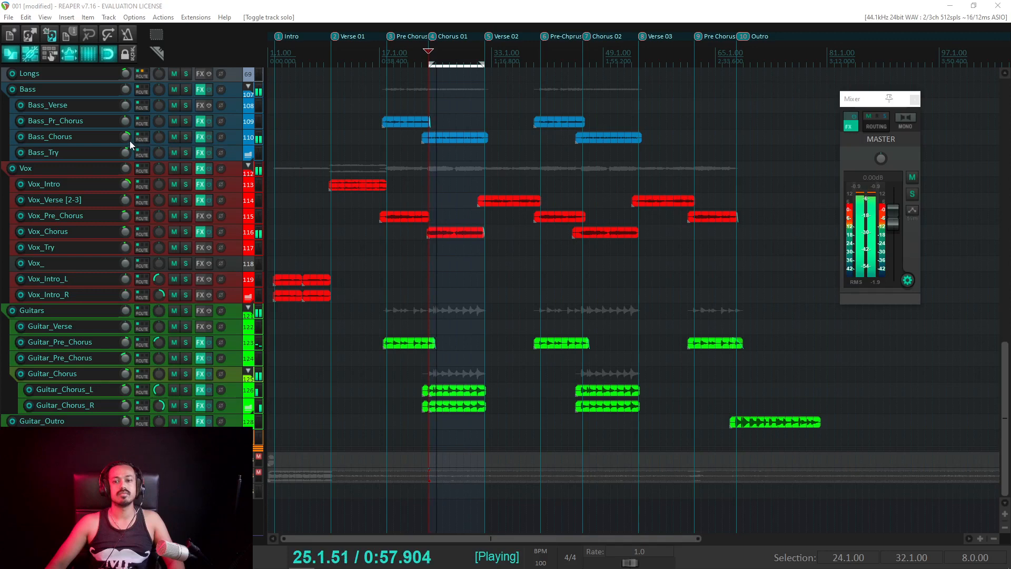
drag(126, 137, 126, 140)
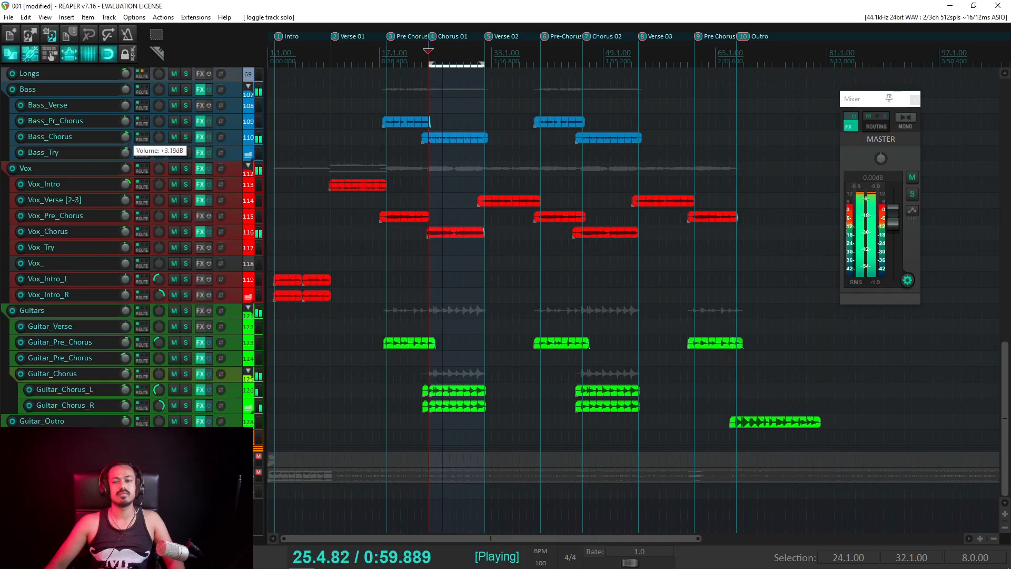
key(space)
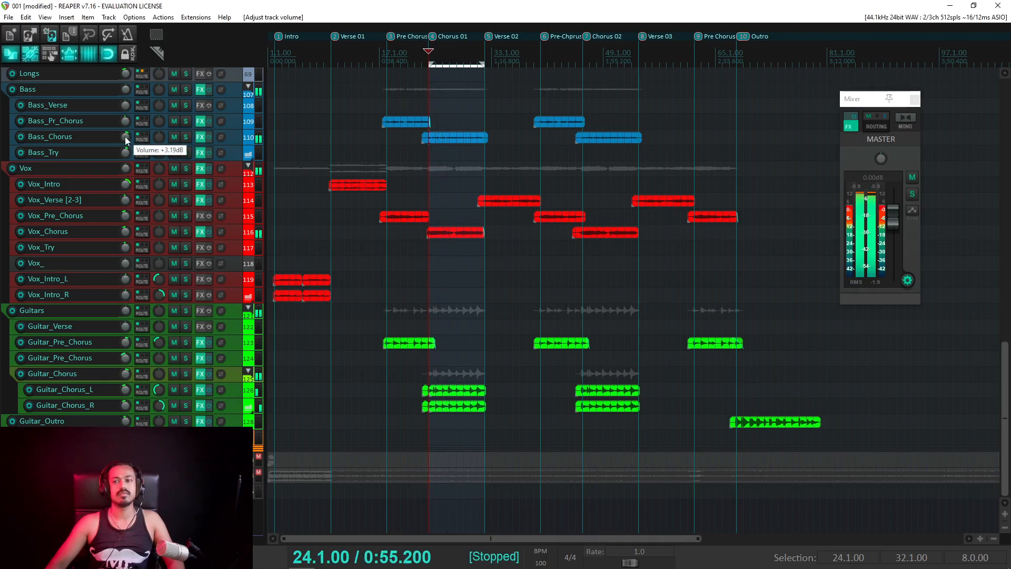
Step: Play the full mix from bar 24.1 against the master Tonal Balance Control target, stop playback and close the FX window
key(space)
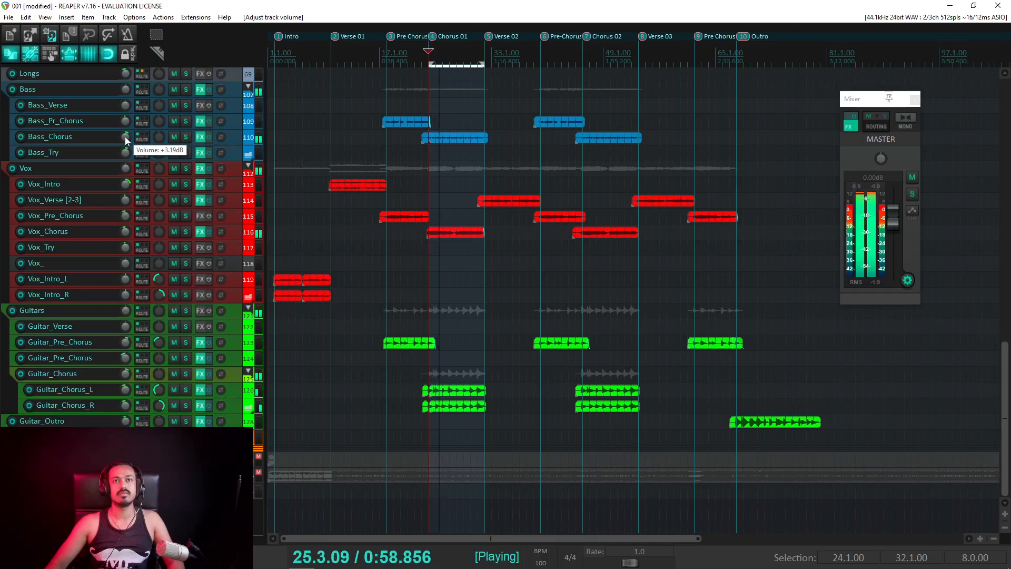
drag(0, 0, 401, 84)
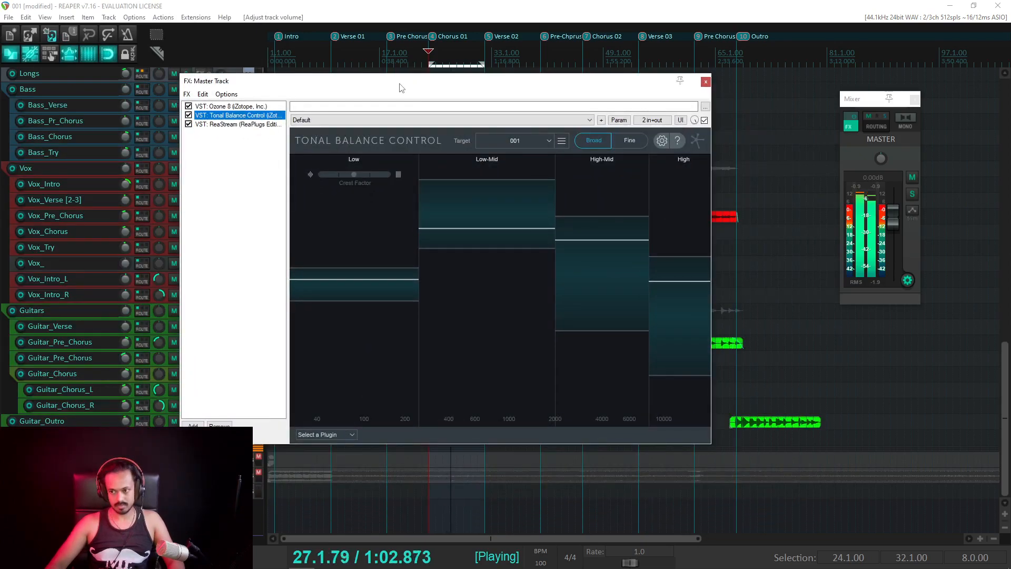
key(space)
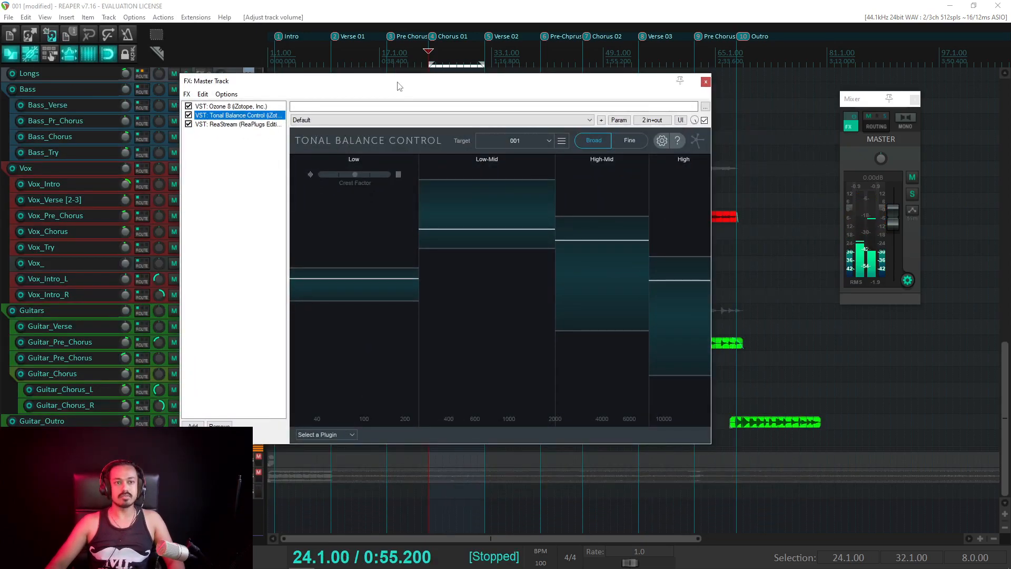
drag(399, 86, 381, 58)
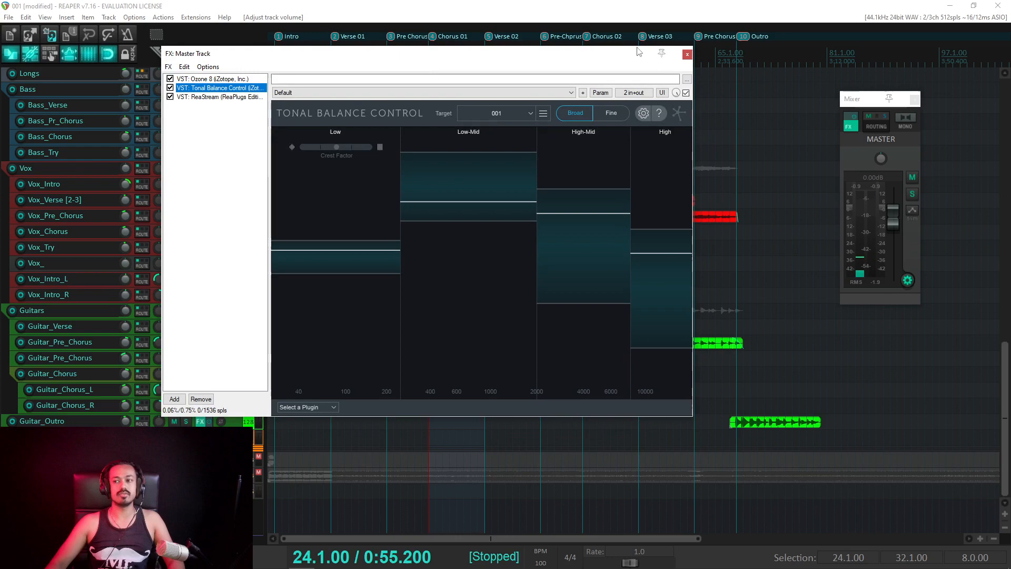
click(687, 56)
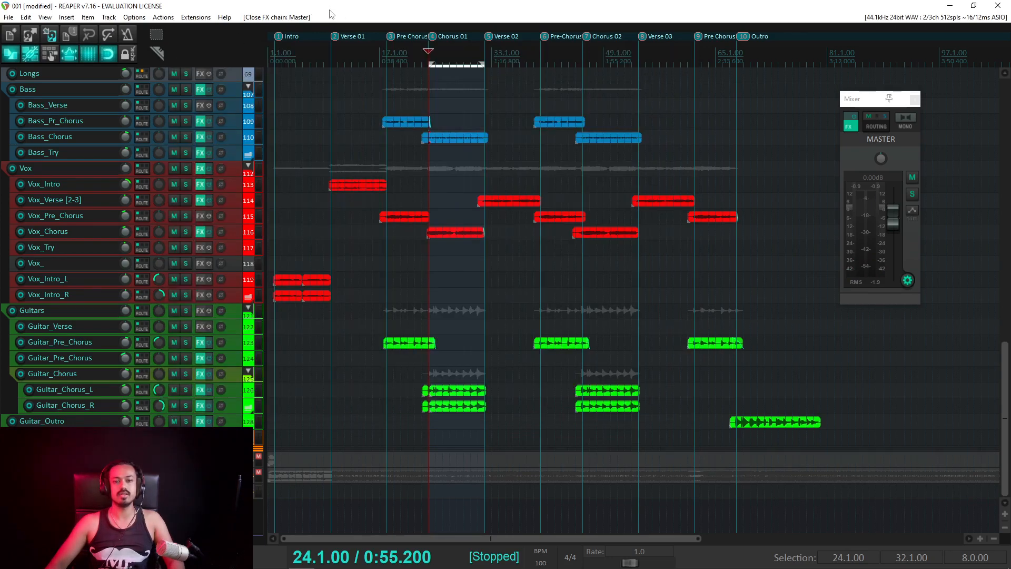
Step: Play the mix from bar 23.1 and compare the master output in mono and stereo, finishing in stereo
click(906, 122)
click(418, 63)
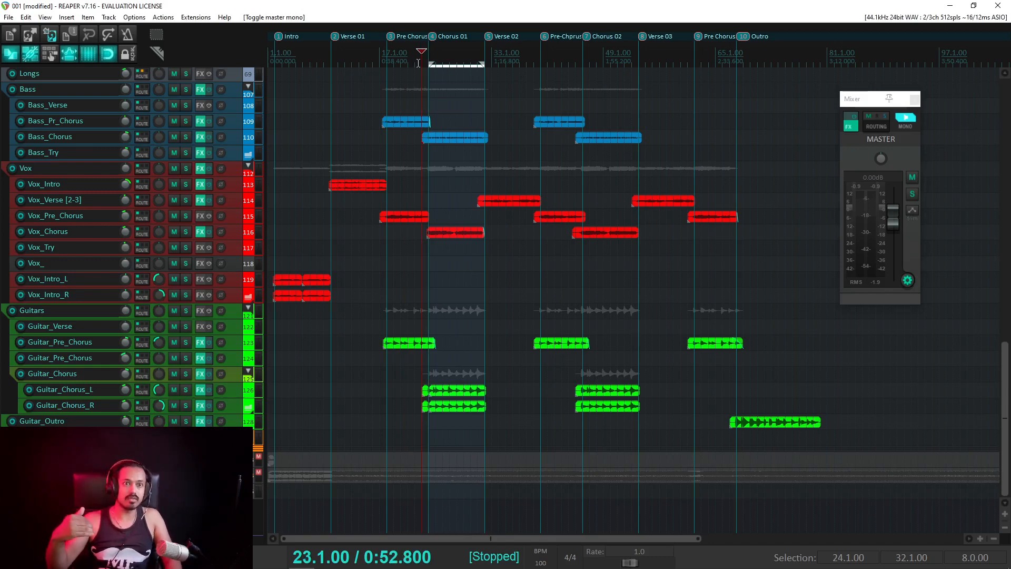
key(space)
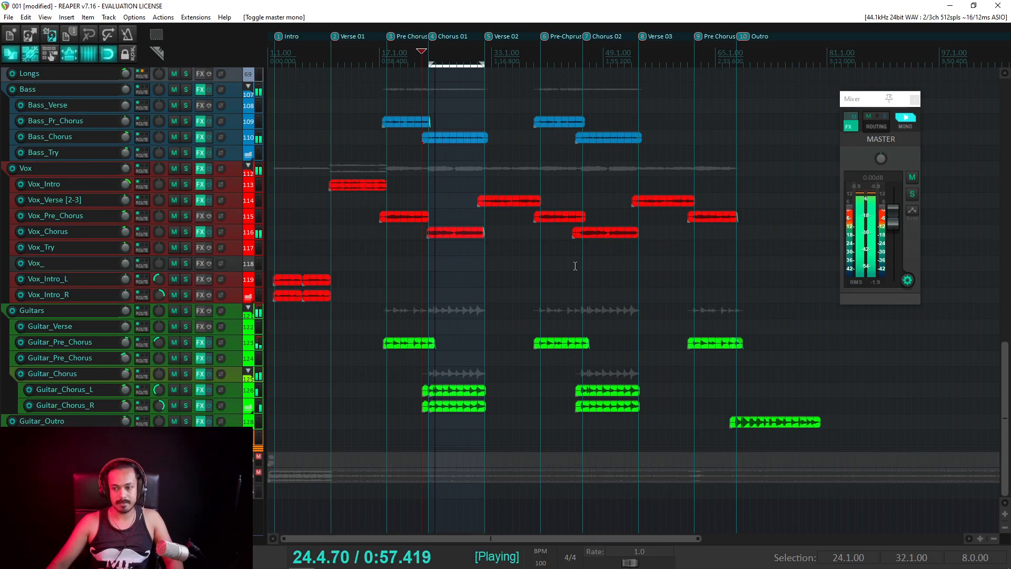
click(906, 120)
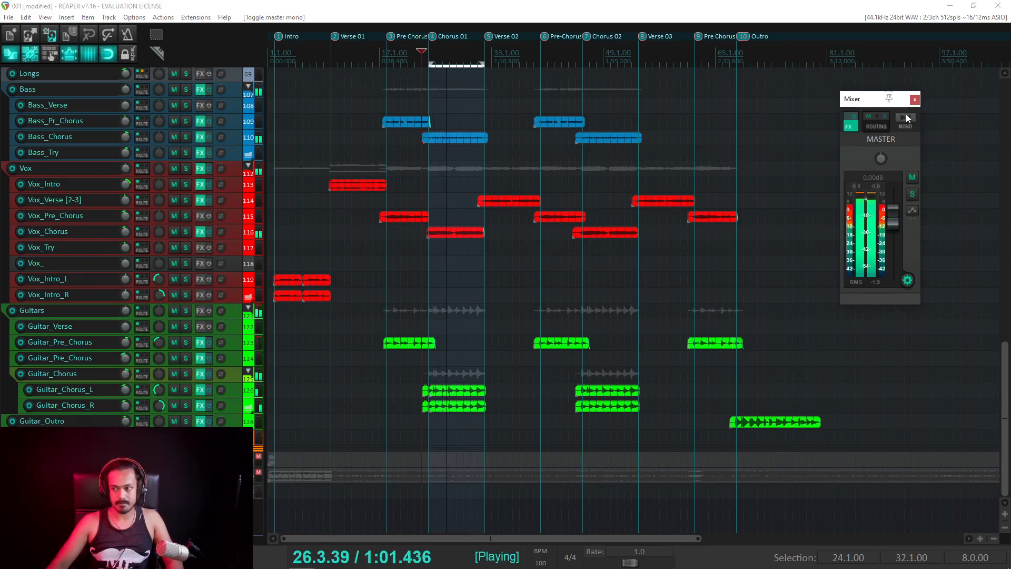
click(906, 119)
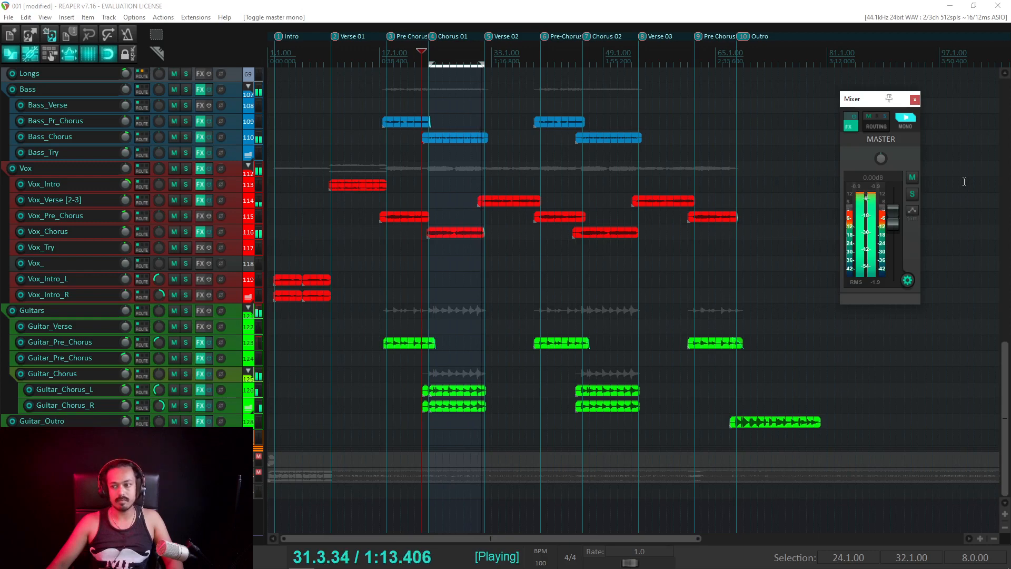
click(905, 125)
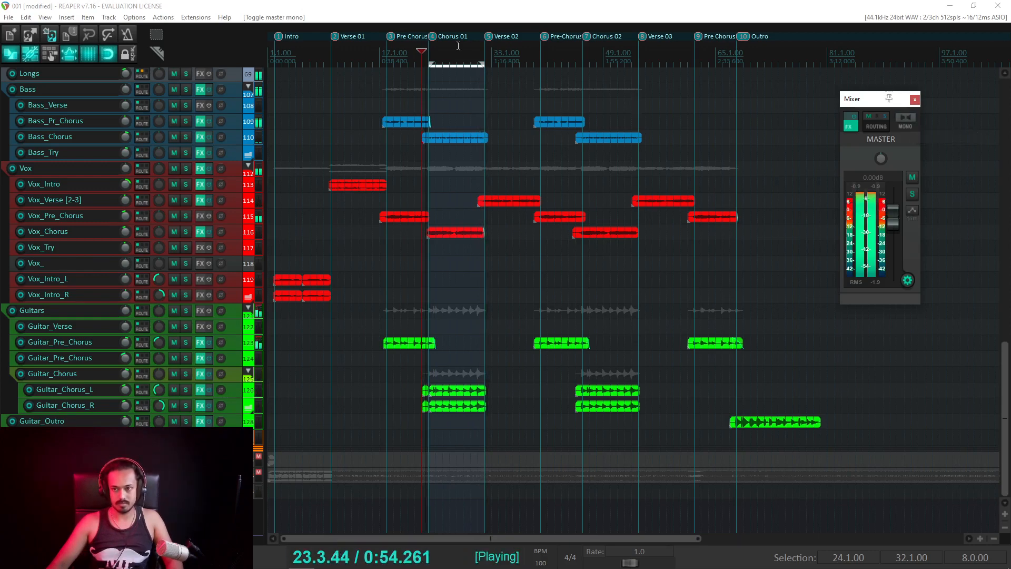
Step: Save the project while the mix plays, and stop playback
click(442, 17)
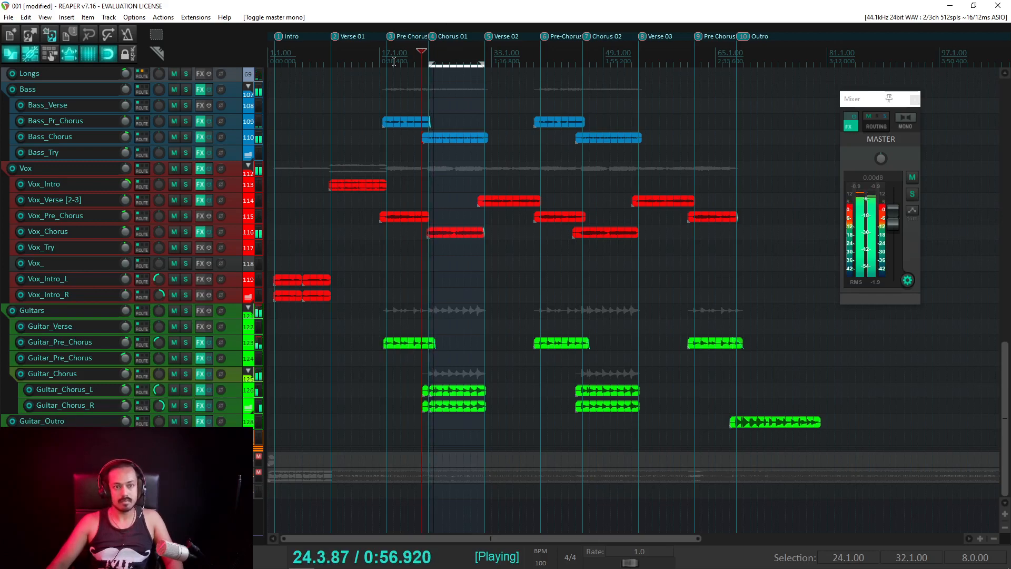
key(ctrl+s)
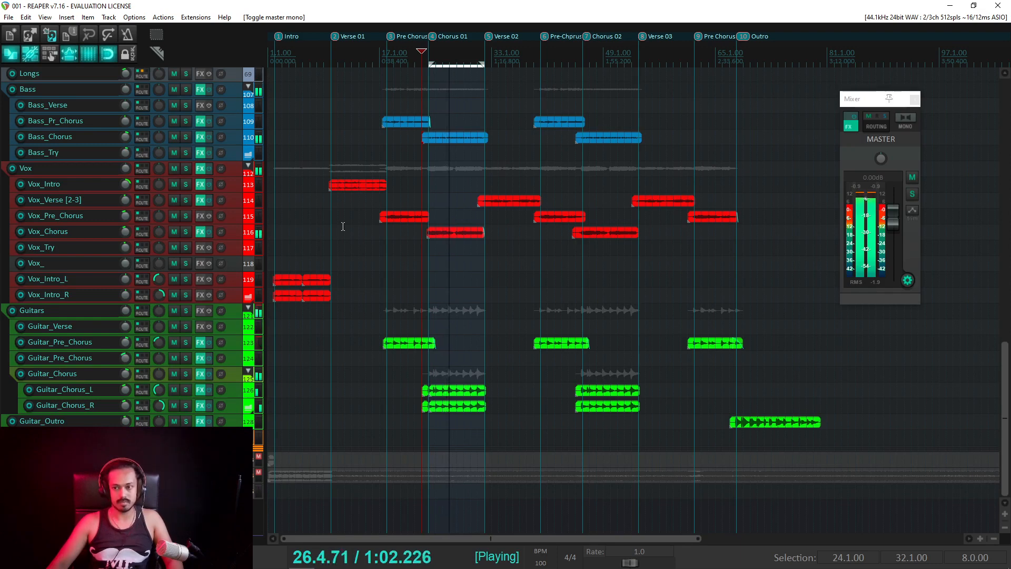
key(space)
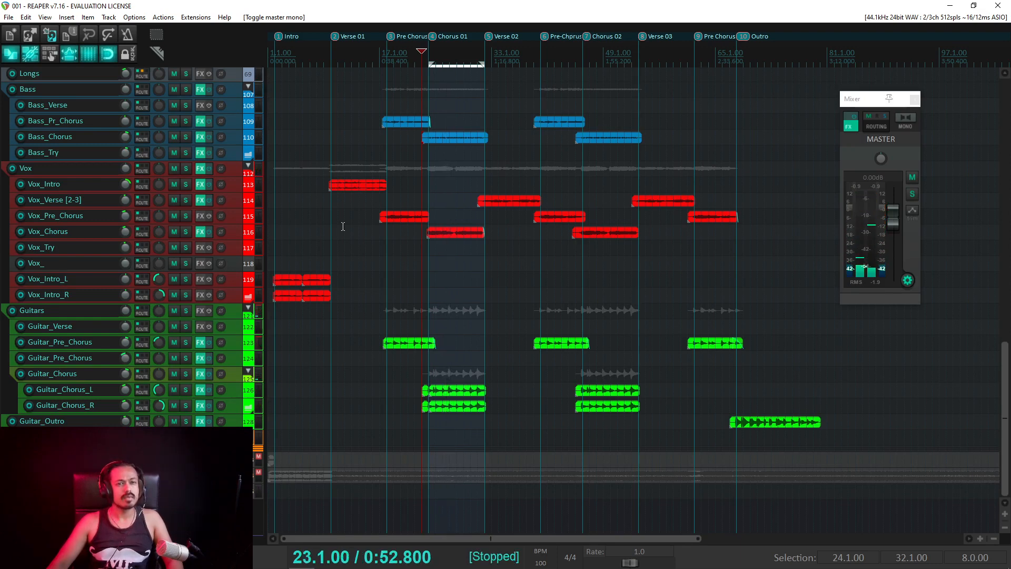
Step: Listen to the transition into Chorus 01 from bar 23.1, stop, and place the edit cursor at bar 18.1
key(space)
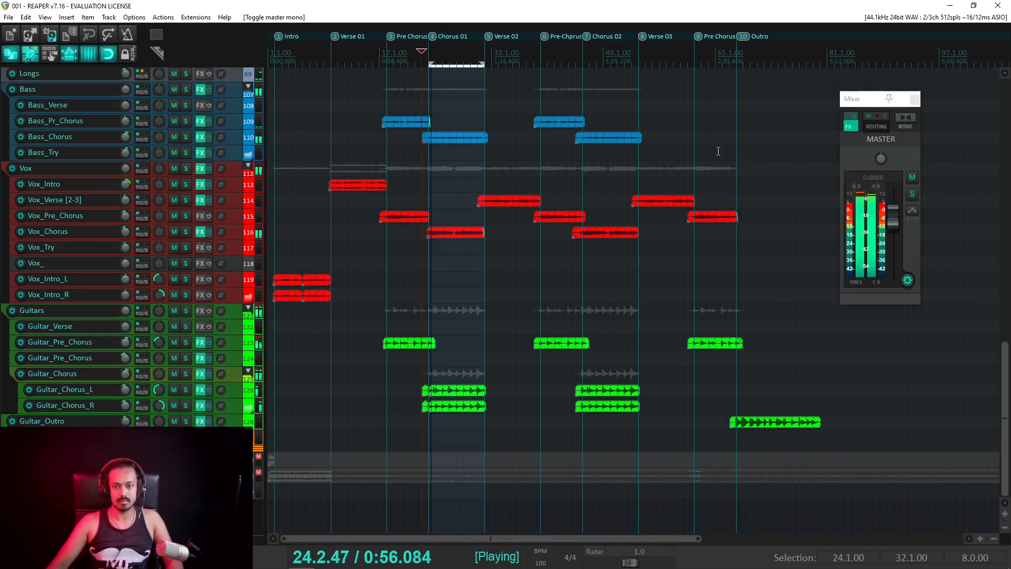
key(space)
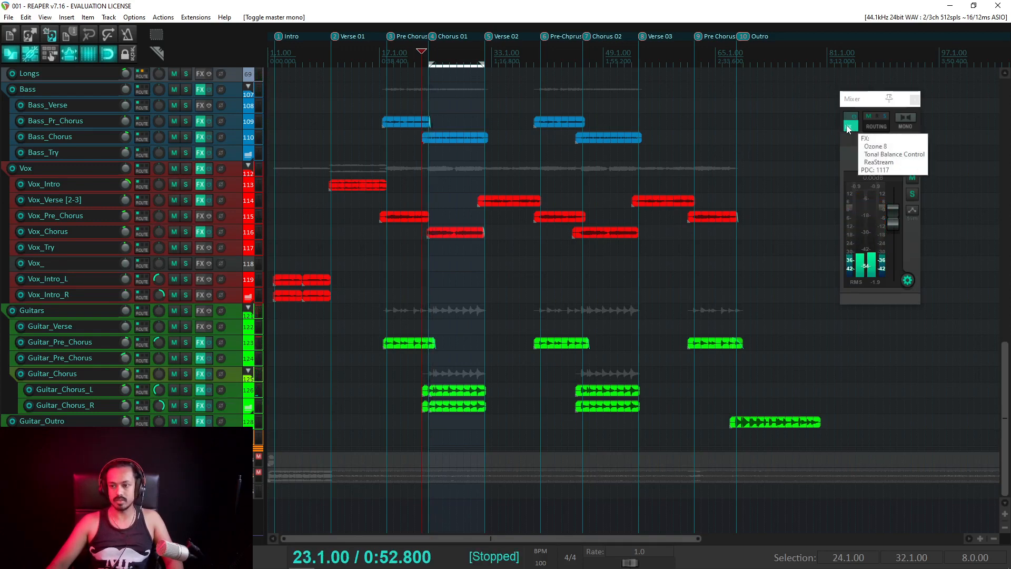
click(386, 108)
Step: Visit WhatsApp, check the current date and time in the system calendar, and return to the REAPER project
mouse_move(514, 565)
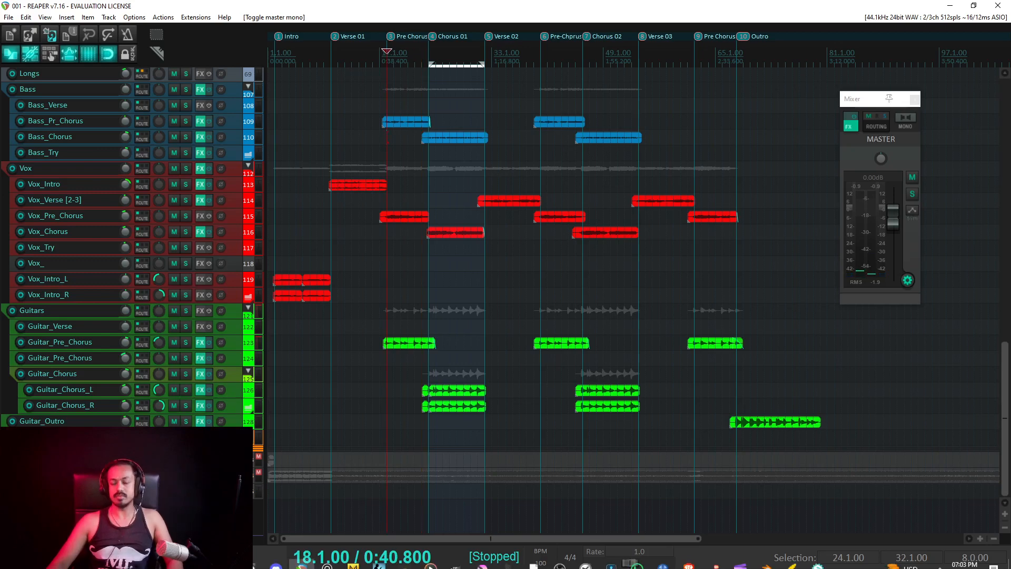
click(630, 565)
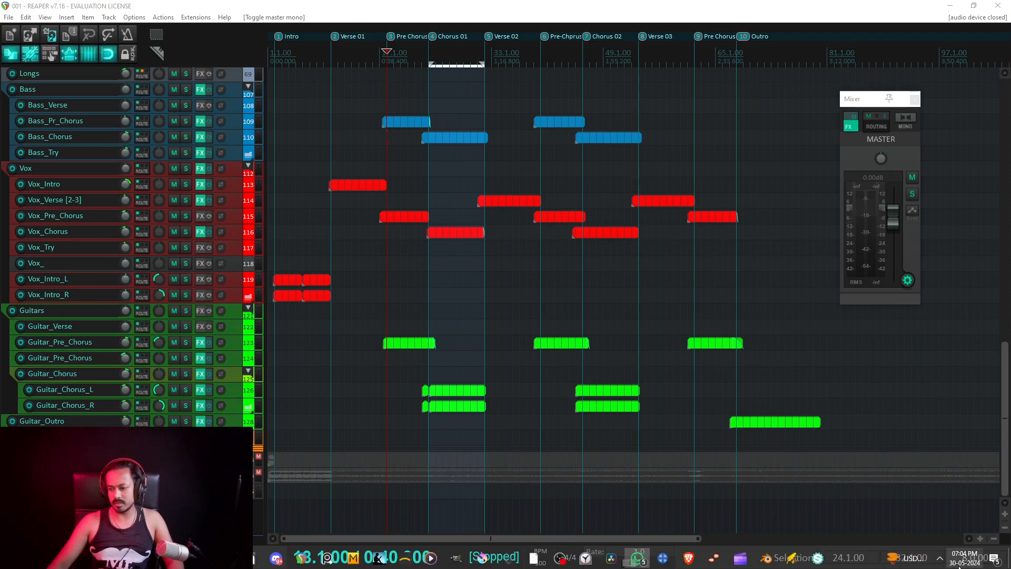
click(964, 558)
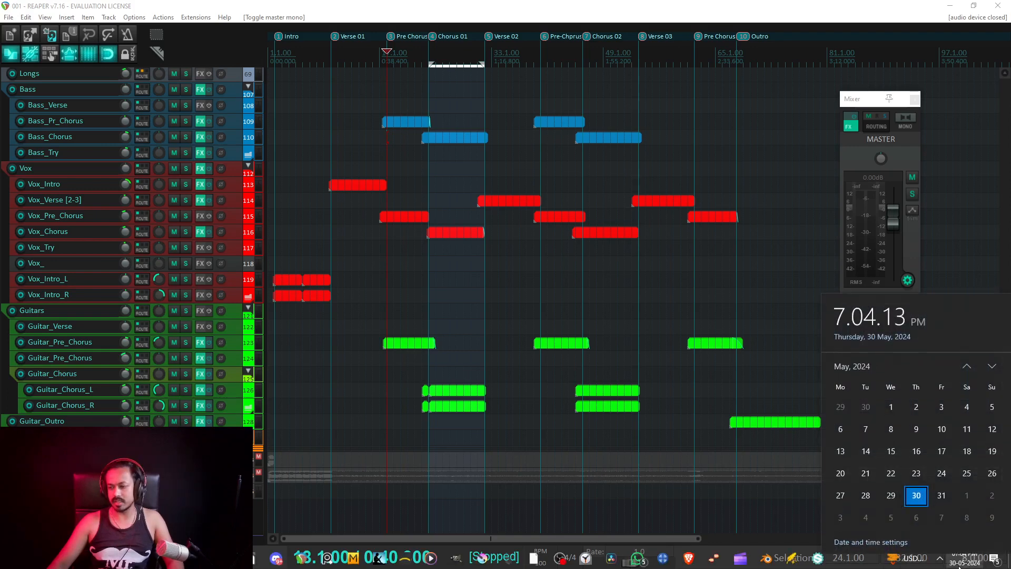
click(469, 7)
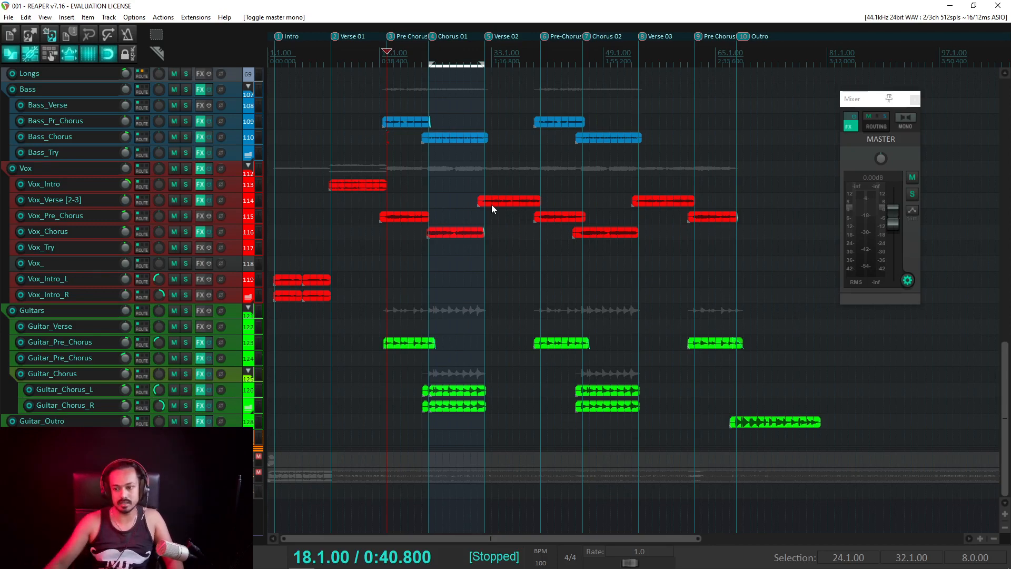
Step: Switch to the open WhatsApp window
mouse_move(492, 566)
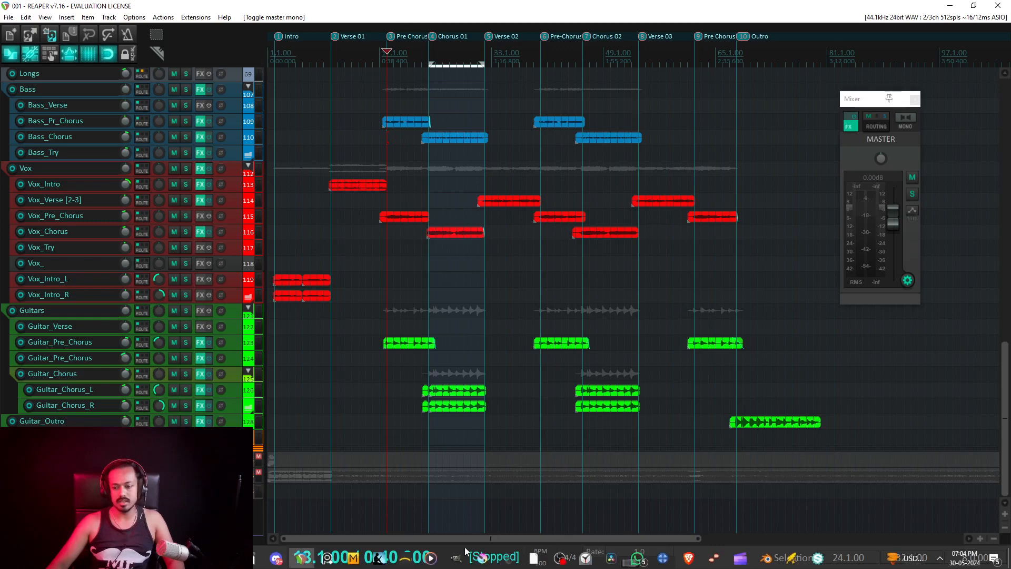
mouse_move(638, 565)
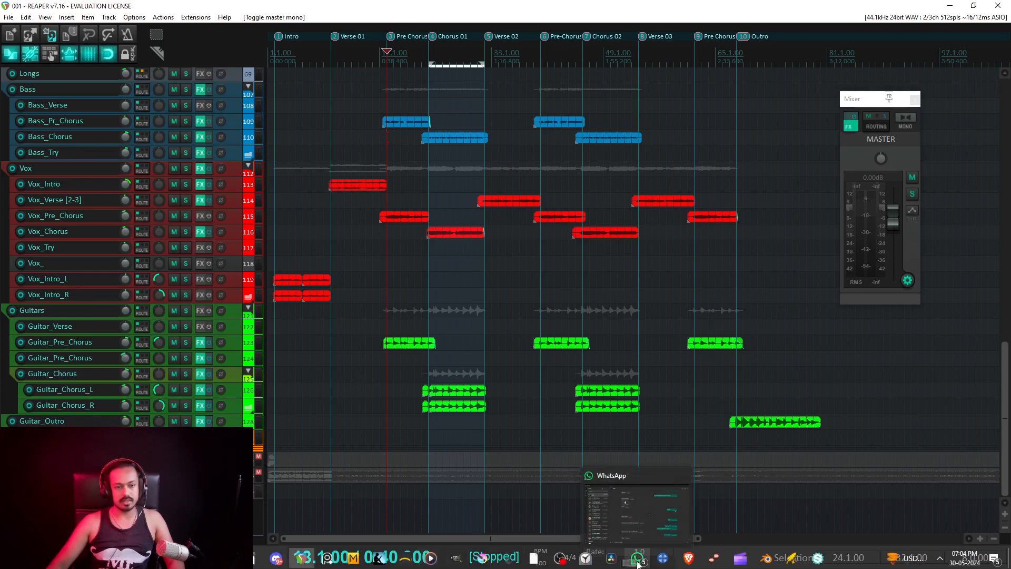